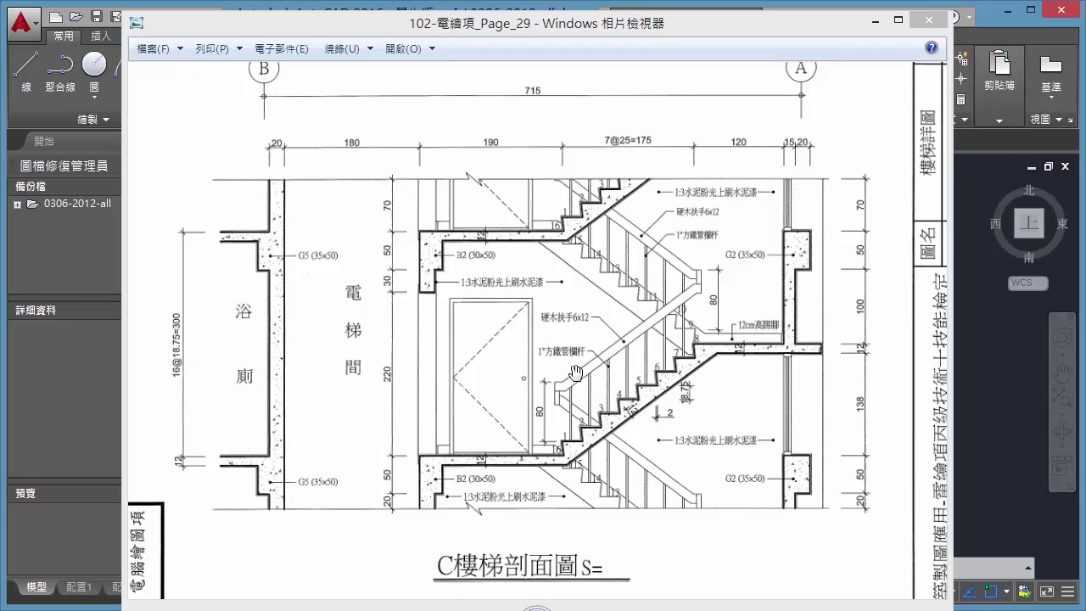
# Zoom and pan to frame the C stair section and its title.
pyautogui.scroll(-1, 566, 411)
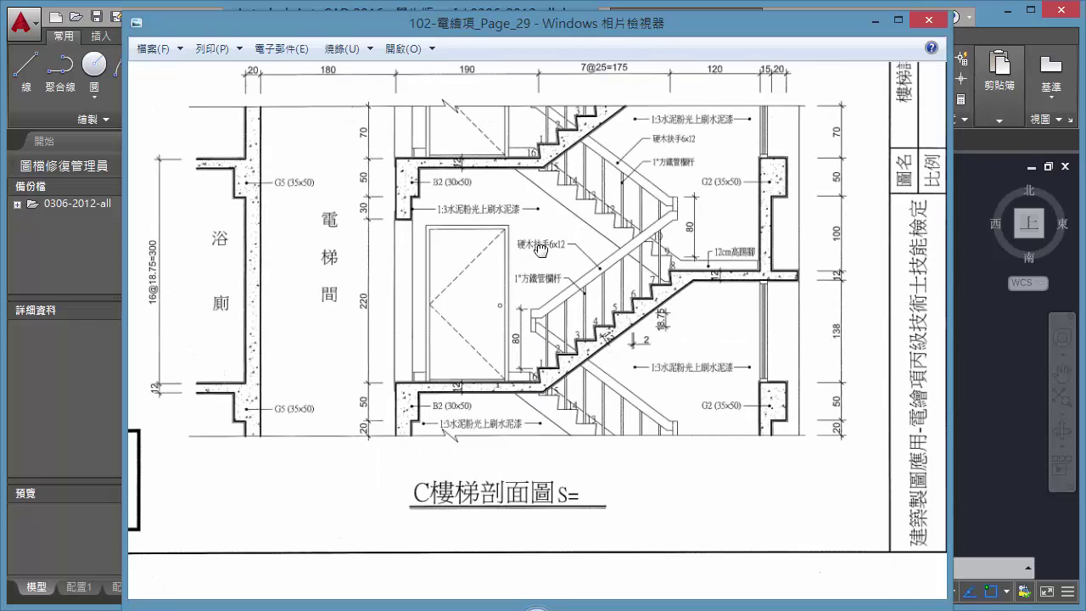
pyautogui.scroll(-1, 565, 298)
pyautogui.scroll(3, 573, 339)
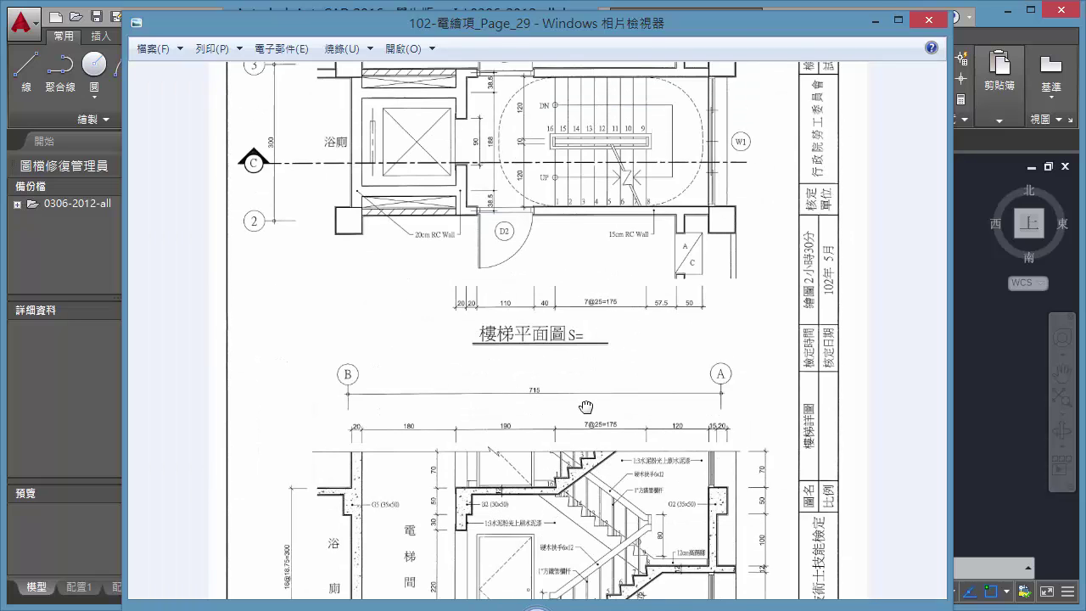
pyautogui.scroll(3, 624, 399)
pyautogui.scroll(1, 662, 509)
pyautogui.moveTo(662, 537); pyautogui.dragTo(673, 223)
pyautogui.moveTo(621, 377); pyautogui.dragTo(637, 242)
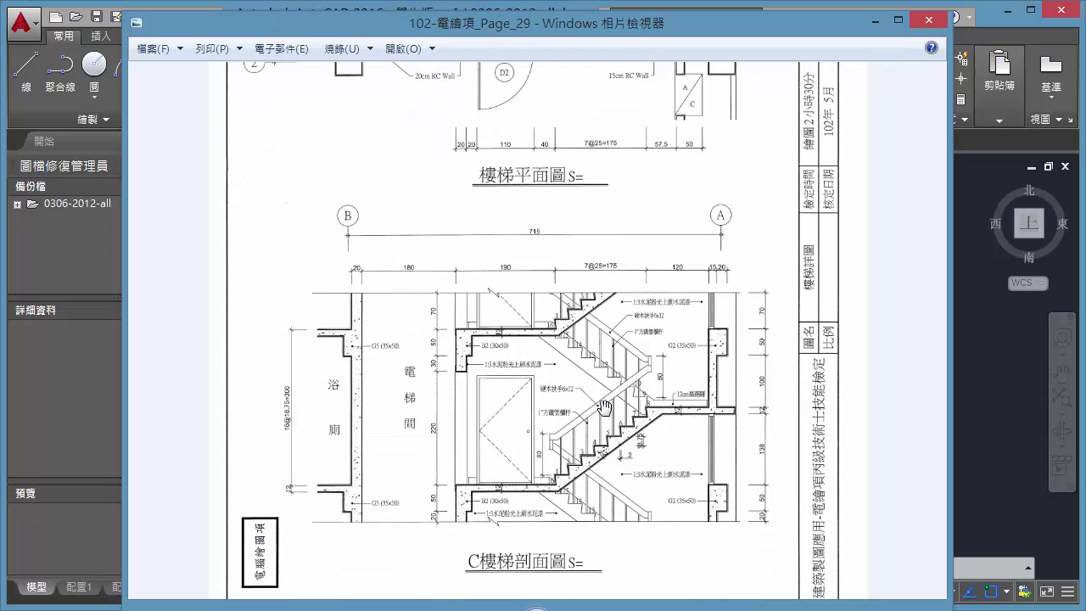
pyautogui.scroll(1, 605, 408)
pyautogui.scroll(1, 598, 357)
pyautogui.scroll(1, 597, 352)
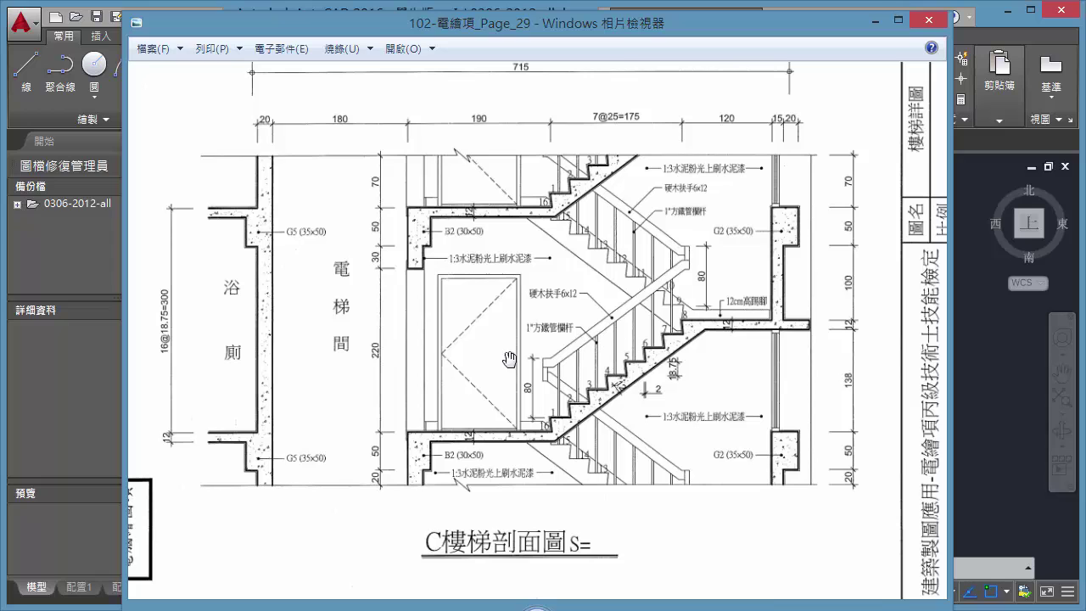
pyautogui.moveTo(457, 358)
pyautogui.mouseDown()
pyautogui.moveTo(490, 390)
pyautogui.moveTo(505, 385)
pyautogui.mouseUp()
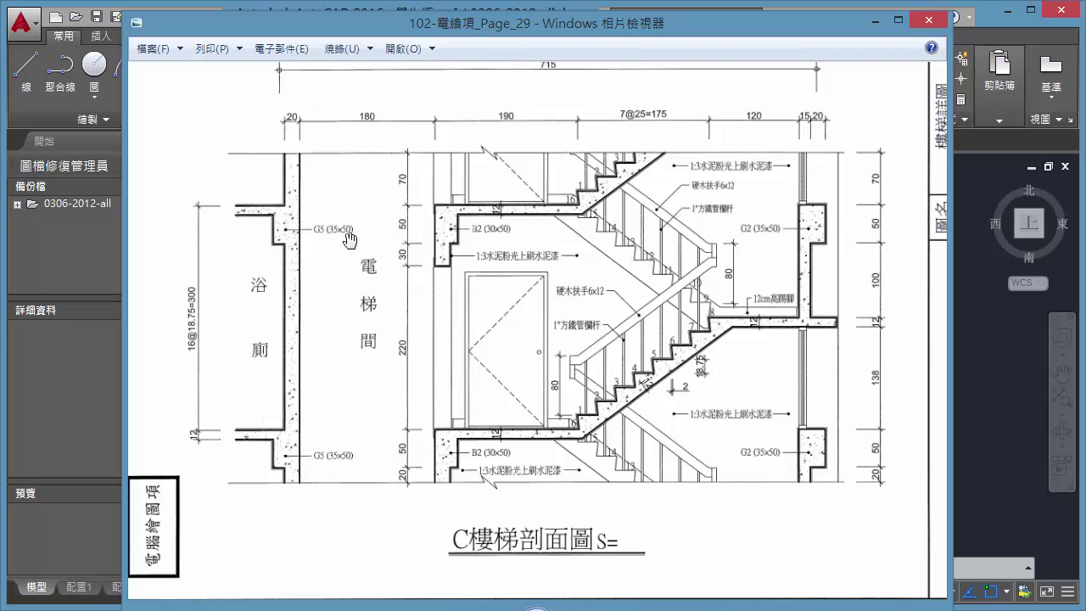
pyautogui.scroll(2, 340, 242)
pyautogui.scroll(1, 337, 236)
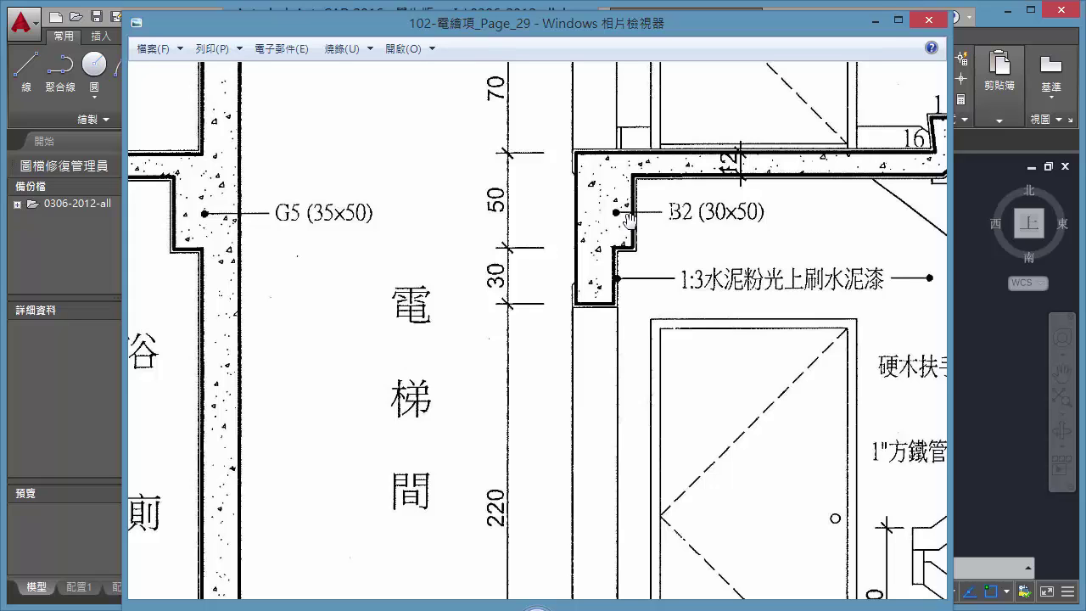
pyautogui.scroll(-2, 629, 220)
pyautogui.scroll(-2, 611, 272)
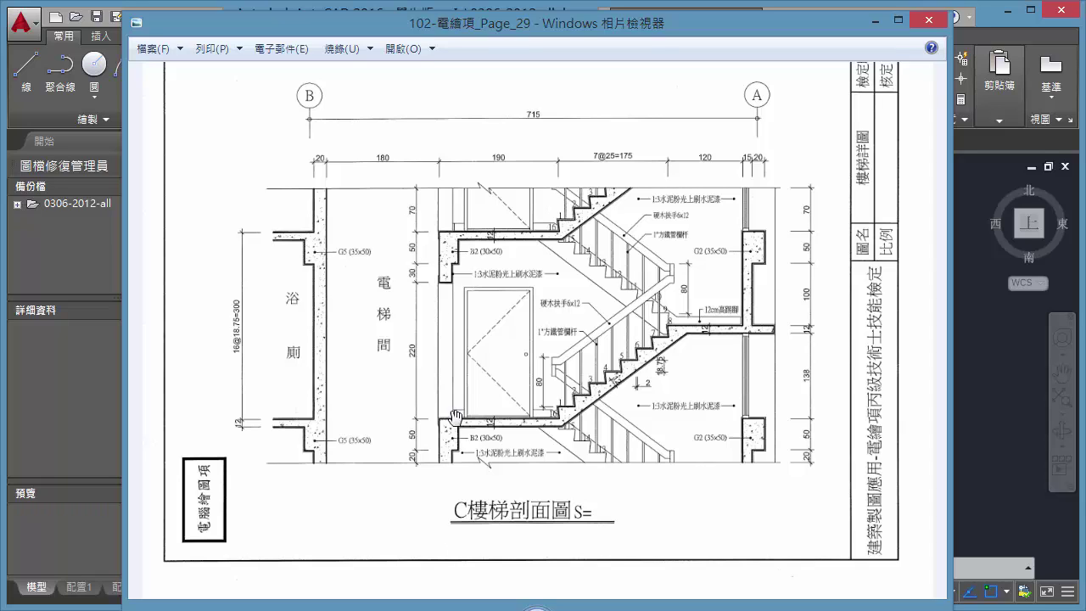
# Bring AutoCAD to the front and return to the stair drawing tab after the Start page.
pyautogui.click(290, 10)
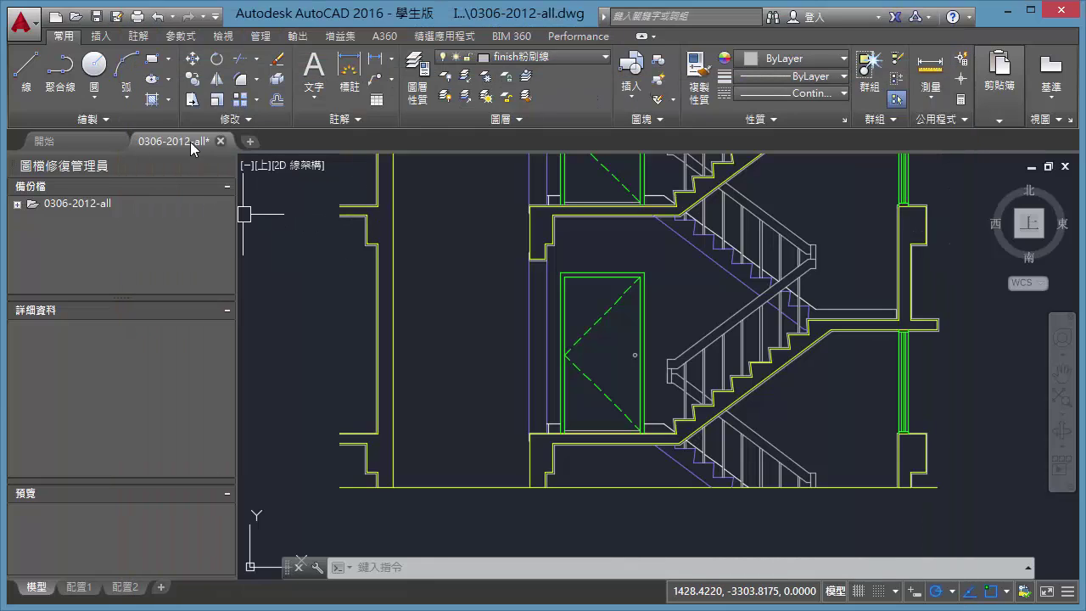
pyautogui.click(92, 136)
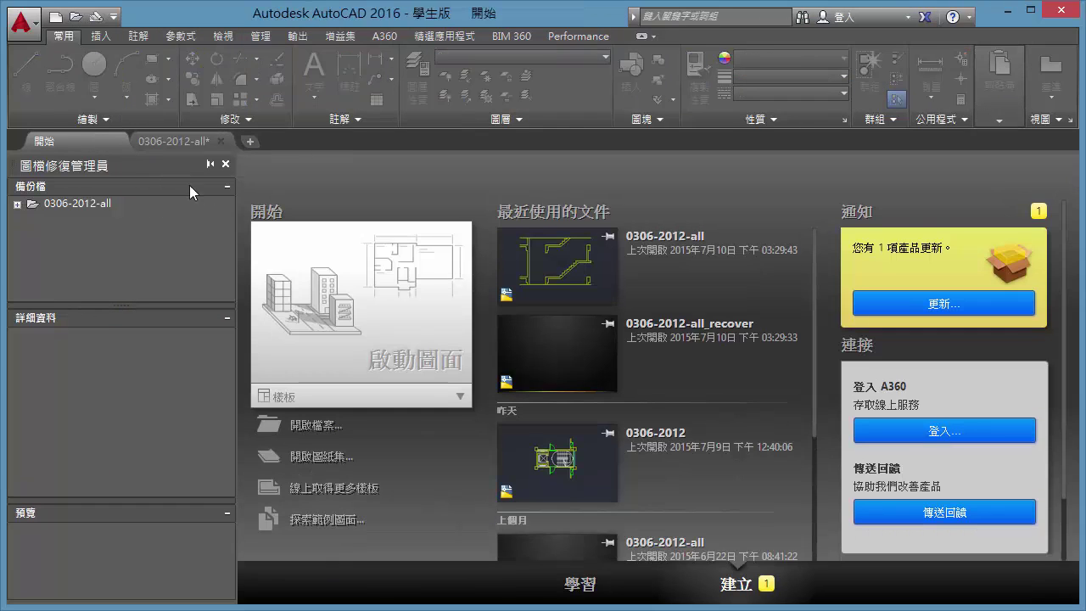
pyautogui.click(185, 141)
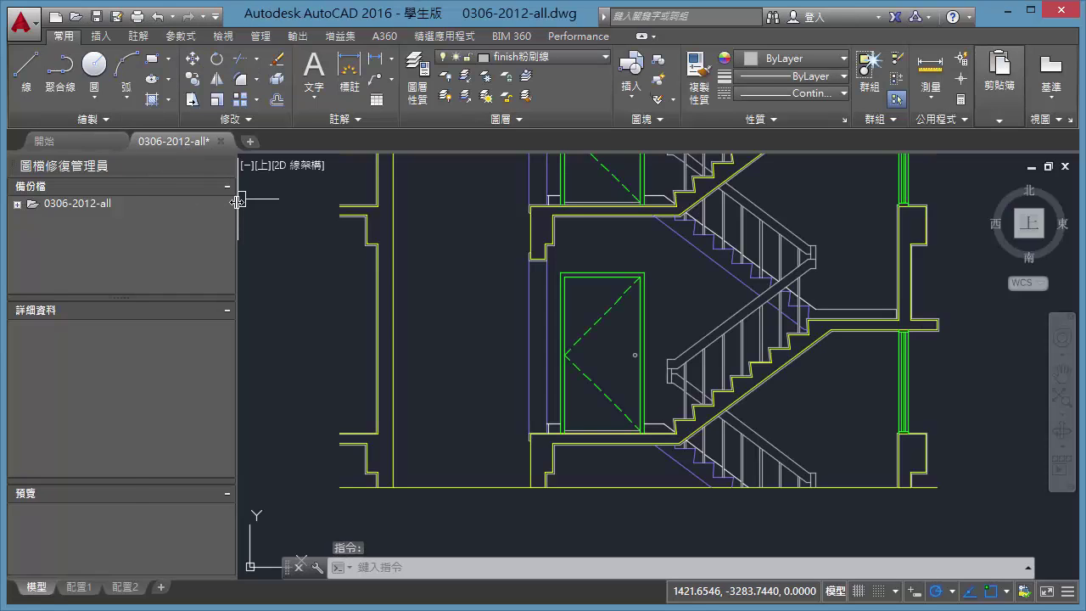
# Narrow the Drawing Recovery palette, reframe the stair drawing, and expand the Annotation panel.
pyautogui.moveTo(237, 206); pyautogui.dragTo(134, 212)
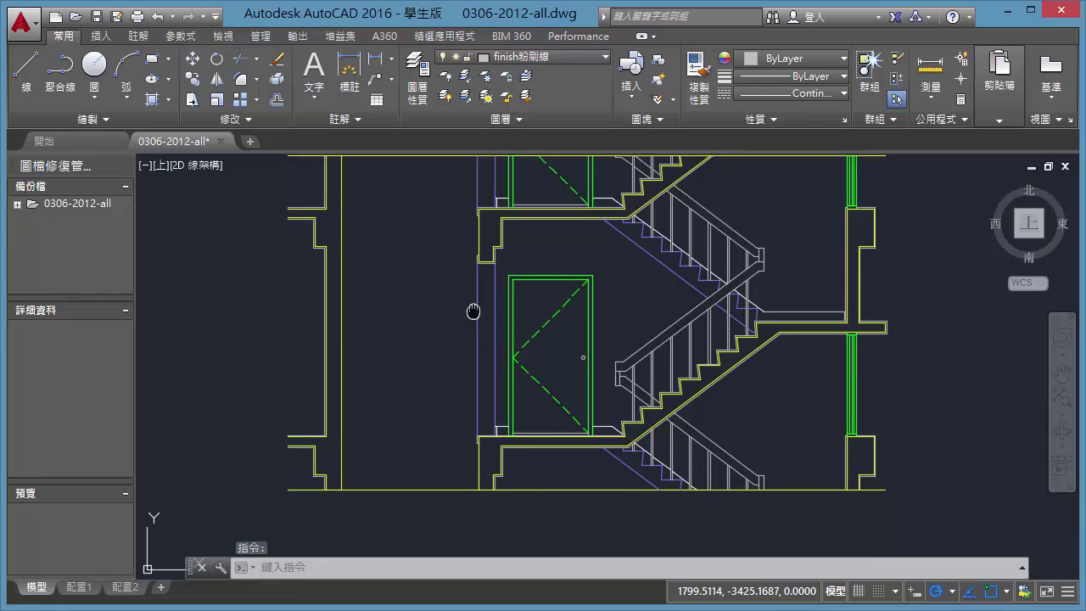
pyautogui.scroll(-2, 473, 311)
pyautogui.moveTo(432, 347); pyautogui.dragTo(461, 294, button='middle')
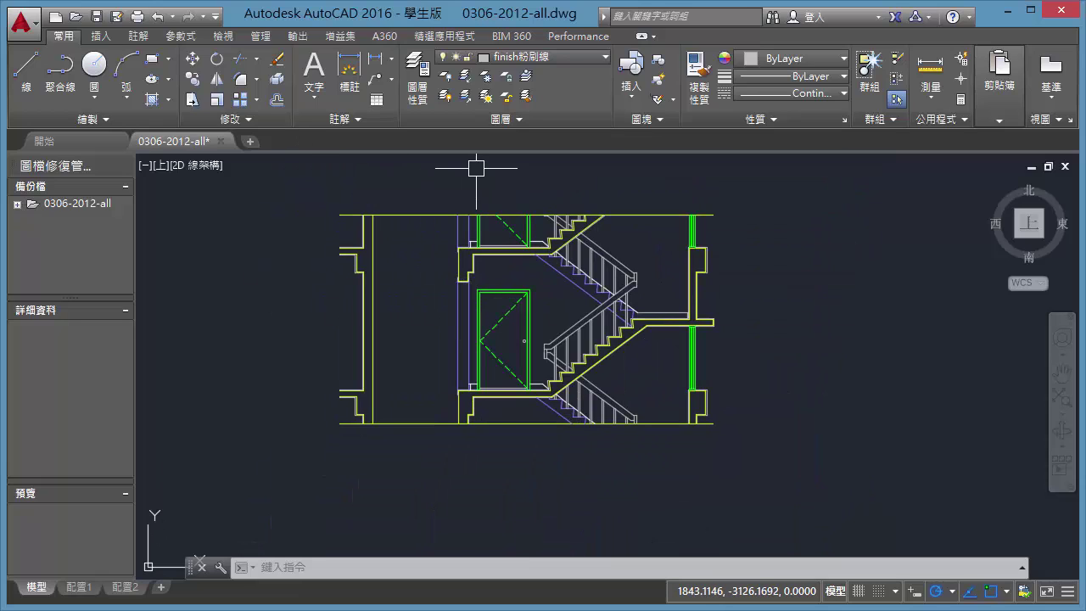
pyautogui.click(352, 120)
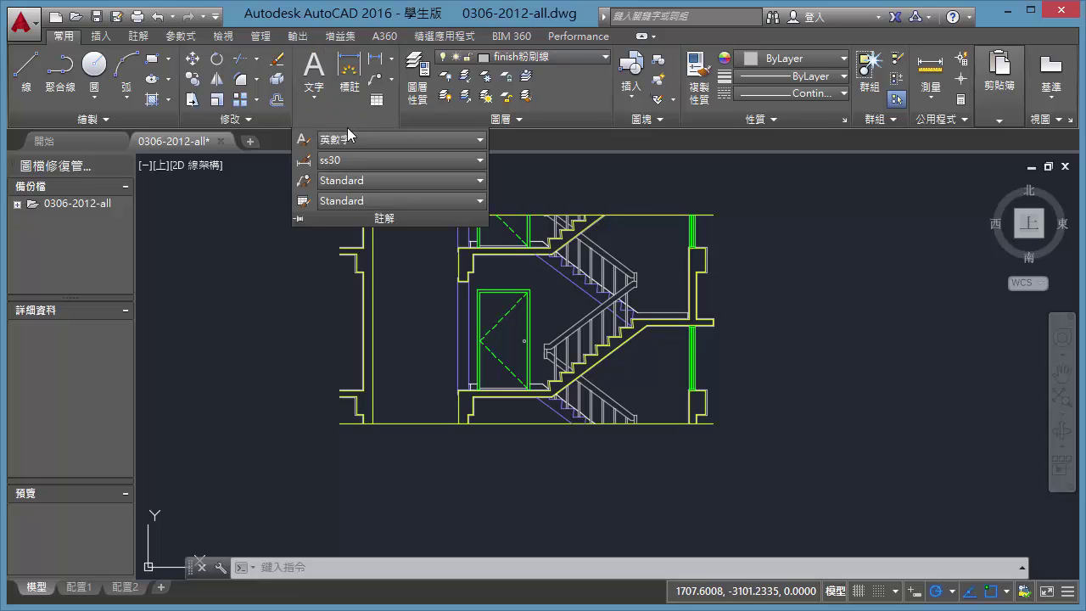
pyautogui.click(308, 151)
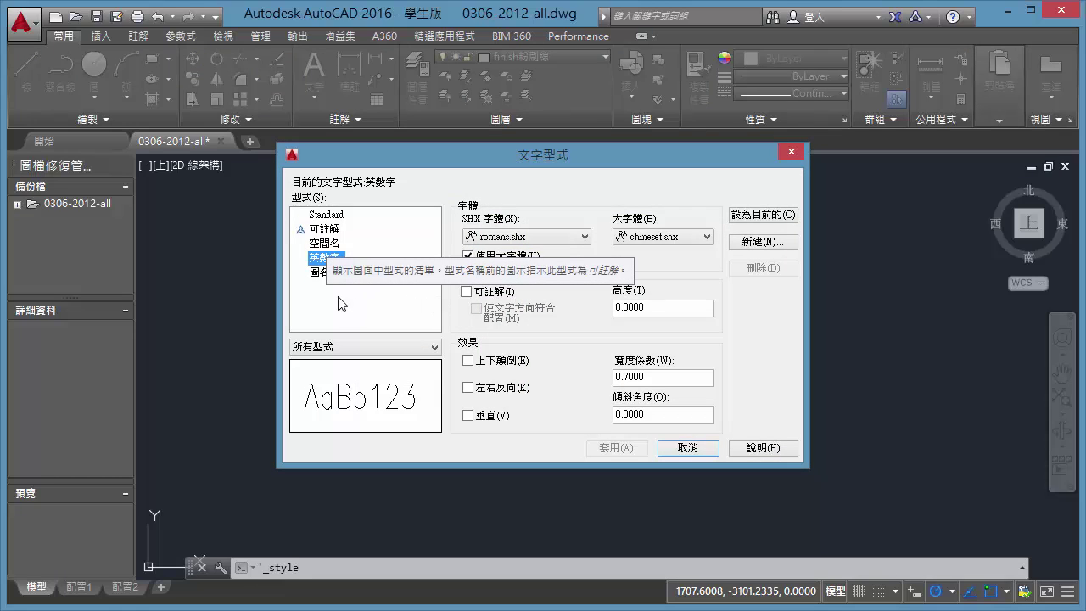
pyautogui.click(320, 273)
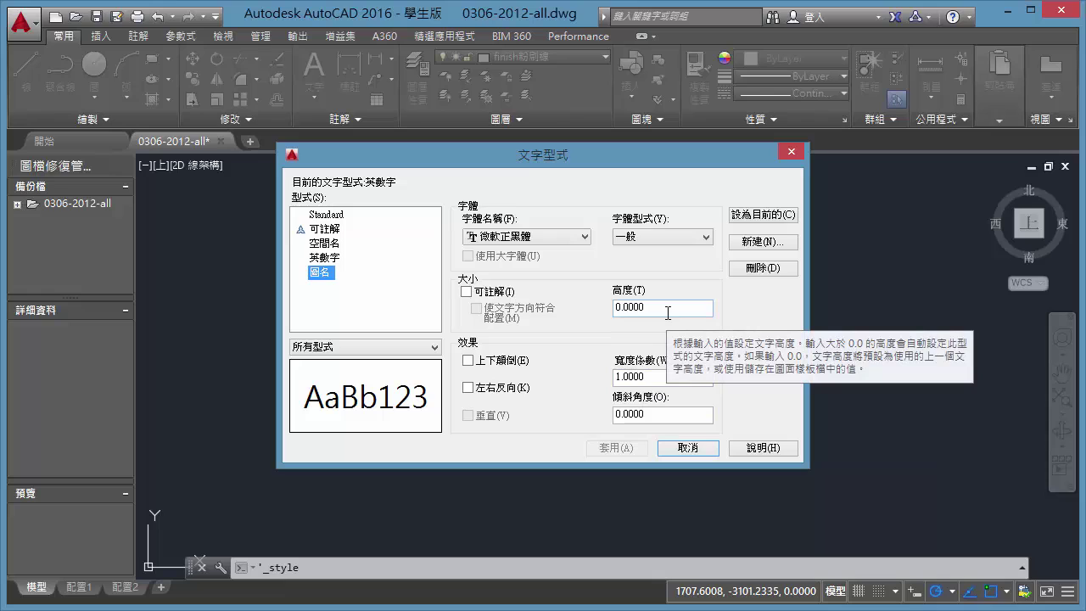
pyautogui.click(332, 245)
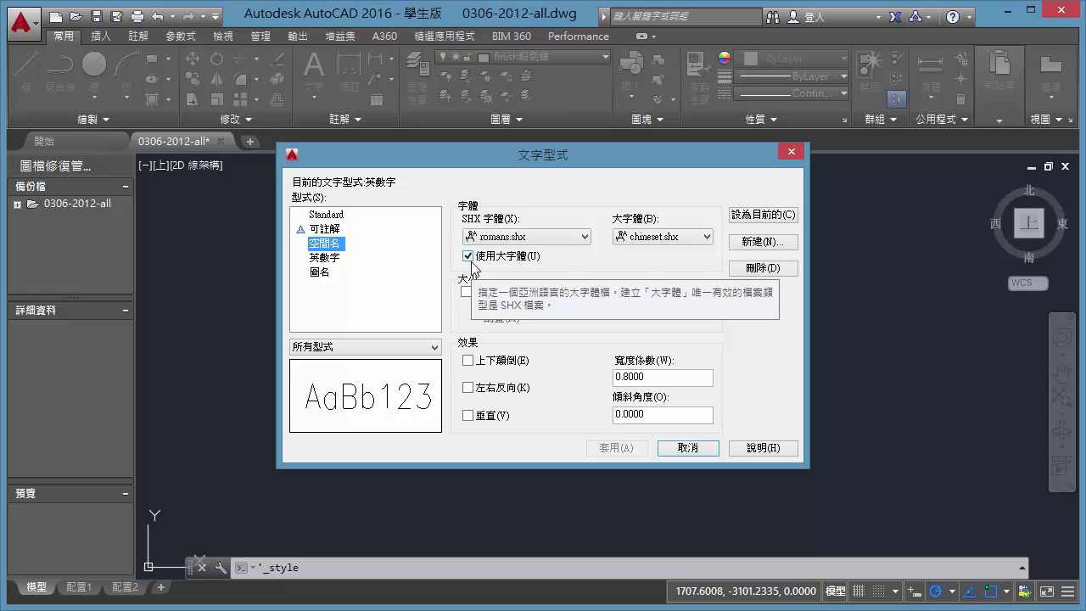
pyautogui.click(649, 242)
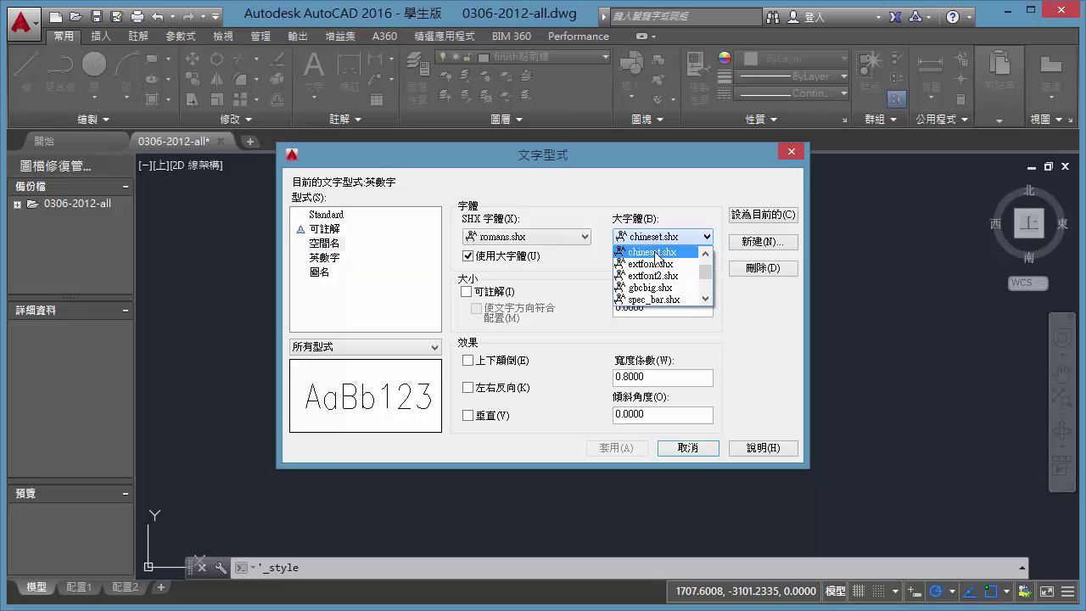
pyautogui.click(655, 253)
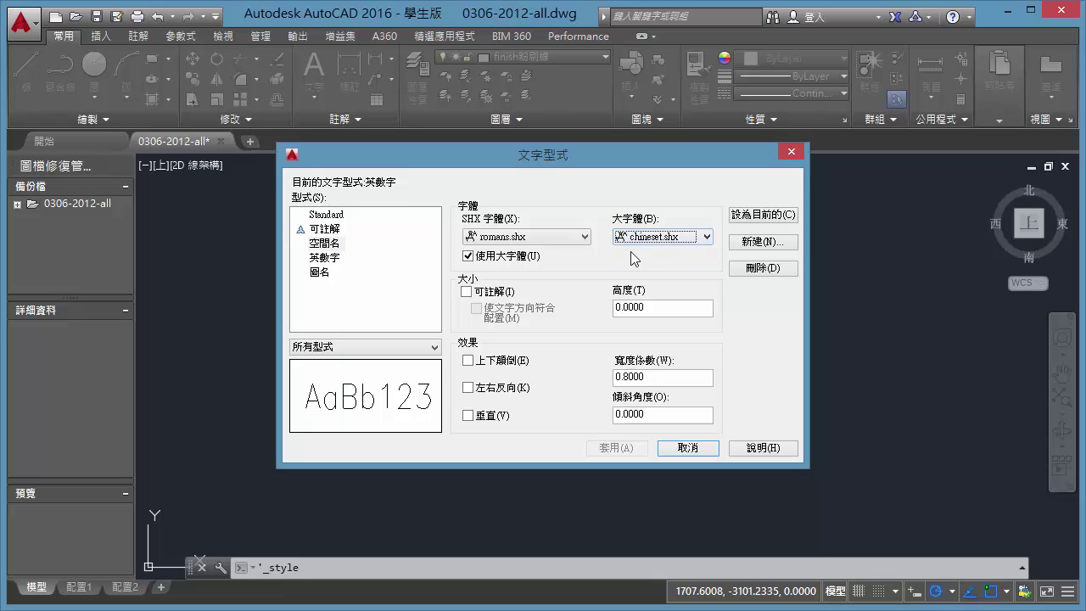
pyautogui.click(663, 381)
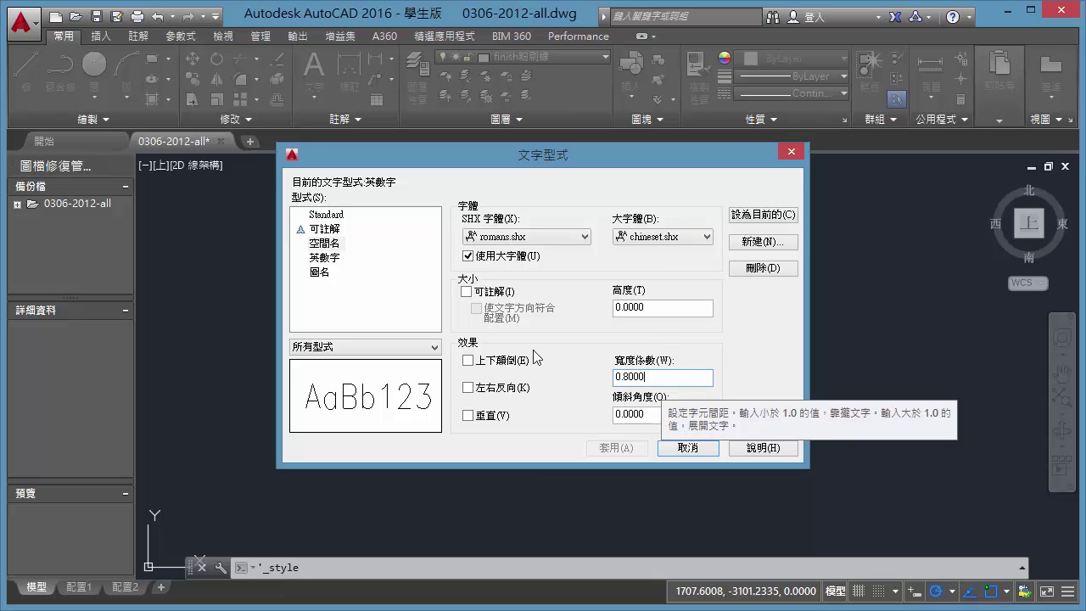
pyautogui.click(334, 262)
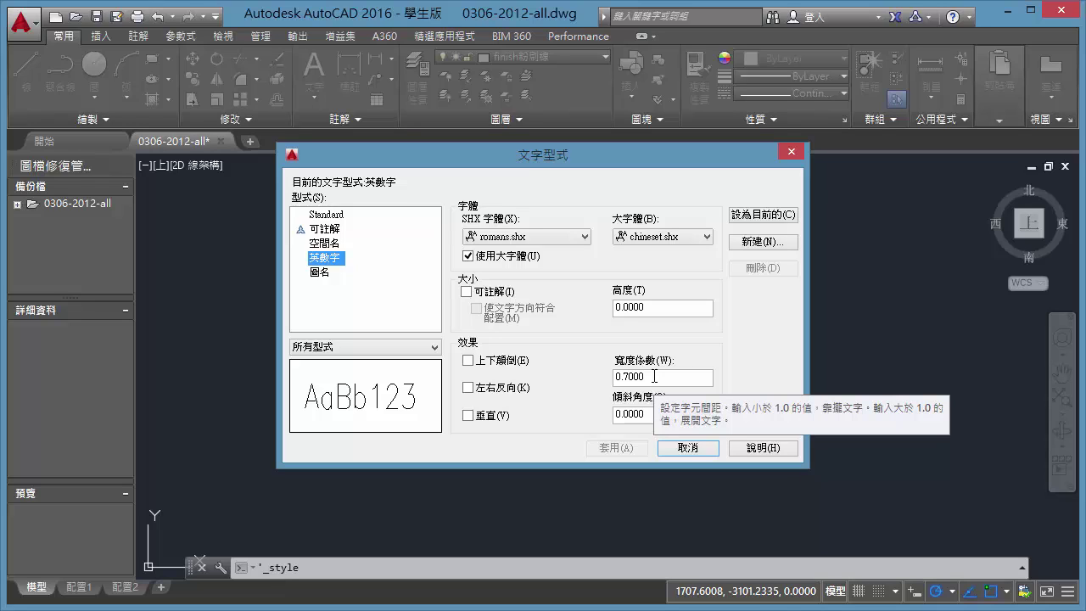
pyautogui.click(704, 447)
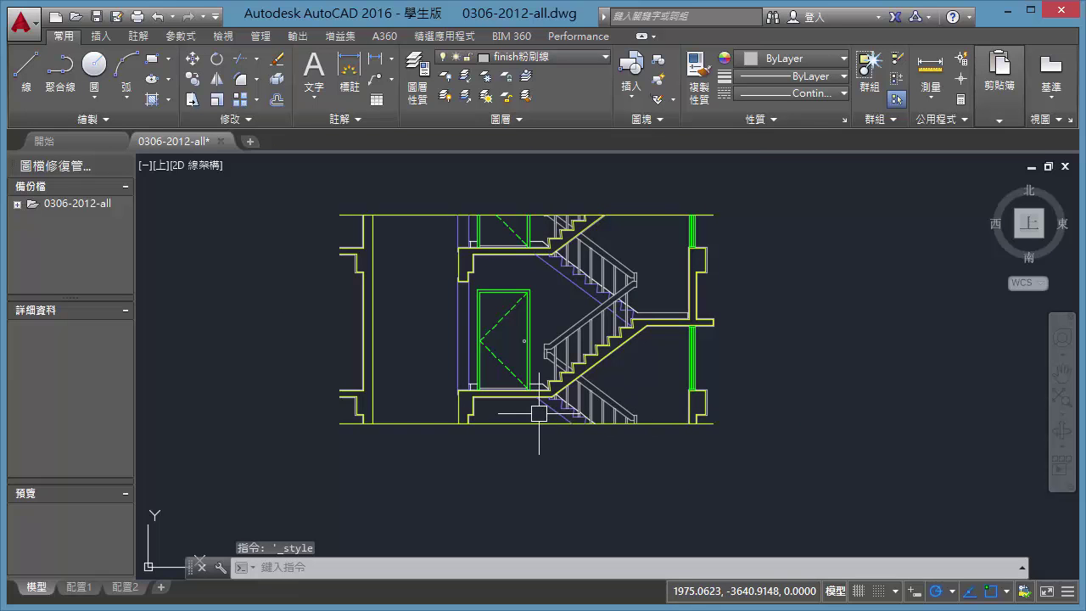
# Start single-line text below the stair section with height 30 and rotation 0.
pyautogui.scroll(1, 541, 407)
pyautogui.scroll(1, 560, 395)
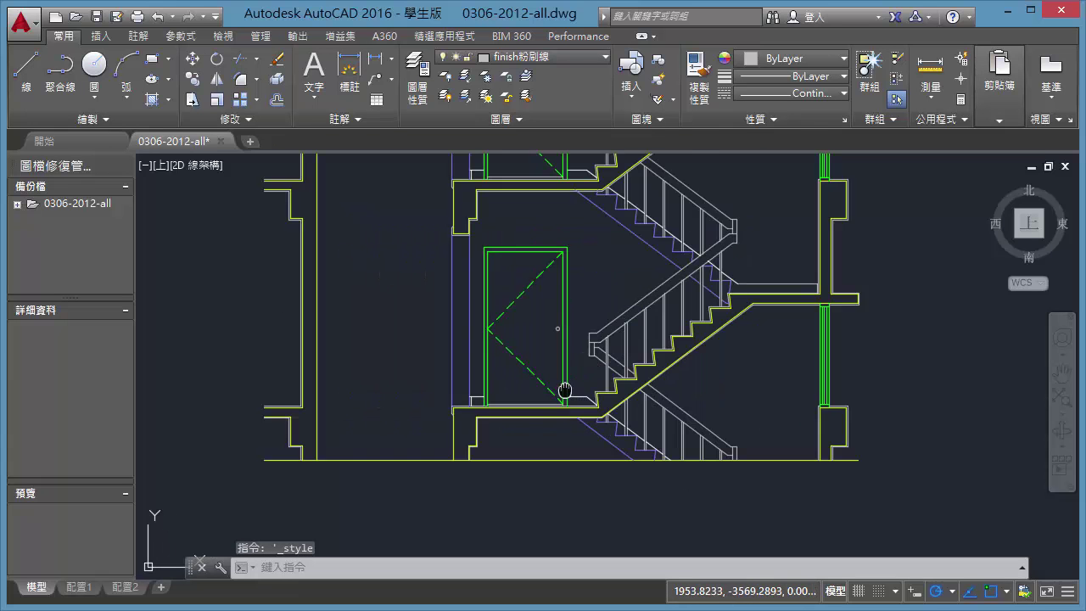
pyautogui.scroll(-1, 565, 391)
pyautogui.scroll(-2, 565, 390)
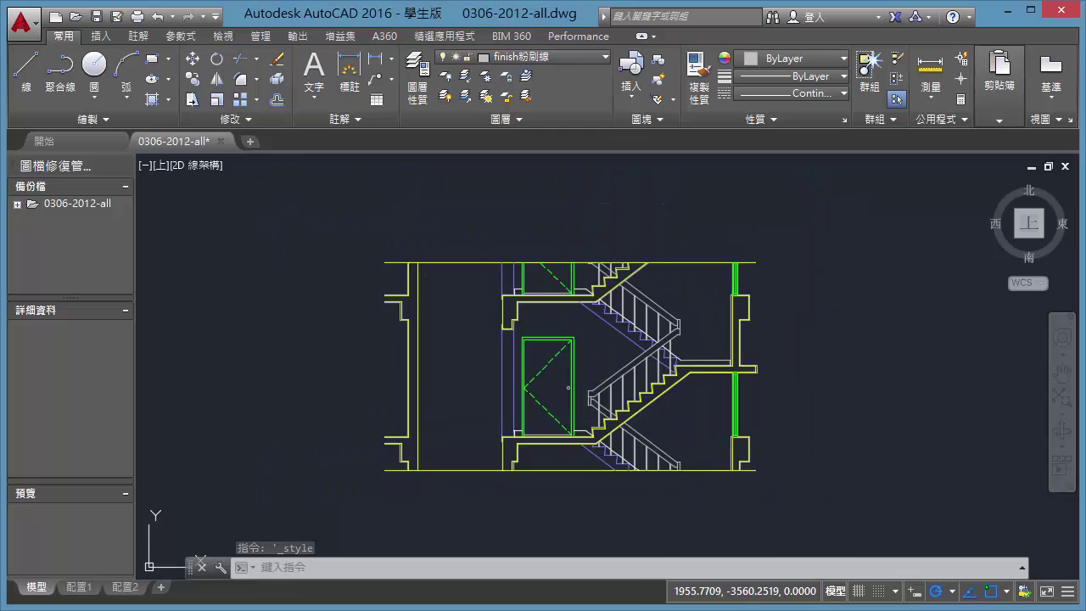
pyautogui.click(325, 99)
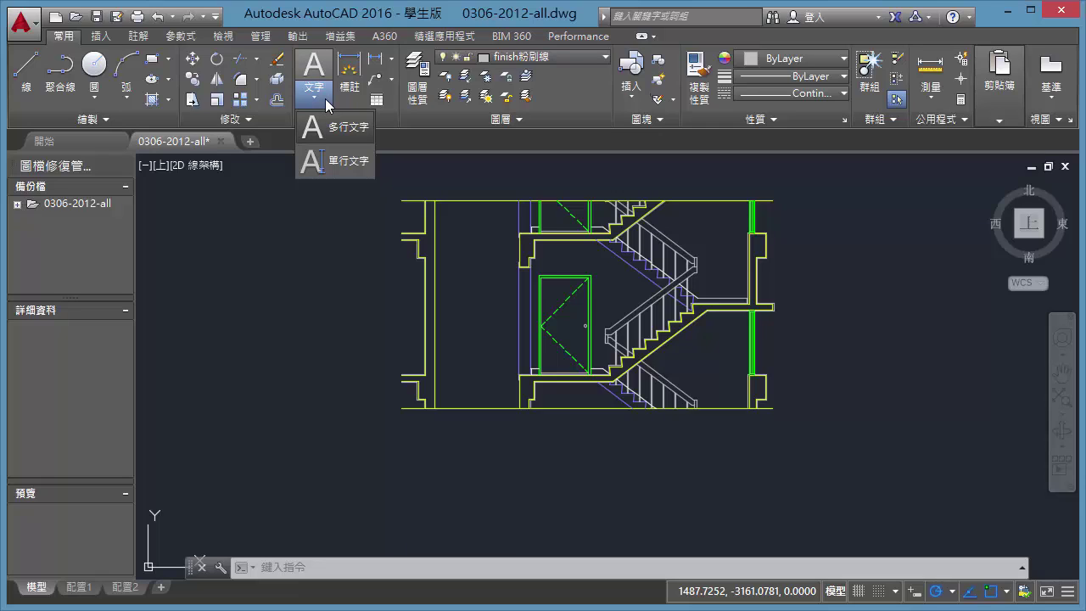
pyautogui.click(336, 160)
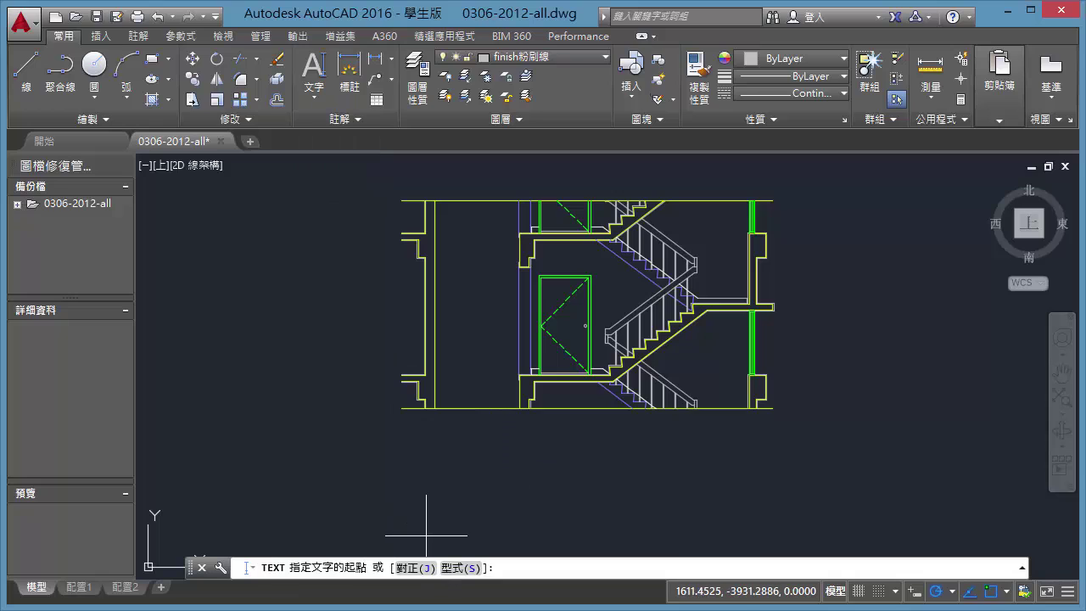
pyautogui.click(509, 459)
pyautogui.write('30')
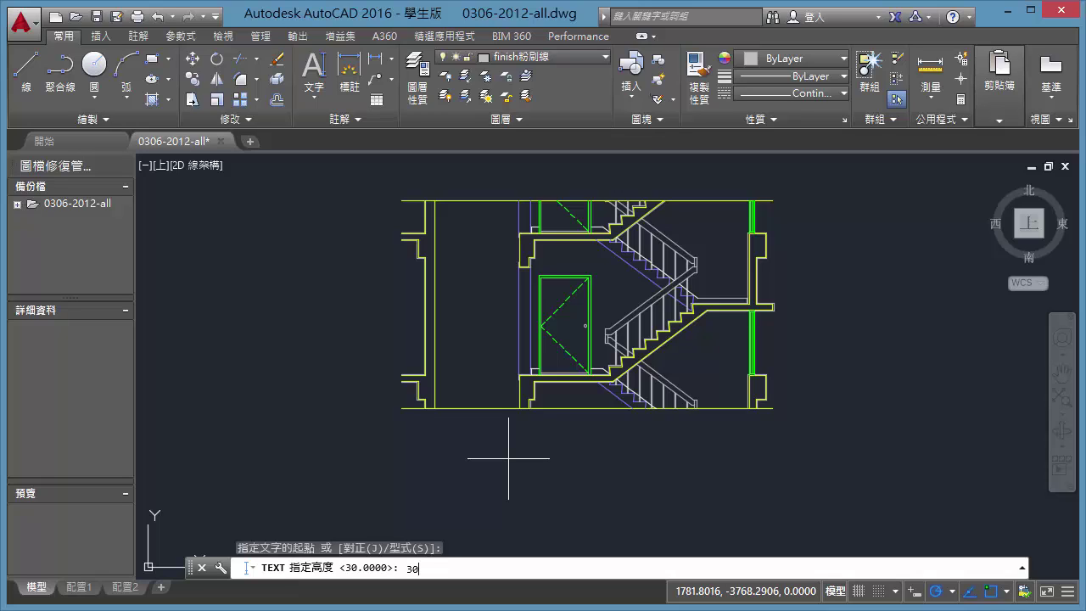
pyautogui.press('Return')
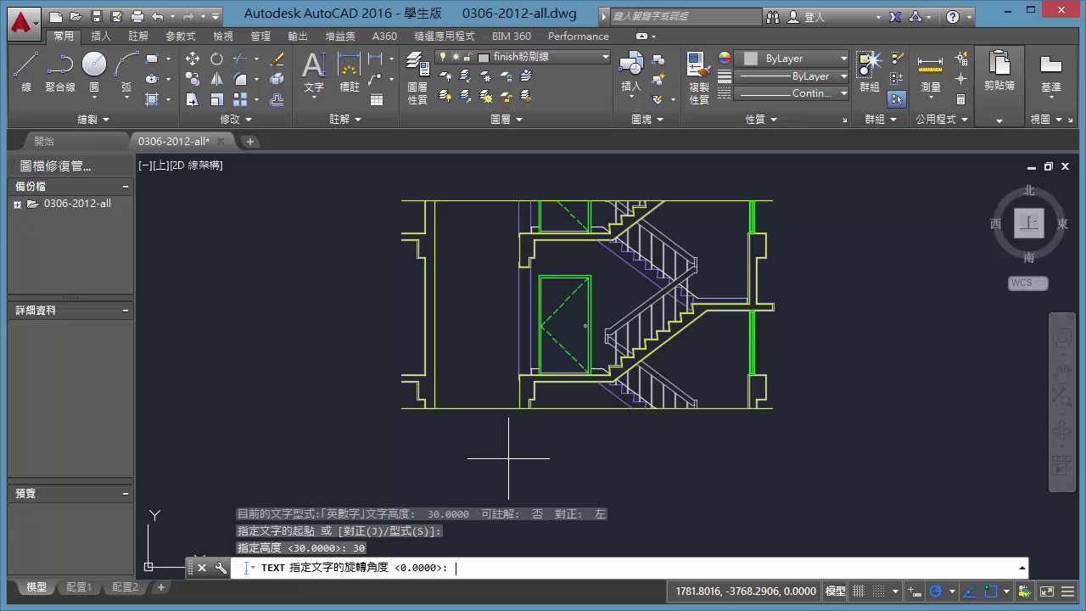
pyautogui.press('Return')
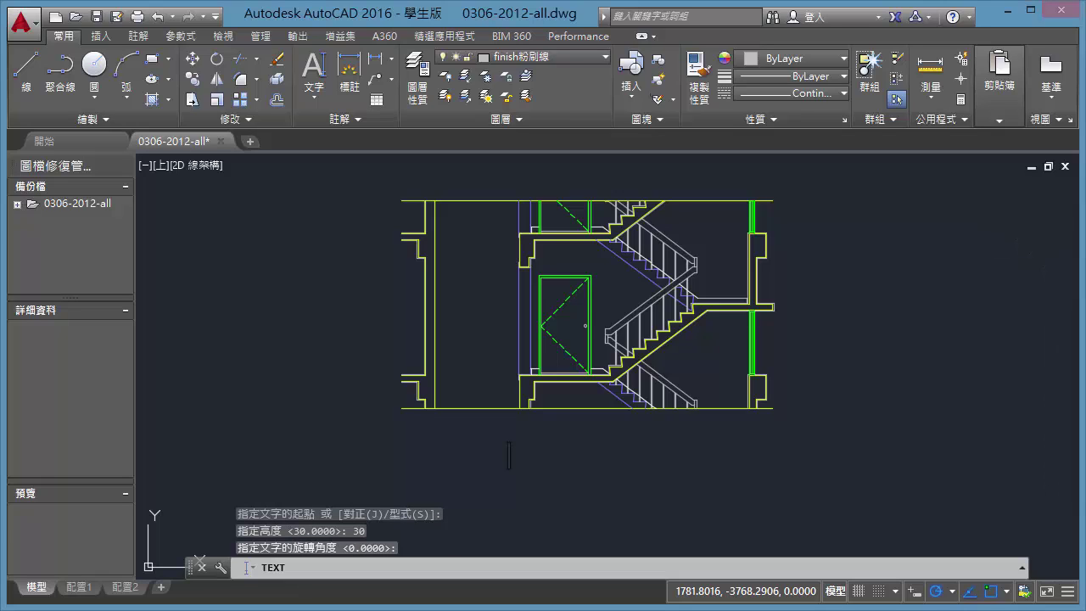
# Enter the title text C樓梯剖面圖.
pyautogui.write('g')
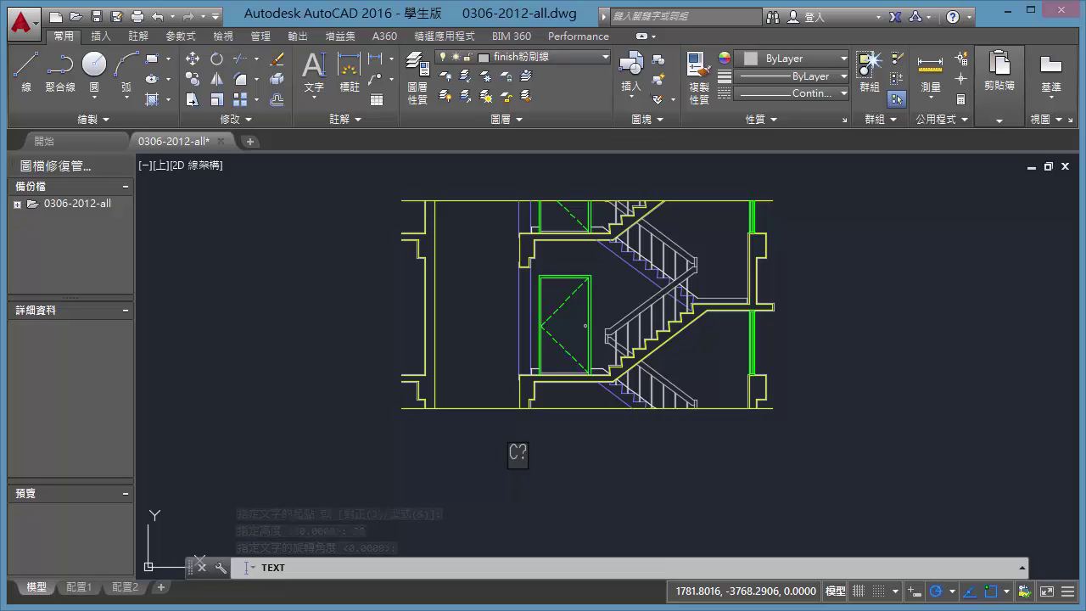
pyautogui.write('樓梯')
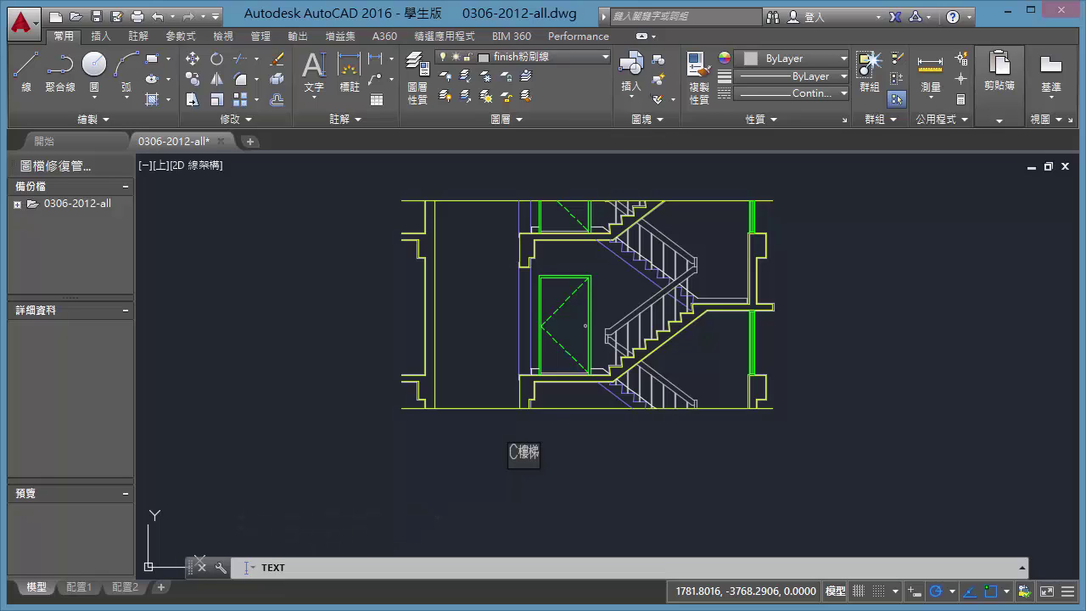
pyautogui.write('剖???')
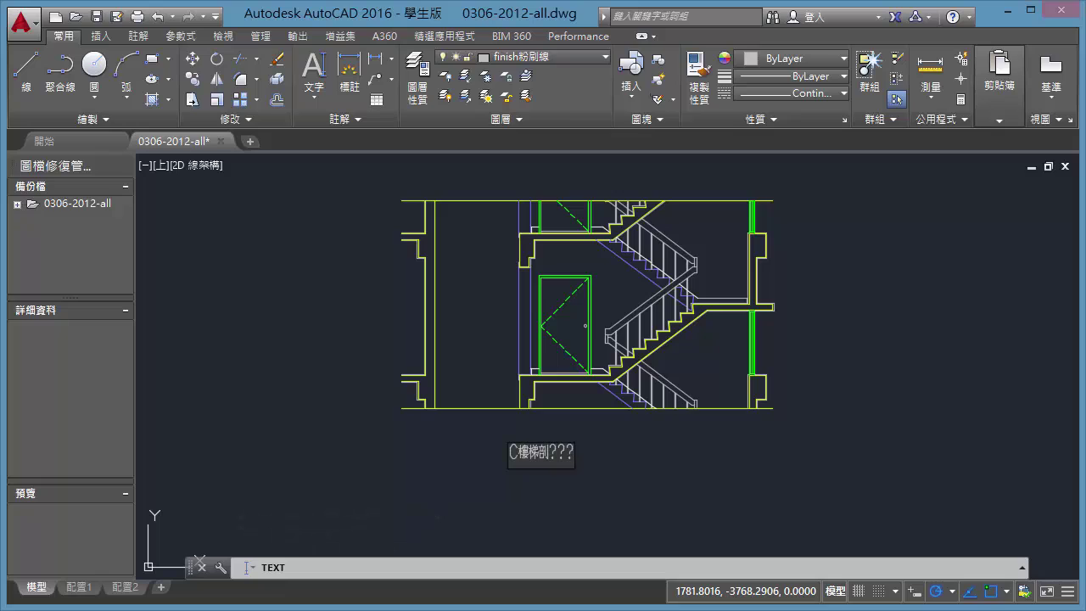
pyautogui.press('BackSpace')
pyautogui.press('BackSpace')
pyautogui.press('BackSpace')
pyautogui.write('面圖')
pyautogui.press('Return')
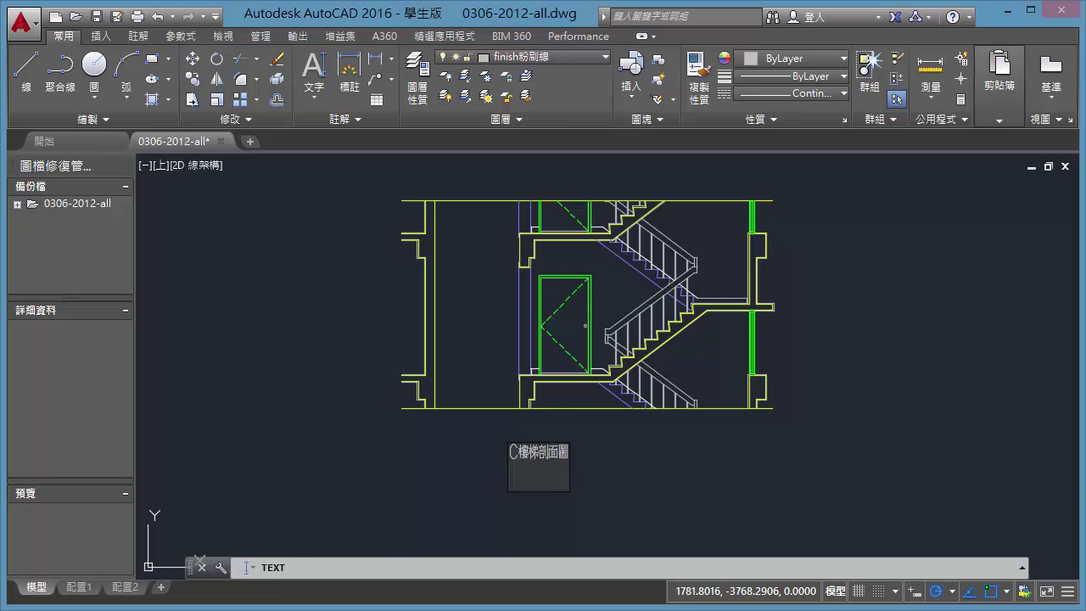
pyautogui.press('Return')
# Apply the 圖名 text style to the title, then zoom in.
pyautogui.click(521, 448)
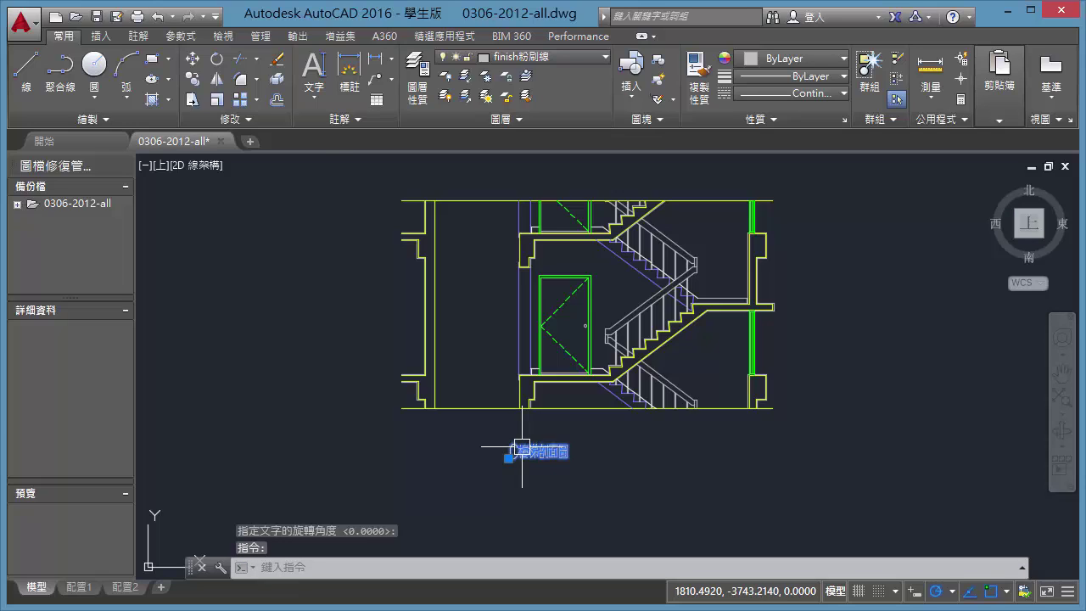
pyautogui.click(372, 115)
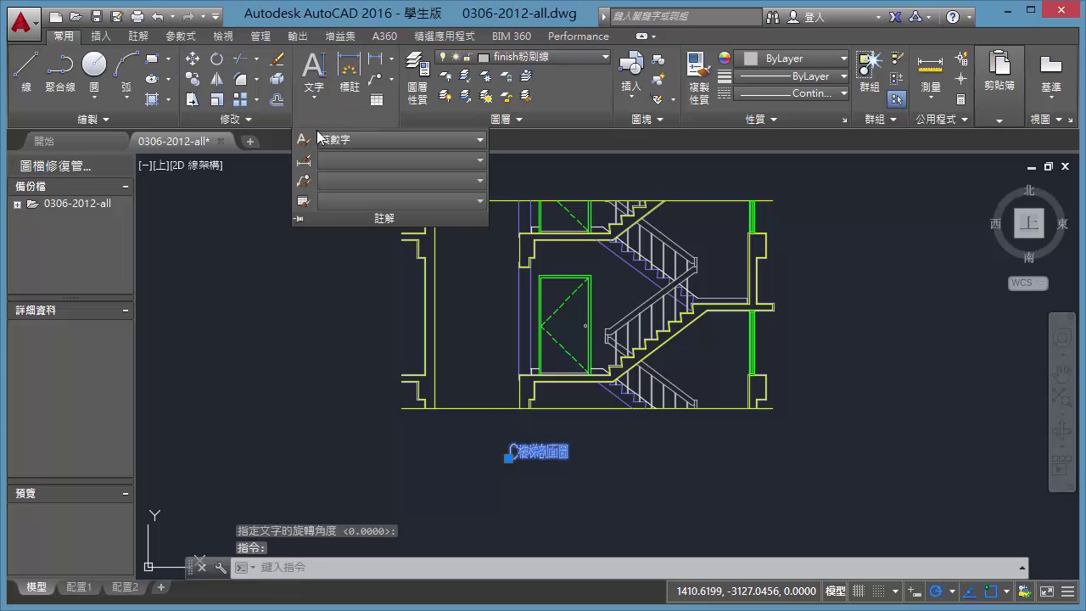
pyautogui.click(340, 141)
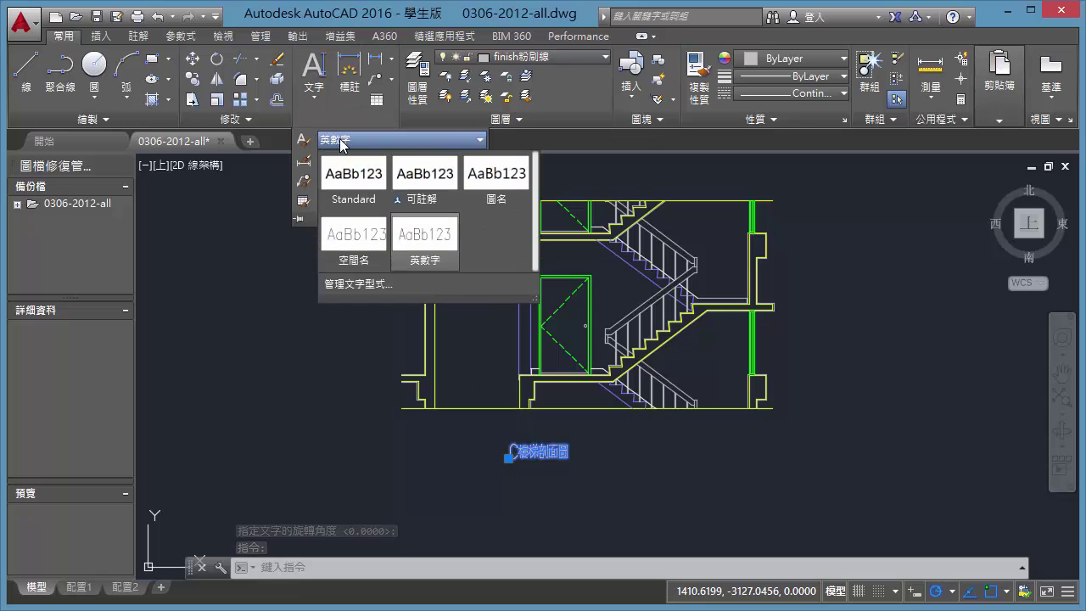
pyautogui.click(497, 174)
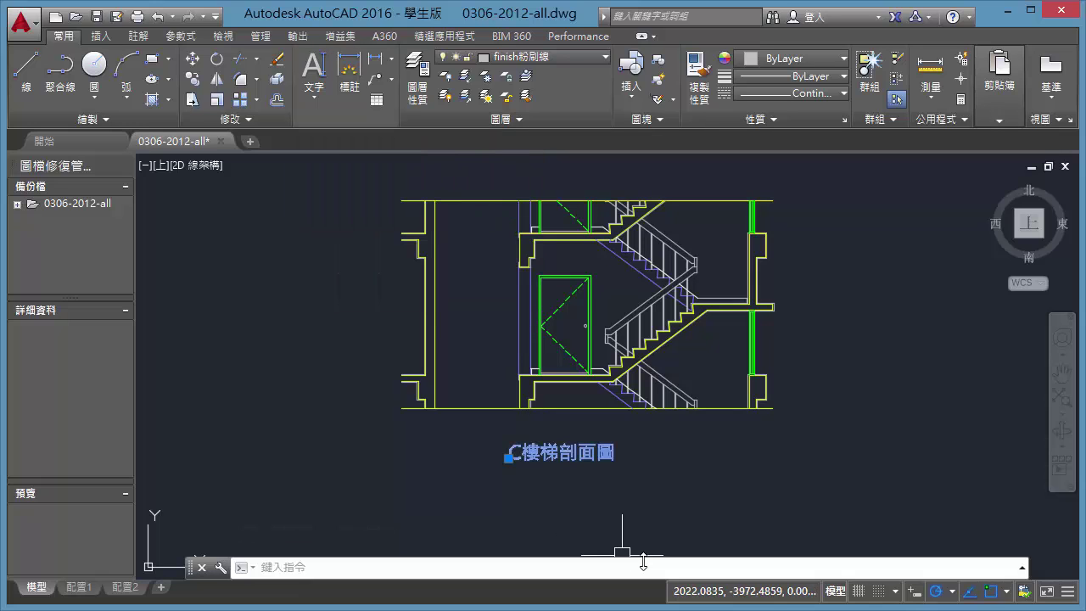
pyautogui.press('Escape')
pyautogui.scroll(4, 619, 462)
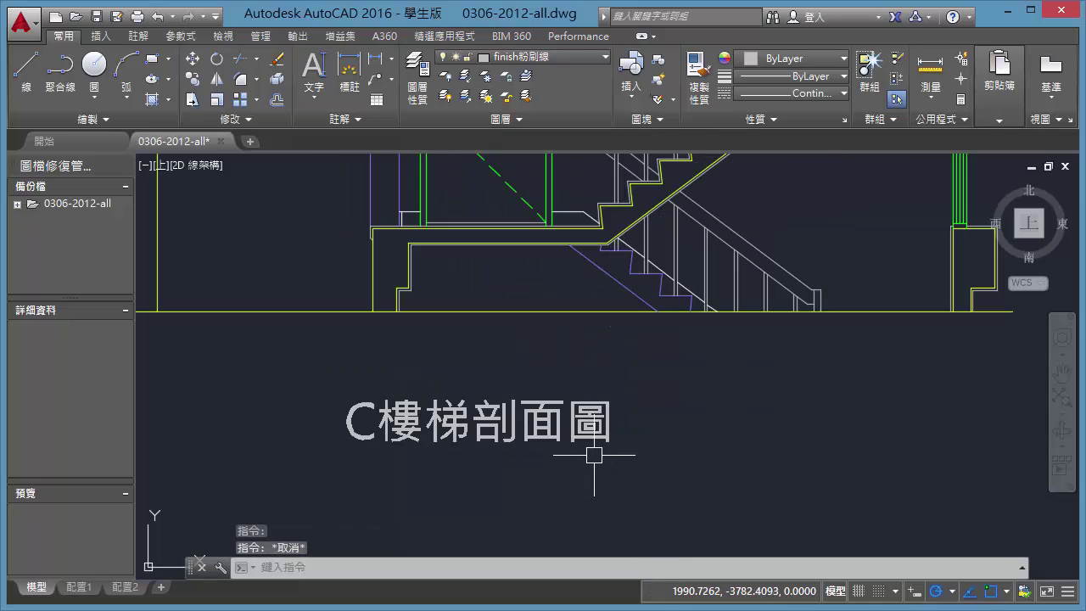
# Copy the title text to a spot directly to its right.
pyautogui.click(193, 78)
pyautogui.click(471, 408)
pyautogui.press('Return')
pyautogui.press('Return')
pyautogui.press('Return')
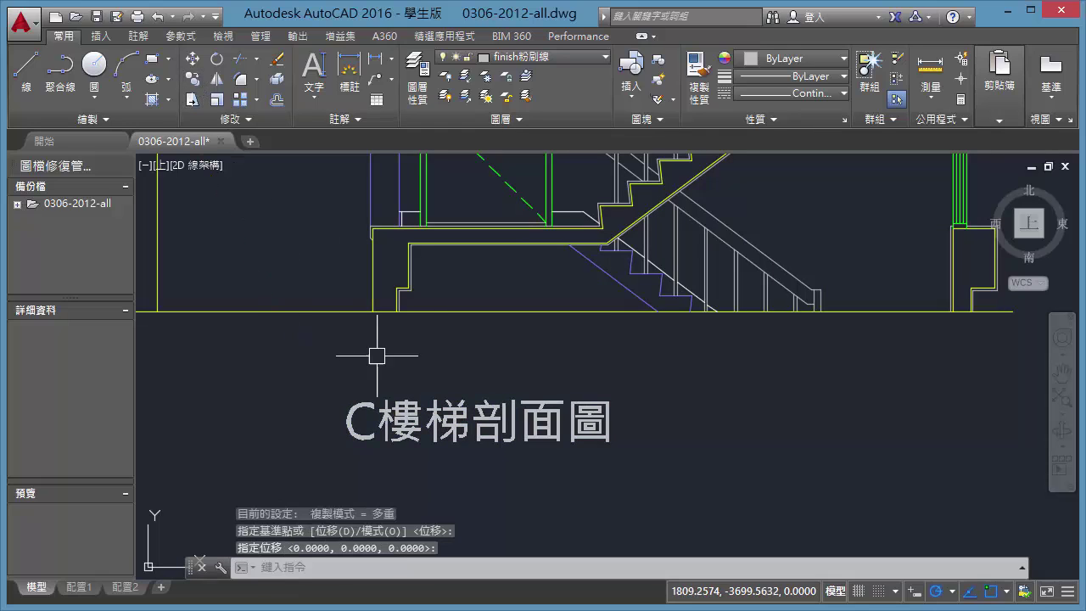
pyautogui.click(192, 78)
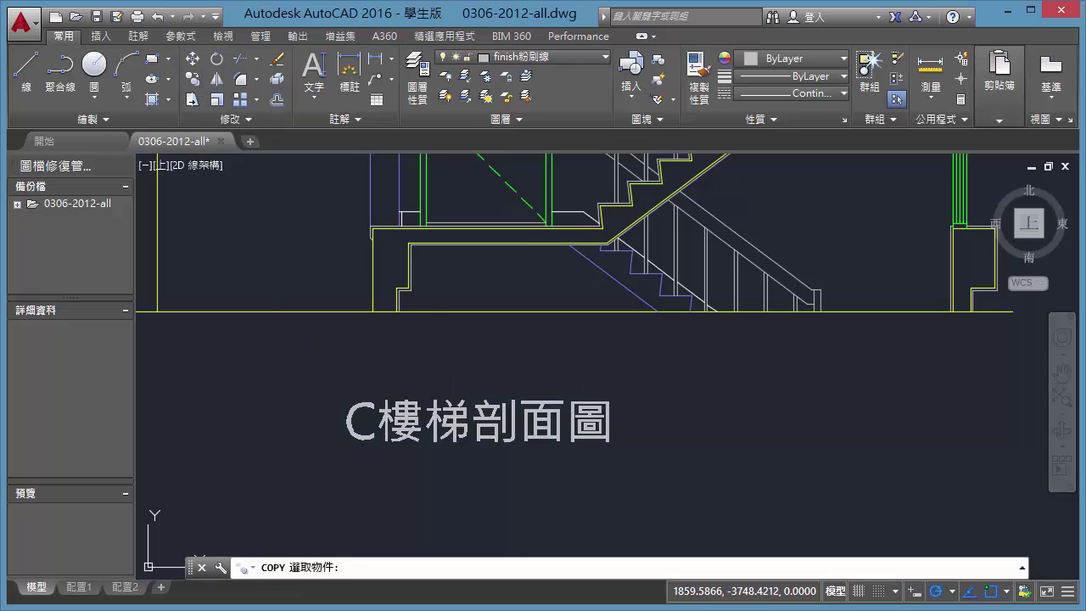
pyautogui.press('Return')
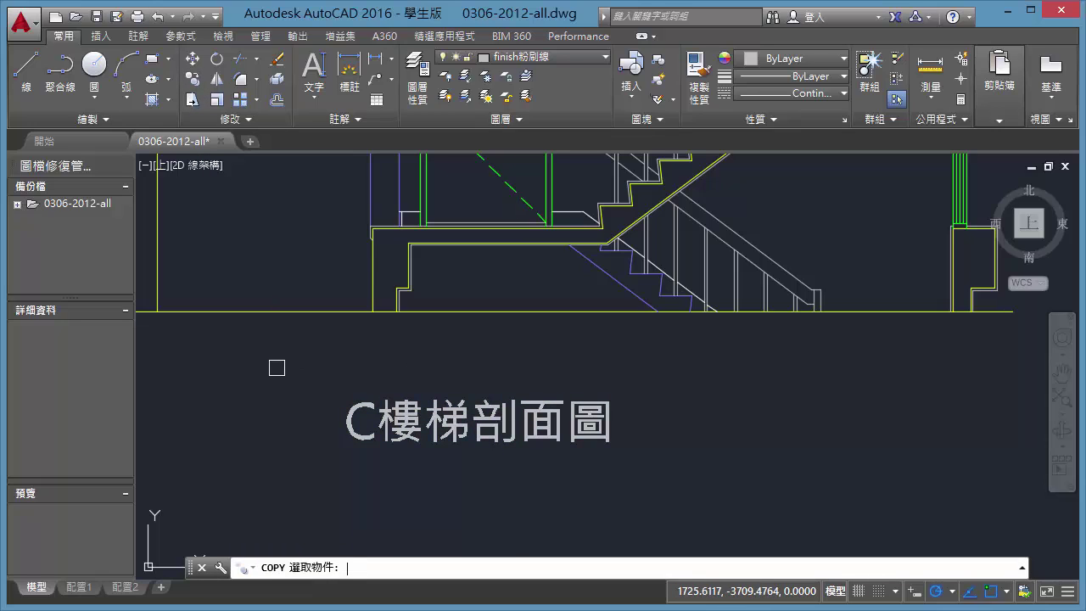
pyautogui.click(192, 78)
pyautogui.click(522, 436)
pyautogui.press('Return')
pyautogui.click(310, 368)
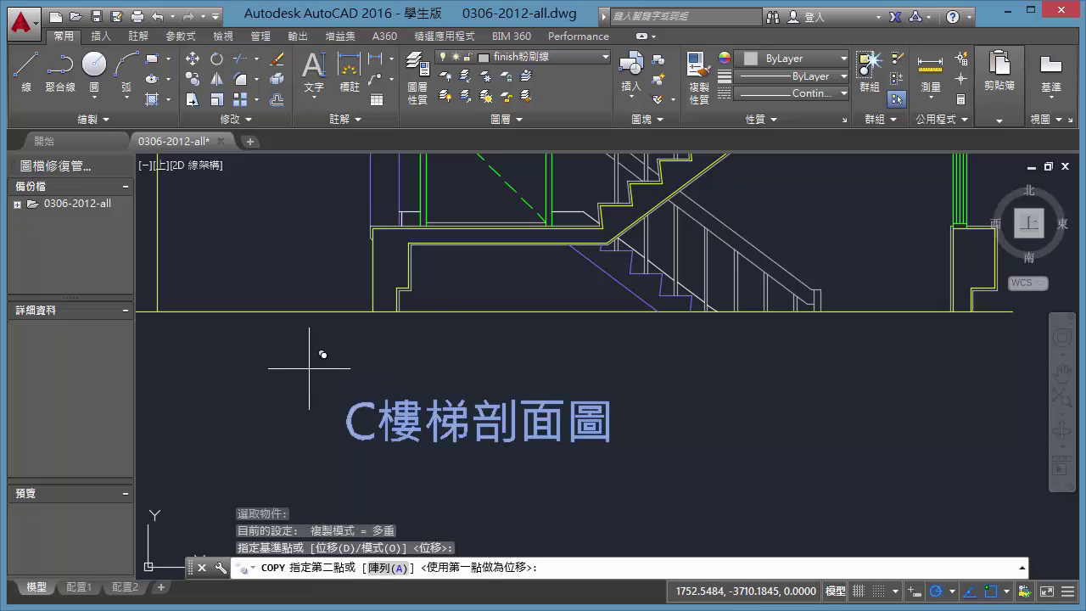
pyautogui.click(618, 365)
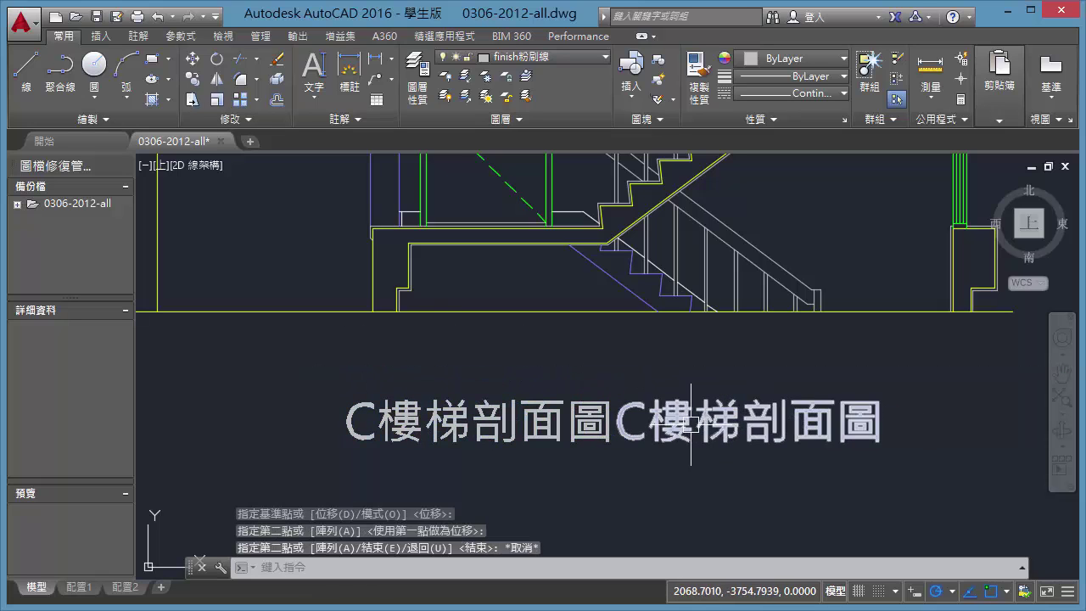
pyautogui.press('Return')
# Change the copied text to read s=1/50.
pyautogui.doubleClick(691, 420)
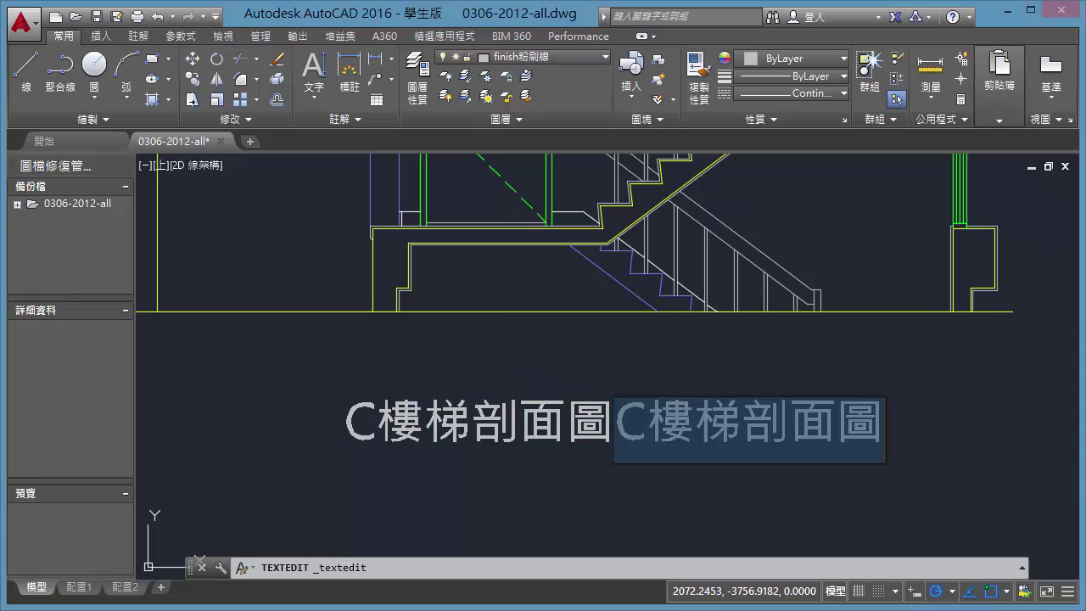
pyautogui.write('s=')
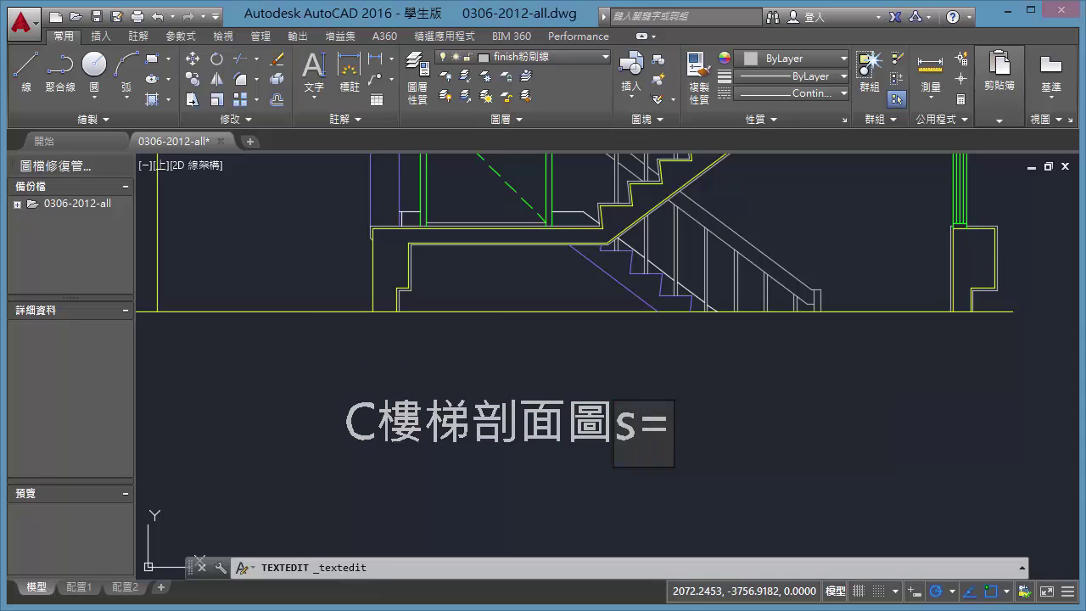
pyautogui.write('1/50')
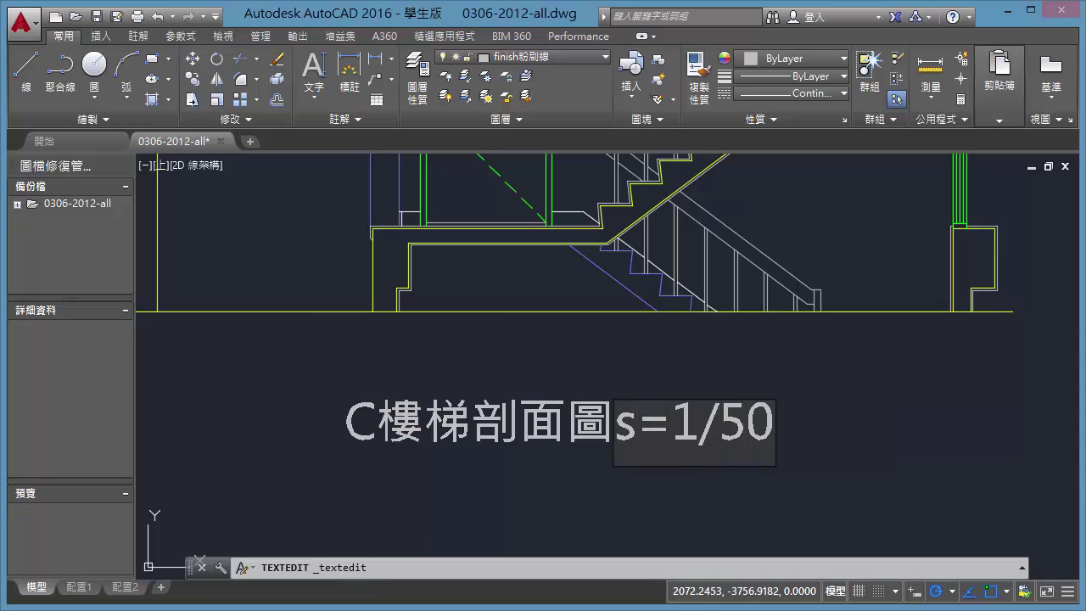
pyautogui.press('Return')
# Set the s=1/50 text height to 15 in Properties.
pyautogui.click(688, 428)
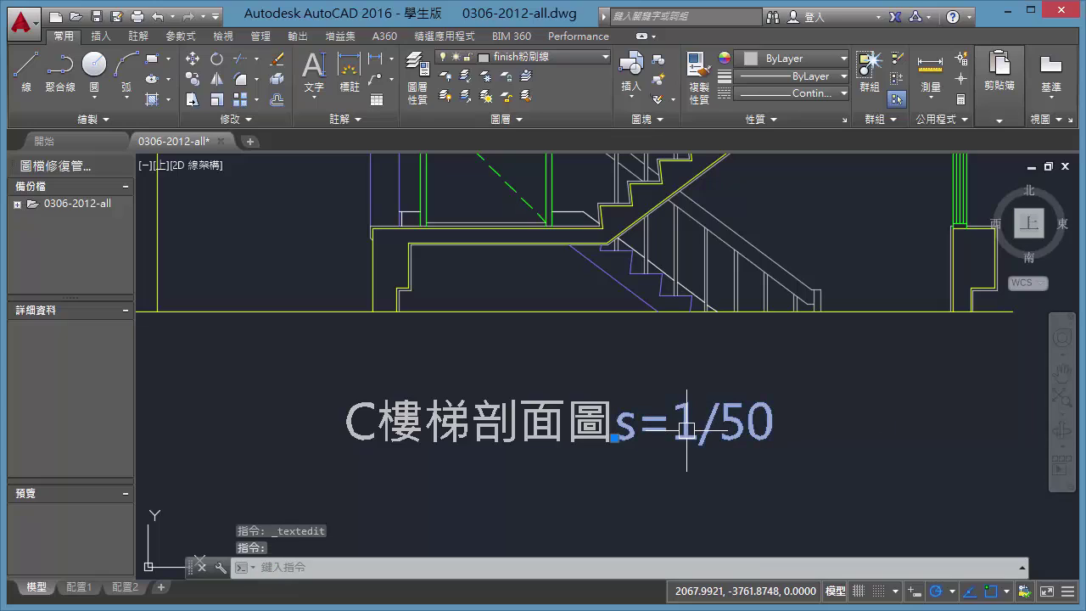
pyautogui.click(845, 123)
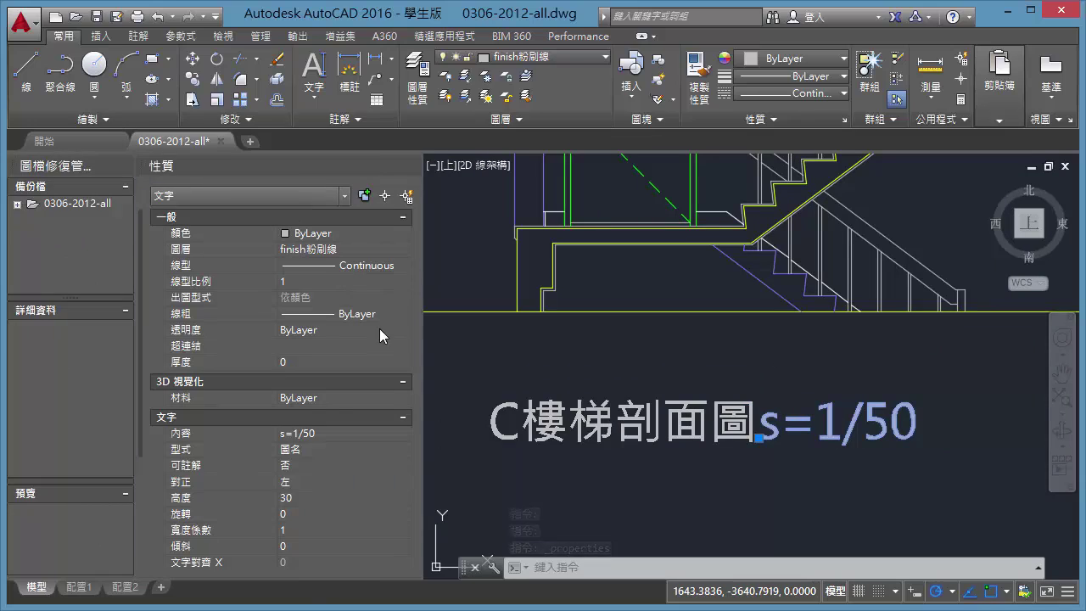
pyautogui.click(297, 499)
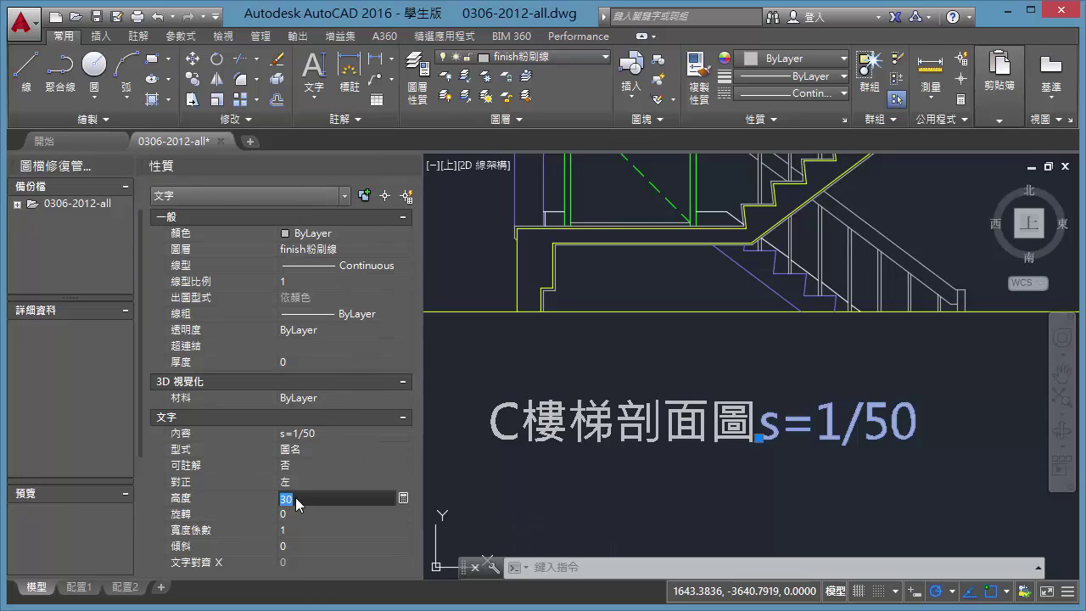
pyautogui.write('15')
pyautogui.press('Return')
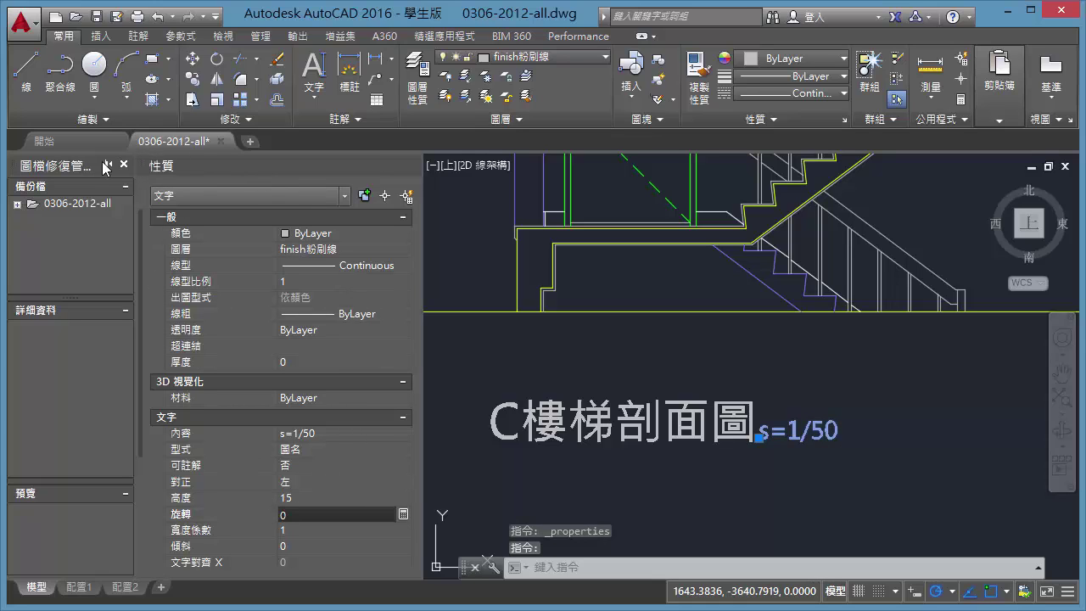
# Close the Drawing Recovery panel, clear the selection and zoom out.
pyautogui.click(123, 165)
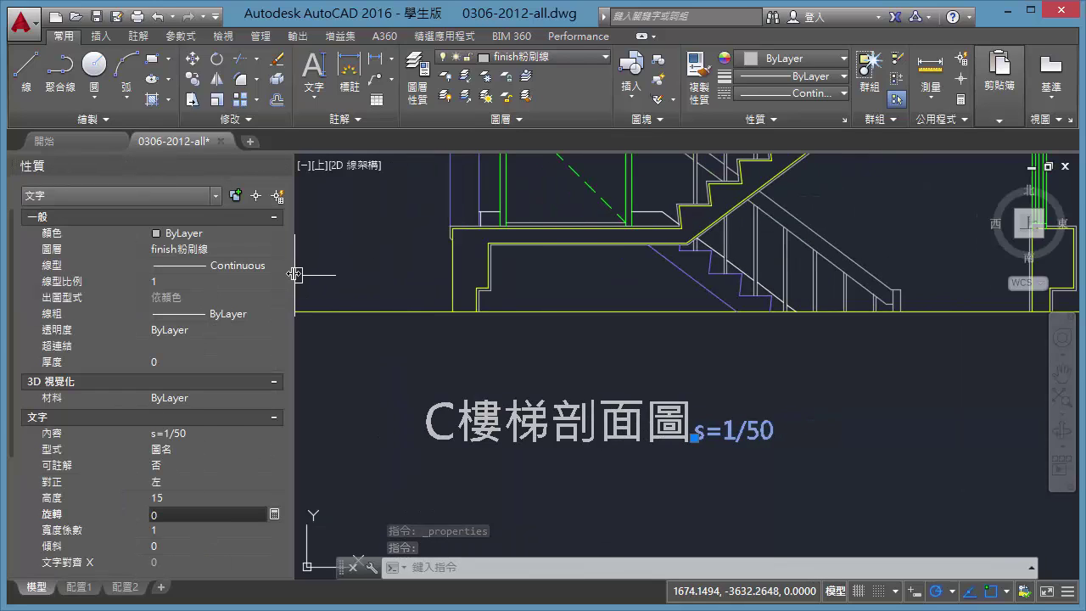
pyautogui.scroll(-2, 619, 427)
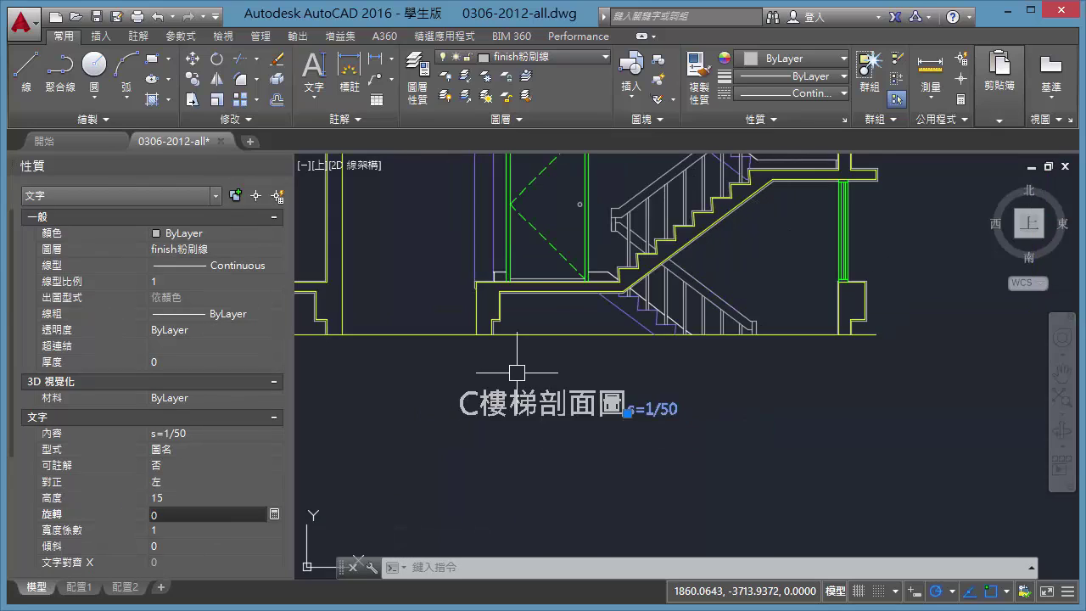
pyautogui.press('Escape')
pyautogui.scroll(-2, 620, 427)
pyautogui.scroll(-1, 619, 426)
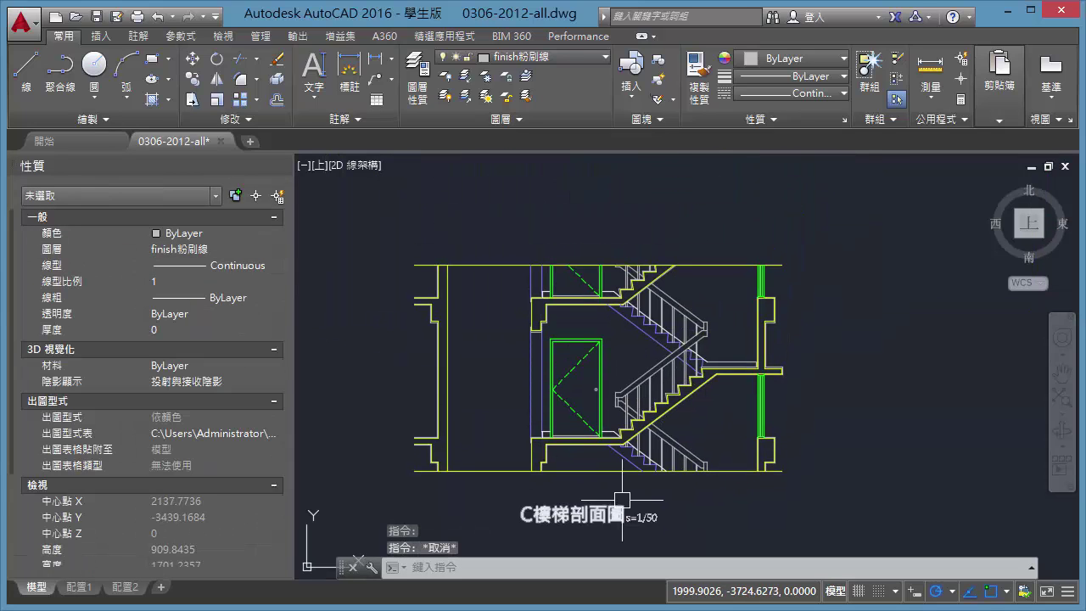
pyautogui.scroll(2, 668, 519)
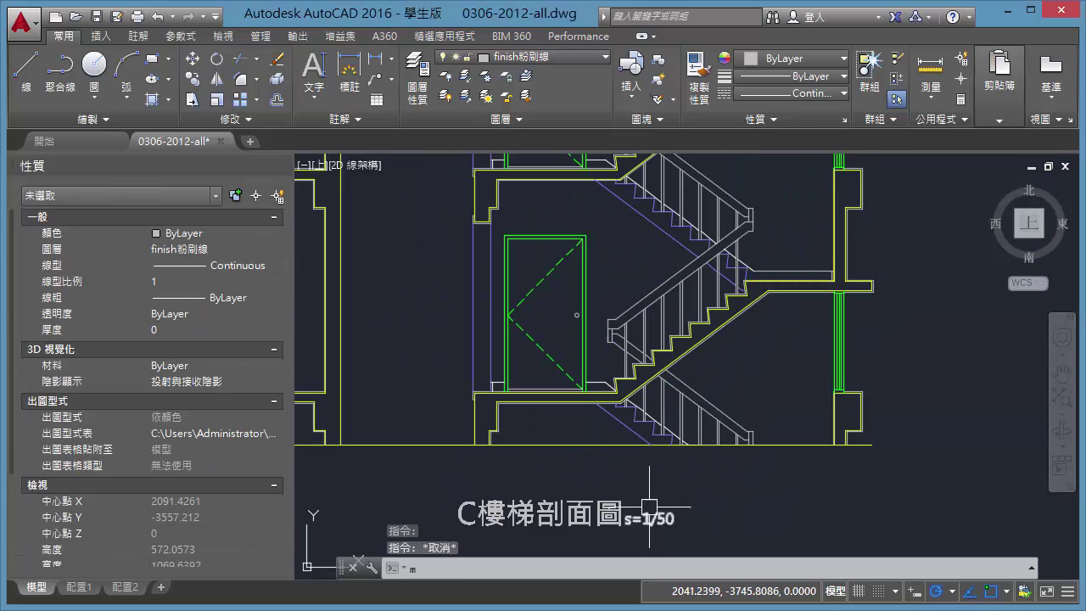
# Move s=1/50 slightly right to leave a gap after the title.
pyautogui.write('m')
pyautogui.press('Return')
pyautogui.click(631, 480)
pyautogui.click(650, 510)
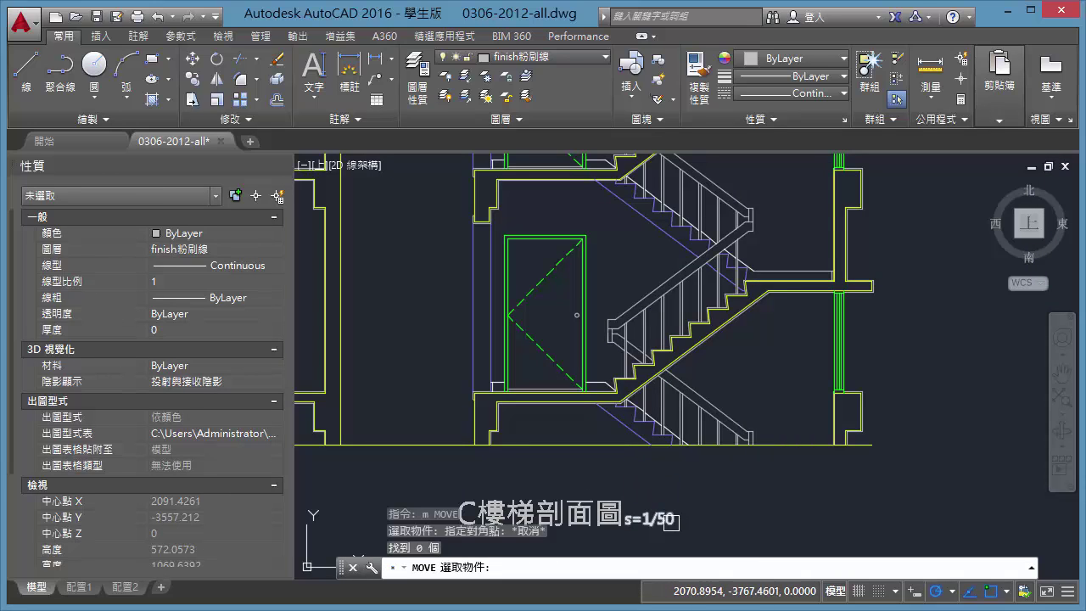
pyautogui.press('Return')
pyautogui.click(648, 501)
pyautogui.click(648, 501)
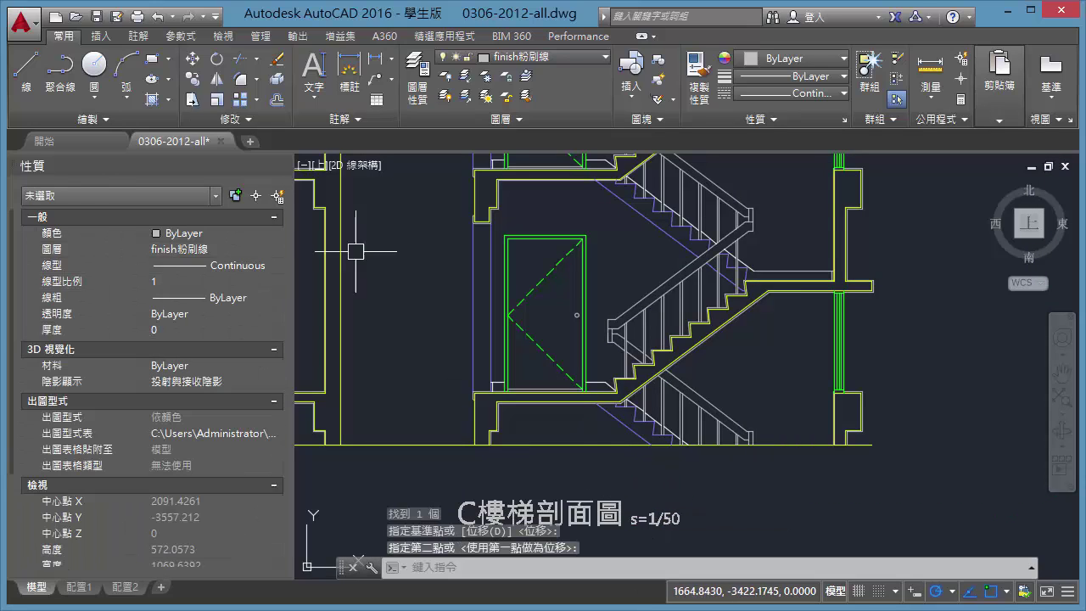
# Copy s=1/50 into the section's left bay and switch to the reference image.
pyautogui.click(192, 80)
pyautogui.click(654, 518)
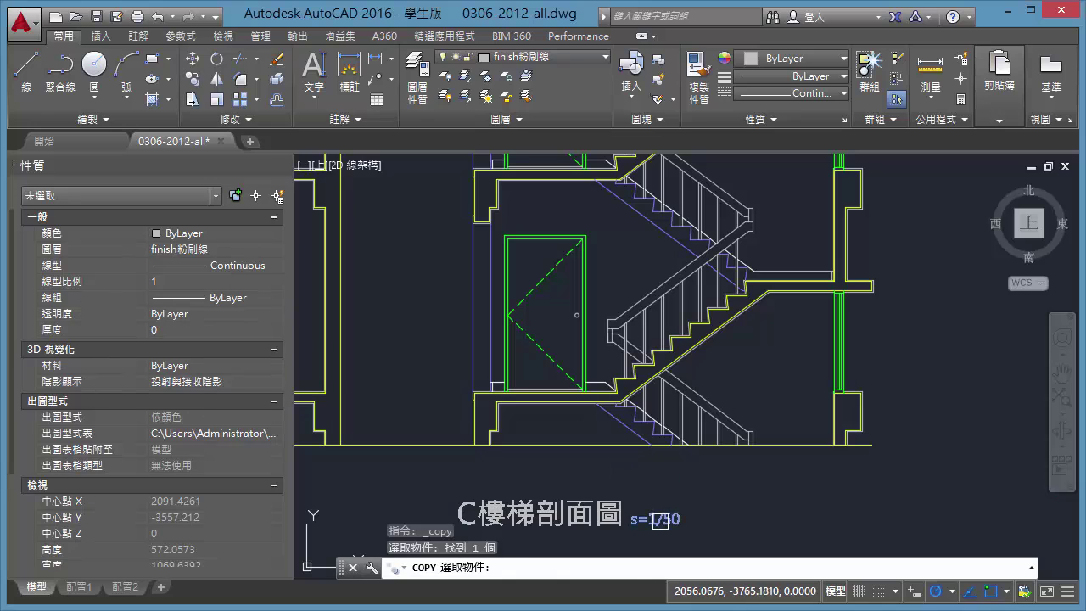
pyautogui.press('Return')
pyautogui.click(656, 515)
pyautogui.scroll(-1, 410, 268)
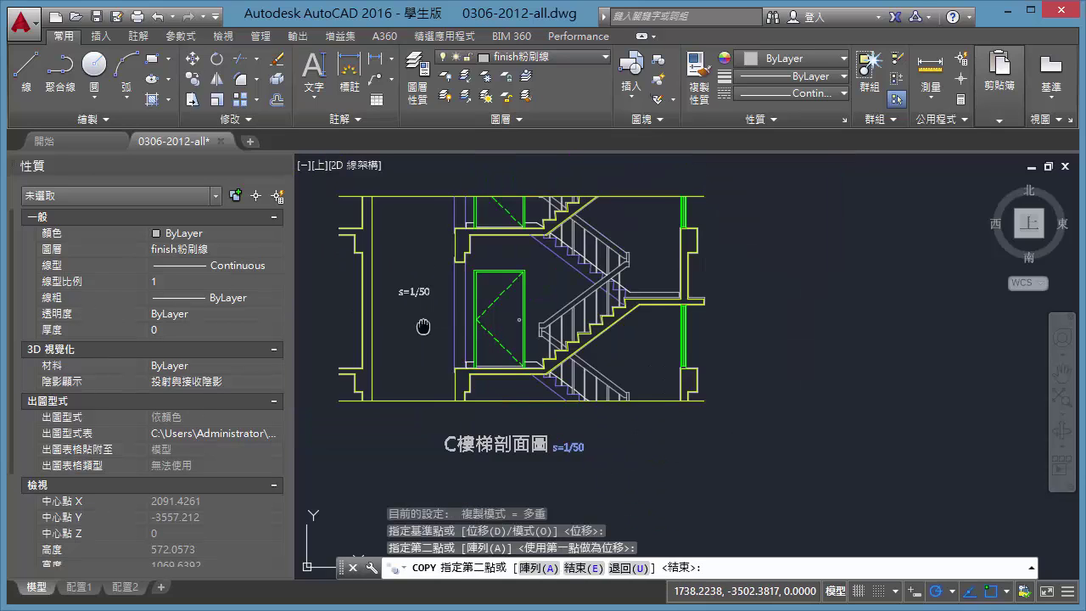
pyautogui.scroll(-1, 416, 276)
pyautogui.click(558, 295)
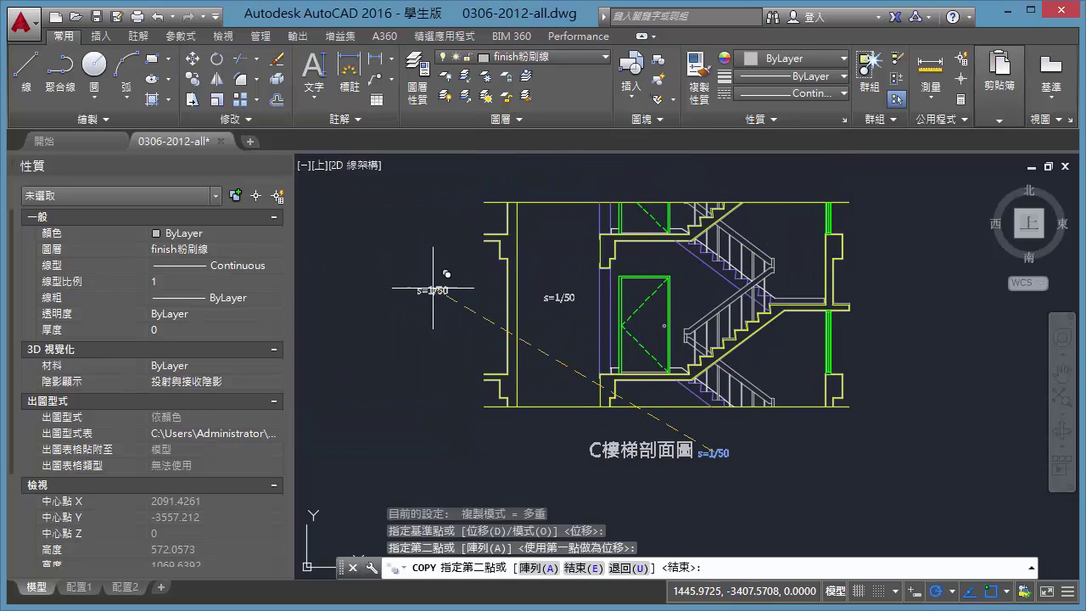
pyautogui.click(481, 307)
pyautogui.hotkey('alt', 'Tab')
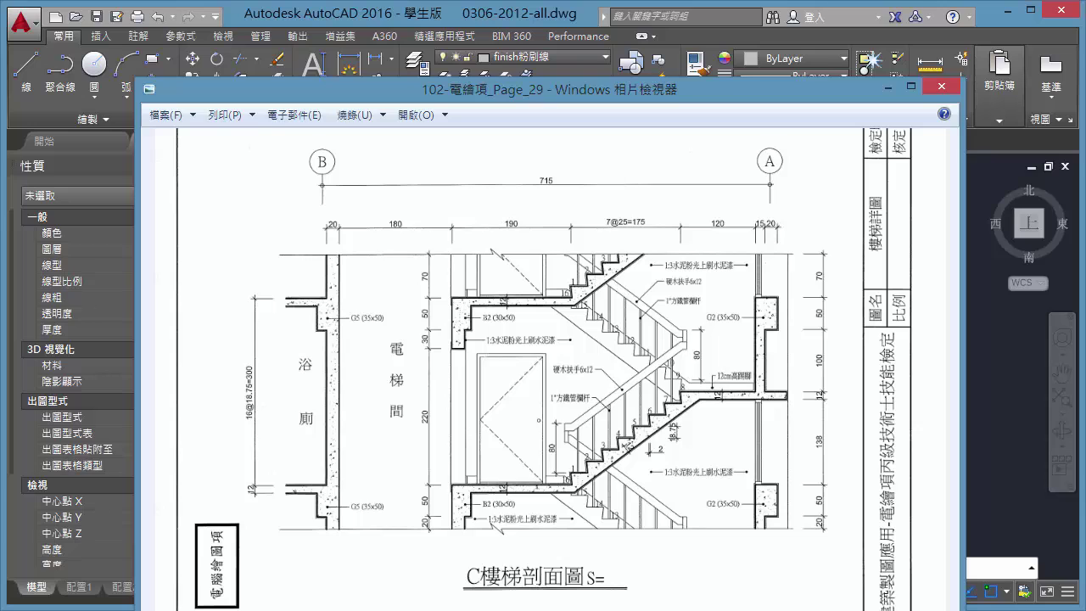
# Place the last s=1/50 copy in the left bay and rewrite it as 電.
pyautogui.hotkey('alt', 'Tab')
pyautogui.click(558, 302)
pyautogui.press('Return')
pyautogui.doubleClick(565, 300)
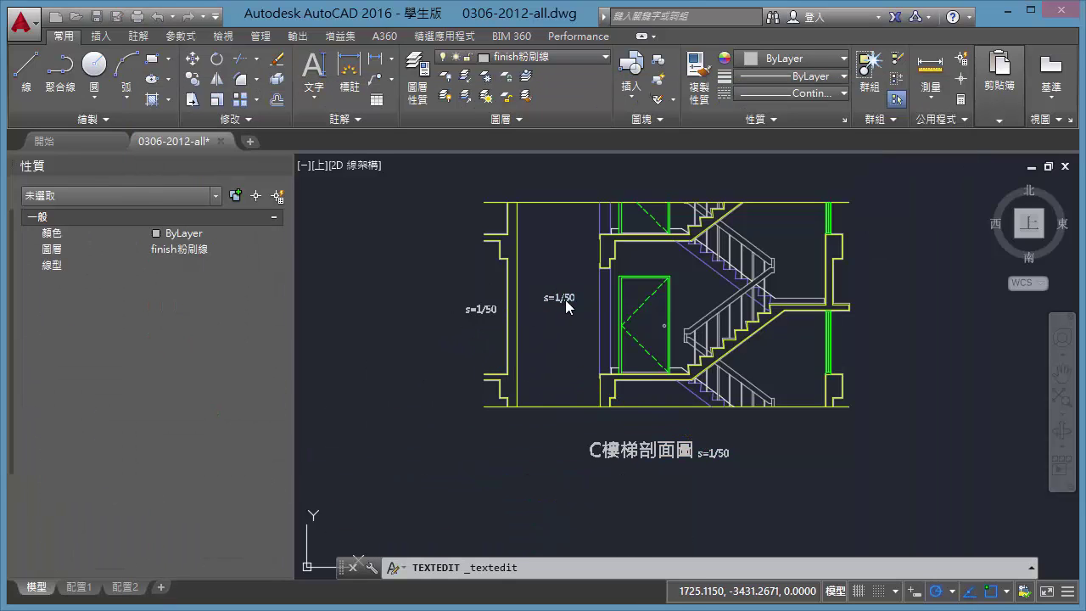
pyautogui.press('BackSpace')
pyautogui.press('BackSpace')
pyautogui.write('2')
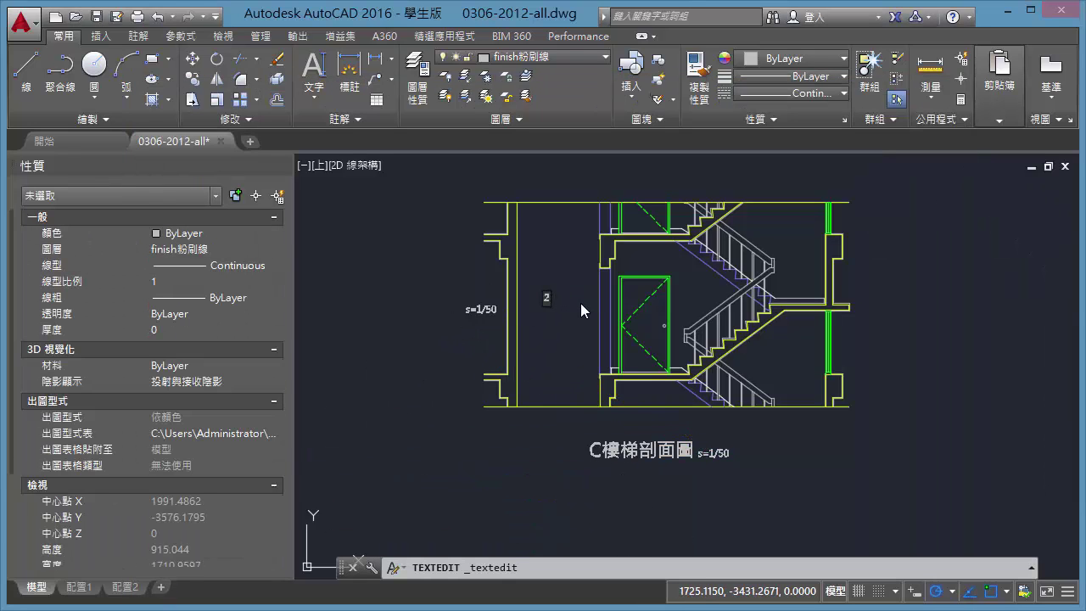
pyautogui.press('BackSpace')
pyautogui.press('Down')
pyautogui.press('Return')
pyautogui.press('Return')
# Zoom in and give the 電 label the 空間名 text style, then view the reference image.
pyautogui.scroll(2, 581, 303)
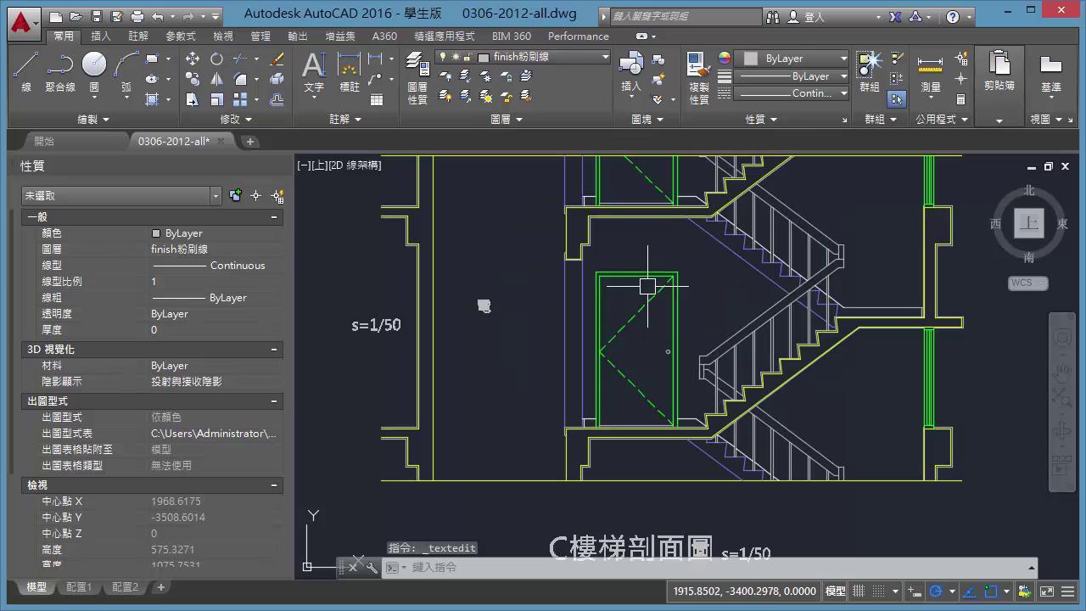
pyautogui.scroll(3, 701, 381)
pyautogui.scroll(2, 693, 312)
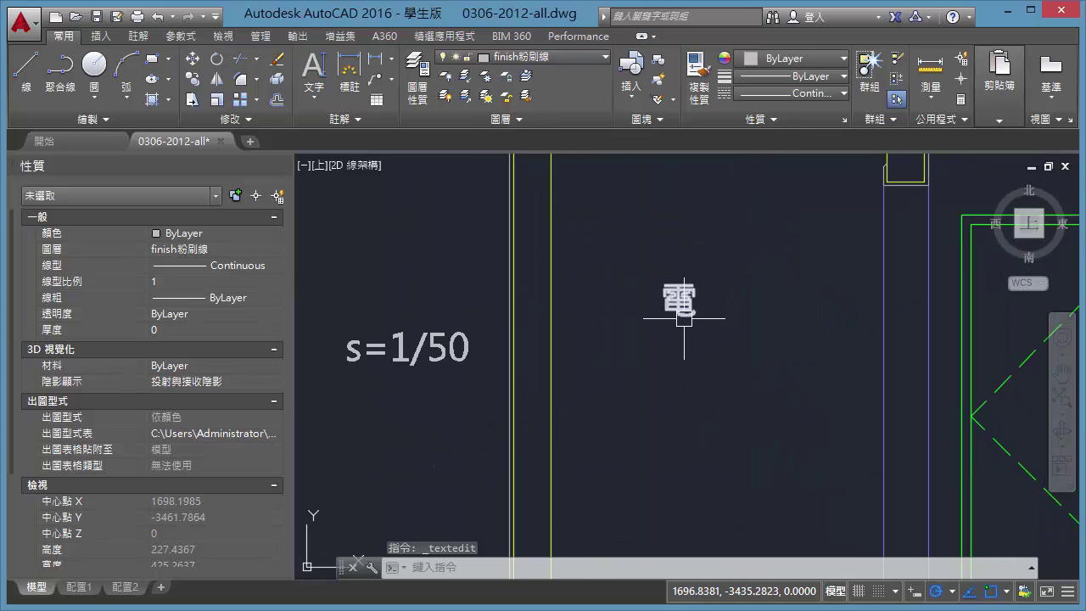
pyautogui.click(677, 288)
pyautogui.press('Return')
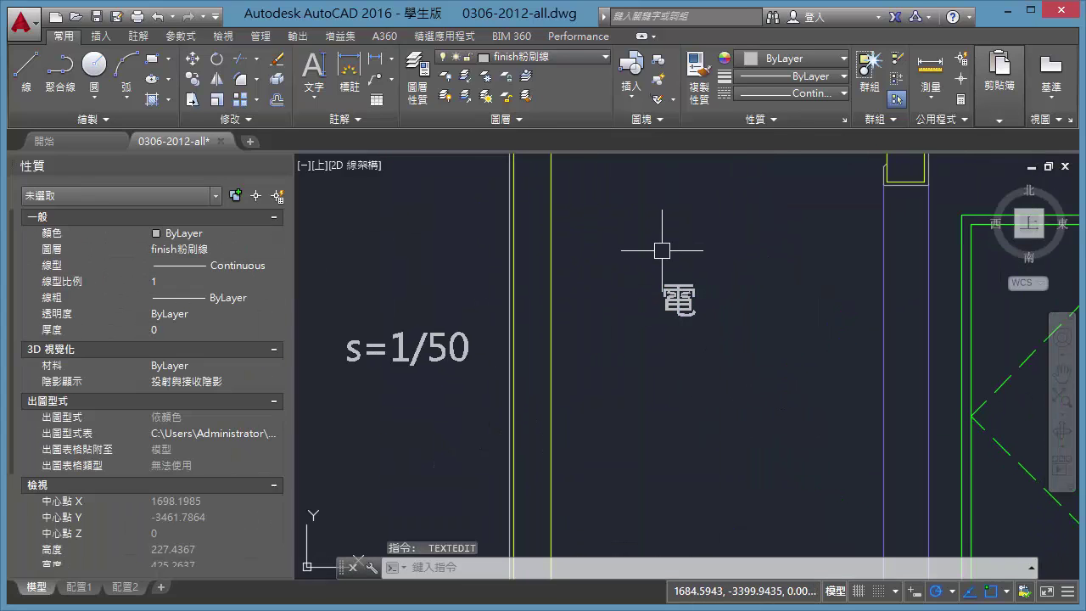
pyautogui.click(674, 297)
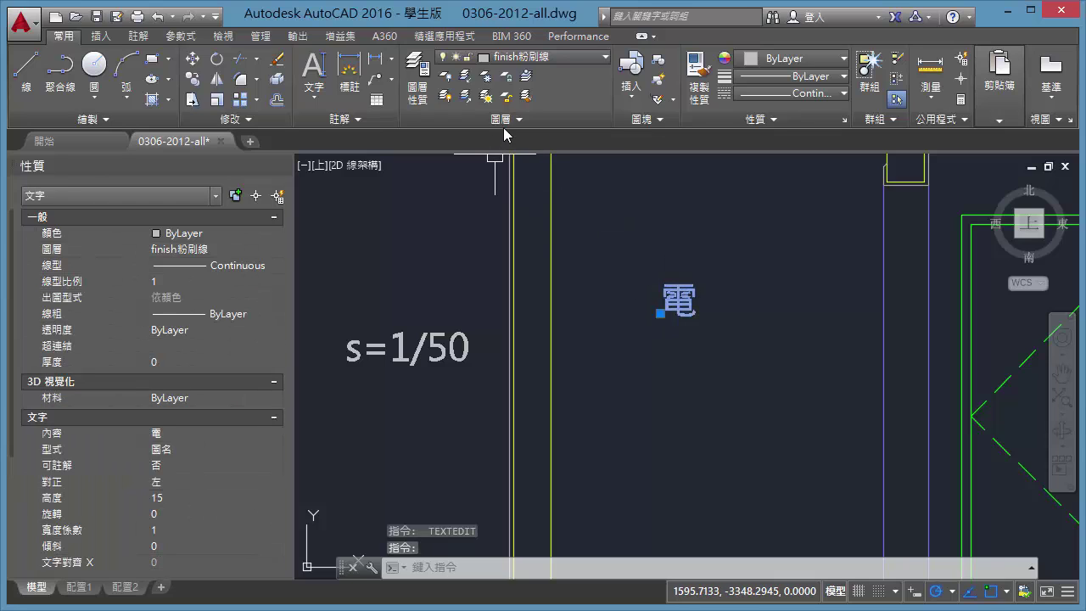
pyautogui.click(344, 119)
pyautogui.click(354, 145)
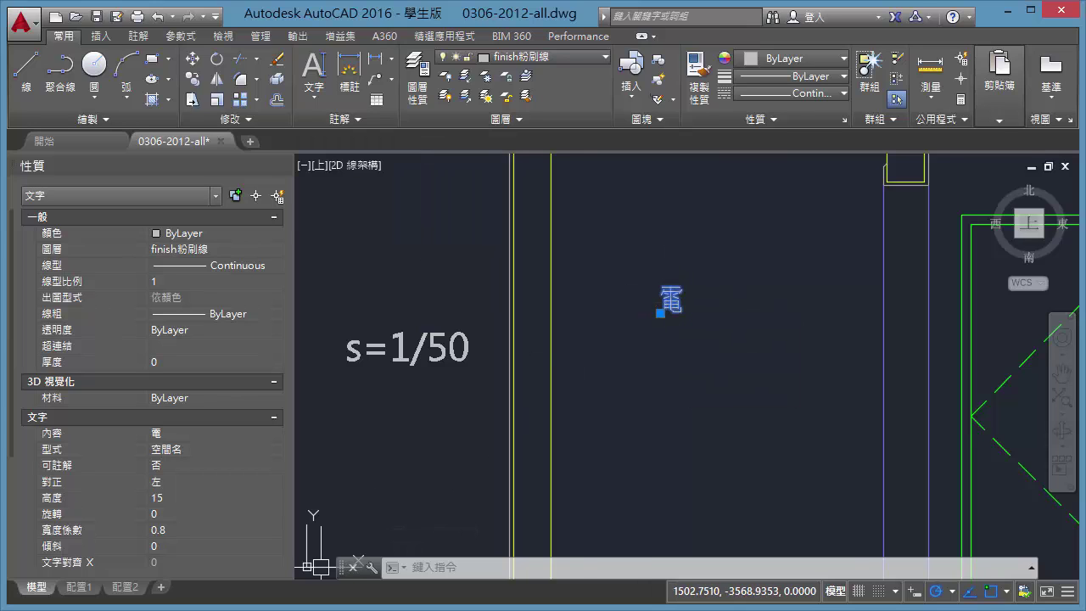
pyautogui.hotkey('alt', 'Tab')
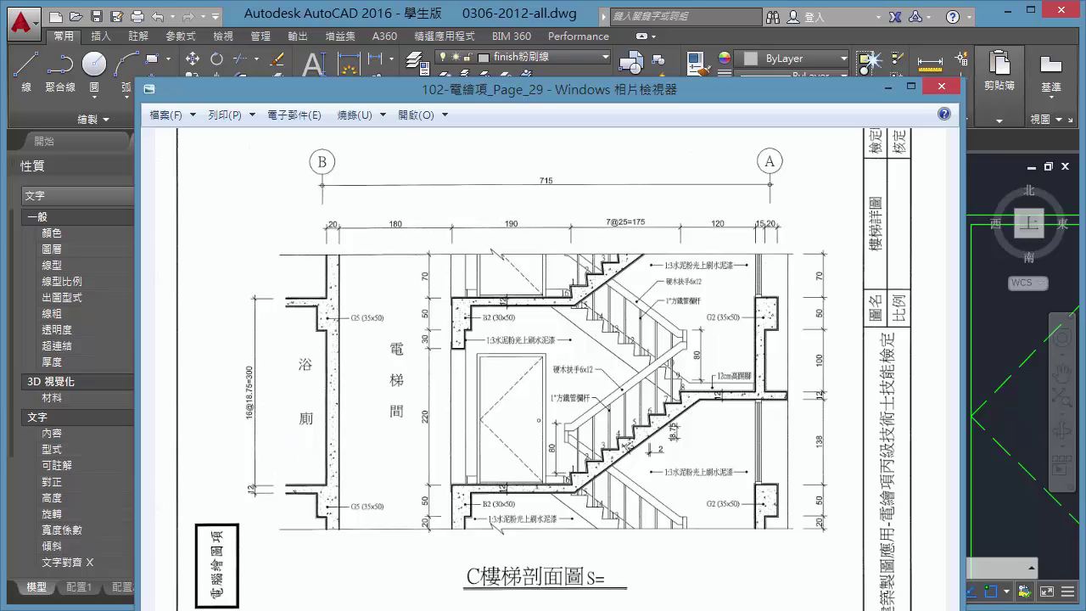
# Back in AutoCAD, open the 電 label in the text editor and exit without changes.
pyautogui.hotkey('alt', 'Tab')
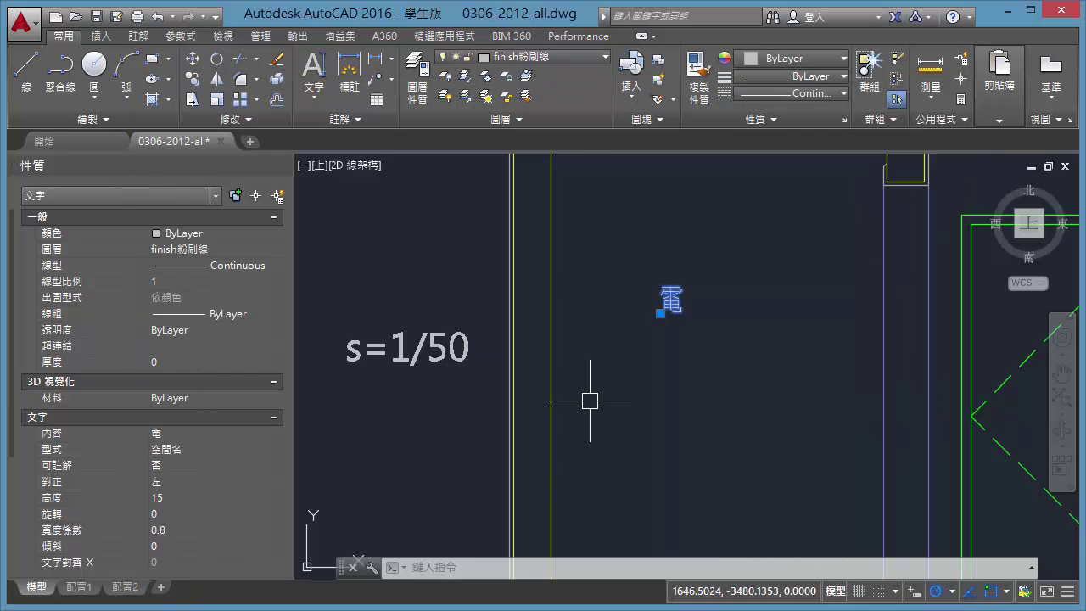
pyautogui.doubleClick(671, 302)
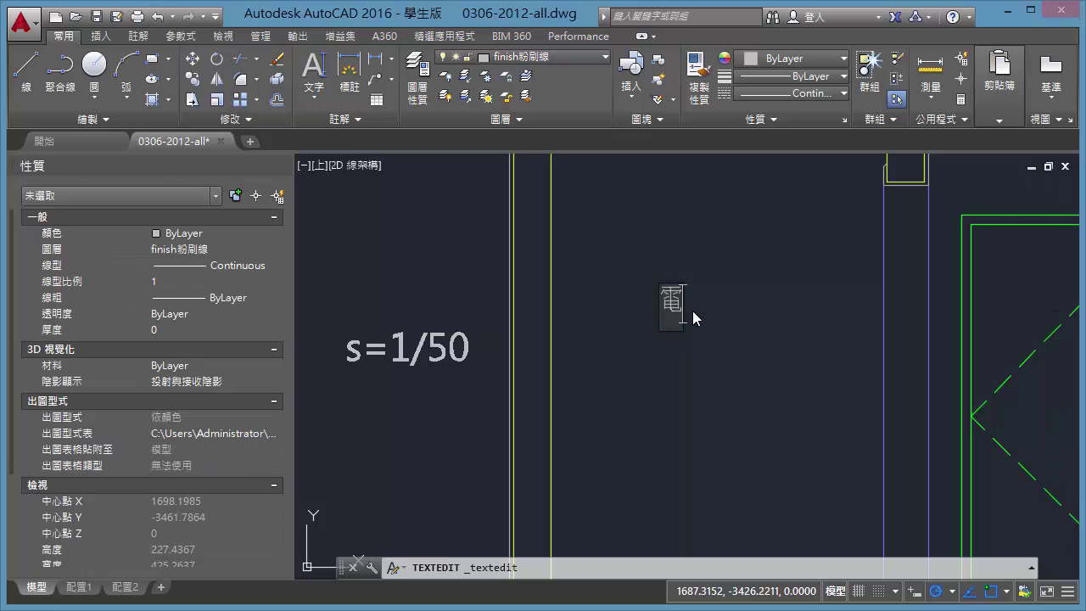
pyautogui.press('Escape')
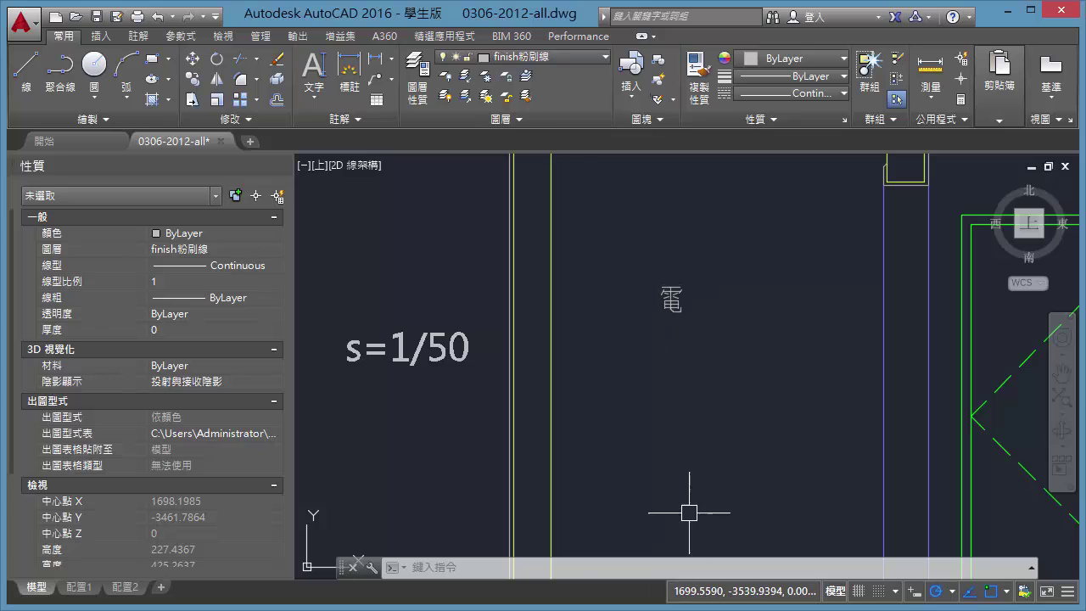
# Turn on Vertical for the 空間名 text style and apply it.
pyautogui.click(353, 121)
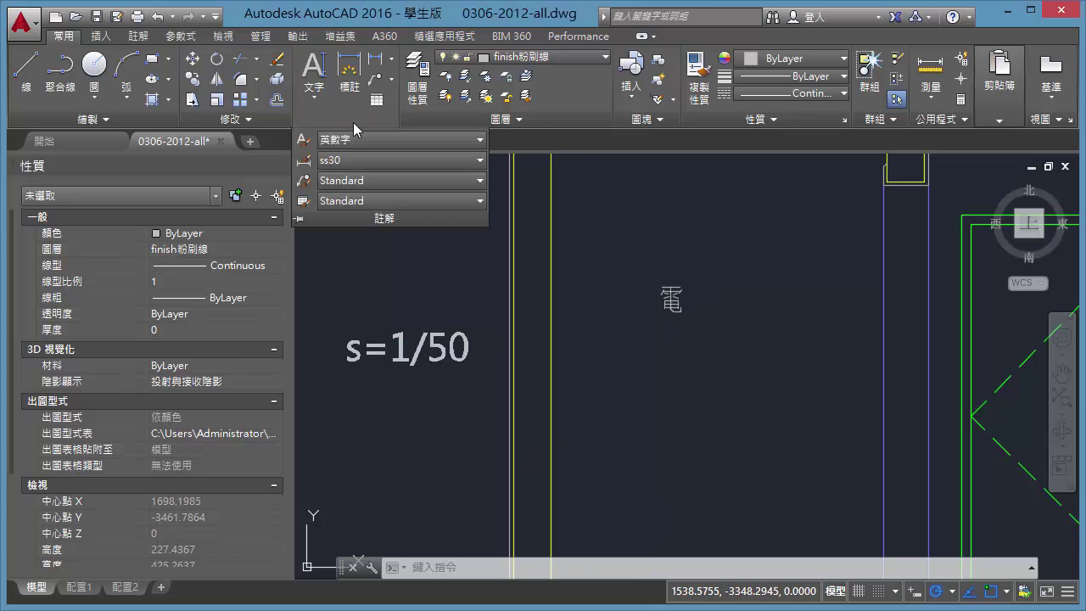
pyautogui.click(303, 140)
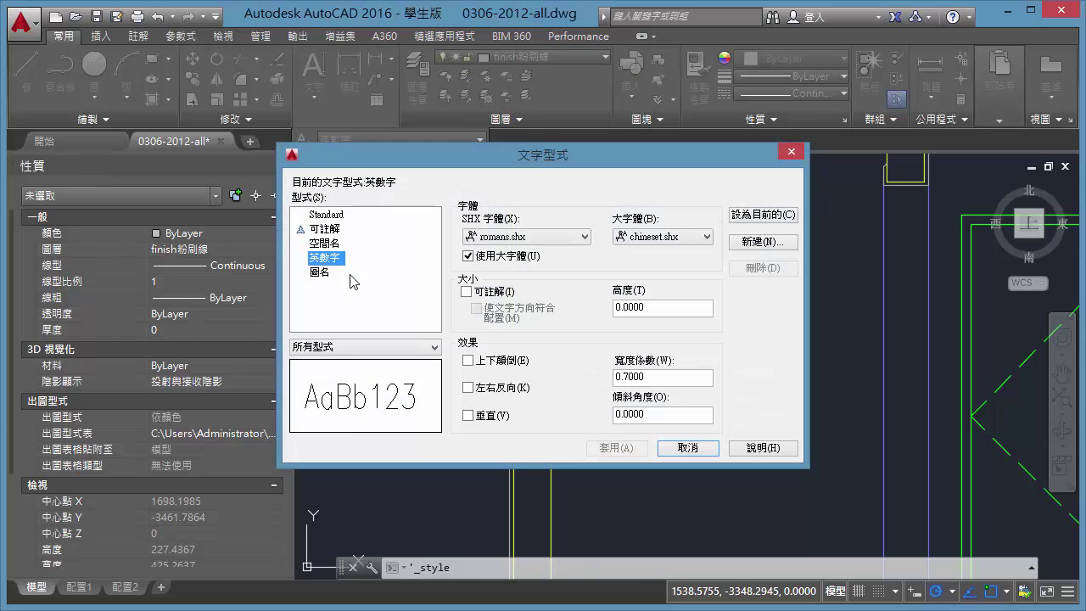
pyautogui.click(336, 243)
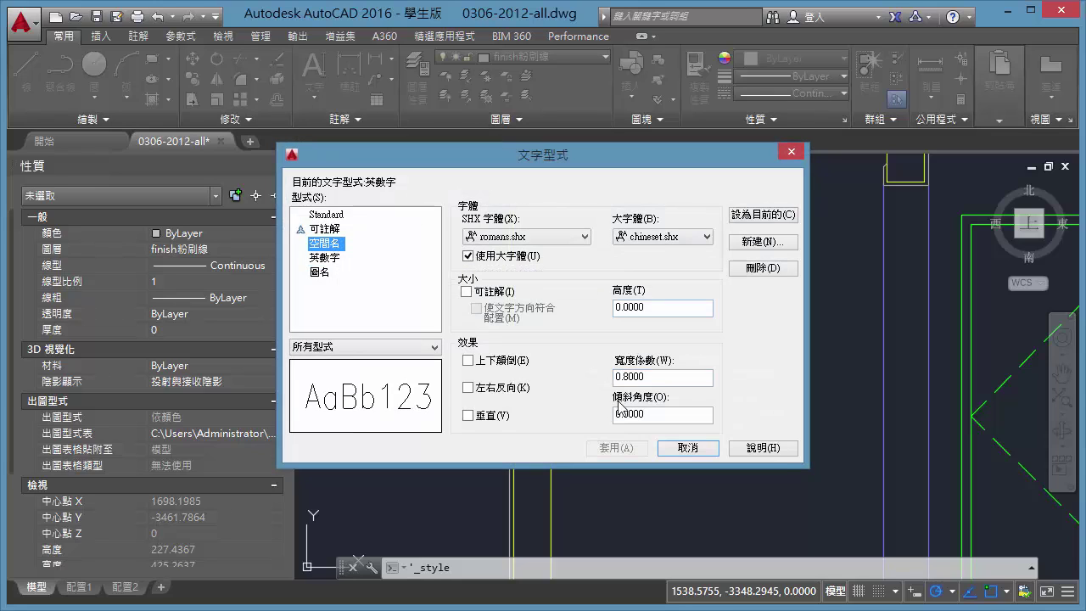
pyautogui.click(468, 415)
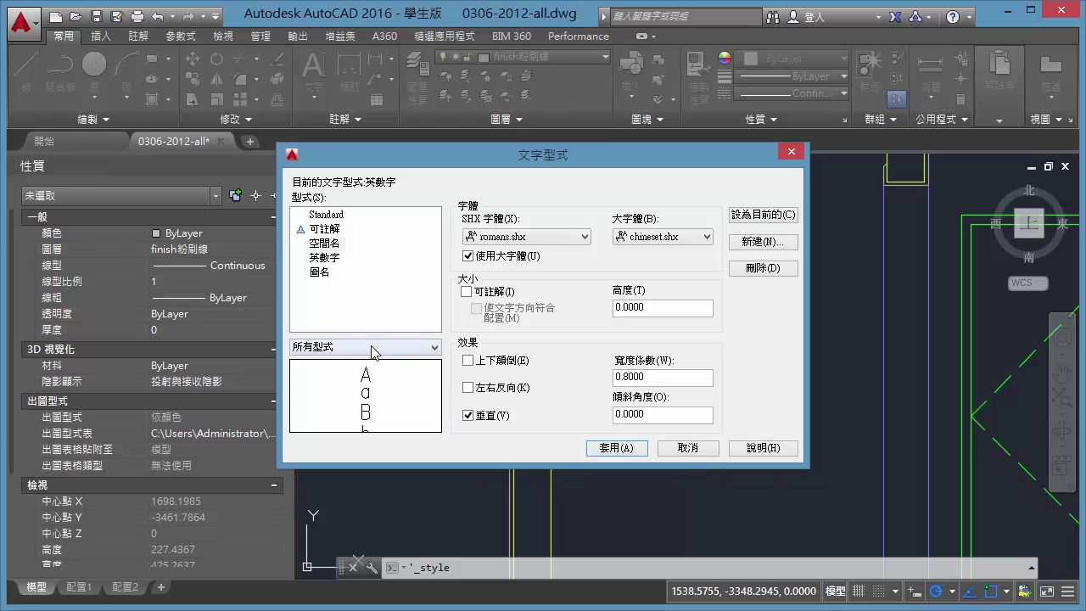
pyautogui.click(629, 450)
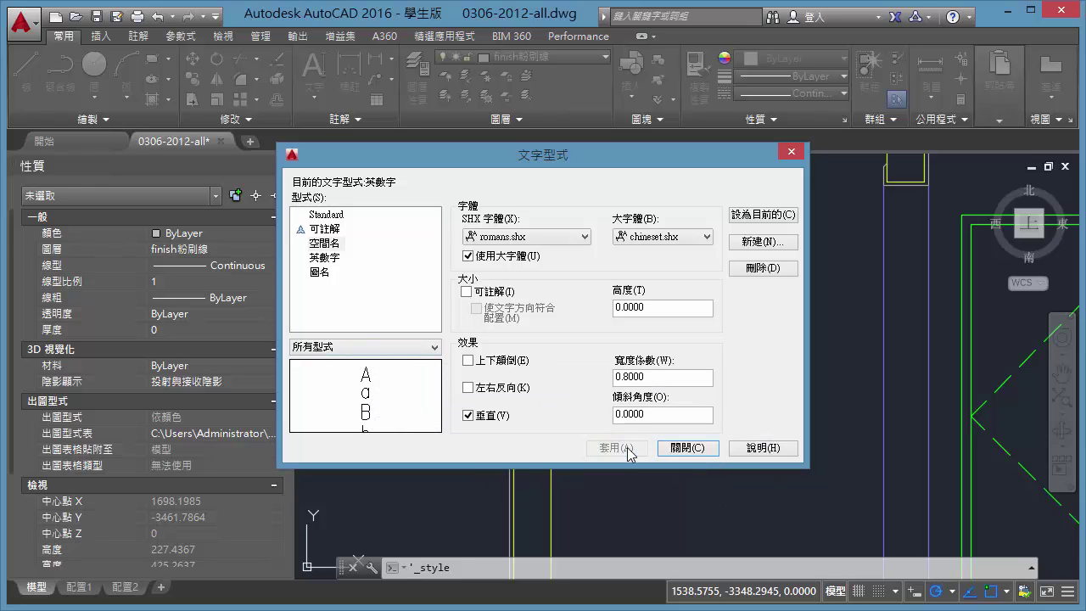
pyautogui.click(684, 448)
pyautogui.doubleClick(662, 299)
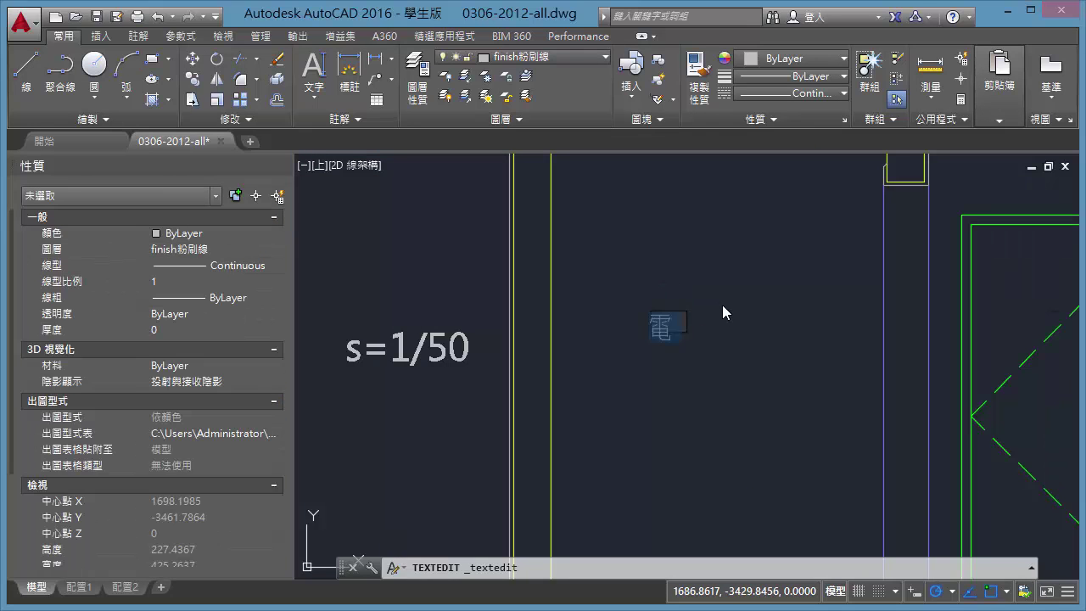
# Add 梯間 after 電 on separate lines so the vertical label reads 電梯間.
pyautogui.click(694, 332)
pyautogui.write('梯間')
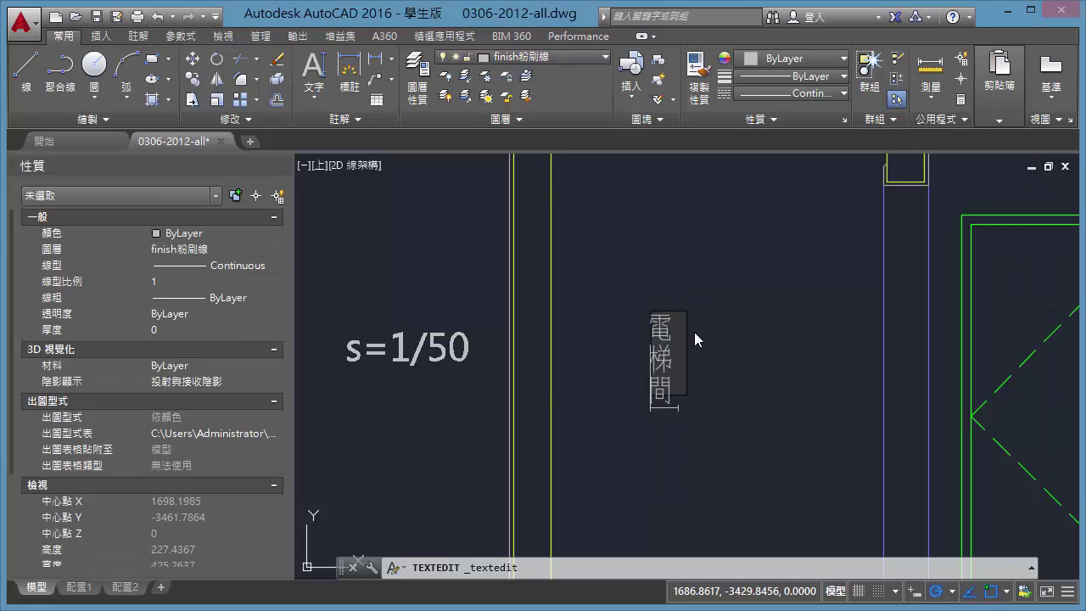
pyautogui.press('Return')
pyautogui.press('Return')
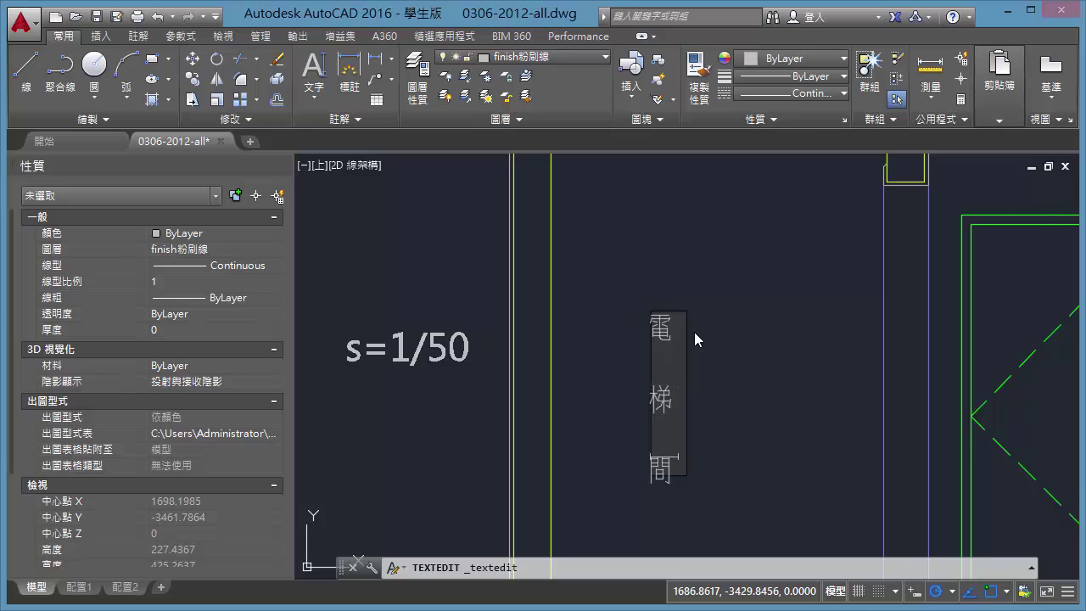
pyautogui.click(694, 332)
pyautogui.scroll(-3, 694, 332)
pyautogui.scroll(-1, 689, 350)
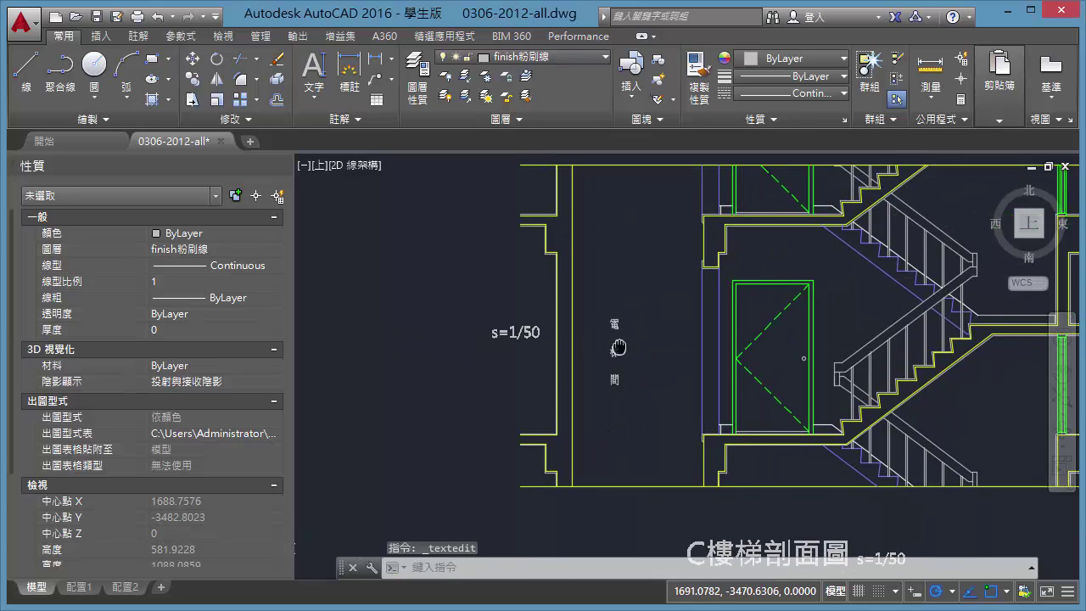
# Move the 電梯間 label higher and to the right within the left bay.
pyautogui.click(193, 58)
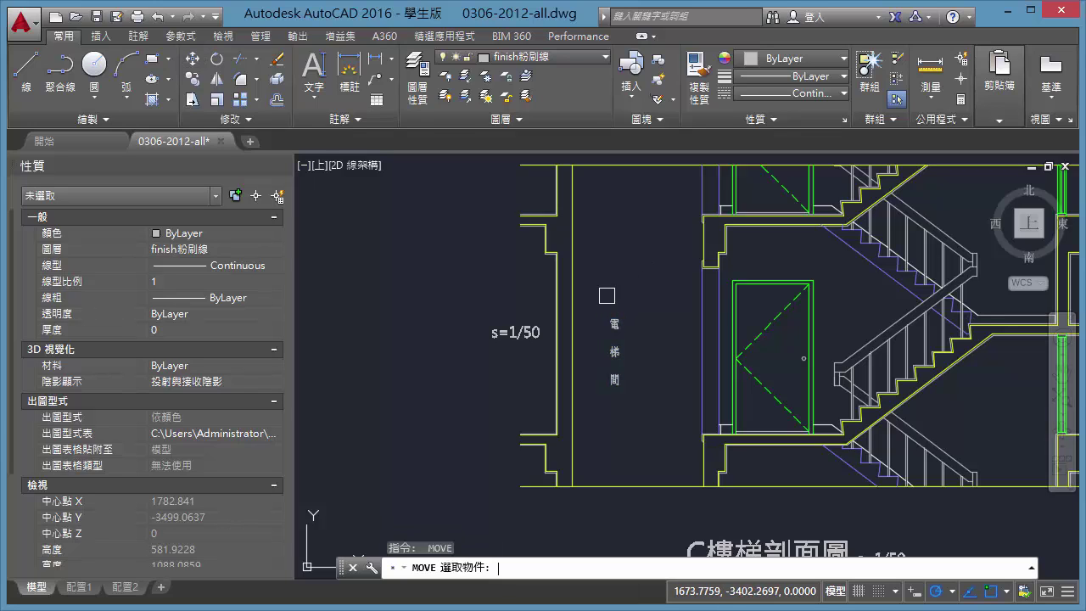
pyautogui.press('Return')
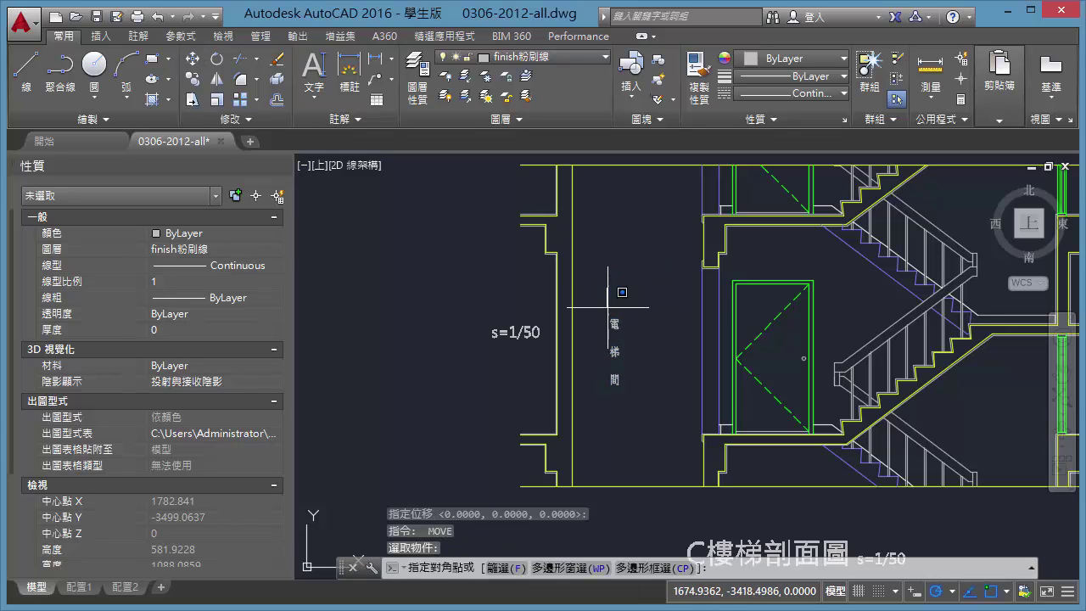
pyautogui.click(607, 308)
pyautogui.click(613, 326)
pyautogui.press('Return')
pyautogui.press('Return')
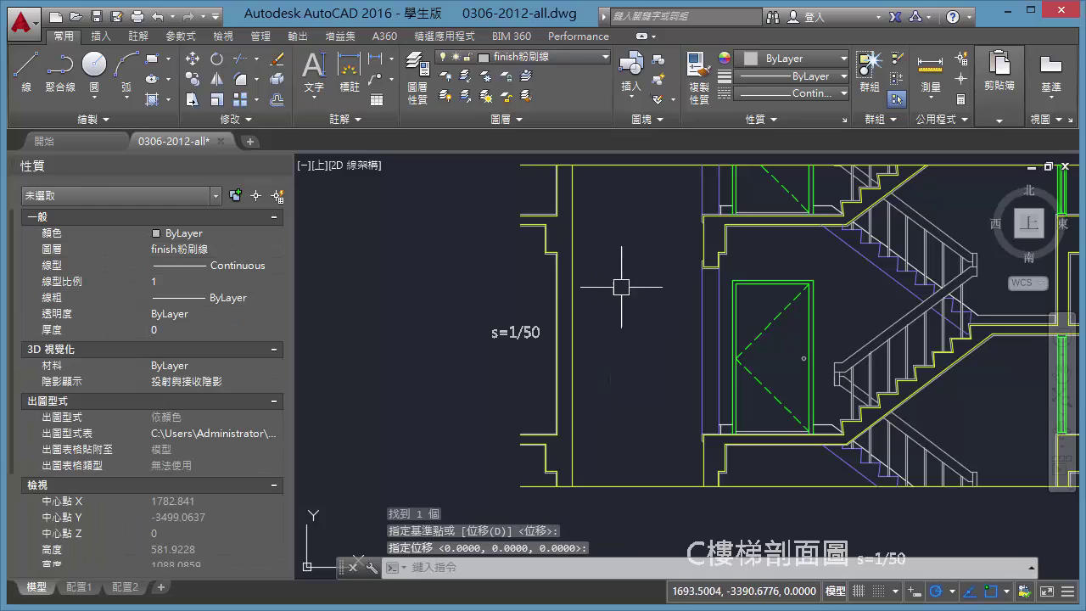
pyautogui.press('Return')
pyautogui.hotkey('ctrl', 'z')
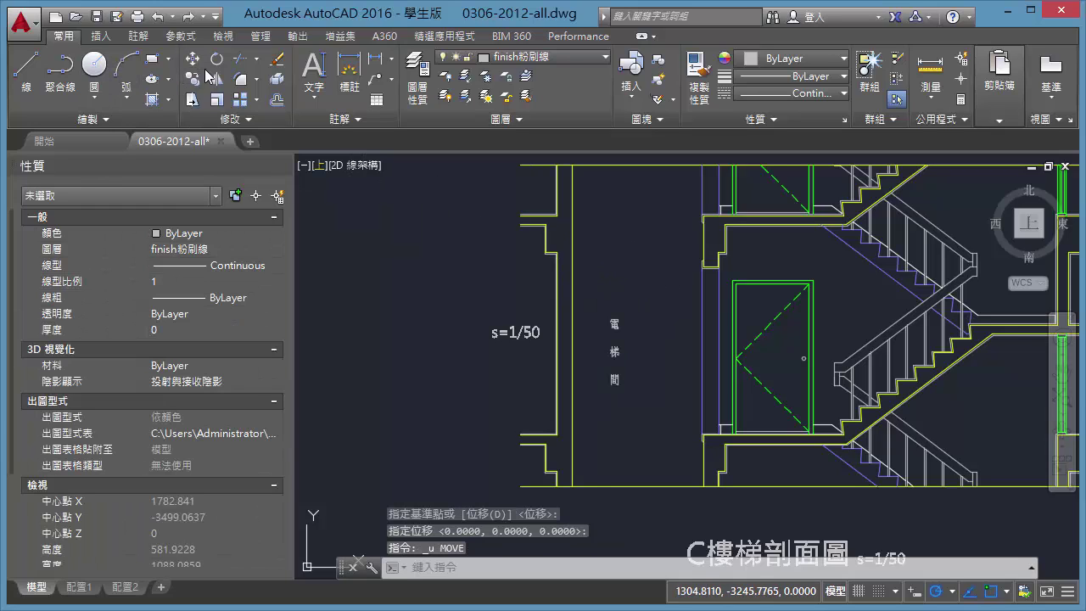
pyautogui.click(193, 58)
pyautogui.click(614, 320)
pyautogui.press('Return')
pyautogui.click(615, 280)
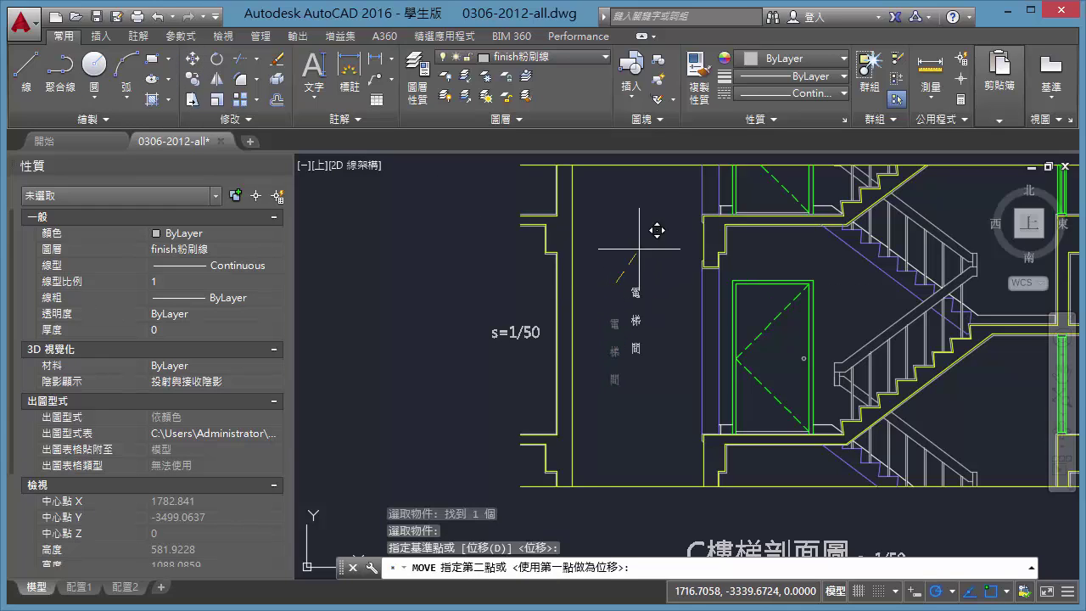
pyautogui.click(645, 236)
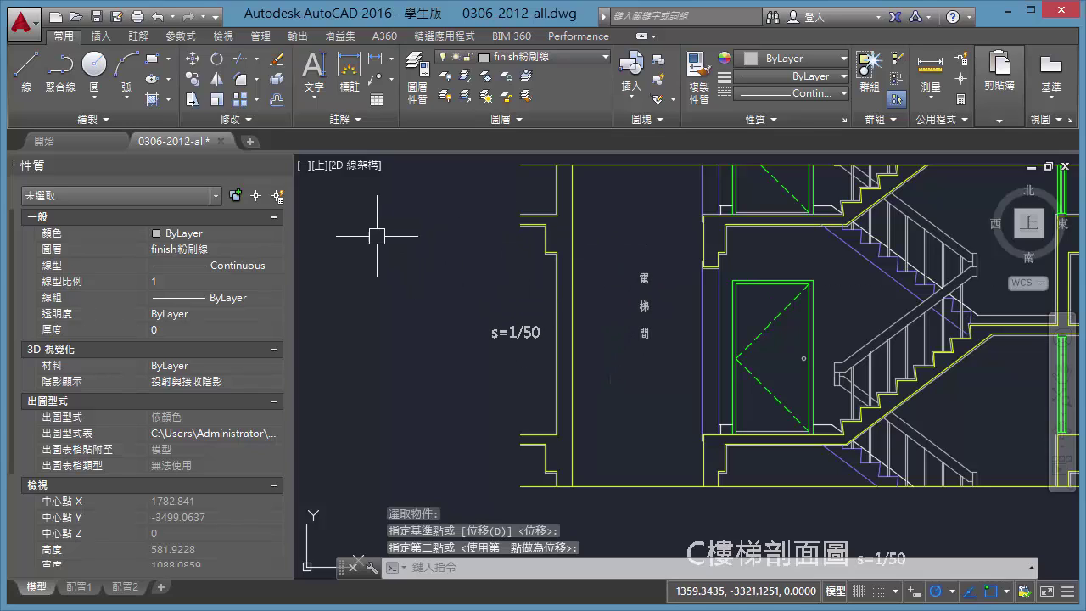
pyautogui.click(276, 61)
# Delete the s=1/50 text and pick the 電梯間 label for copying.
pyautogui.click(515, 332)
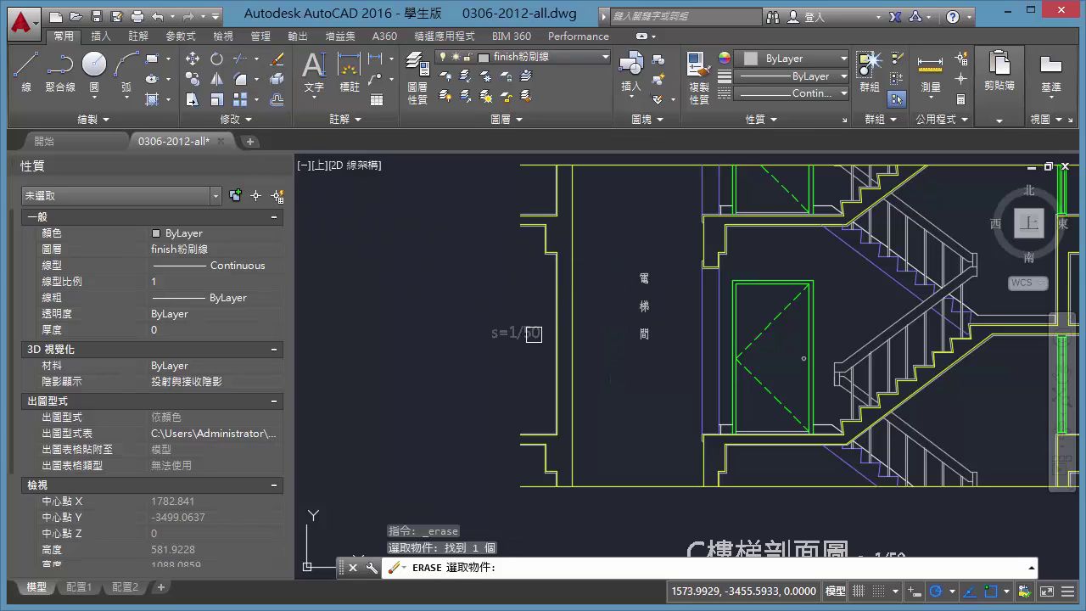
pyautogui.press('Return')
pyautogui.click(193, 79)
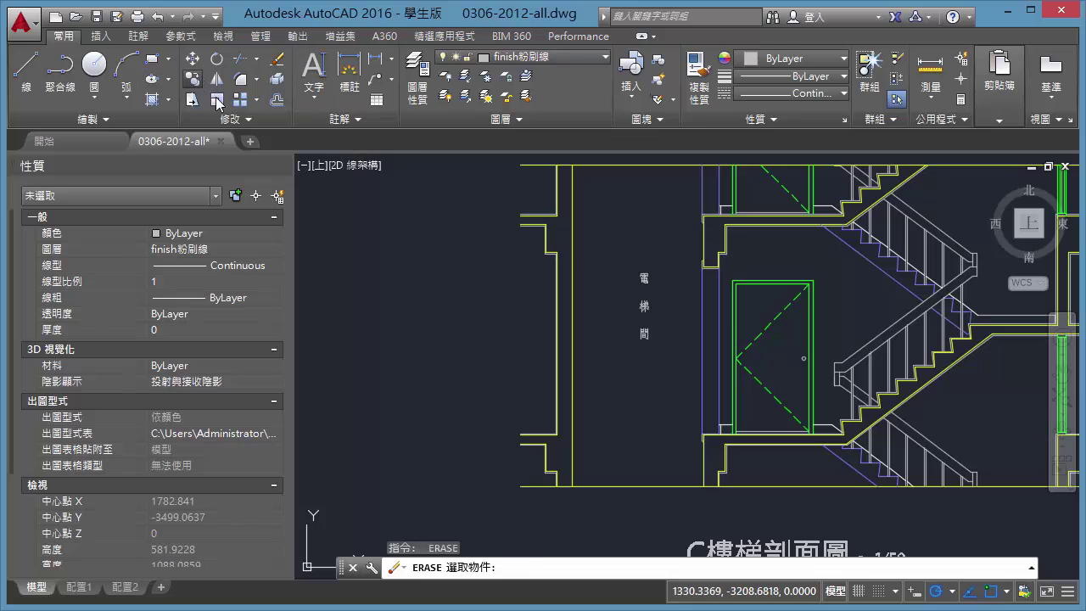
pyautogui.click(661, 287)
pyautogui.press('Return')
pyautogui.press('Return')
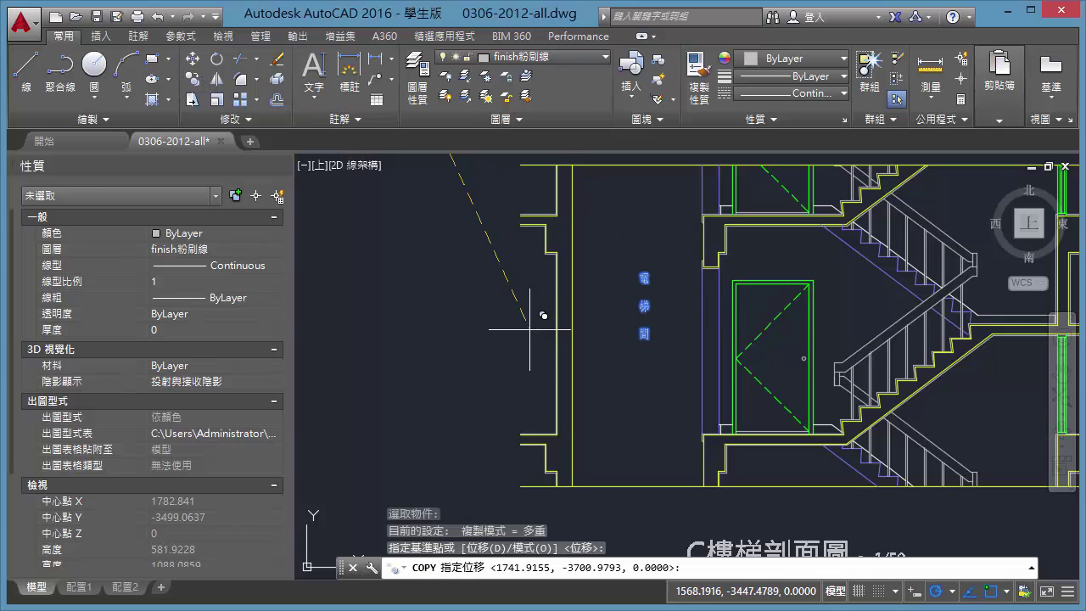
pyautogui.press('Escape')
pyautogui.click(642, 306)
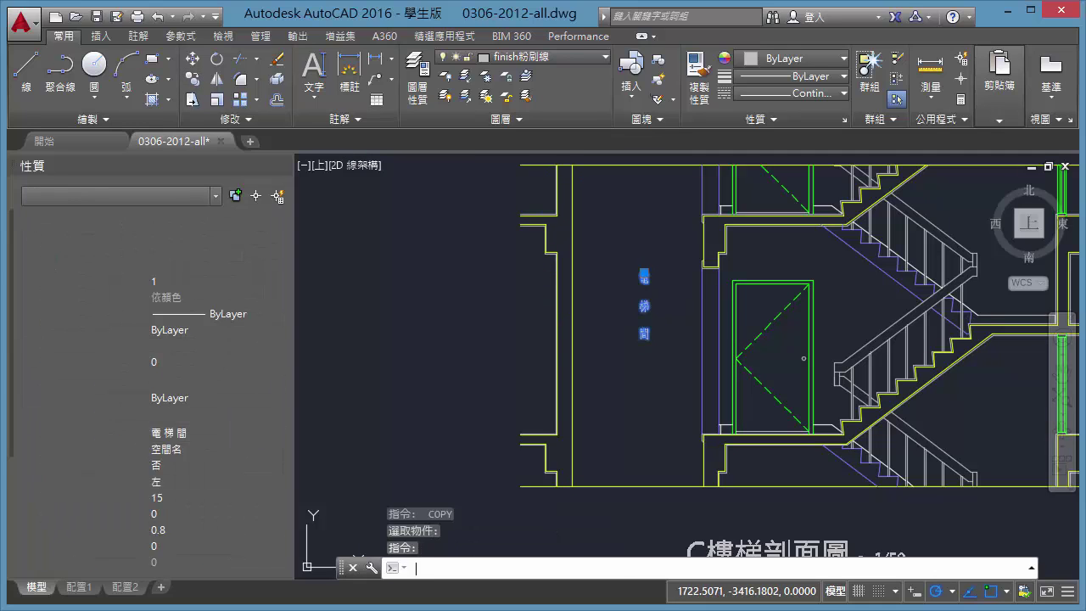
pyautogui.press('Return')
pyautogui.press('Return')
pyautogui.press('Escape')
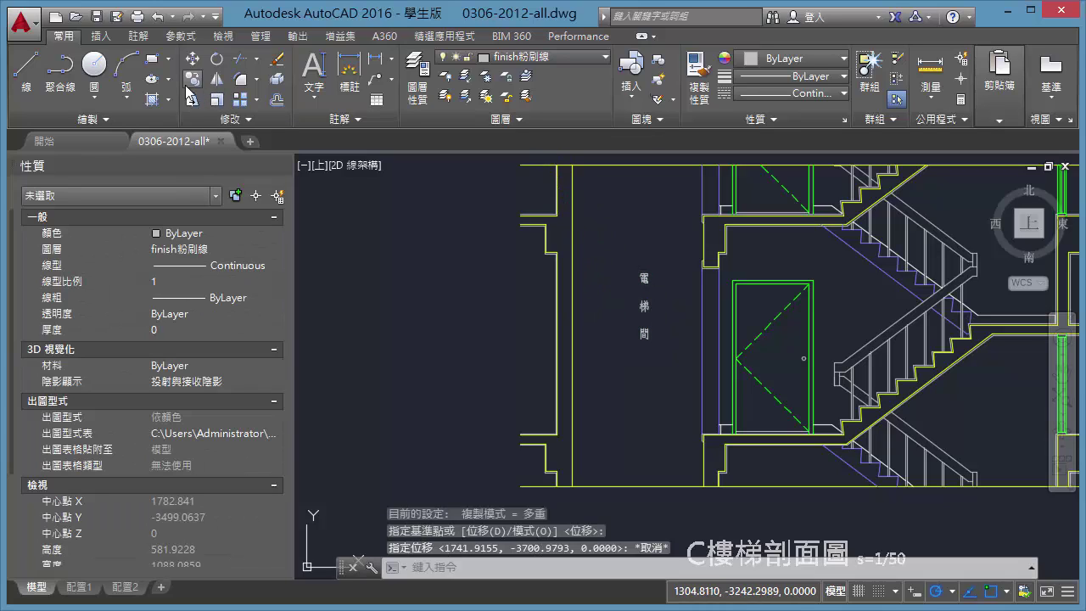
# Copy the 電梯間 label into the bay to its left.
pyautogui.click(192, 79)
pyautogui.click(644, 306)
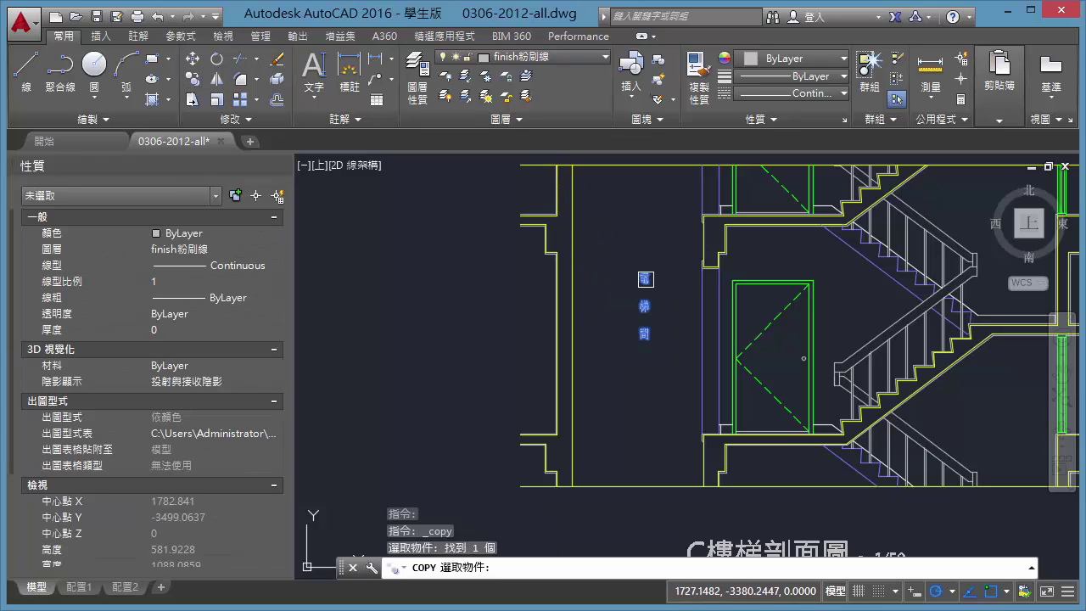
pyautogui.press('Escape')
pyautogui.press('Return')
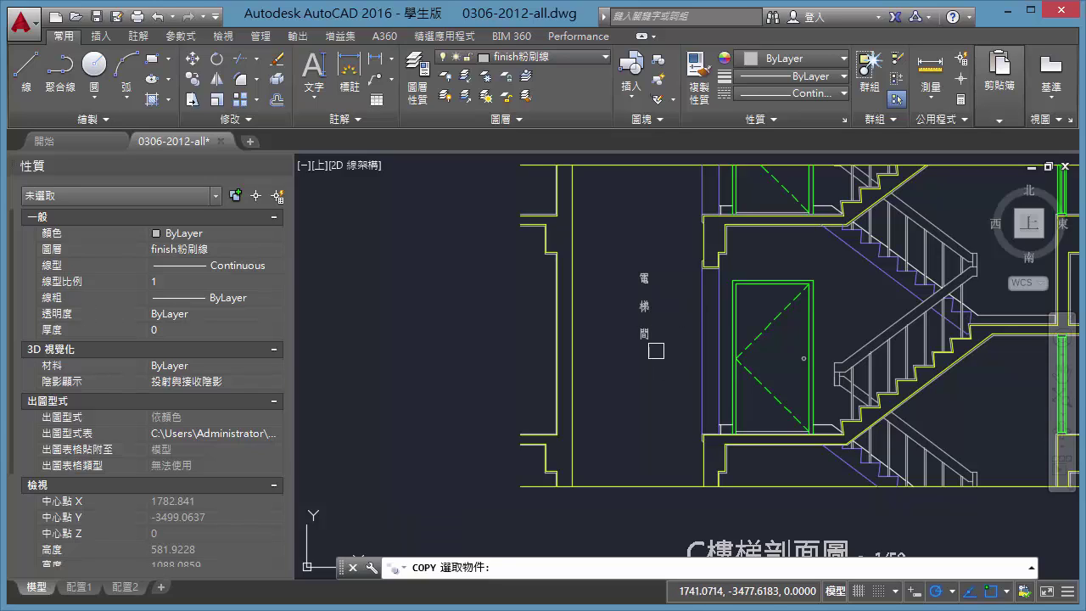
pyautogui.click(643, 332)
pyautogui.press('Return')
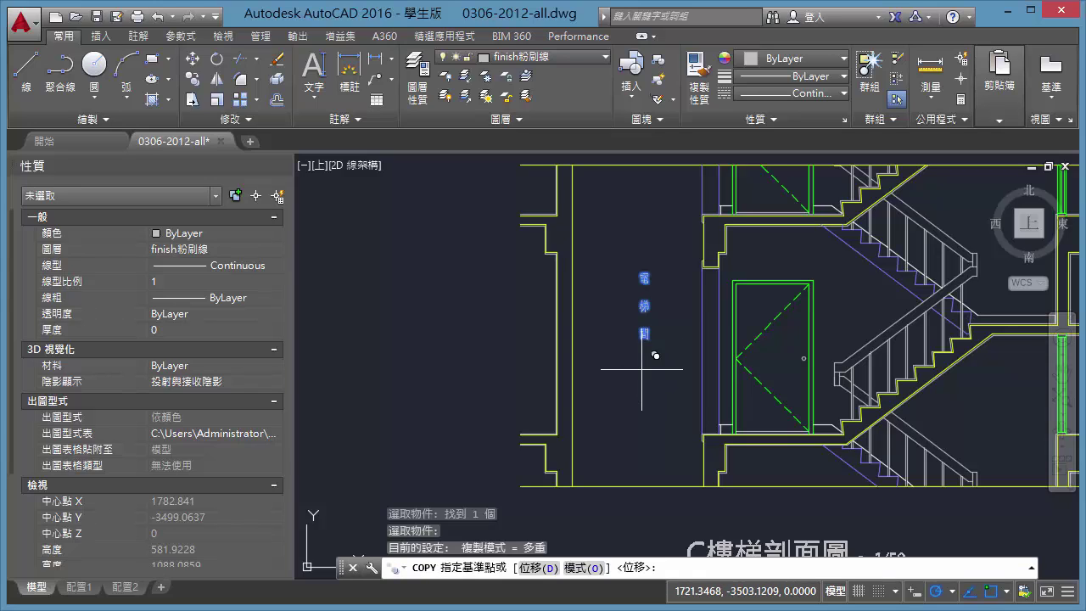
pyautogui.click(642, 373)
pyautogui.click(535, 365)
# Retype the copied label as 浴廁 using the IME candidate list.
pyautogui.press('Escape')
pyautogui.doubleClick(537, 331)
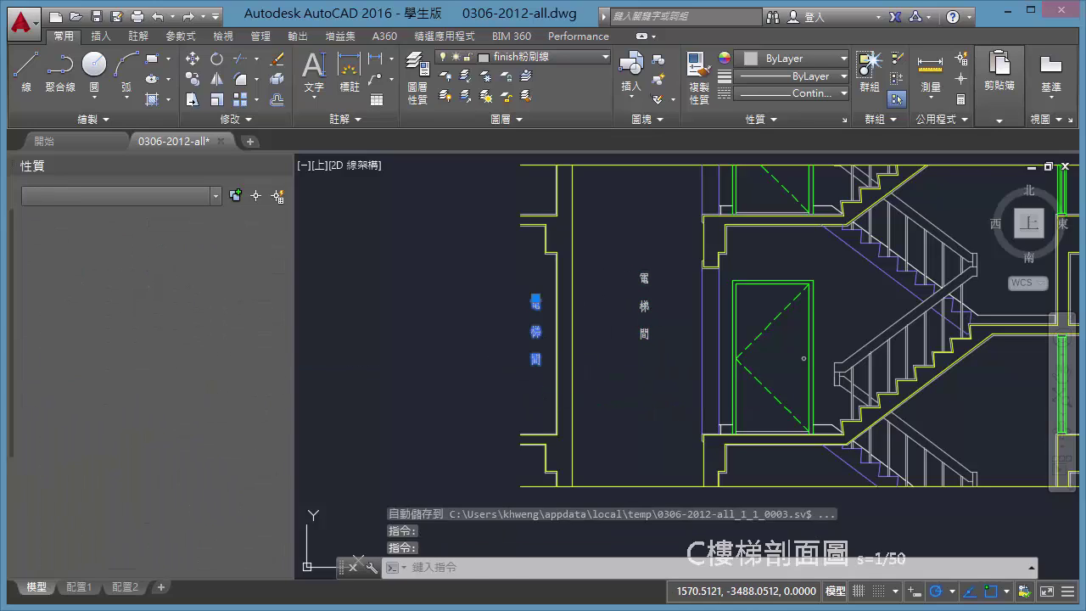
pyautogui.press('Delete')
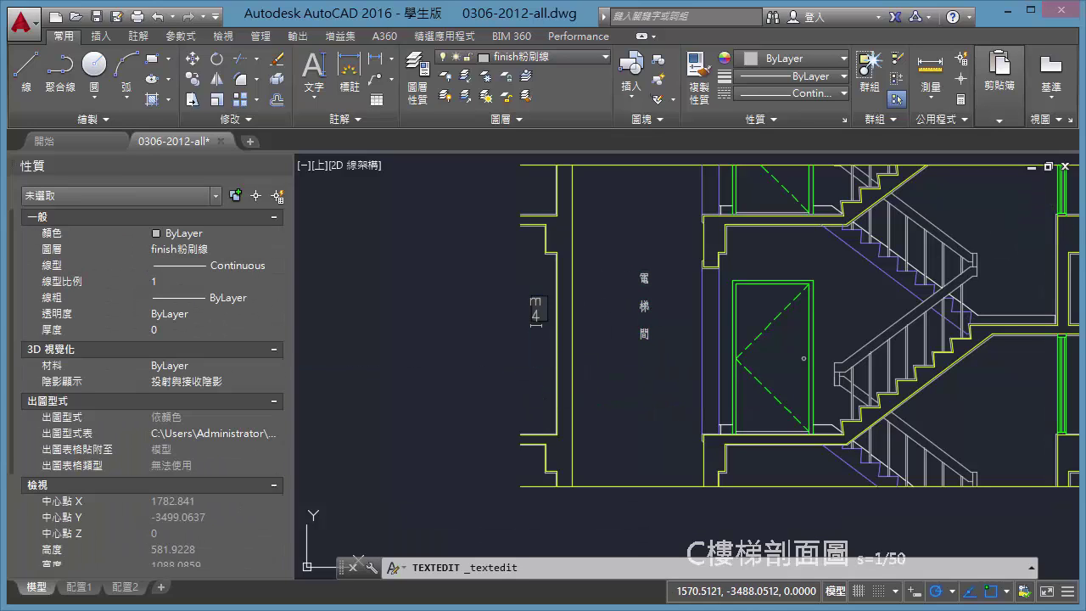
pyautogui.write('預留')
pyautogui.press('Down')
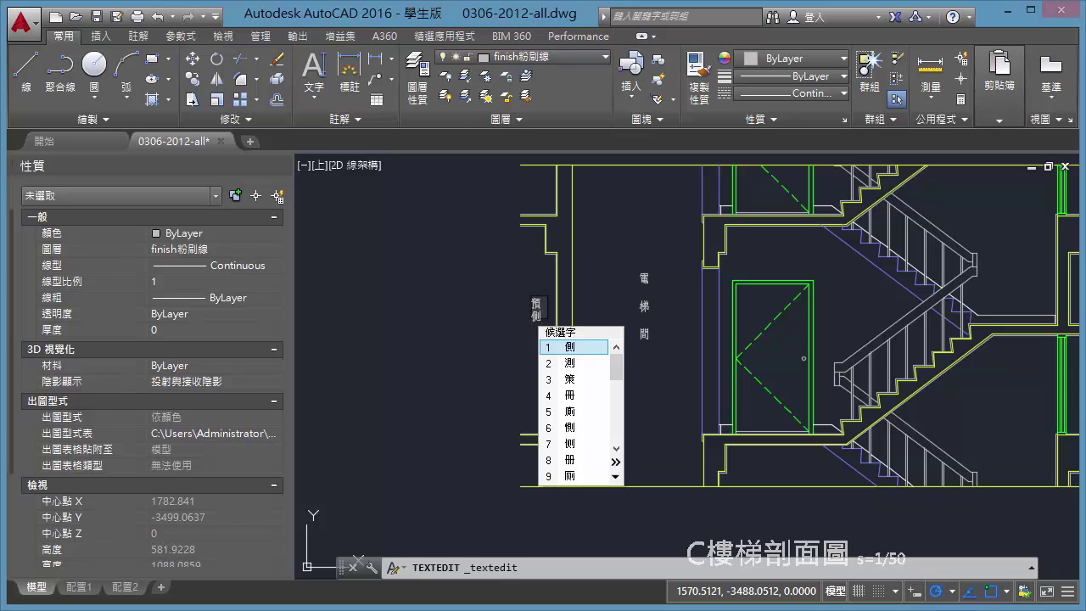
pyautogui.press('Down')
pyautogui.press('Down')
pyautogui.press('Down')
pyautogui.press('Down')
pyautogui.press('Return')
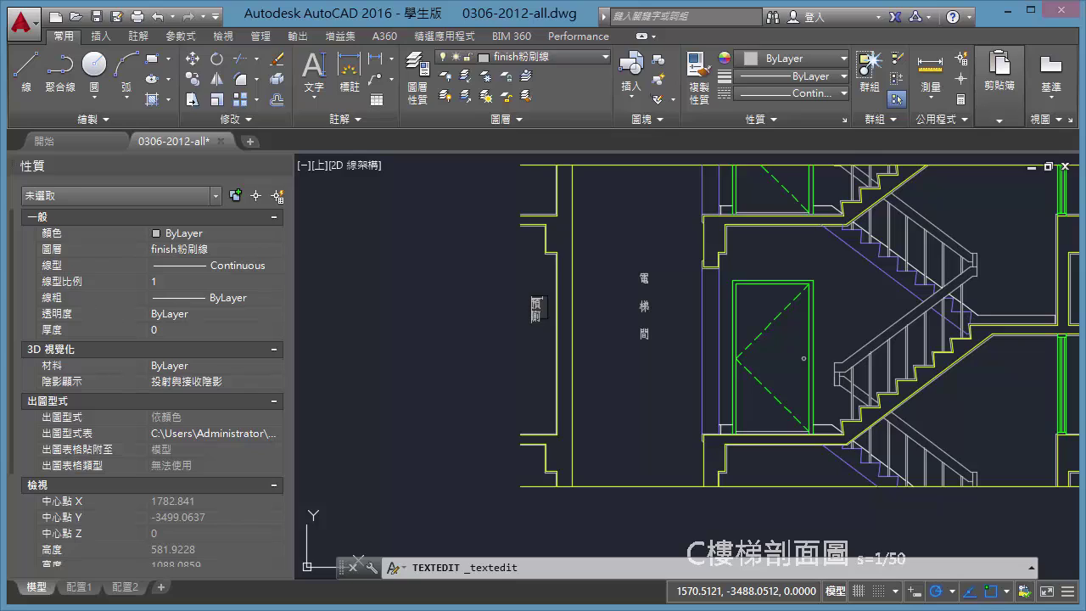
pyautogui.press('Down')
pyautogui.press('Down')
pyautogui.press('Down')
pyautogui.press('Down')
pyautogui.press('Down')
pyautogui.press('Down')
pyautogui.press('Down')
pyautogui.press('Down')
pyautogui.press('Down')
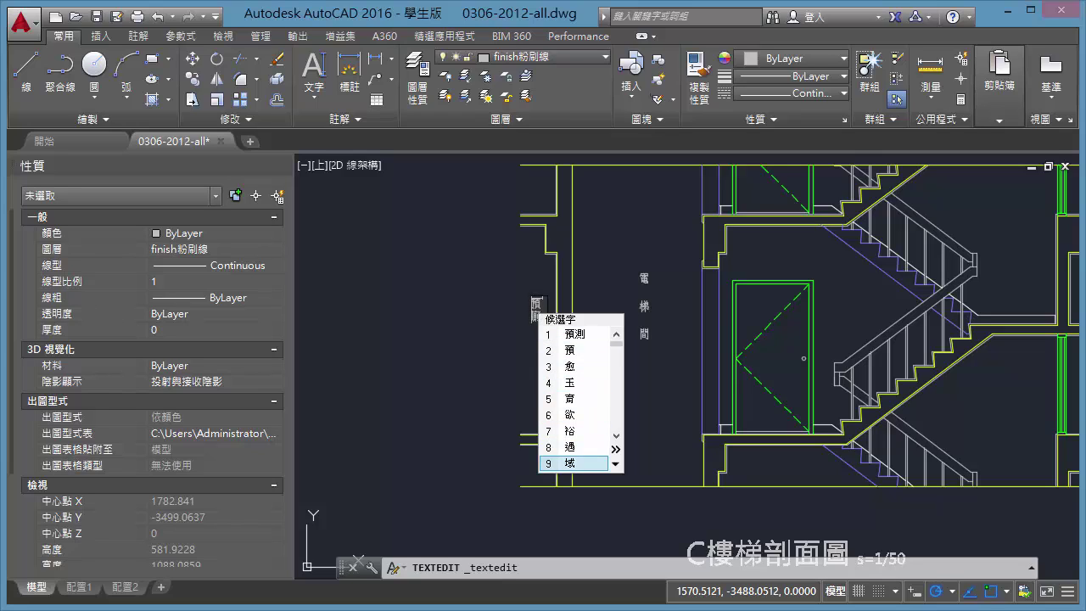
pyautogui.press('Down')
pyautogui.press('Down')
pyautogui.press('Down')
pyautogui.press('Down')
pyautogui.press('Down')
pyautogui.press('Down')
pyautogui.press('Down')
pyautogui.press('Return')
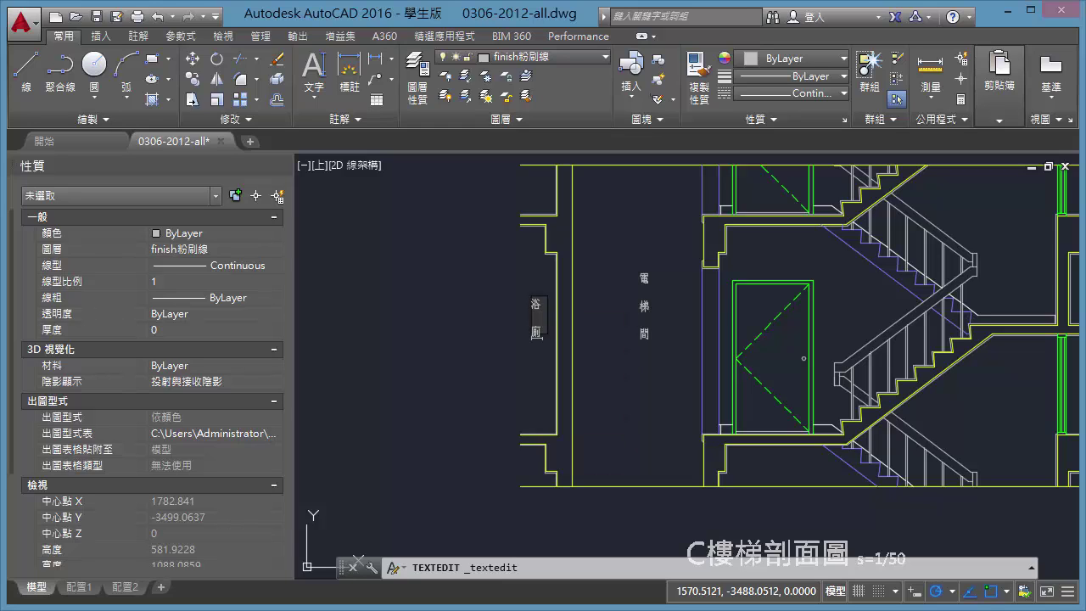
pyautogui.press('Escape')
# Select the new 浴廁 label.
pyautogui.scroll(-2, 548, 358)
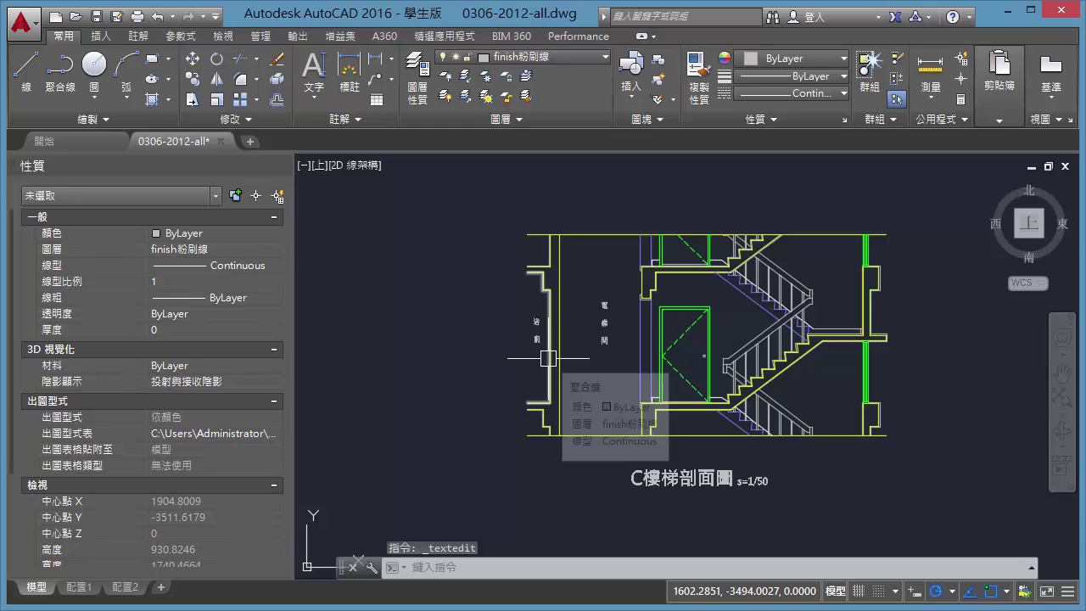
pyautogui.scroll(2, 548, 358)
pyautogui.click(528, 311)
# Change the height of both 浴廁 and 電梯間 labels from 15 to 12 in Properties.
pyautogui.click(636, 327)
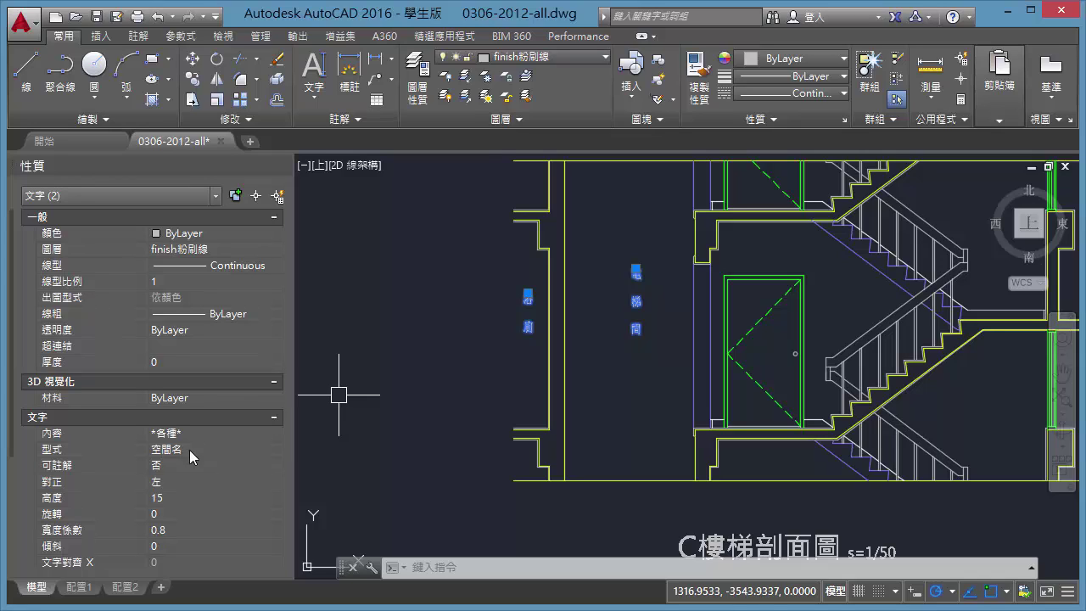
pyautogui.click(171, 493)
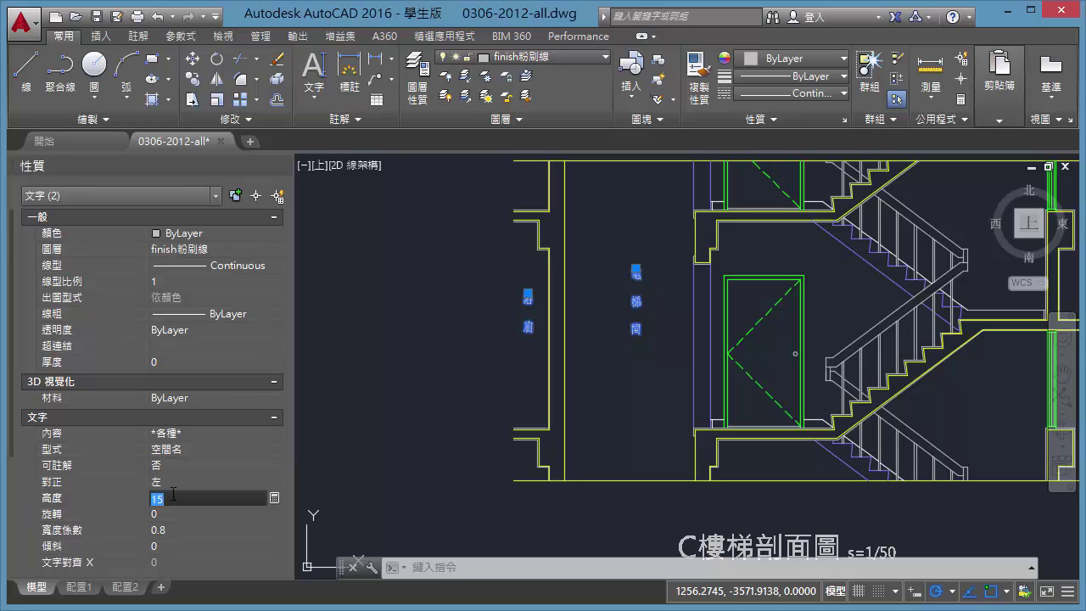
pyautogui.write('12')
pyautogui.press('Return')
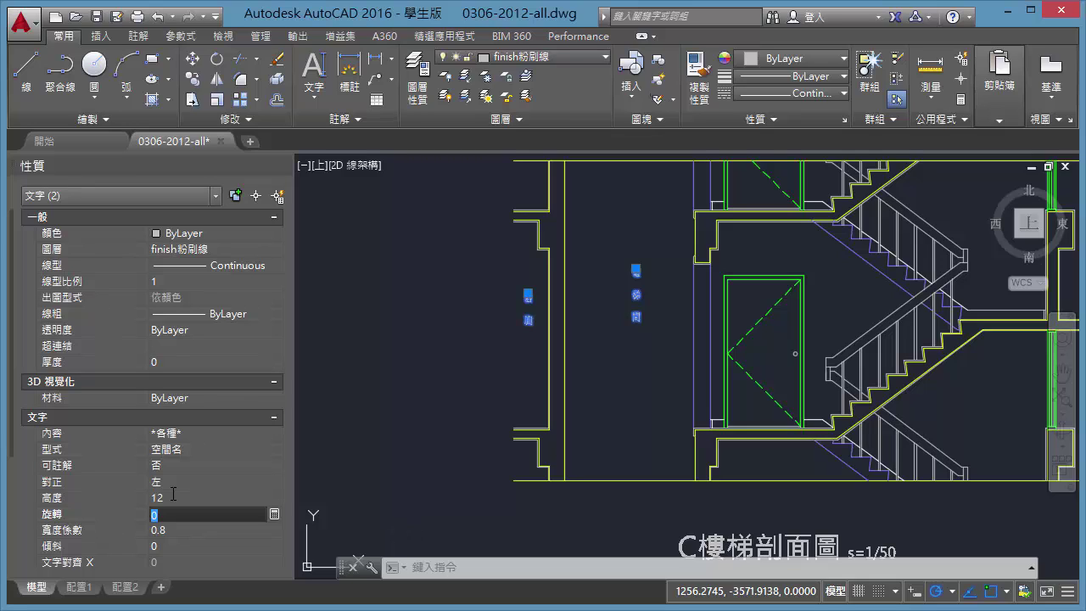
pyautogui.click(173, 494)
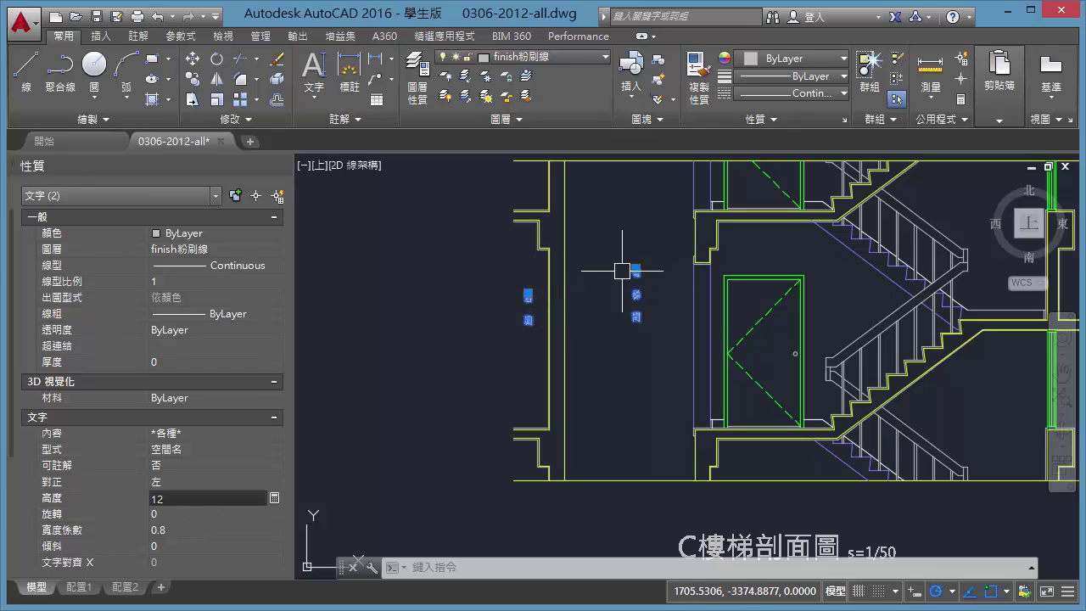
pyautogui.press('Escape')
pyautogui.scroll(5, 648, 289)
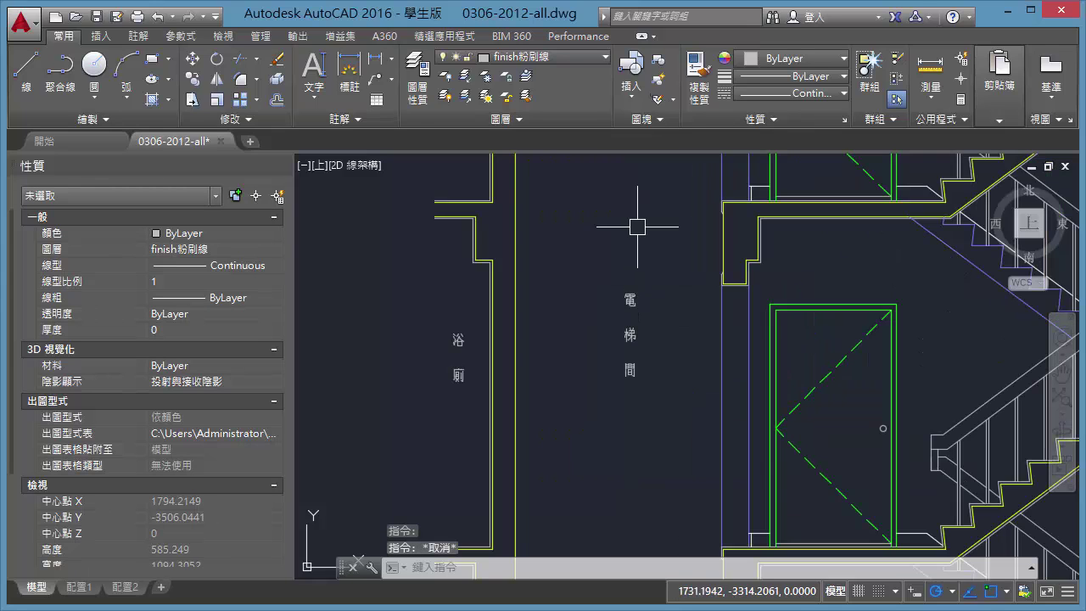
pyautogui.scroll(-5, 631, 351)
pyautogui.scroll(-1, 524, 369)
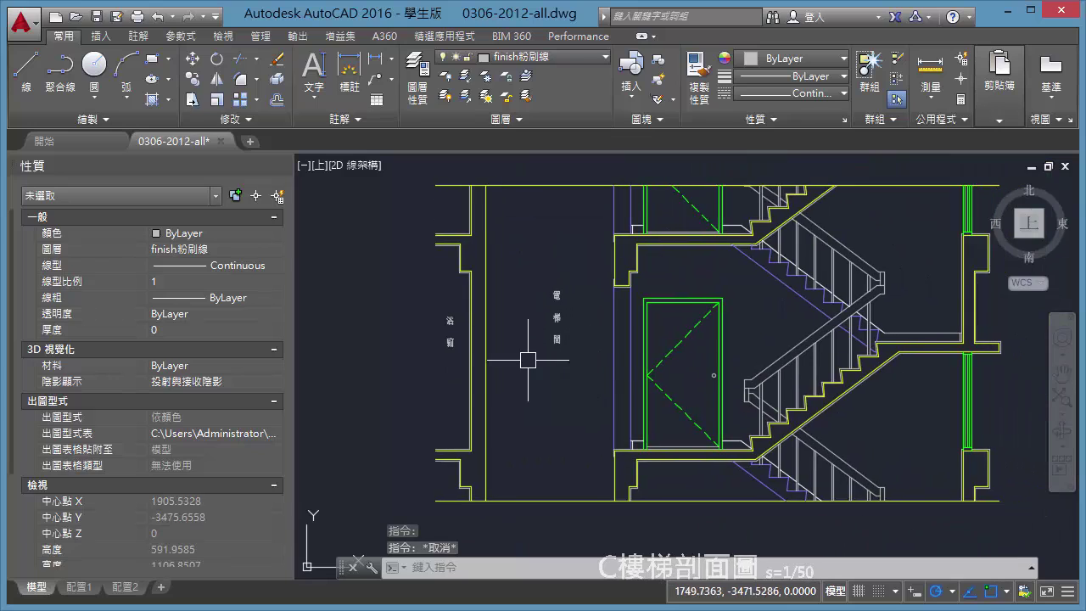
pyautogui.scroll(-1, 534, 343)
pyautogui.moveTo(511, 344)
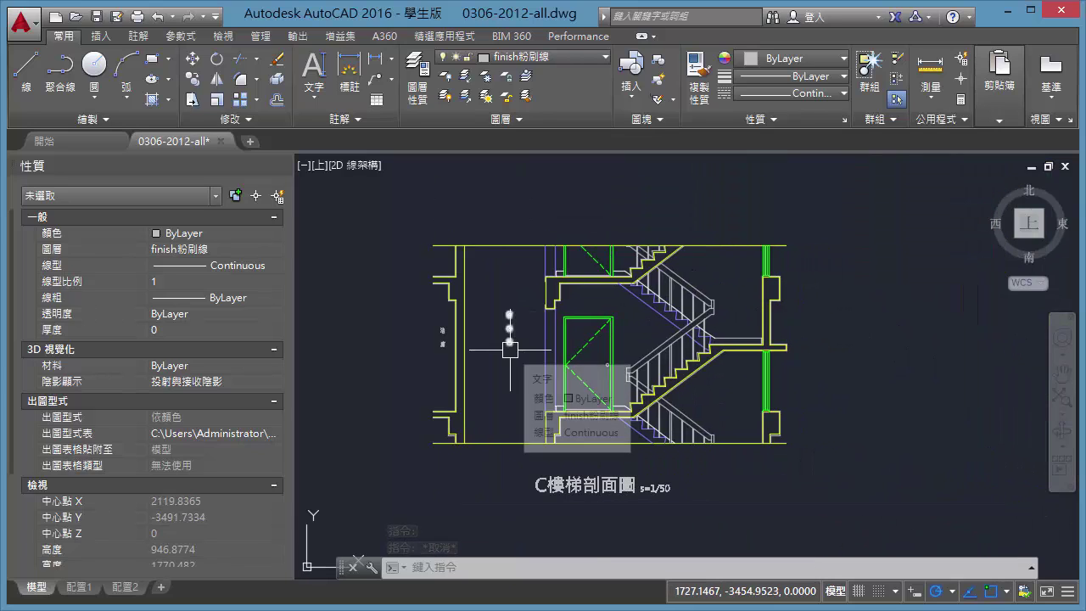
pyautogui.scroll(2, 510, 350)
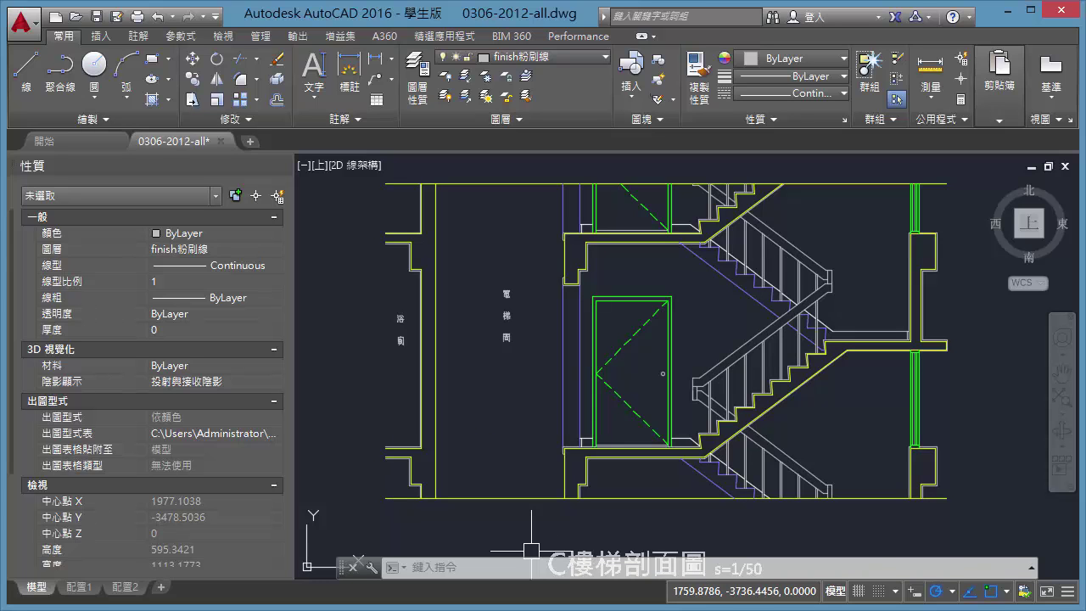
pyautogui.hotkey('alt', 'Tab')
pyautogui.scroll(3, 498, 357)
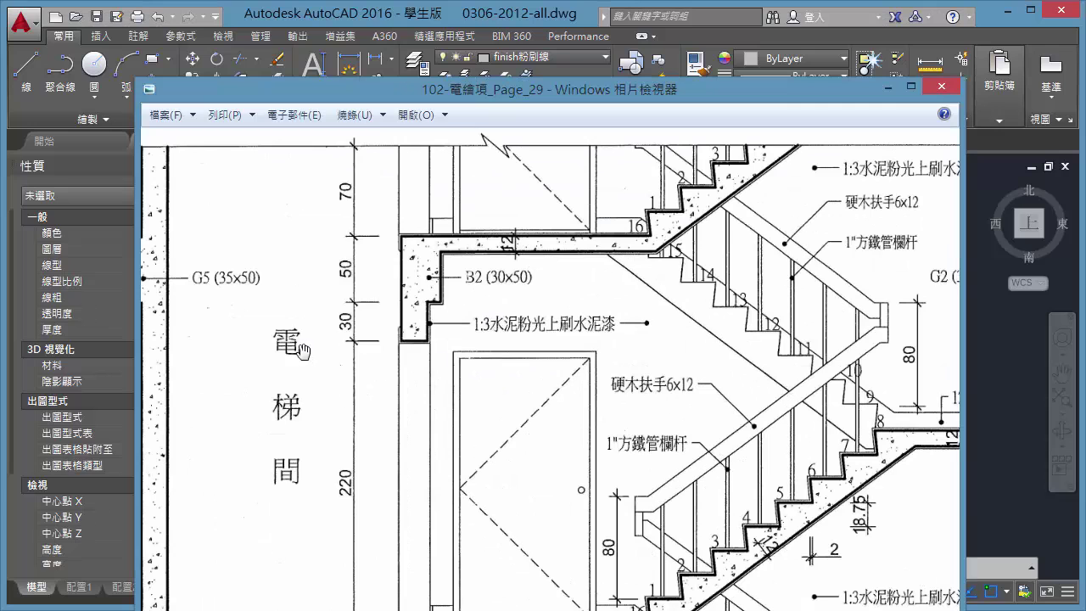
pyautogui.scroll(-1, 510, 331)
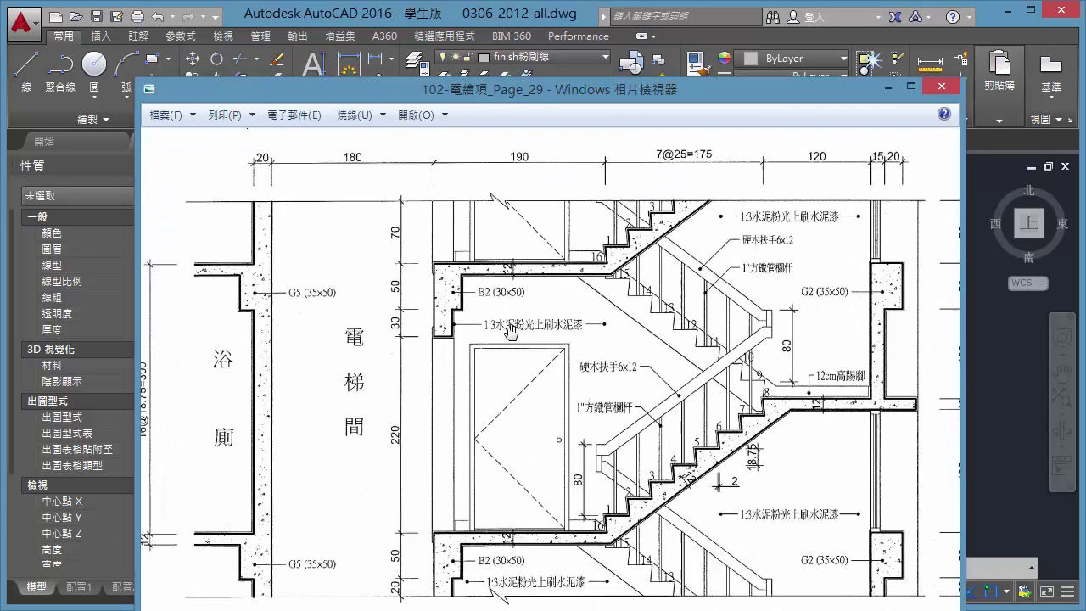
pyautogui.scroll(-1, 510, 331)
pyautogui.scroll(-1, 532, 429)
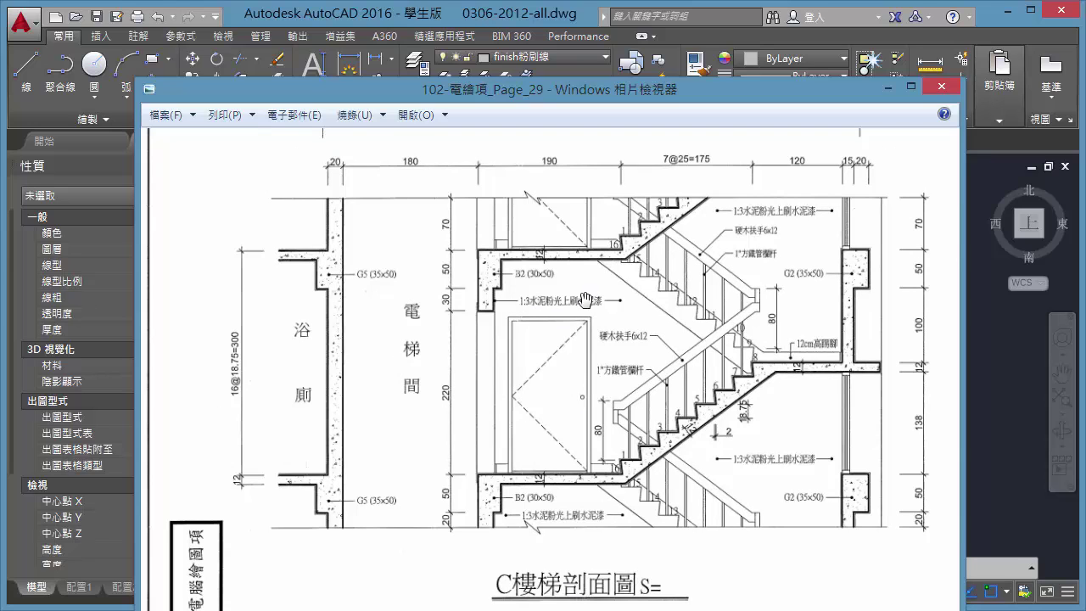
pyautogui.scroll(1, 586, 299)
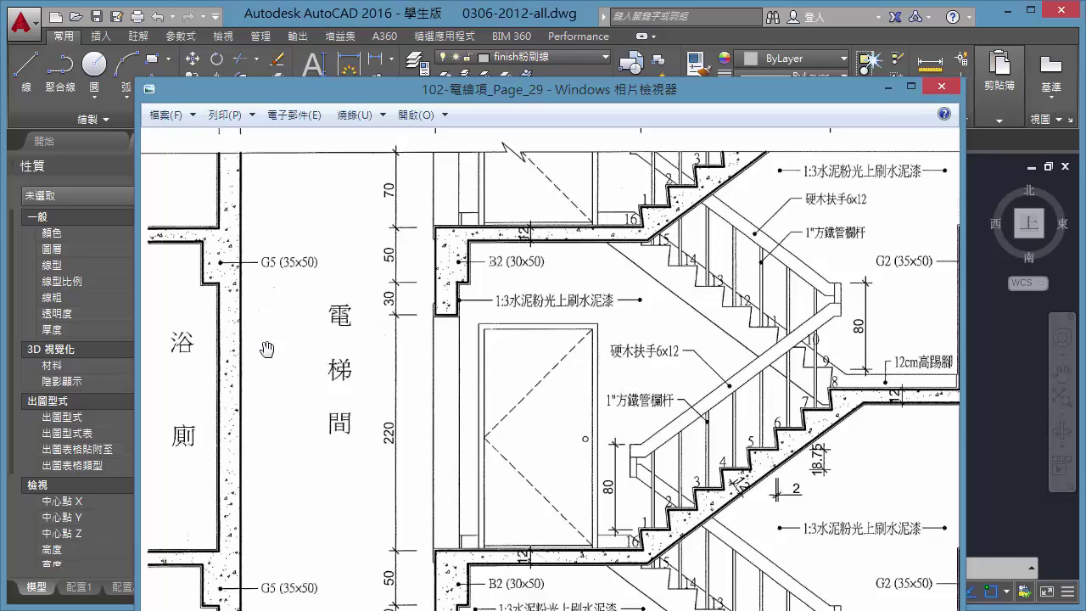
pyautogui.click(933, 90)
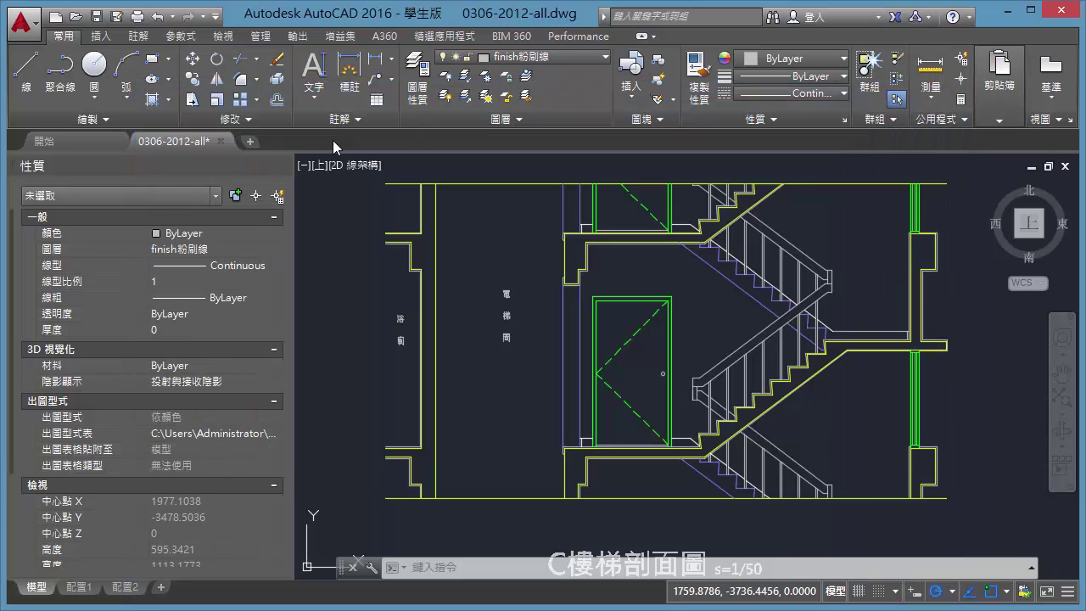
# Create text style 空間名H from 空間名 with Vertical unchecked, and apply it.
pyautogui.click(357, 118)
pyautogui.click(303, 140)
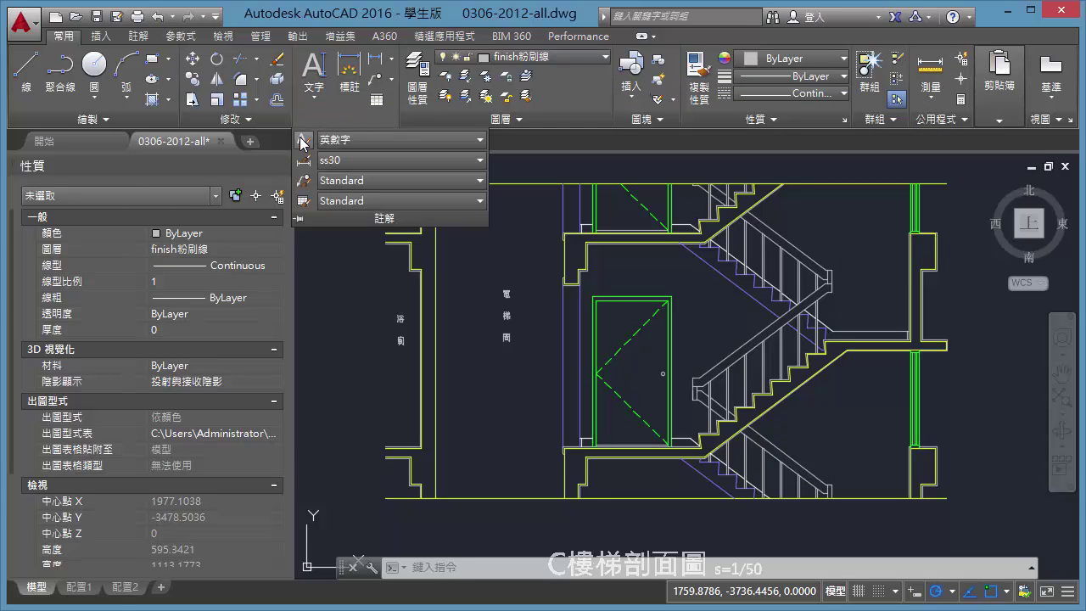
pyautogui.click(327, 243)
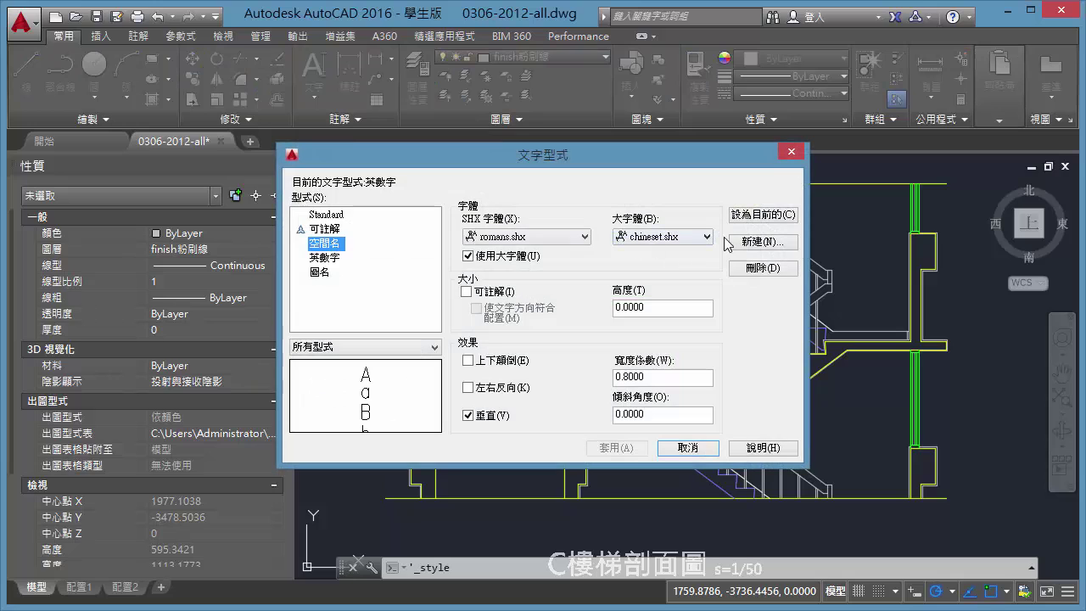
pyautogui.click(763, 242)
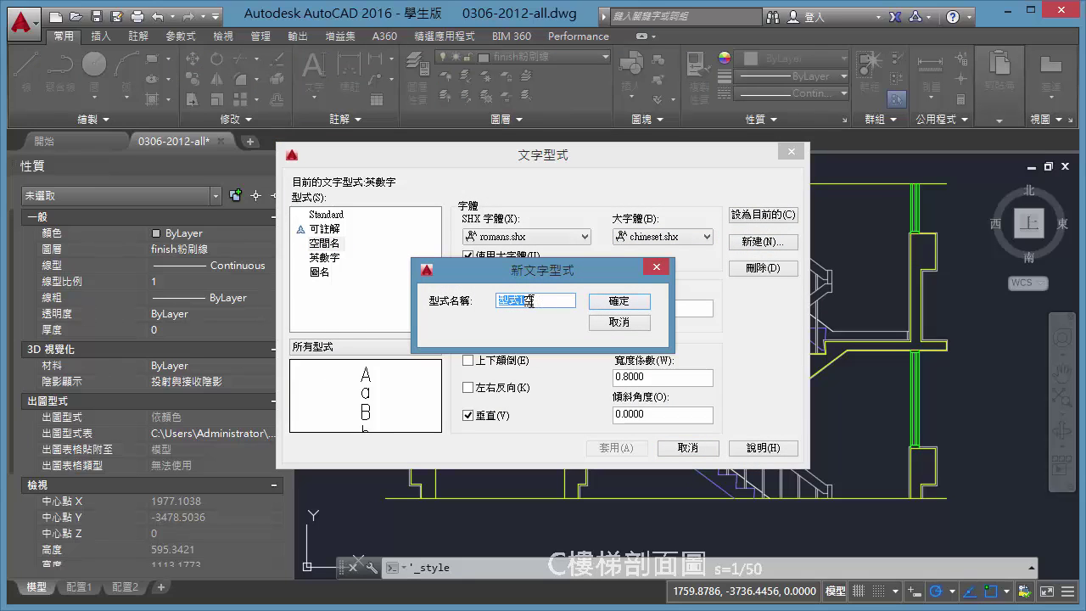
pyautogui.press('Return')
pyautogui.click(620, 302)
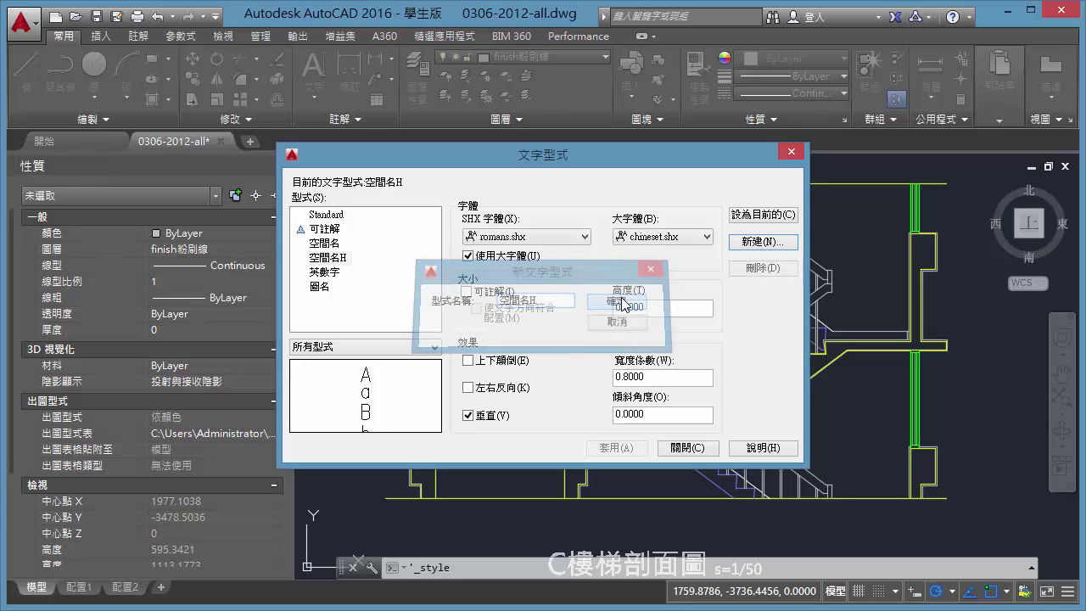
pyautogui.click(332, 246)
pyautogui.click(333, 258)
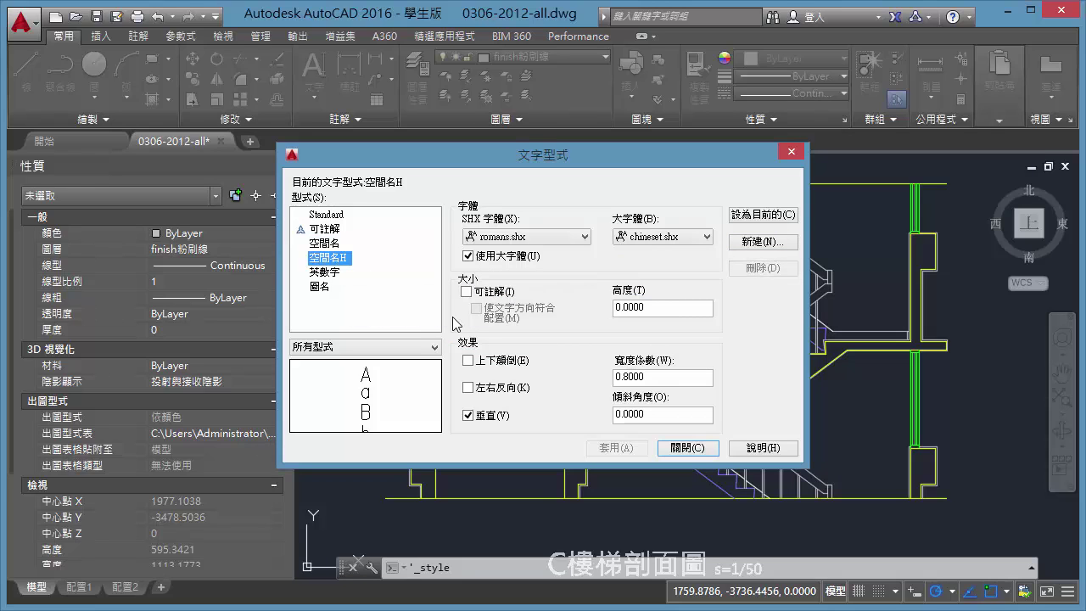
pyautogui.click(468, 416)
pyautogui.click(617, 447)
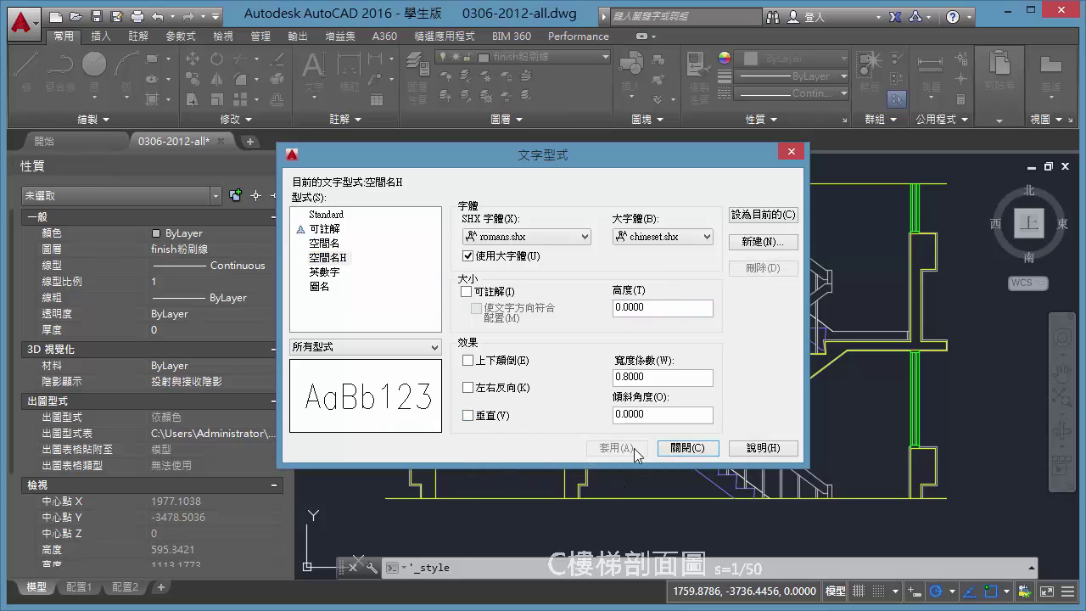
pyautogui.click(667, 447)
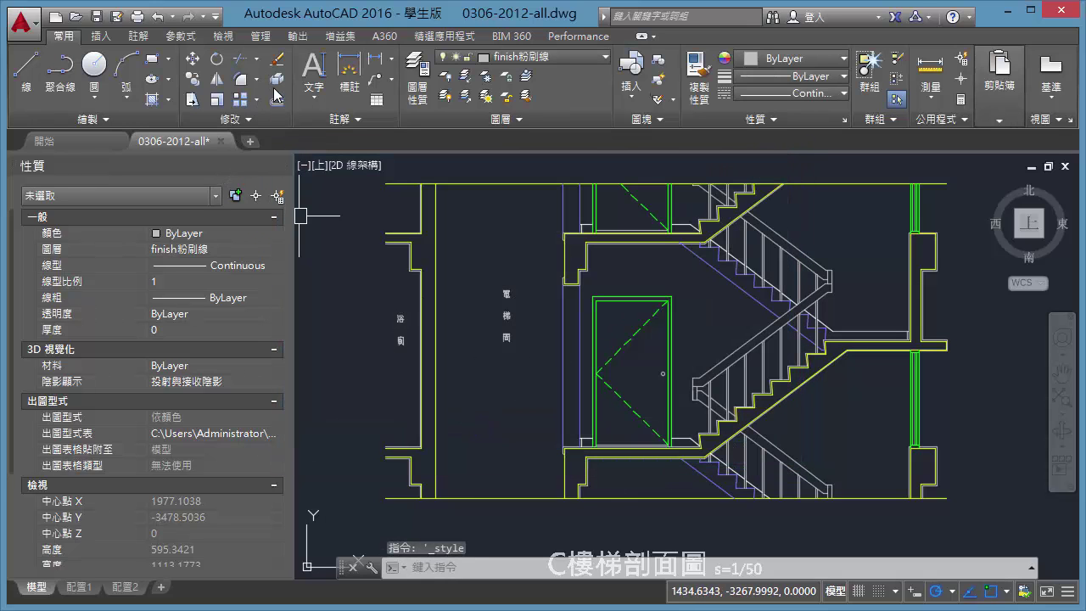
# Copy the 電梯間 label to the right side of the stairs.
pyautogui.click(193, 81)
pyautogui.click(507, 293)
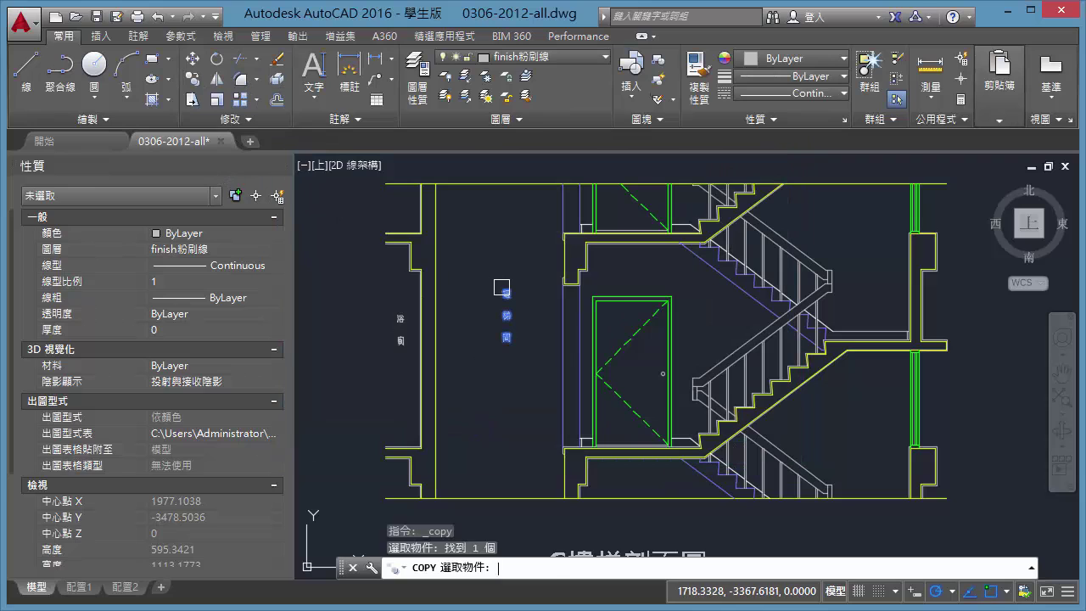
pyautogui.press('Return')
pyautogui.click(507, 292)
pyautogui.moveTo(832, 403); pyautogui.dragTo(808, 396, button='middle')
pyautogui.click(664, 336)
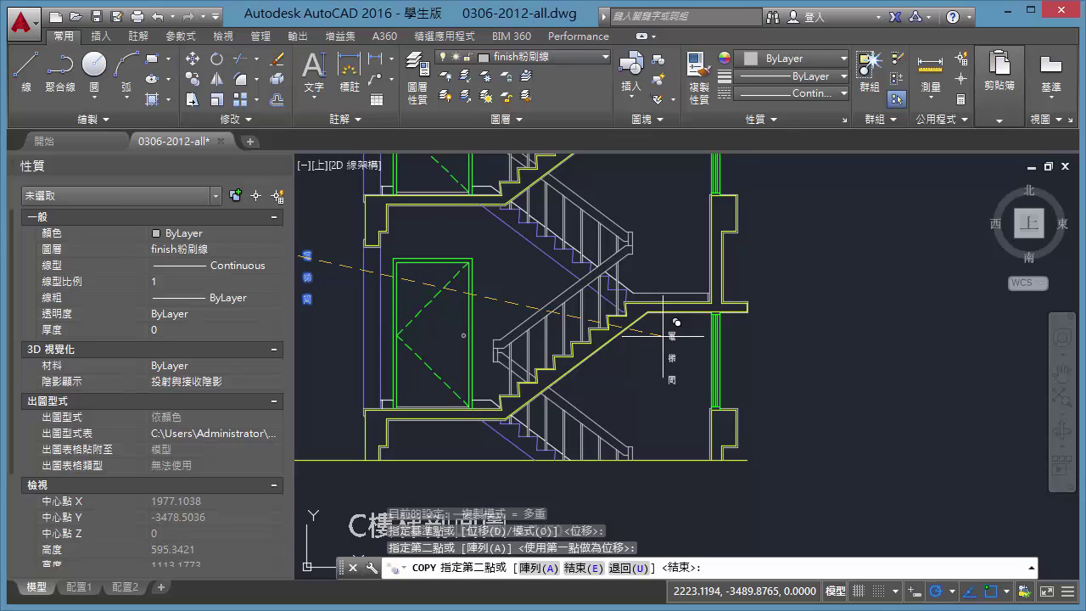
pyautogui.press('Escape')
# Switch the copied label to the 空間名H text style.
pyautogui.click(668, 335)
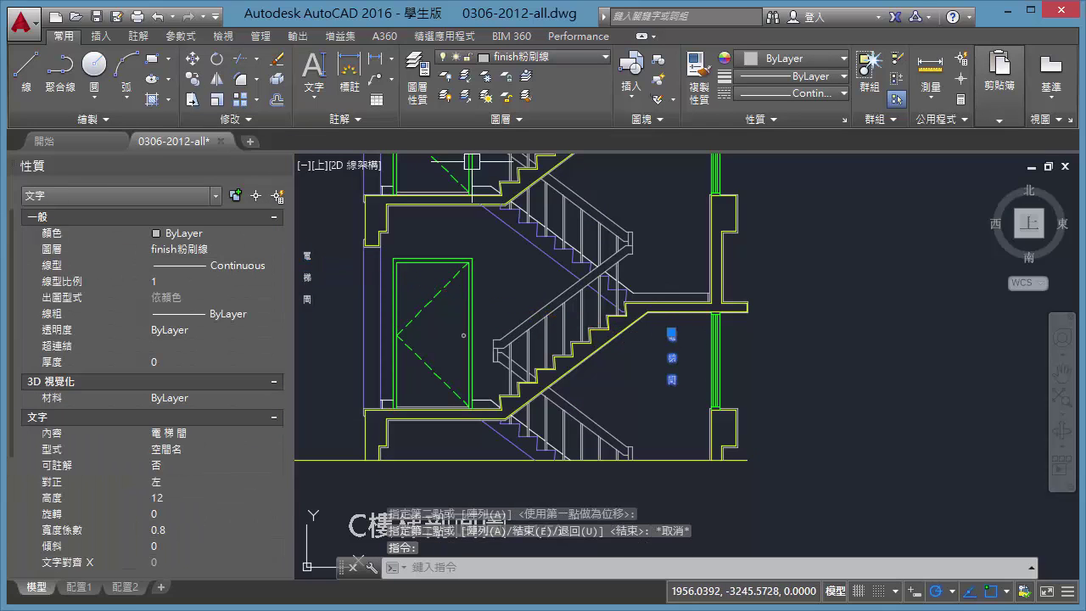
pyautogui.click(344, 119)
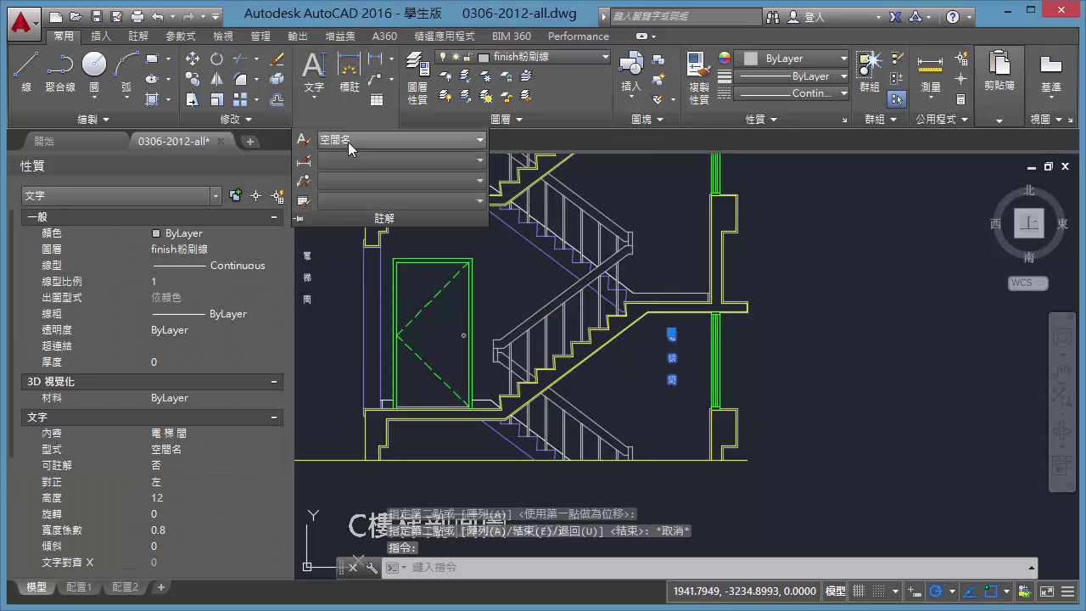
pyautogui.click(399, 139)
pyautogui.click(432, 236)
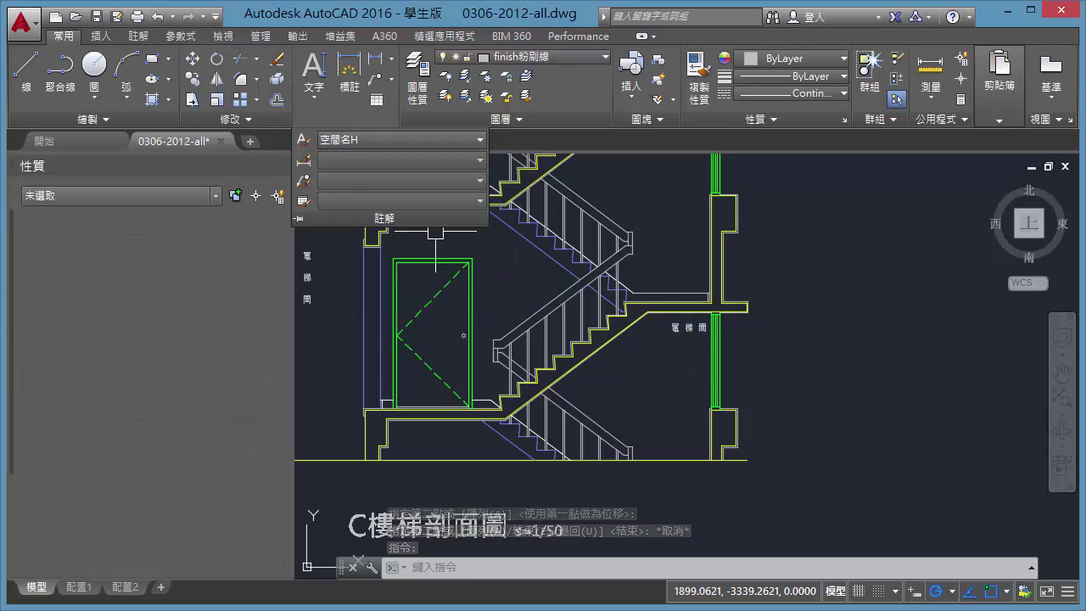
pyautogui.press('Escape')
# Begin moving the restyled 電梯間 label toward the landing with M.
pyautogui.scroll(3, 678, 331)
pyautogui.scroll(2, 678, 329)
pyautogui.write('m')
pyautogui.press('Return')
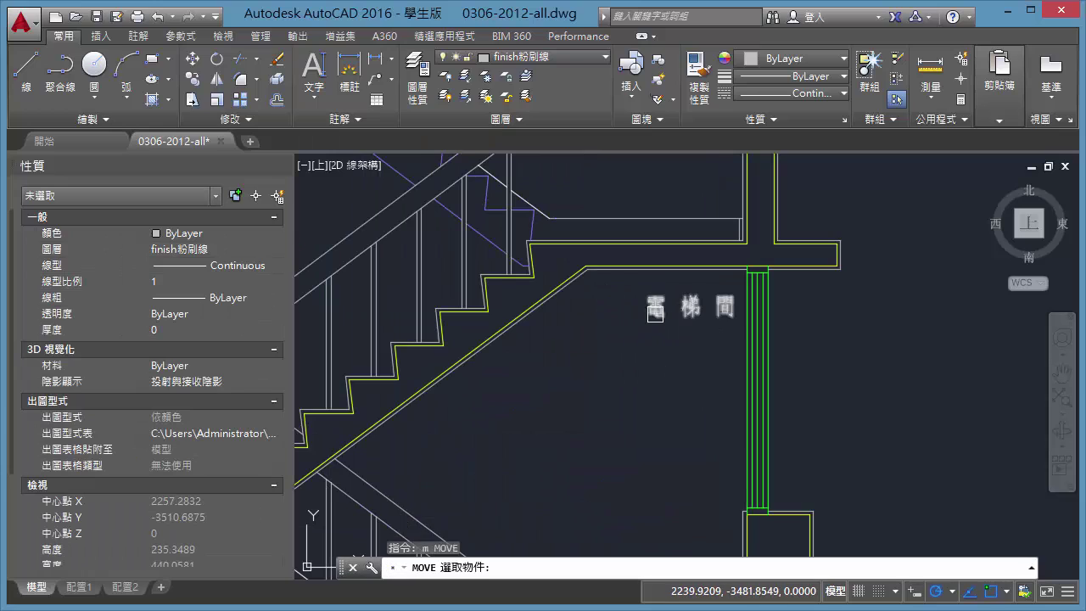
pyautogui.click(679, 307)
pyautogui.press('Return')
pyautogui.click(642, 341)
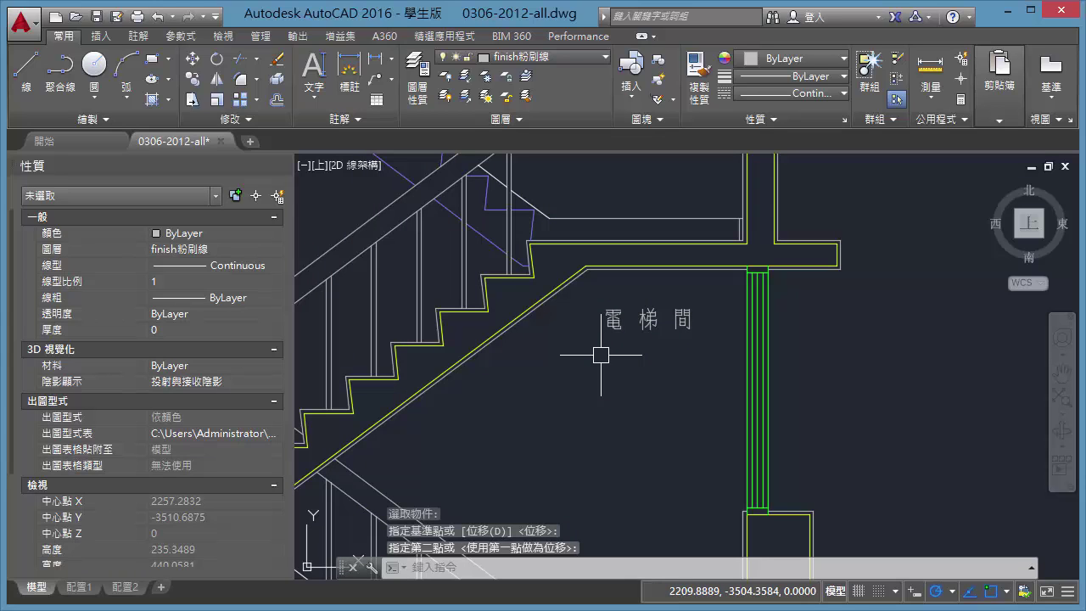
# Reword the label to 12cm高踢腳 and set its text height to 9.
pyautogui.doubleClick(611, 306)
pyautogui.write('12')
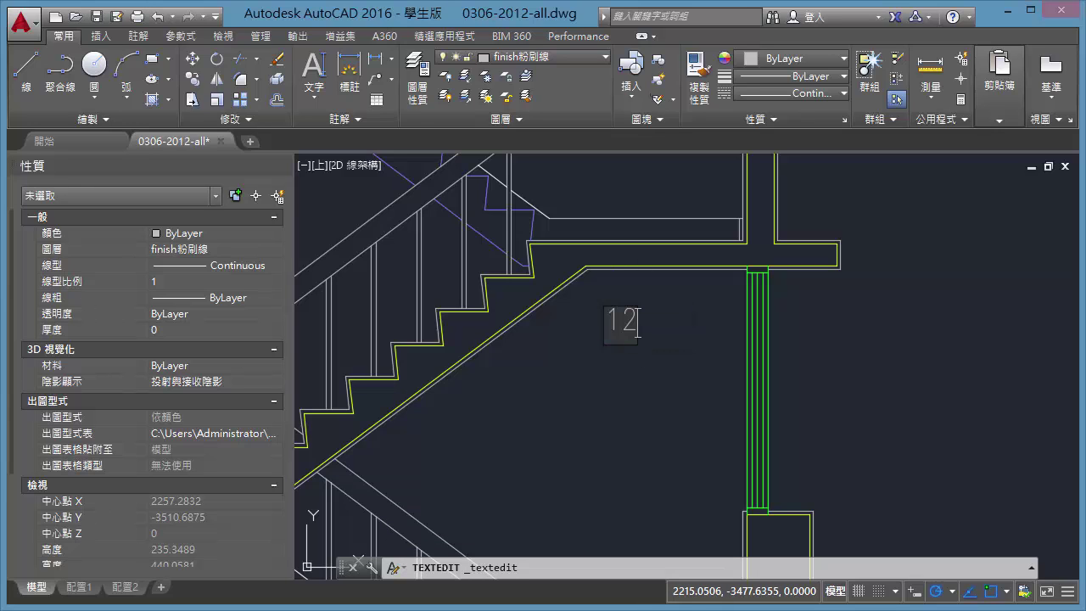
pyautogui.write('m')
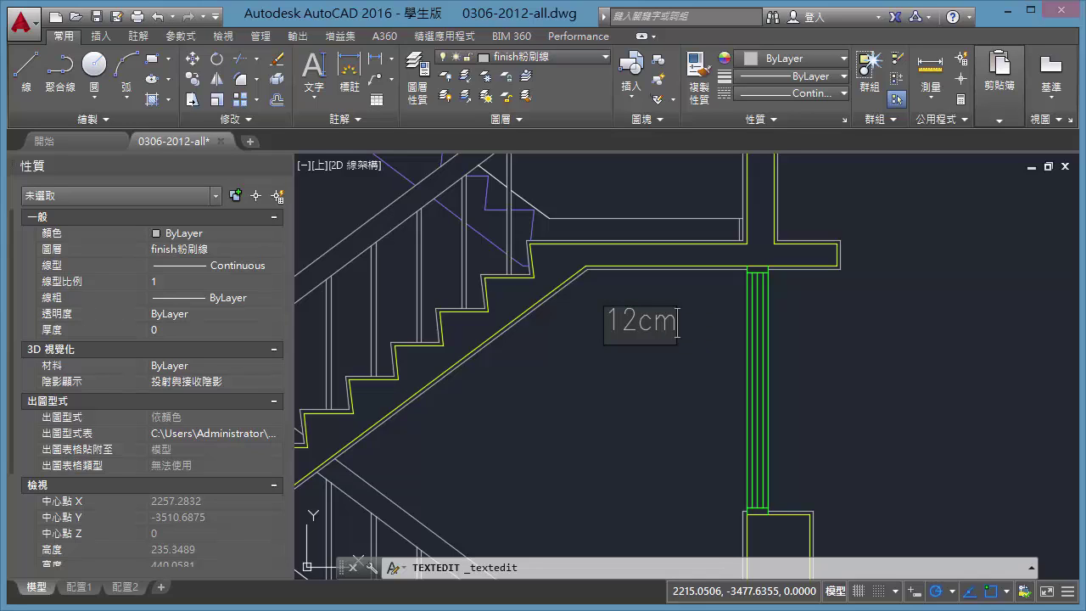
pyautogui.write('e')
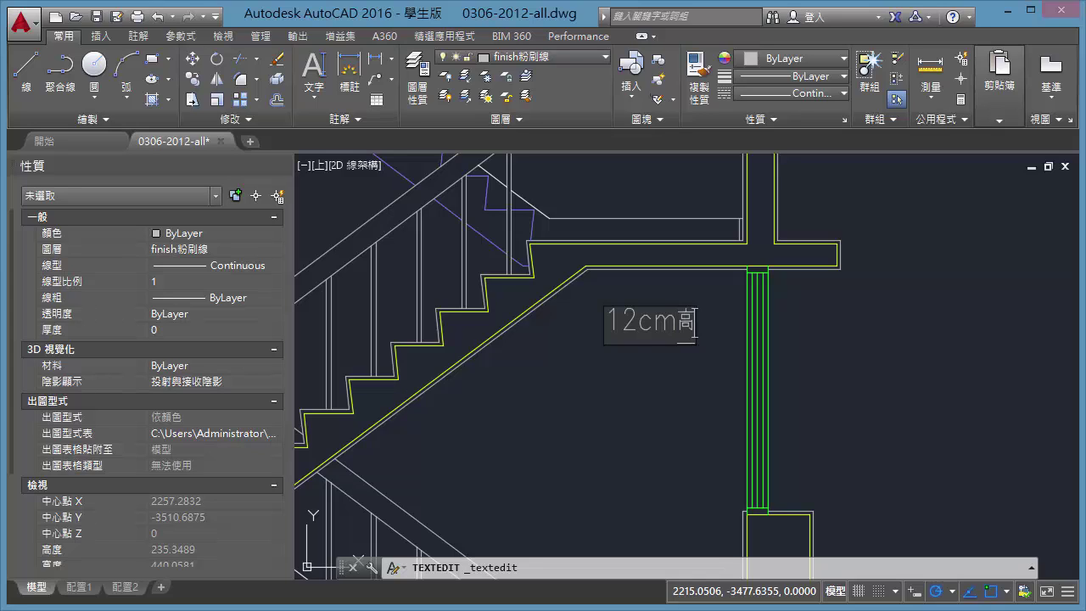
pyautogui.write('踢腳')
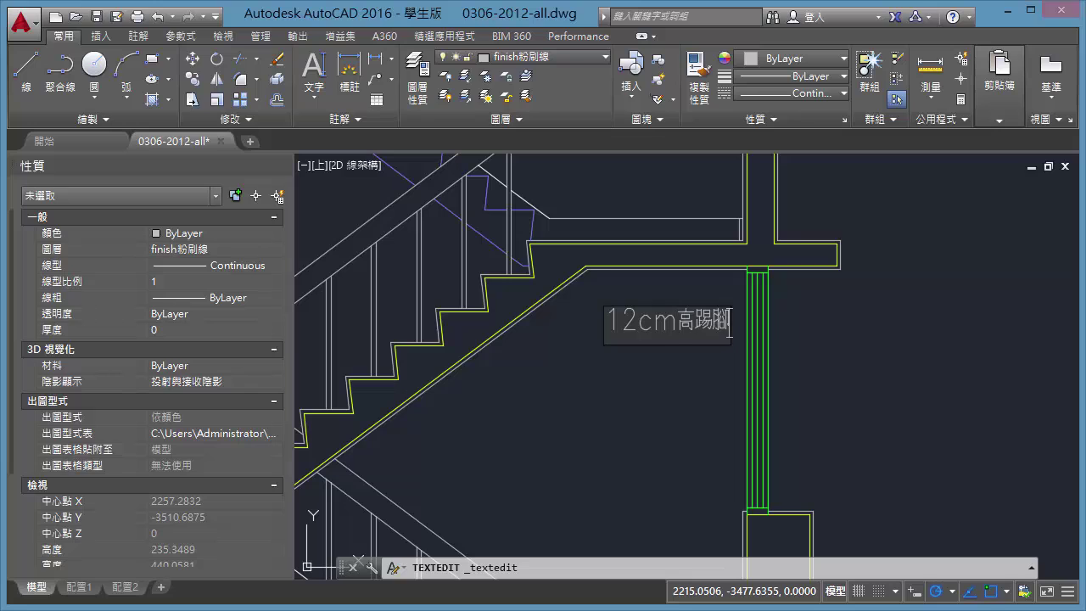
pyautogui.press('Return')
pyautogui.click(610, 307)
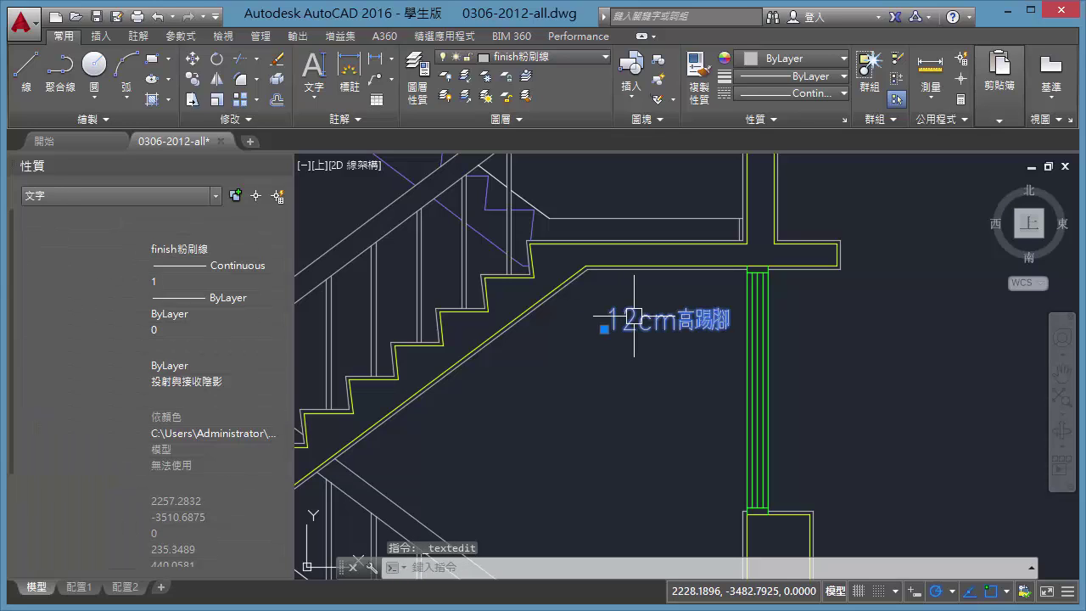
pyautogui.click(198, 500)
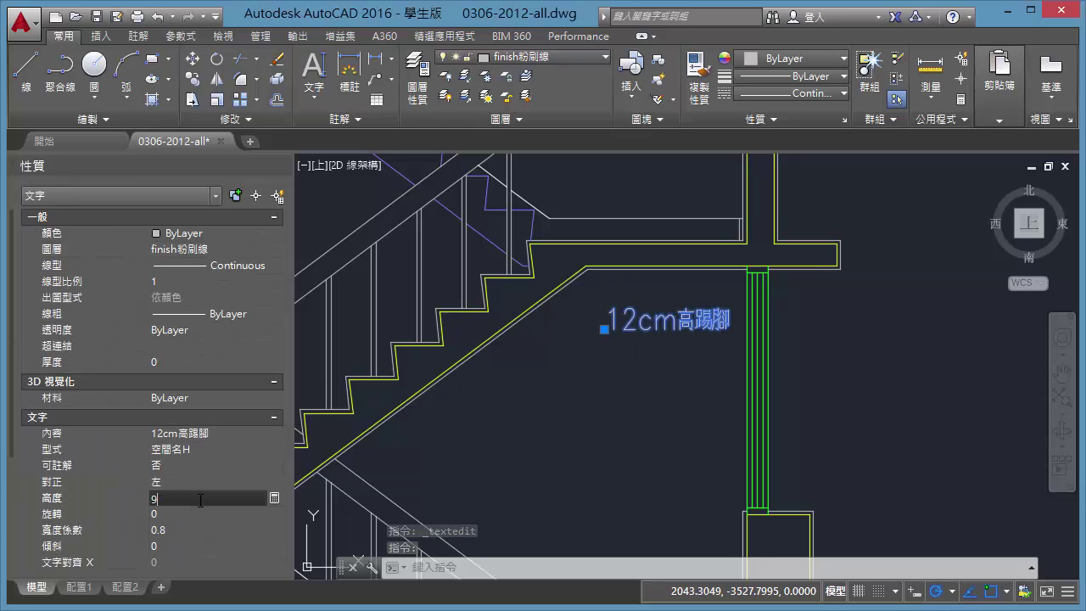
pyautogui.press('Tab')
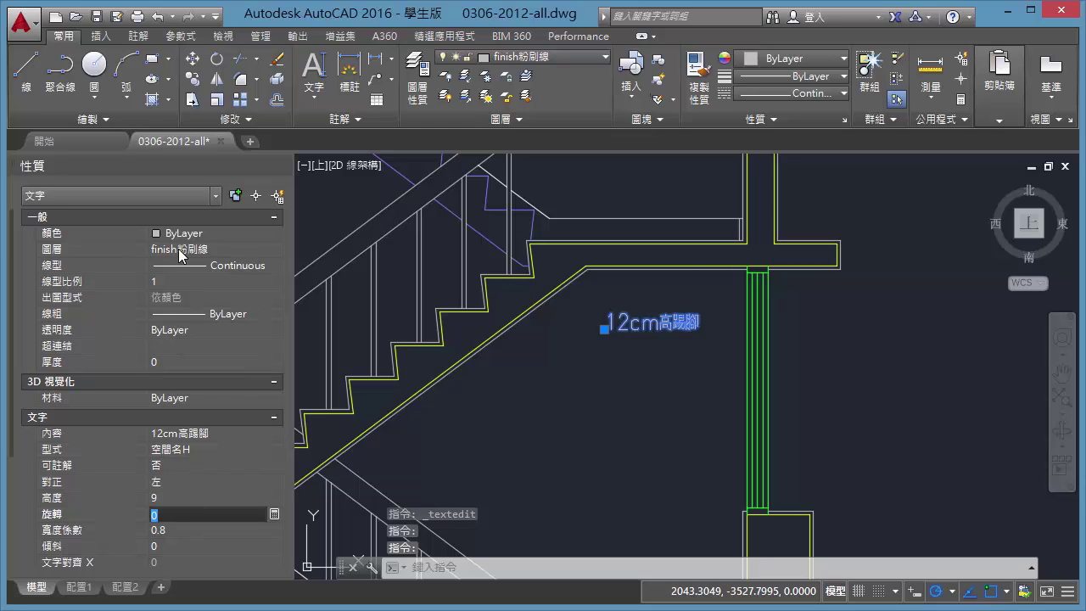
# Move the 12cm高踢腳 label up to just above the landing line.
pyautogui.click(192, 58)
pyautogui.click(604, 432)
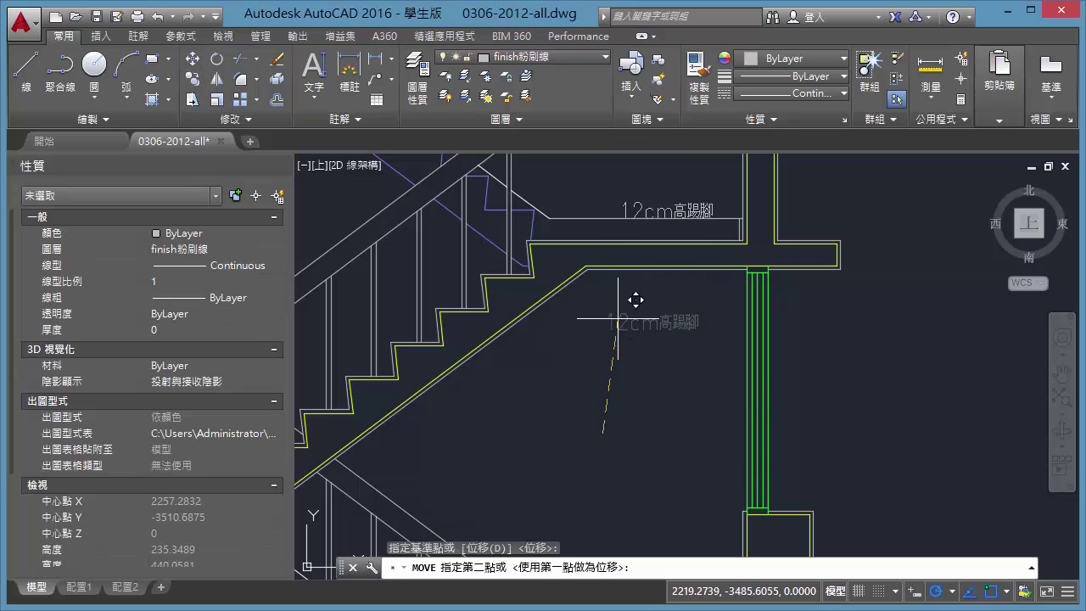
pyautogui.click(631, 307)
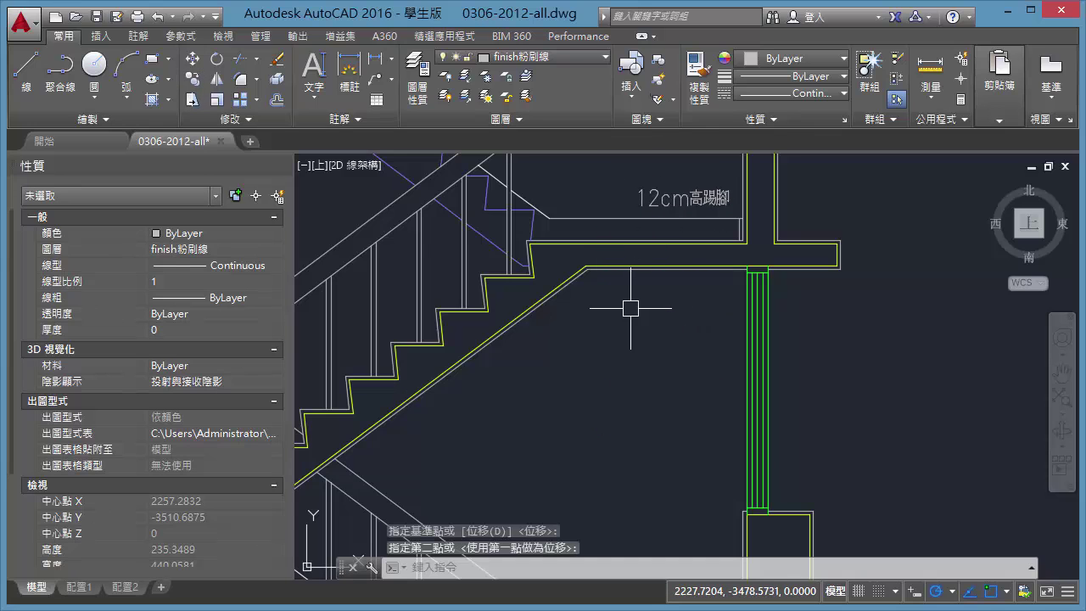
pyautogui.click(669, 182)
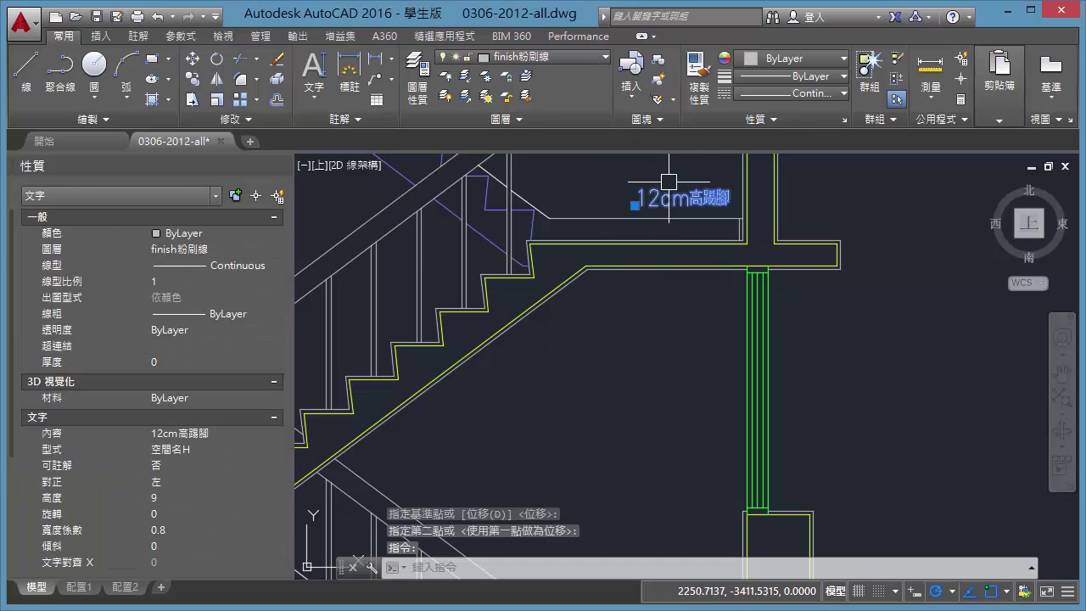
pyautogui.click(585, 56)
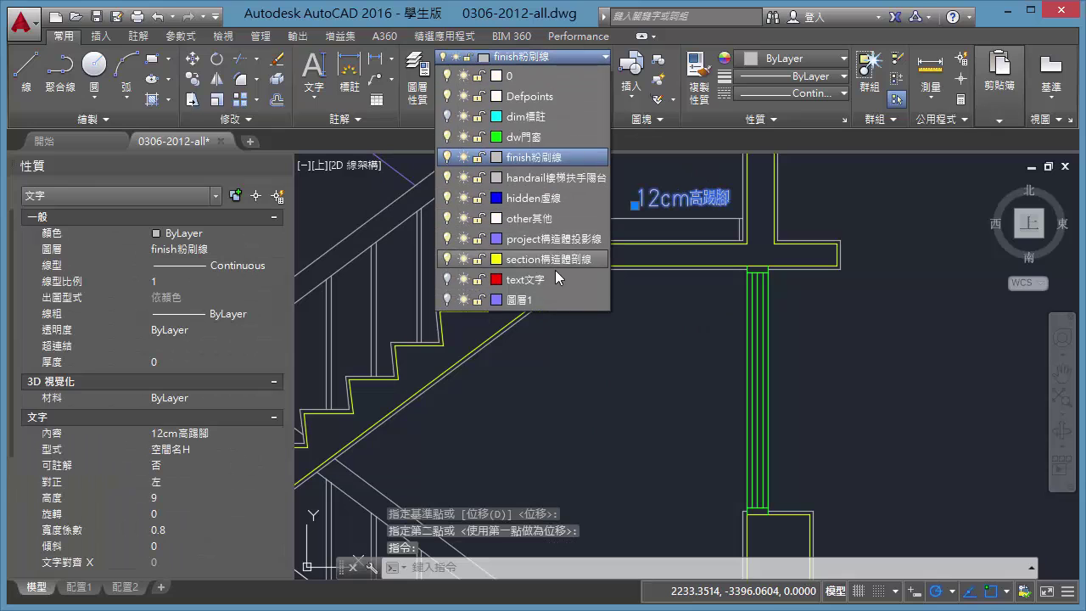
# Put the label on the text文字 layer and turn that layer on.
pyautogui.click(547, 278)
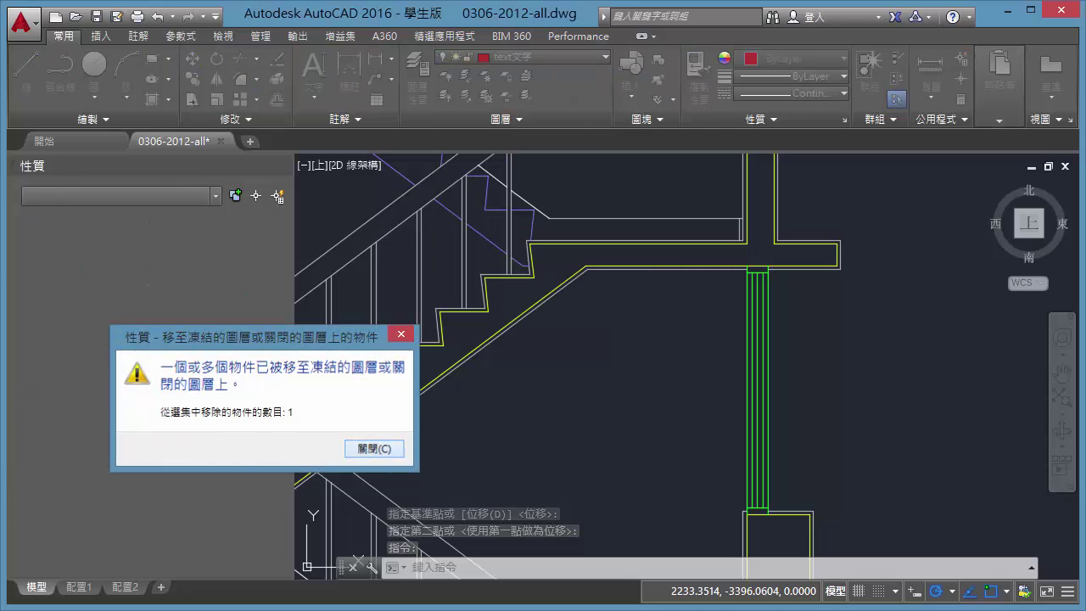
pyautogui.press('Return')
pyautogui.click(608, 54)
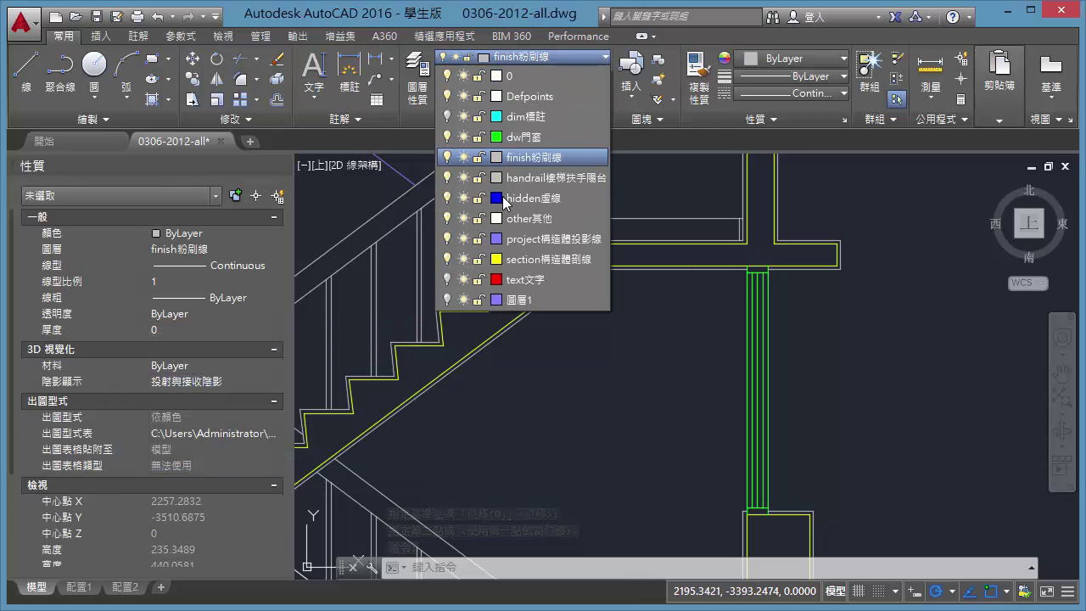
pyautogui.click(448, 279)
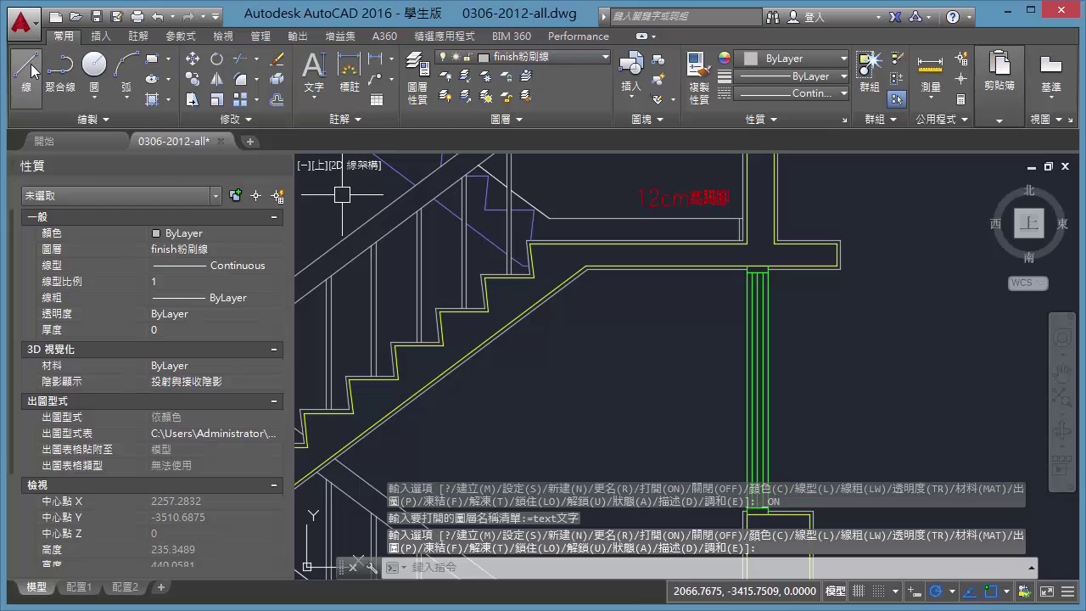
# Draw a polyline leader from the label running left, then down to the landing.
pyautogui.click(60, 65)
pyautogui.scroll(3, 566, 181)
pyautogui.scroll(3, 643, 230)
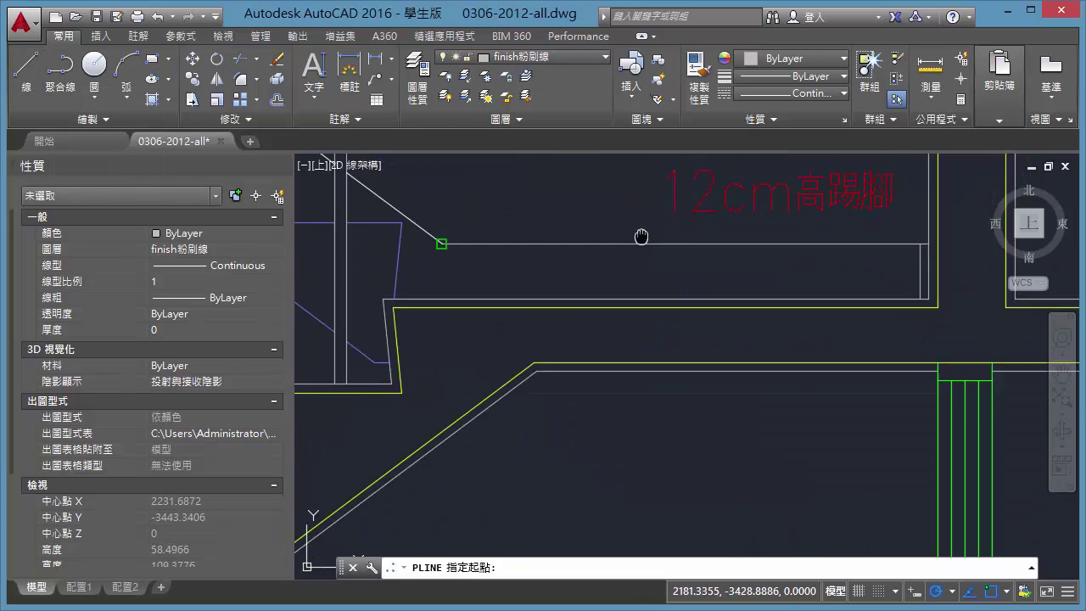
pyautogui.moveTo(642, 237); pyautogui.dragTo(651, 235, button='middle')
pyautogui.click(669, 229)
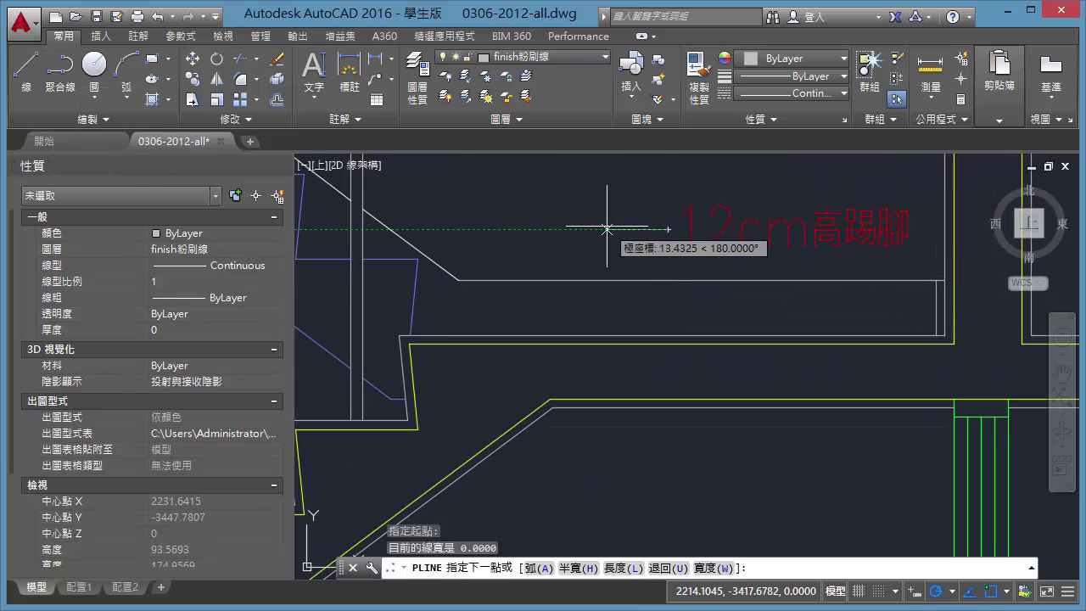
pyautogui.click(592, 229)
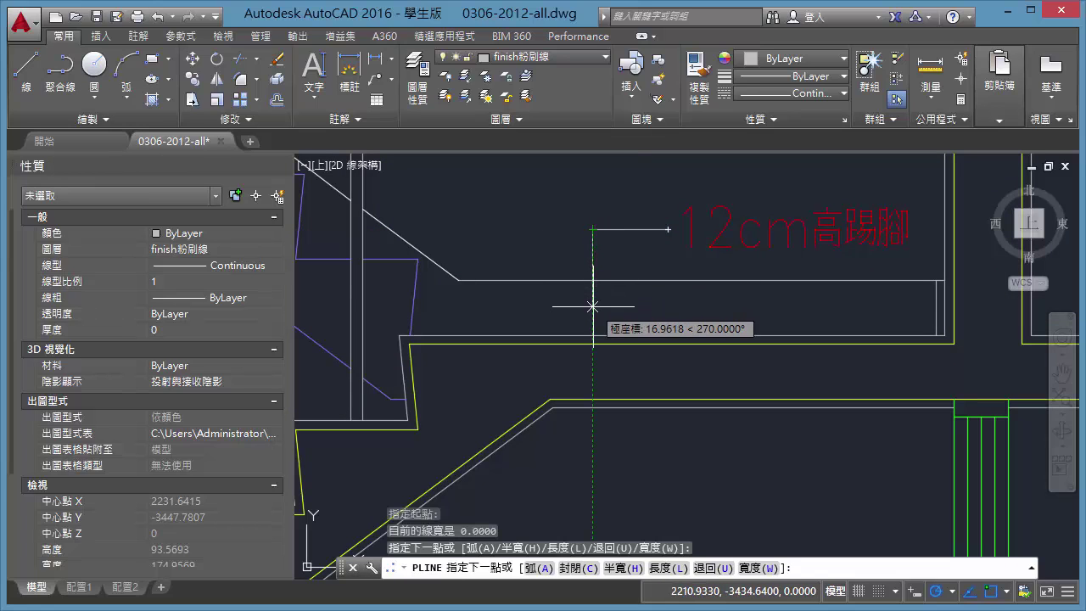
pyautogui.click(593, 305)
pyautogui.press('Return')
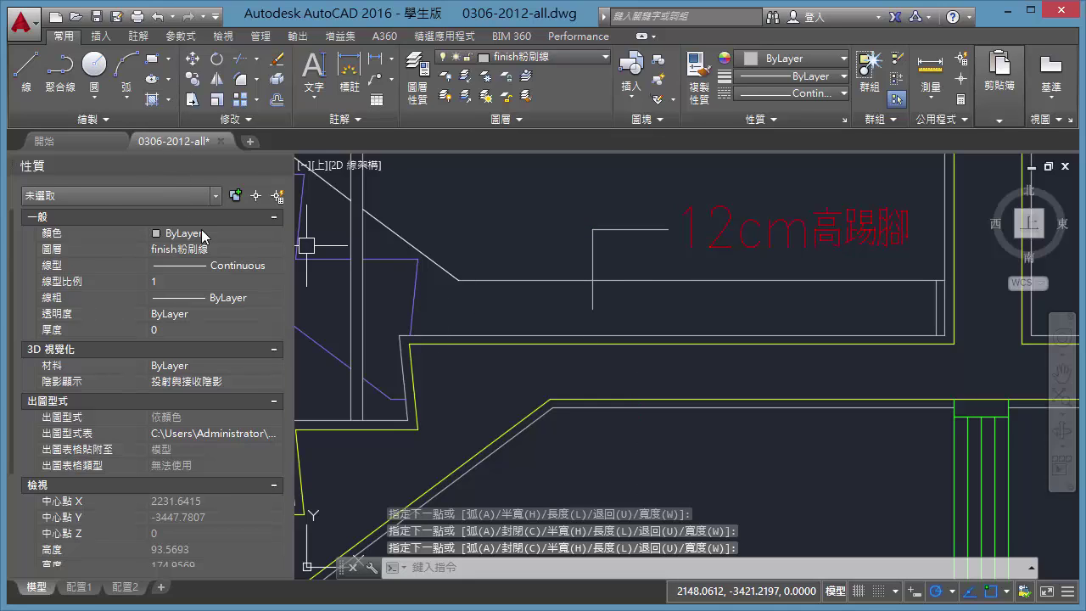
pyautogui.write('ㄎㄟ')
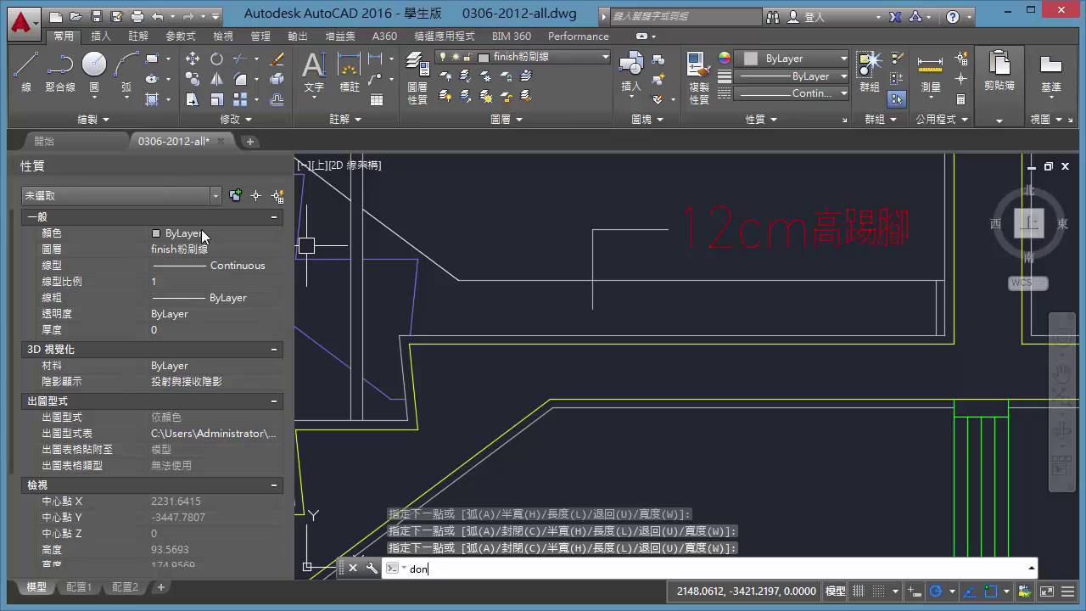
# Place a solid donut dot (inner 0, outer 3) at the leader's lower end.
pyautogui.press('Return')
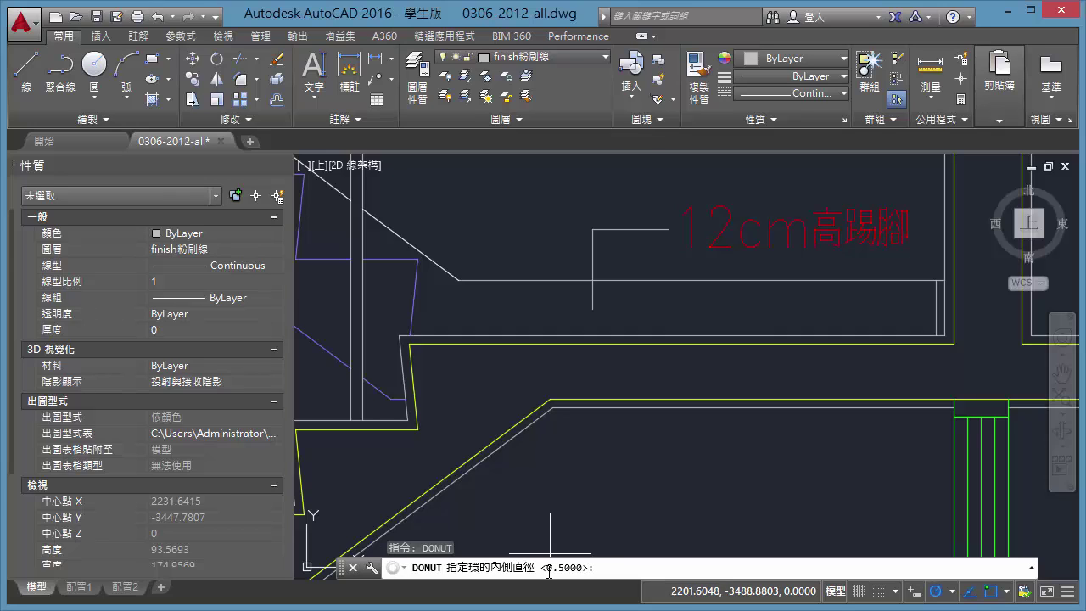
pyautogui.write('0')
pyautogui.press('Return')
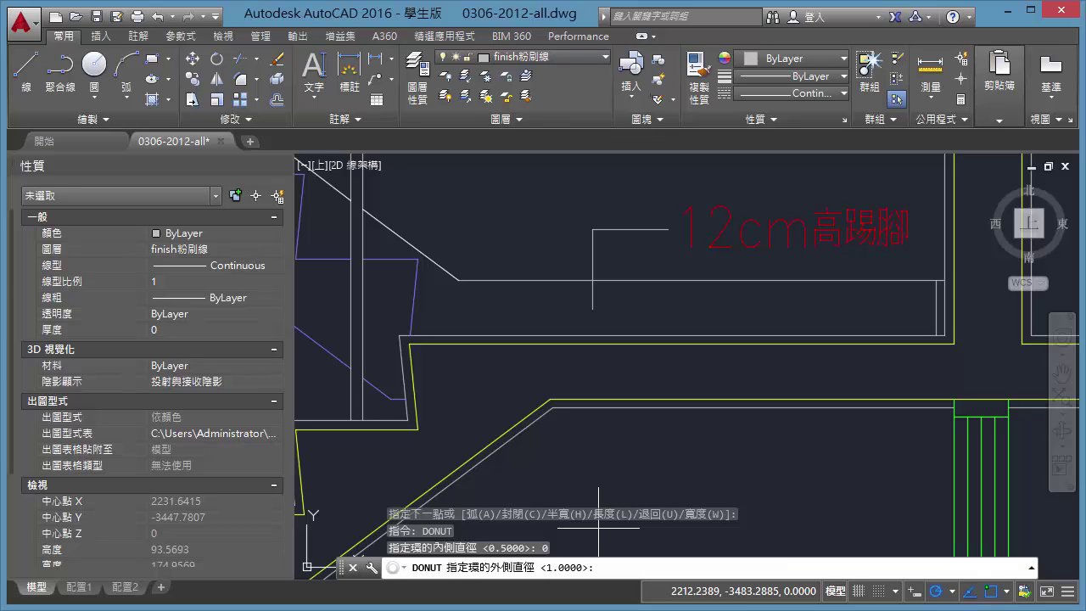
pyautogui.write('3')
pyautogui.press('Return')
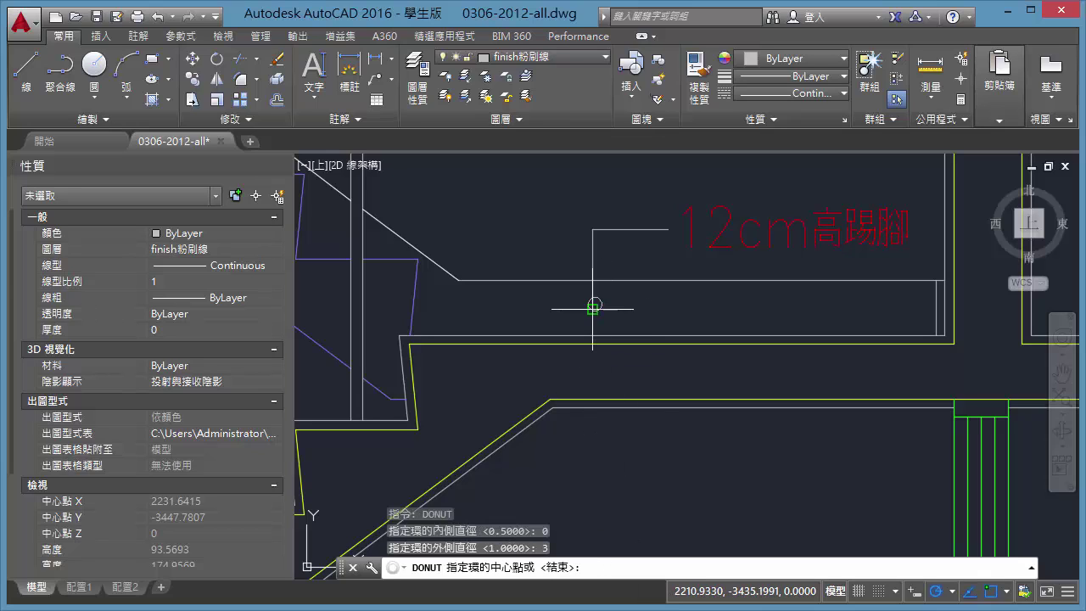
pyautogui.click(592, 309)
pyautogui.scroll(-3, 668, 337)
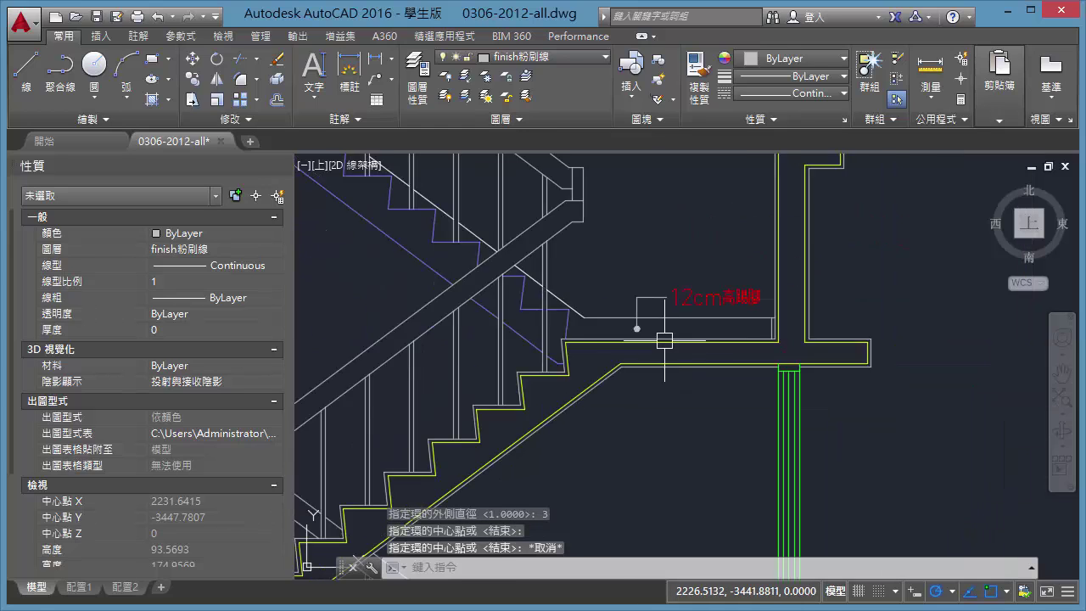
pyautogui.scroll(-2, 659, 339)
pyautogui.press('Escape')
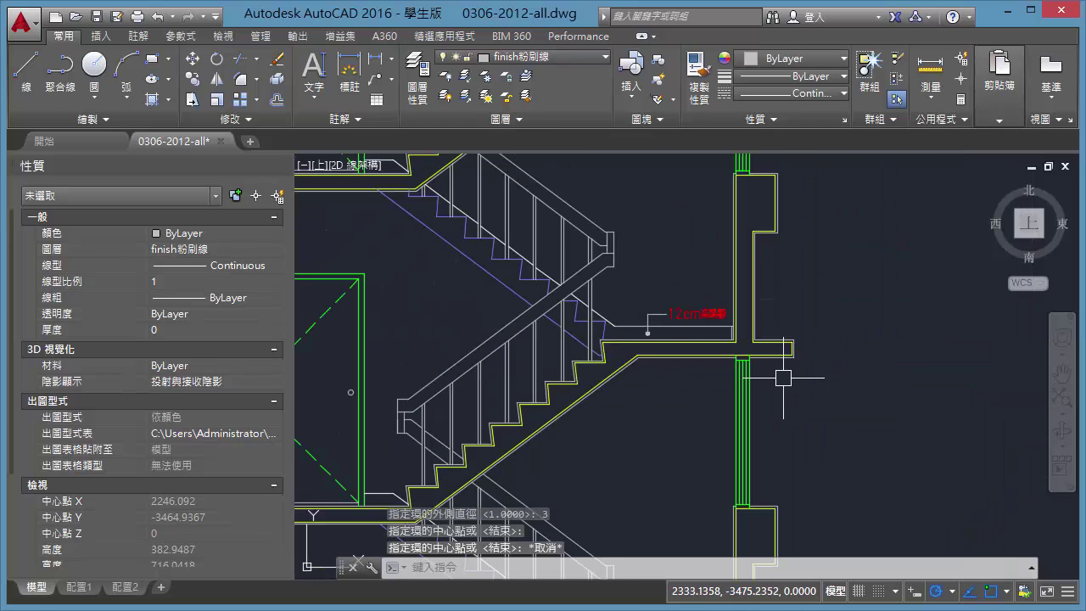
pyautogui.scroll(2, 696, 376)
pyautogui.scroll(2, 696, 377)
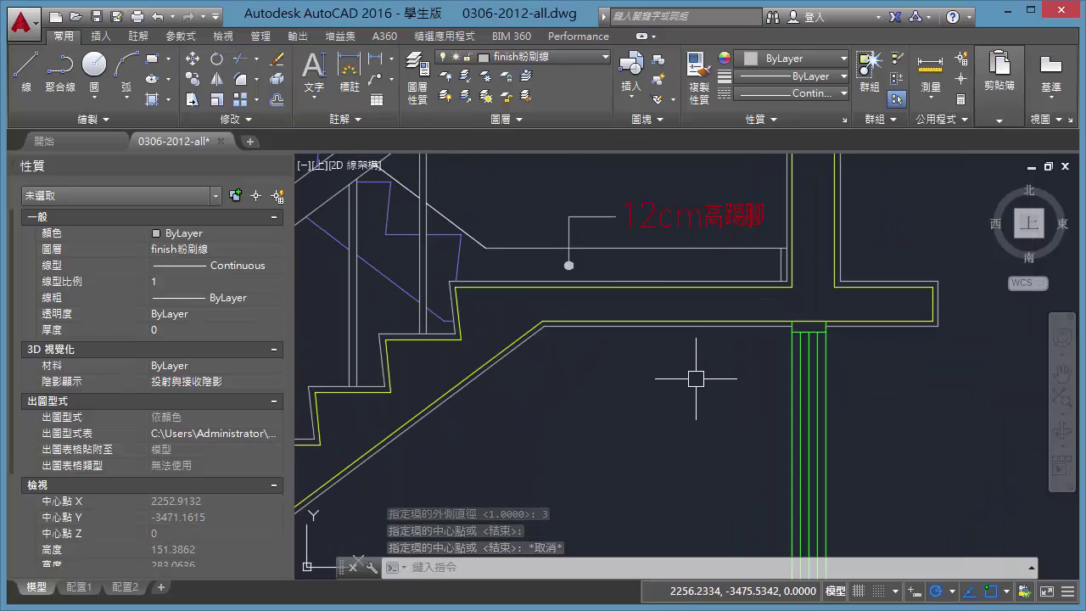
pyautogui.scroll(2, 624, 191)
# Move the leader and dot to the other其他 layer and show the whole staircase.
pyautogui.click(564, 216)
pyautogui.click(527, 244)
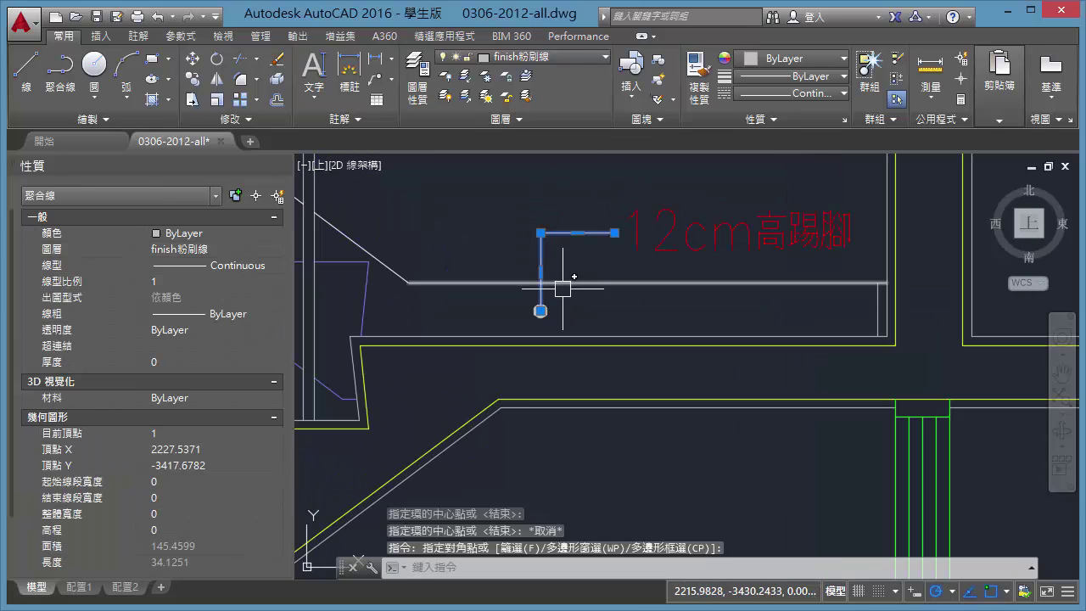
pyautogui.click(563, 324)
pyautogui.click(509, 298)
pyautogui.click(554, 56)
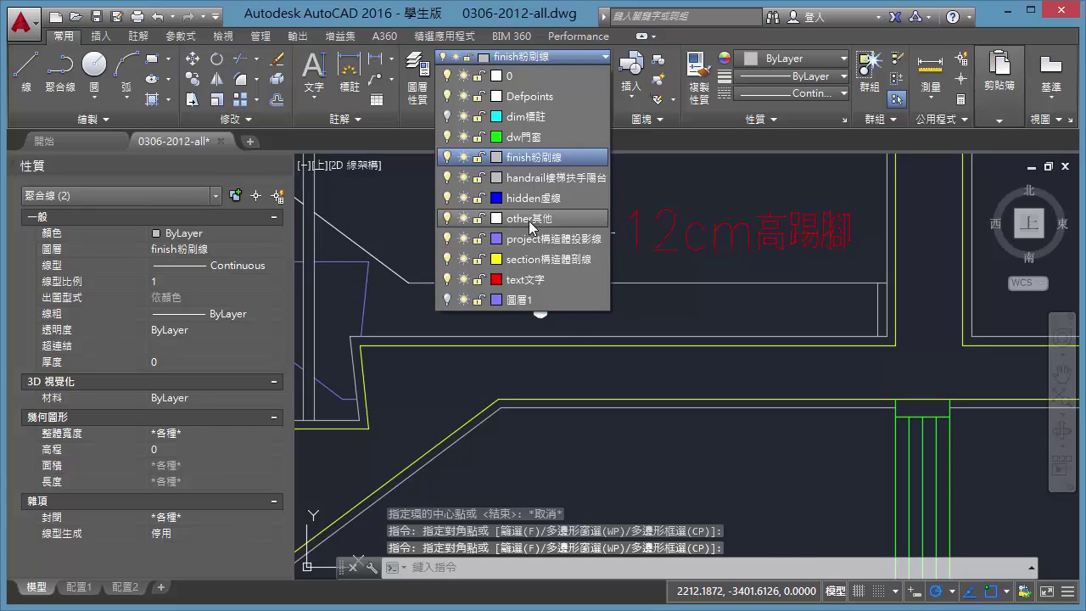
pyautogui.click(530, 218)
pyautogui.press('Escape')
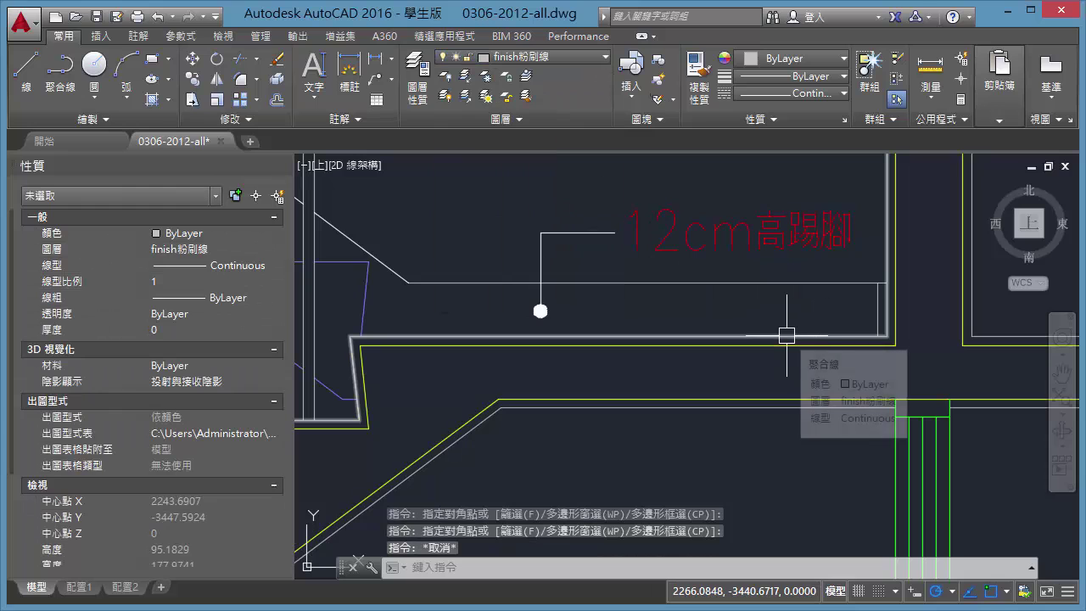
pyautogui.scroll(-5, 669, 309)
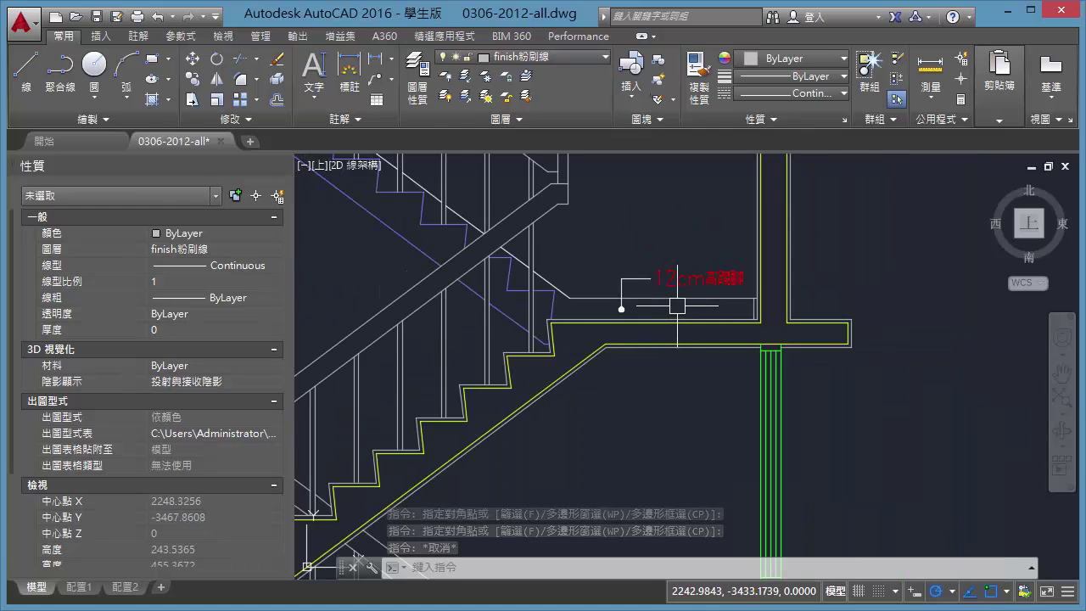
pyautogui.moveTo(669, 309)
pyautogui.mouseDown(button='middle')
pyautogui.moveTo(674, 301)
pyautogui.moveTo(669, 404)
pyautogui.mouseUp(button='middle')
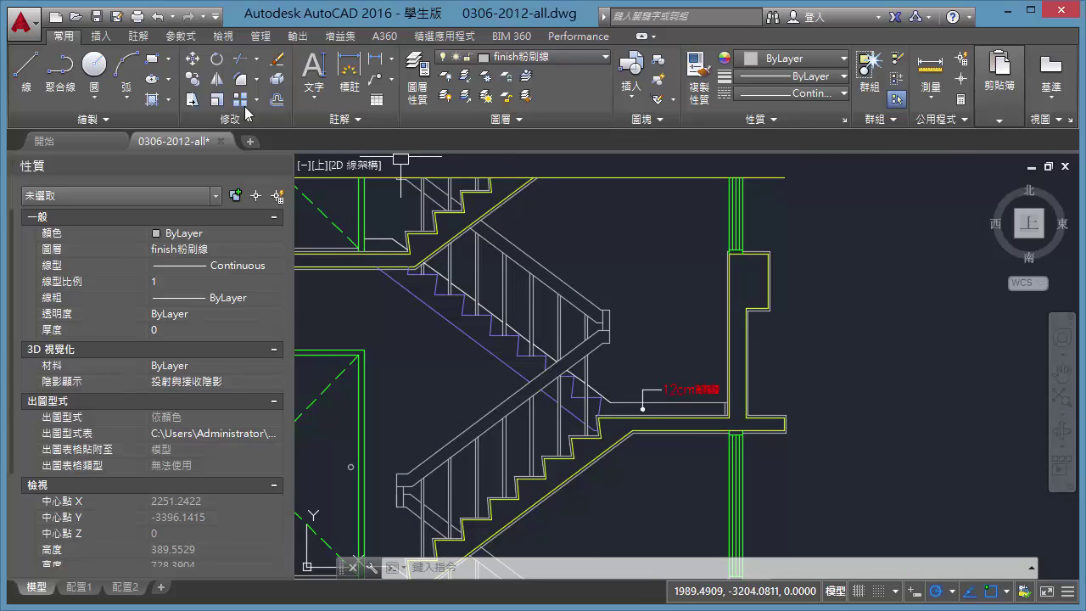
# Copy the 12cm高踢腳 note and its leader twice onto the stair handrail.
pyautogui.click(194, 80)
pyautogui.scroll(3, 679, 395)
pyautogui.scroll(3, 645, 382)
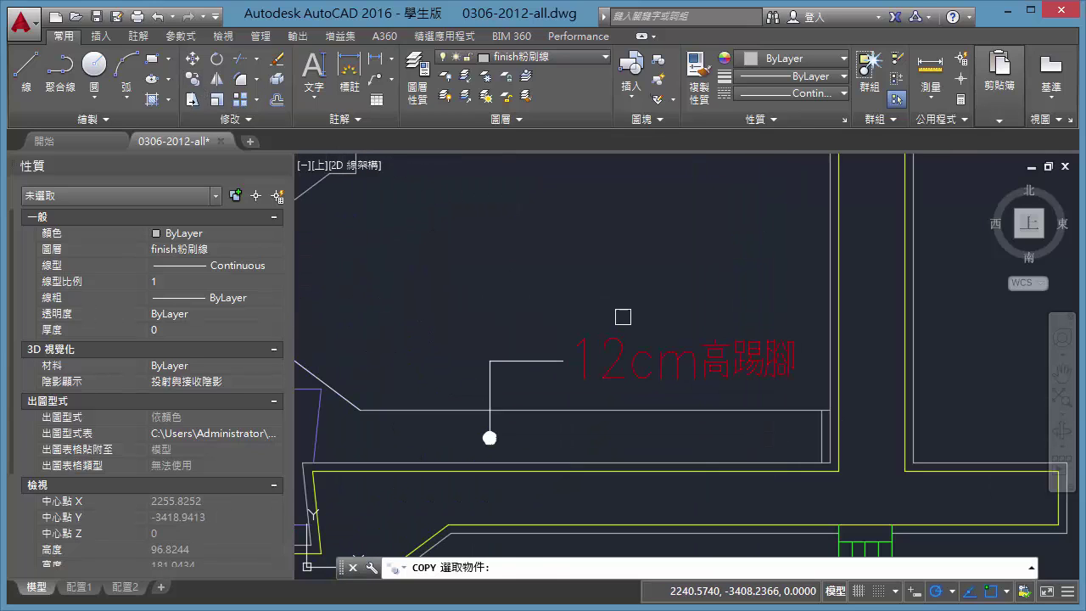
pyautogui.click(636, 314)
pyautogui.click(490, 383)
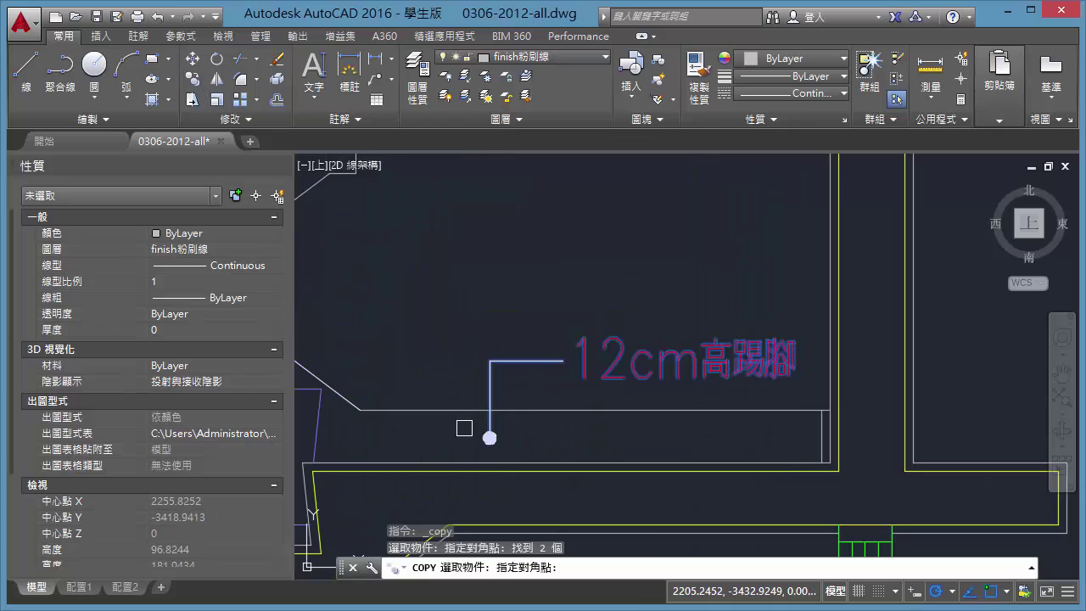
pyautogui.press('Return')
pyautogui.click(490, 437)
pyautogui.scroll(-3, 484, 356)
pyautogui.scroll(-3, 480, 322)
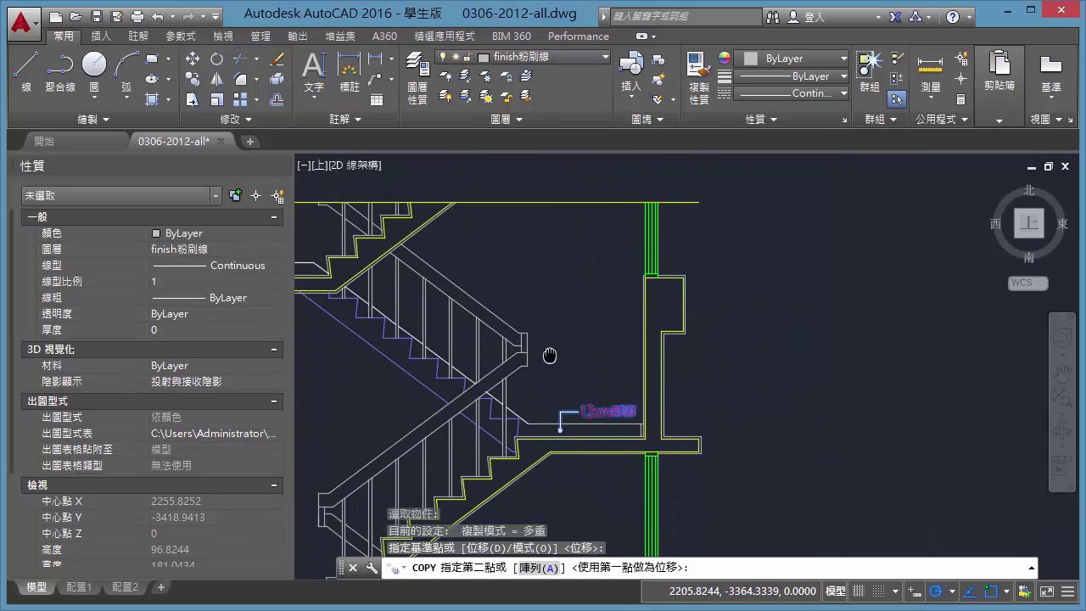
pyautogui.scroll(4, 465, 307)
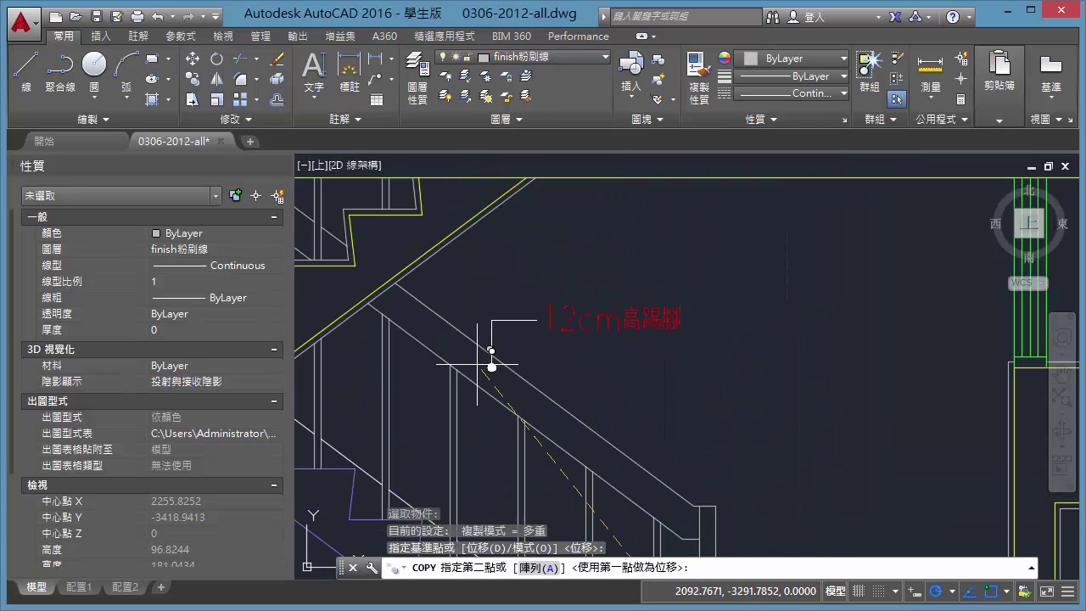
pyautogui.click(492, 373)
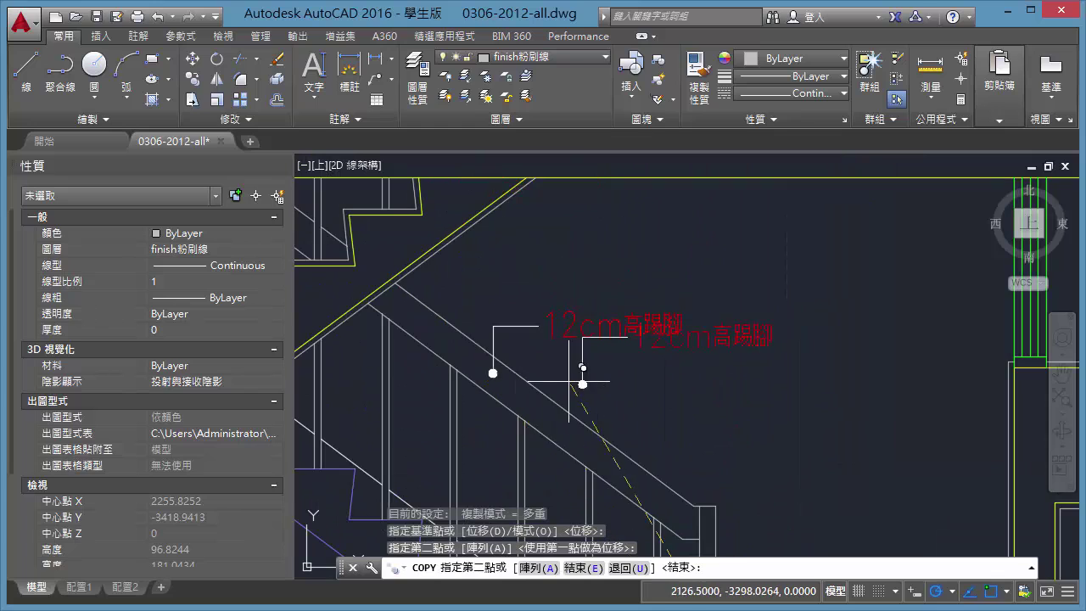
pyautogui.click(522, 423)
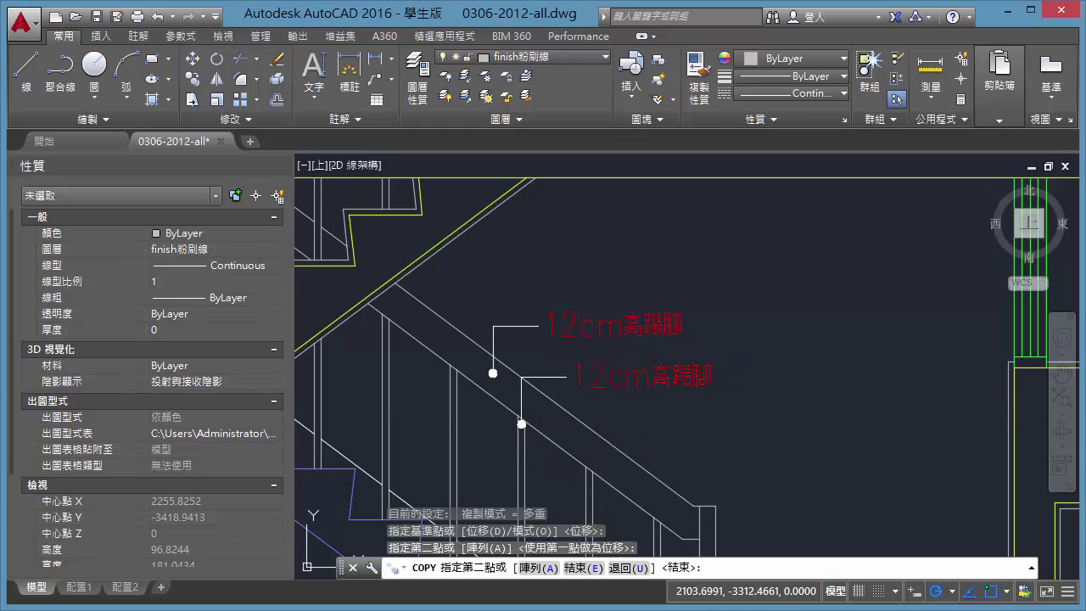
pyautogui.click(521, 423)
pyautogui.press('Return')
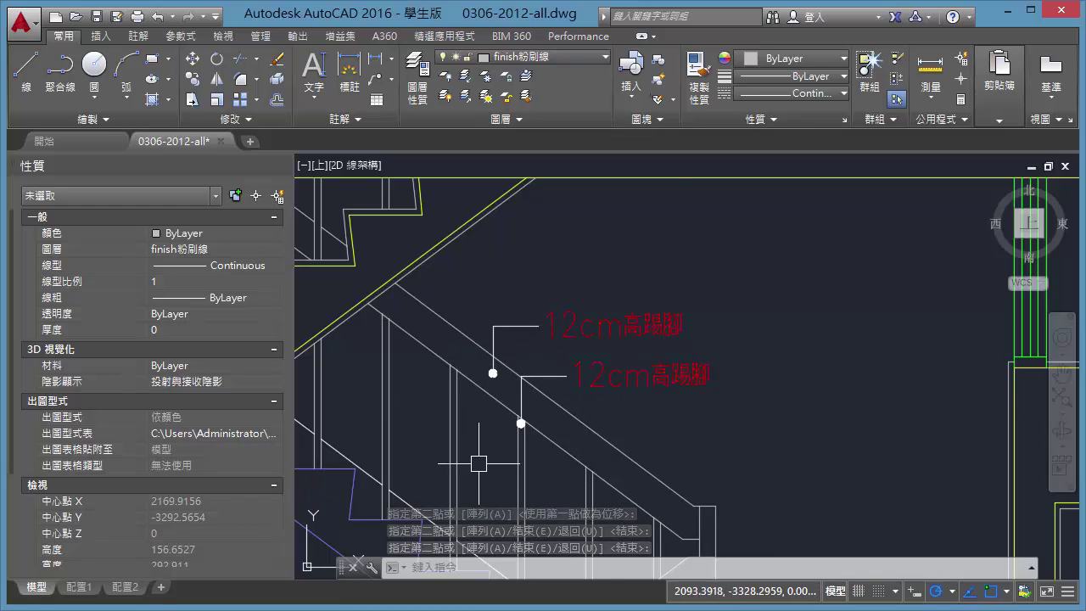
# Stretch both copied note texts farther to the right.
pyautogui.click(192, 100)
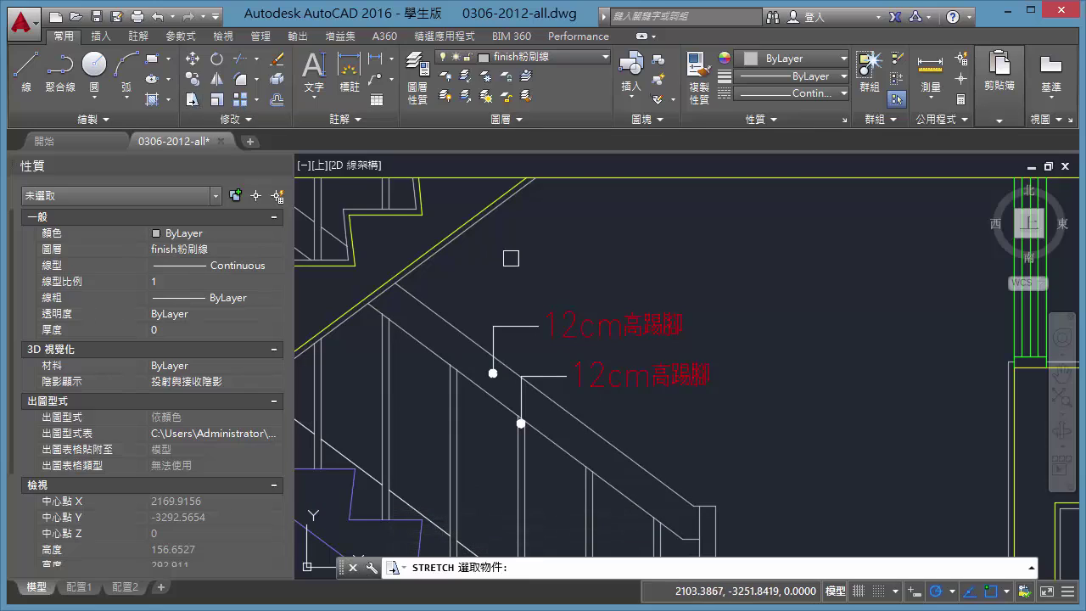
pyautogui.click(745, 367)
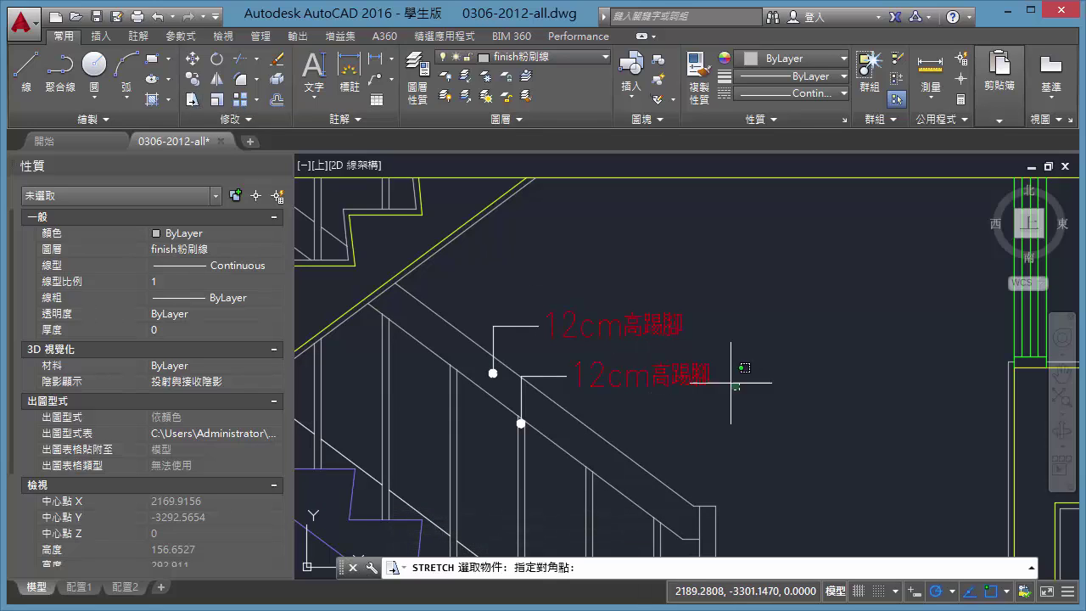
pyautogui.click(514, 297)
pyautogui.click(511, 338)
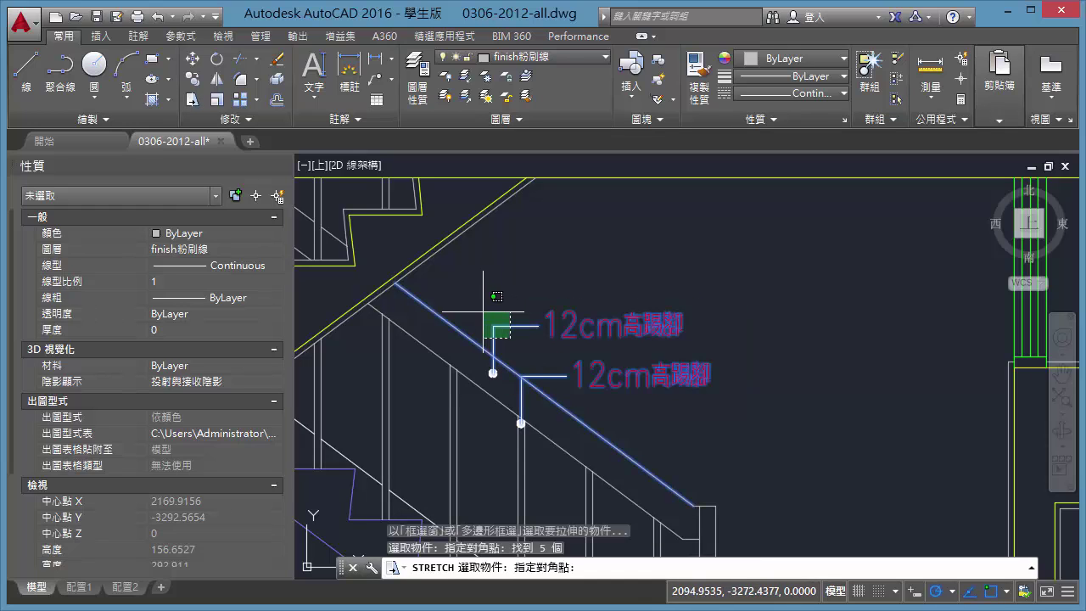
pyautogui.click(520, 298)
pyautogui.press('Return')
pyautogui.click(494, 282)
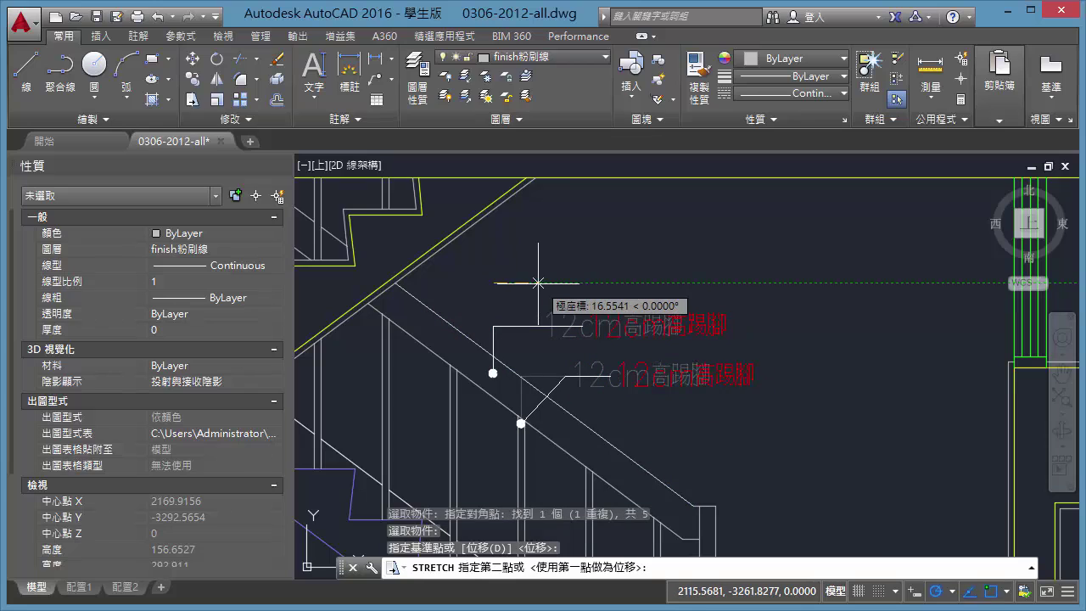
pyautogui.click(556, 283)
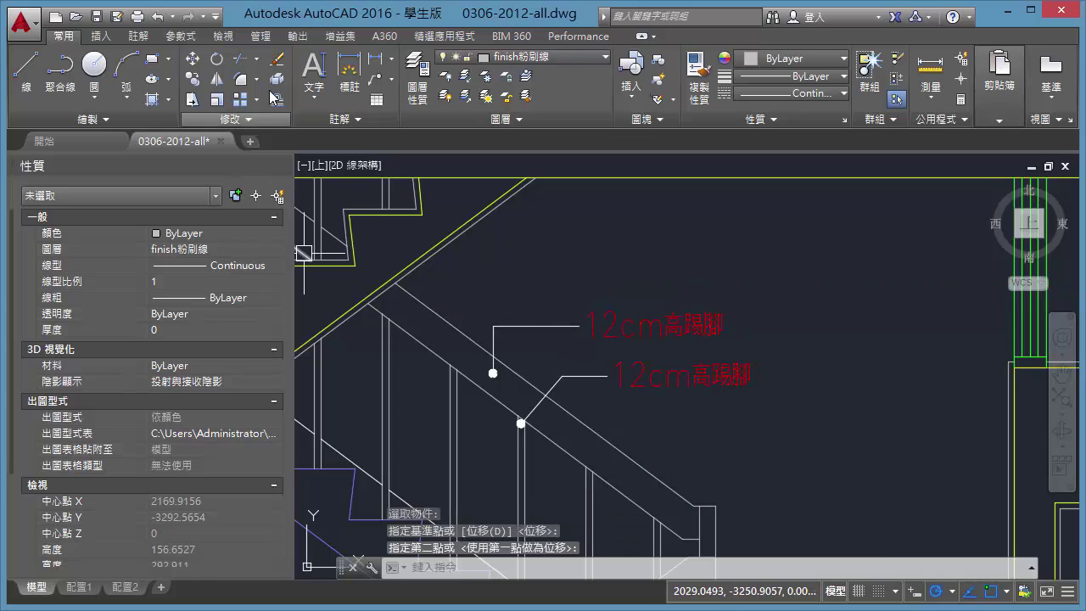
# Erase the upper note's leader line and its dot.
pyautogui.click(276, 58)
pyautogui.click(518, 295)
pyautogui.press('Escape')
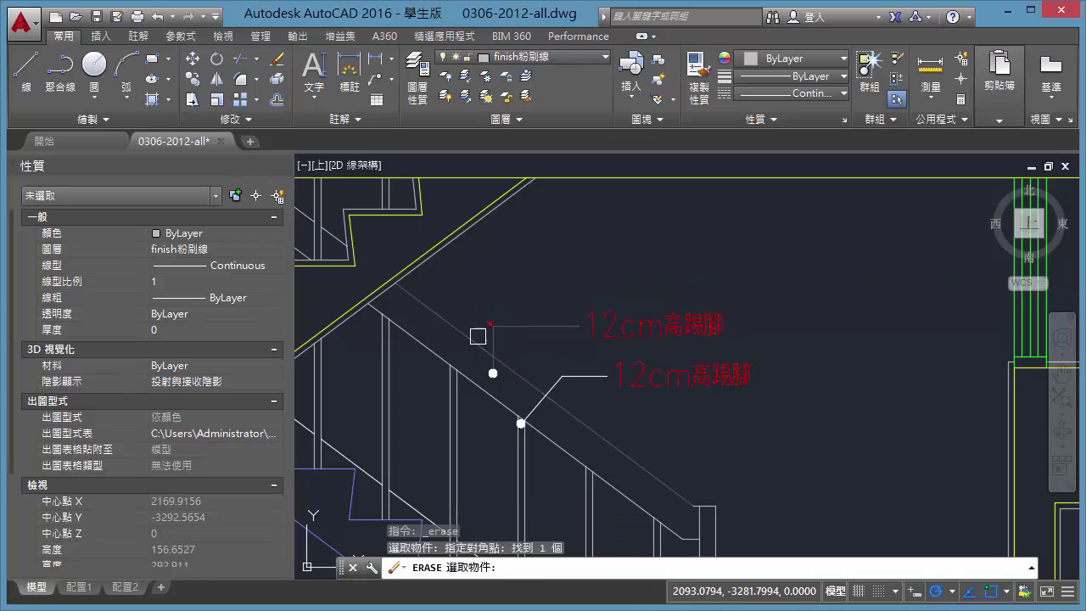
pyautogui.click(277, 58)
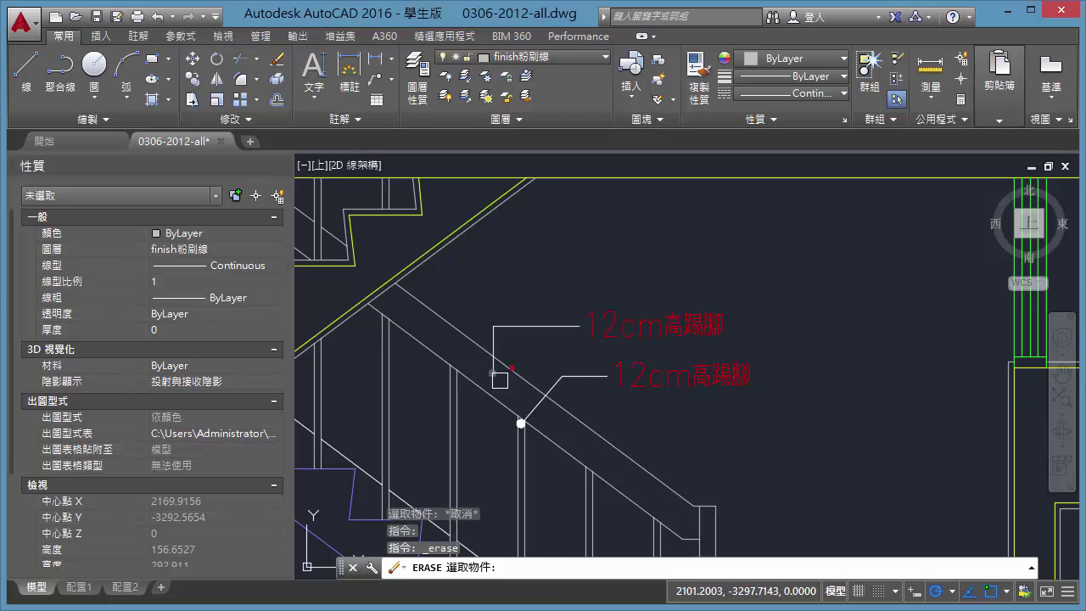
pyautogui.click(535, 293)
pyautogui.click(501, 335)
pyautogui.press('Return')
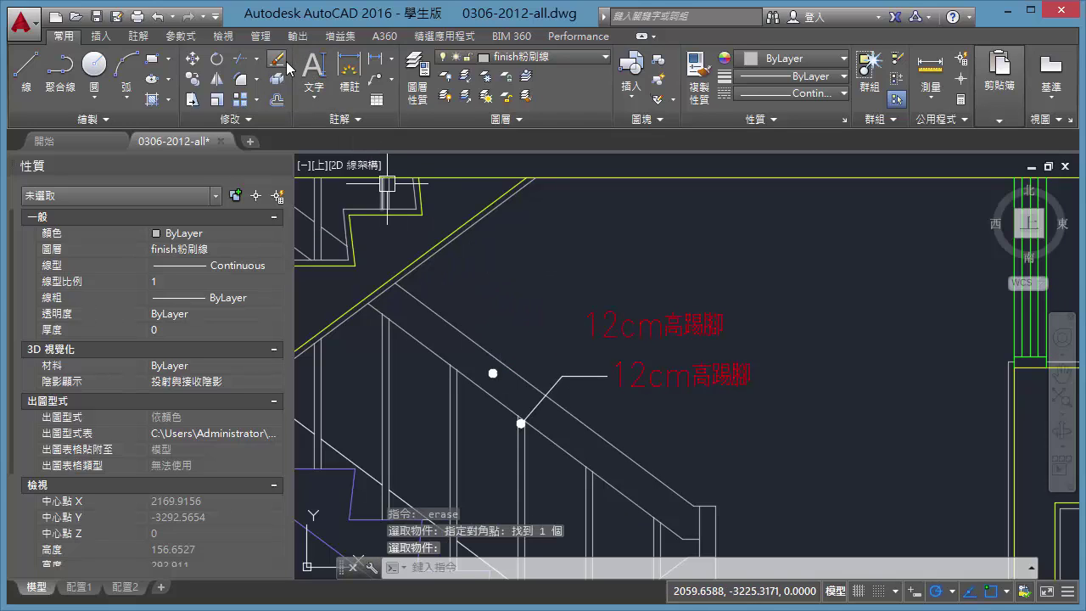
pyautogui.click(277, 58)
pyautogui.click(467, 276)
pyautogui.click(498, 373)
pyautogui.press('Return')
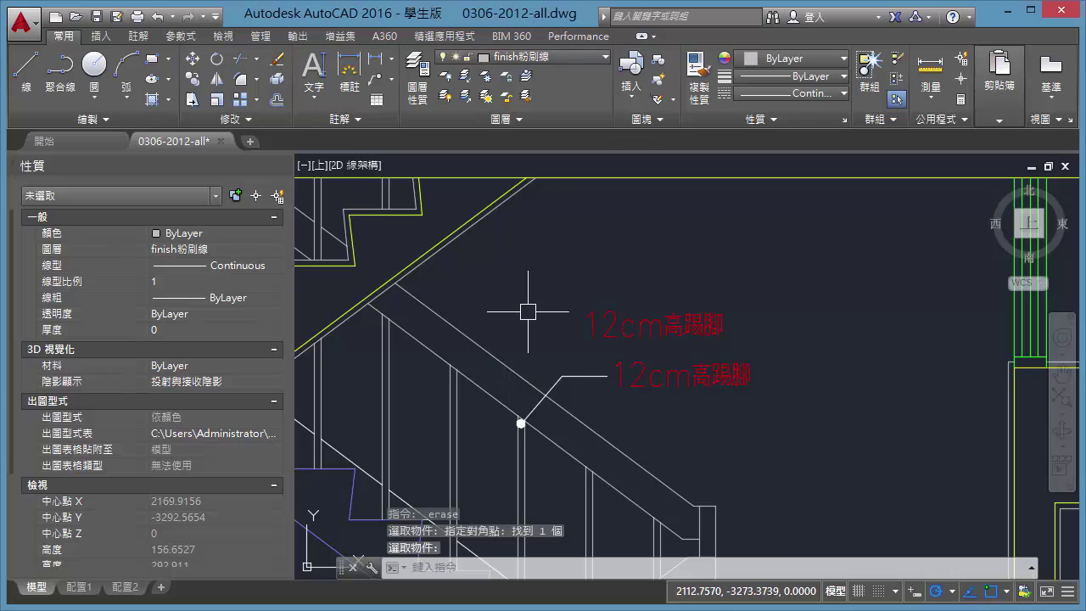
# Copy the lower leader and dot up under the upper note.
pyautogui.click(193, 85)
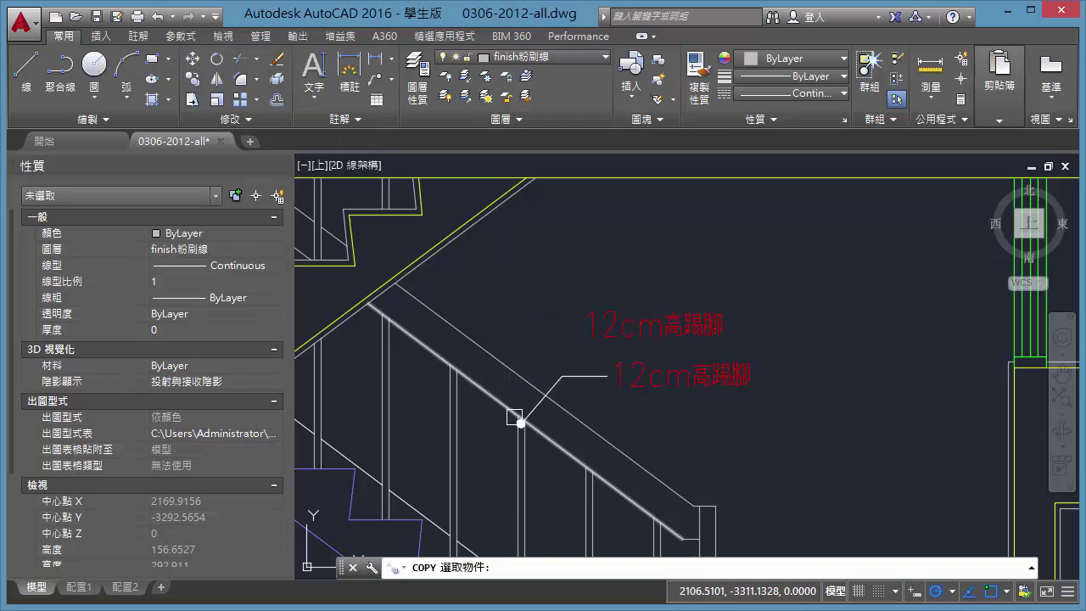
pyautogui.click(503, 453)
pyautogui.click(547, 384)
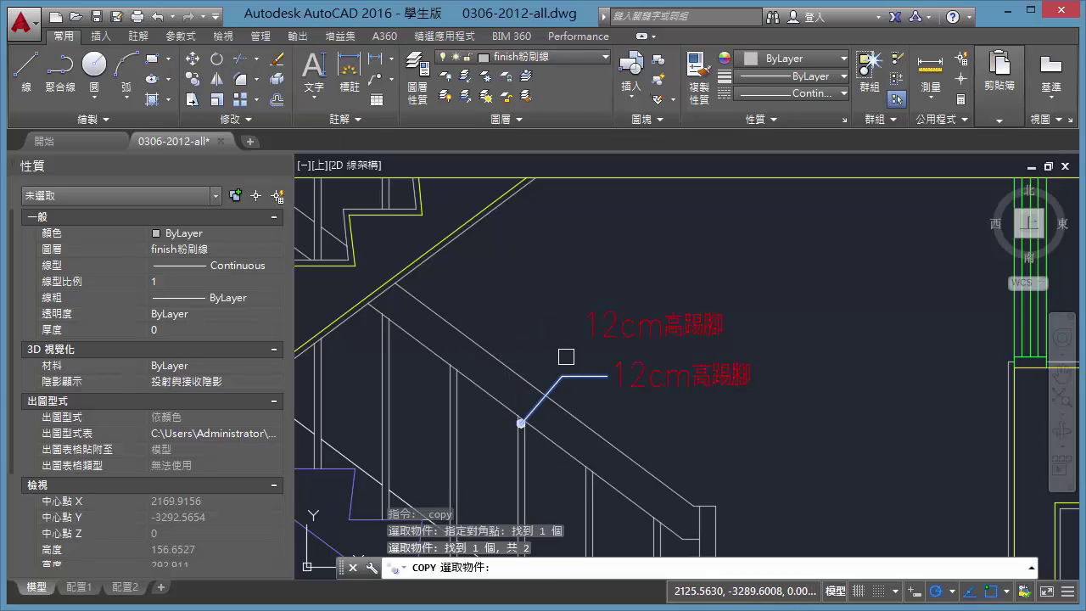
pyautogui.press('Return')
pyautogui.click(563, 316)
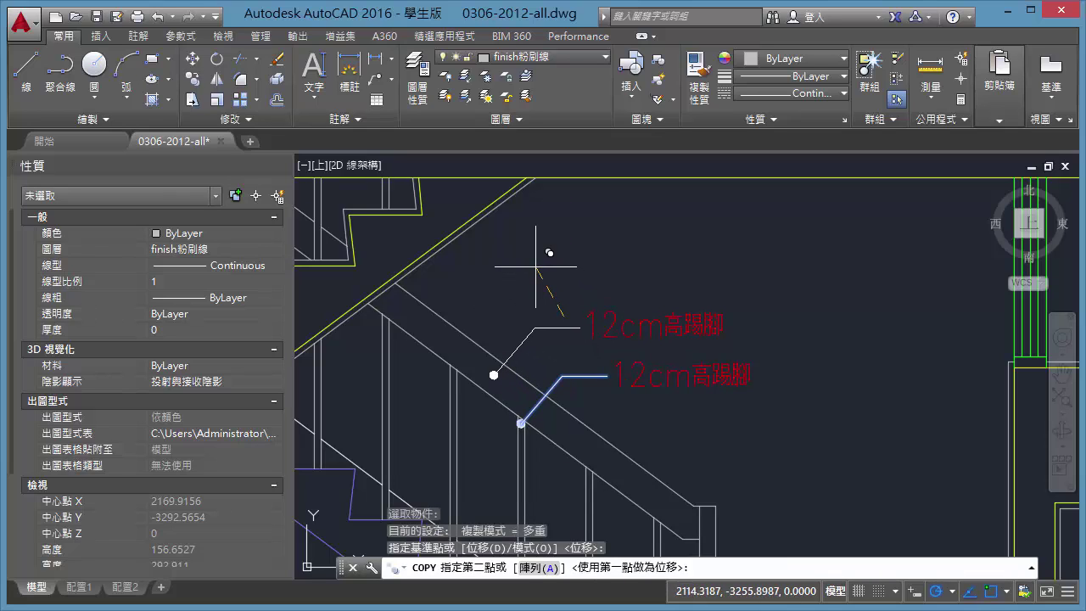
pyautogui.click(538, 265)
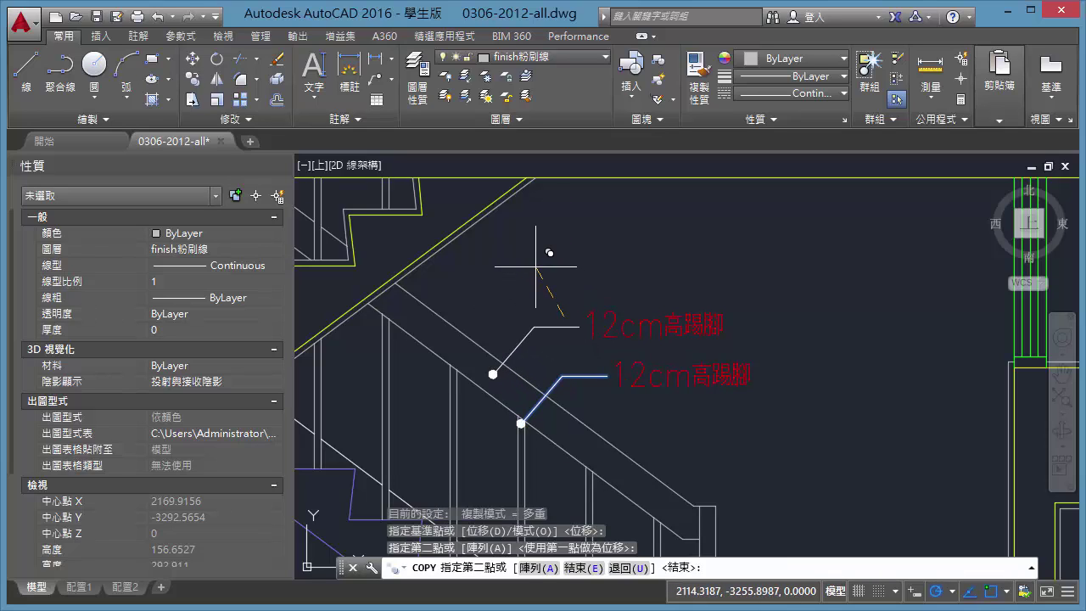
pyautogui.press('Return')
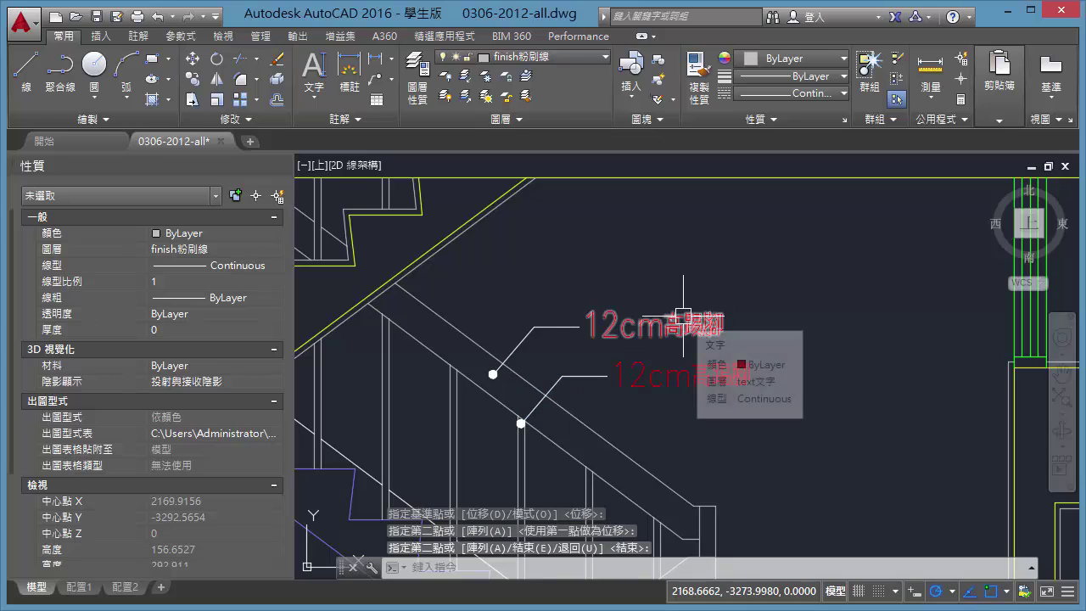
# Change the note texts to 硬木扶手6x12 and 1"方鐵管欄杆, then zoom out to the full section.
pyautogui.doubleClick(683, 316)
pyautogui.write('踢')
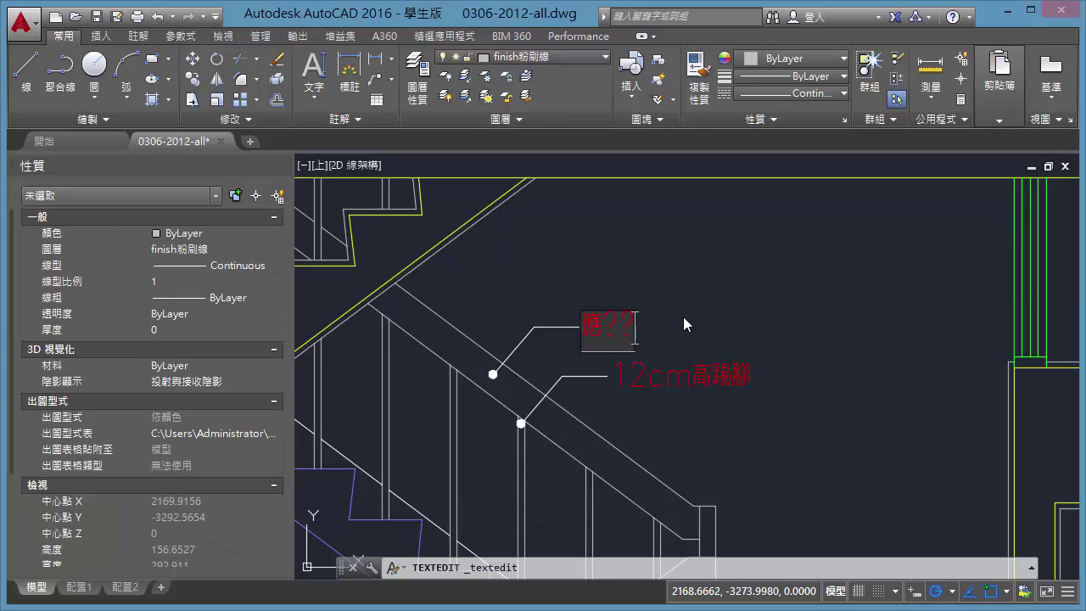
pyautogui.write('木樁??扶手')
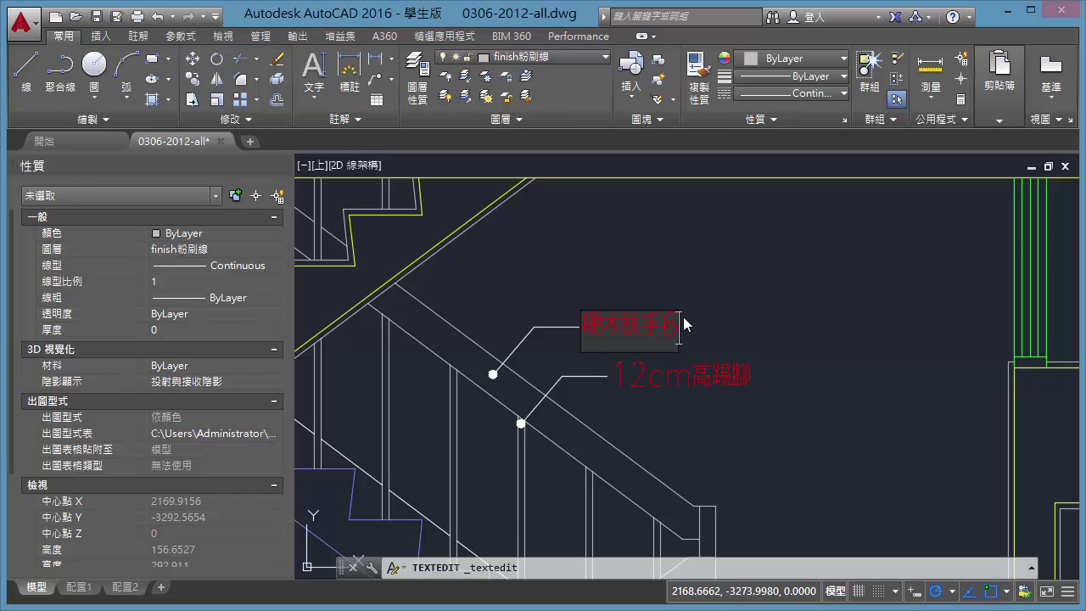
pyautogui.write('%%c12')
pyautogui.press('Return')
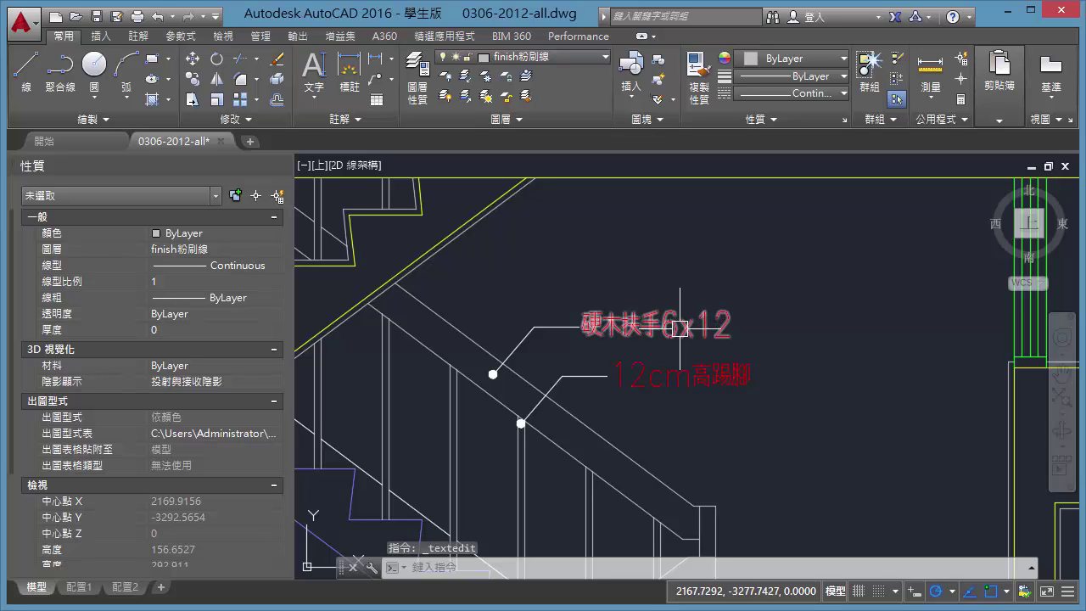
pyautogui.doubleClick(696, 358)
pyautogui.write('1"')
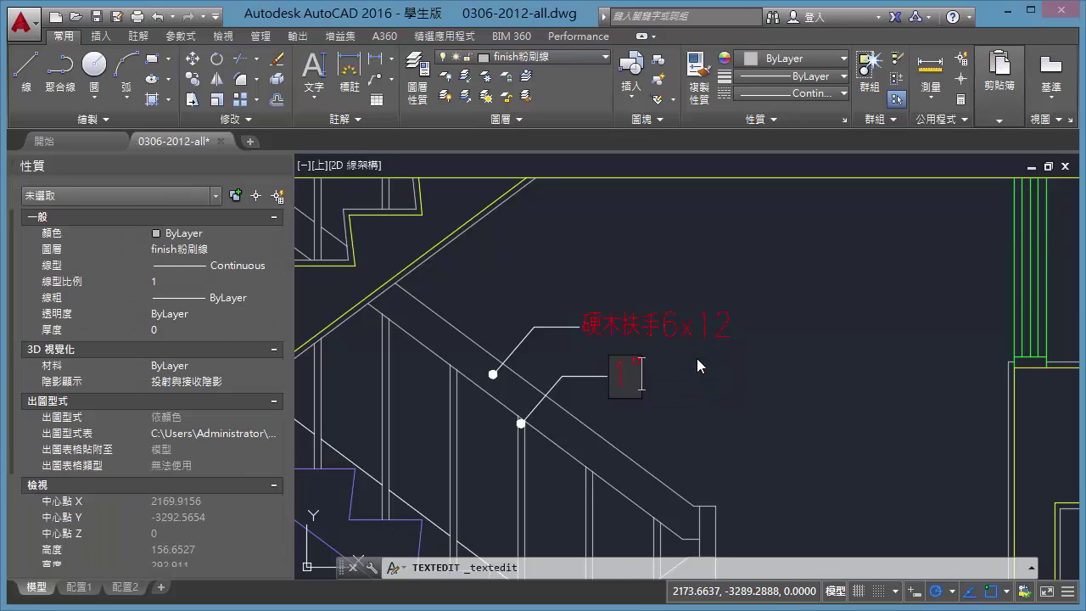
pyautogui.write('方')
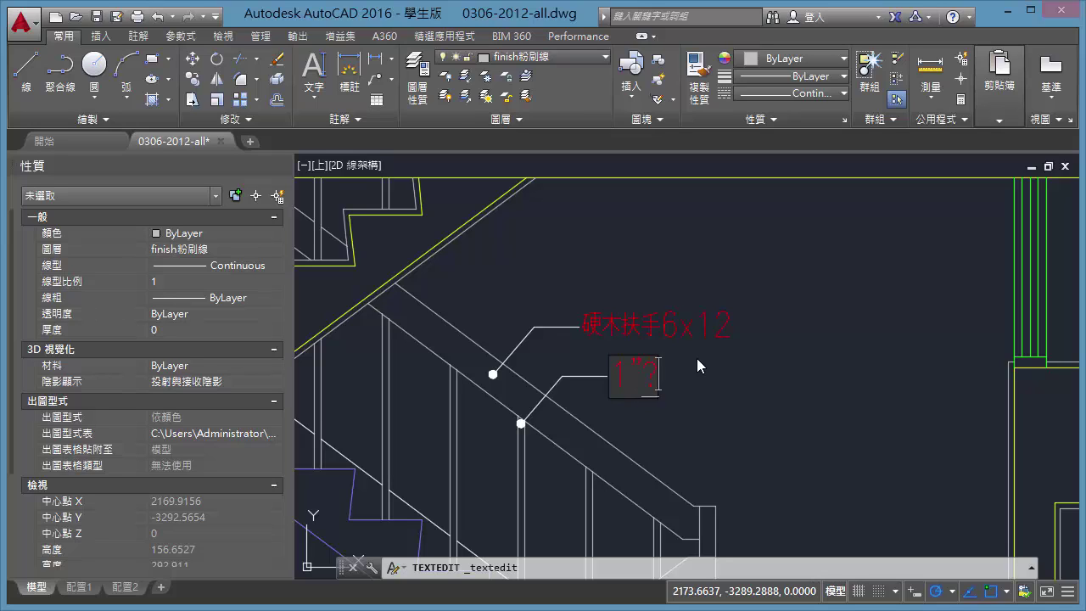
pyautogui.write('鐵管')
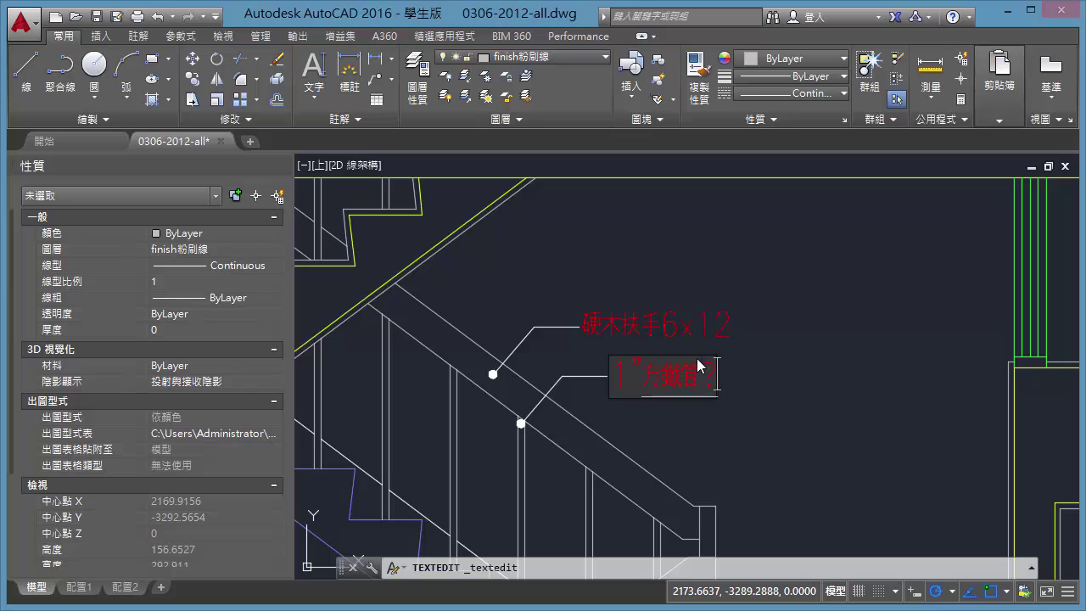
pyautogui.write('??')
pyautogui.press('Return')
pyautogui.press('Return')
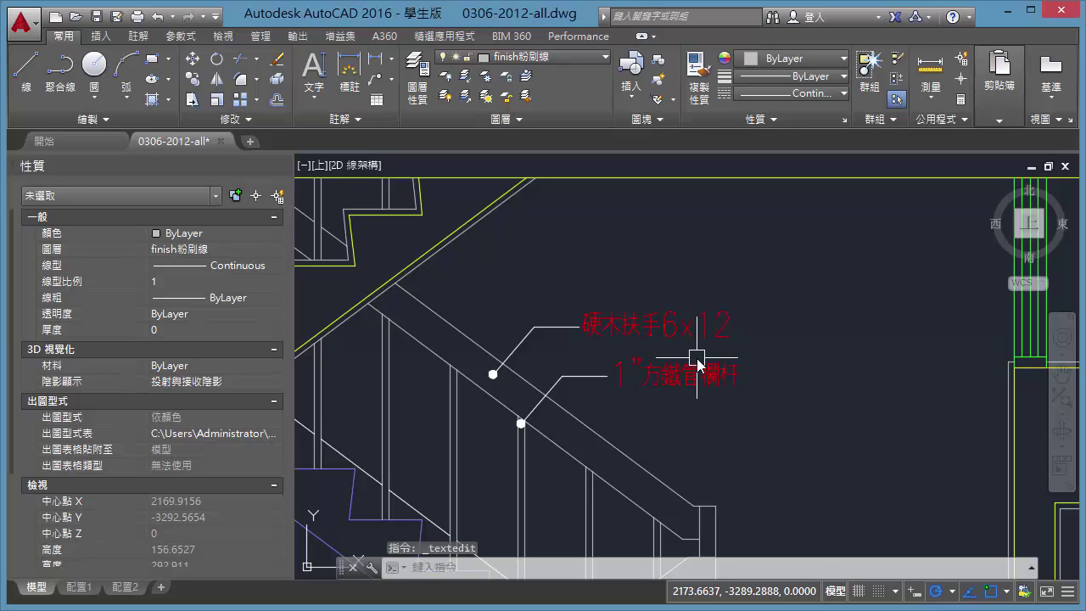
pyautogui.scroll(-3, 697, 358)
pyautogui.scroll(-1, 697, 358)
pyautogui.scroll(-1, 692, 348)
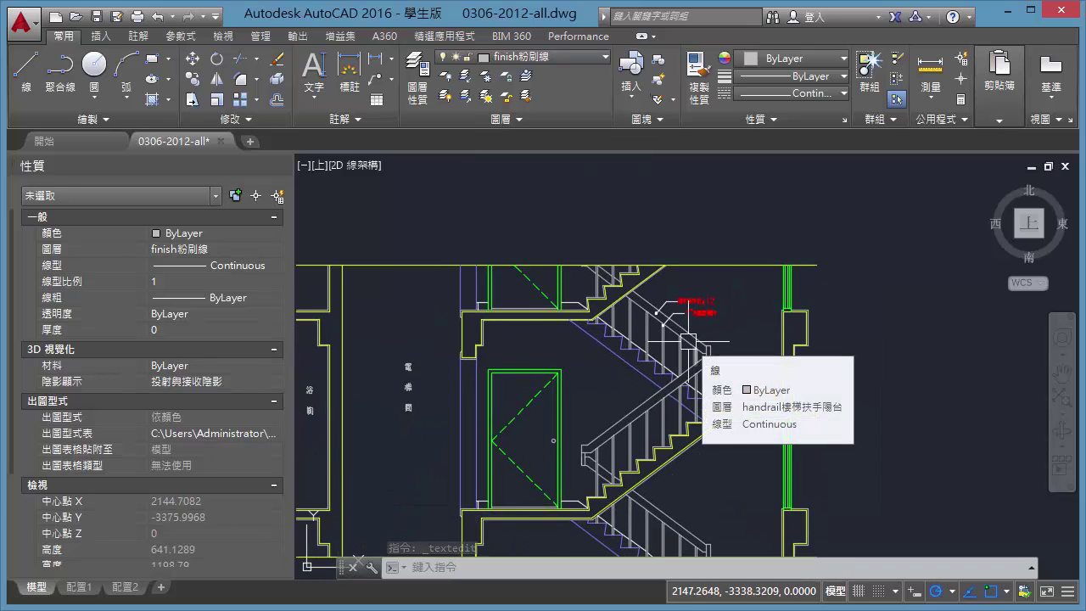
# Set the 電梯間 and 浴廁 room labels to text height 20 in Properties.
pyautogui.moveTo(536, 362); pyautogui.dragTo(622, 308, button='middle')
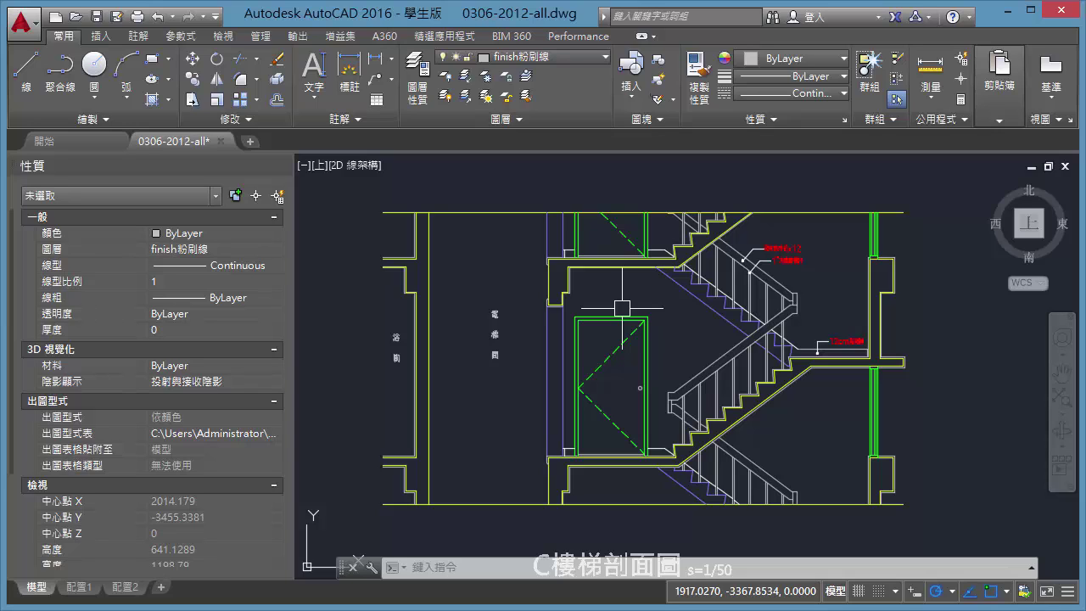
pyautogui.click(493, 329)
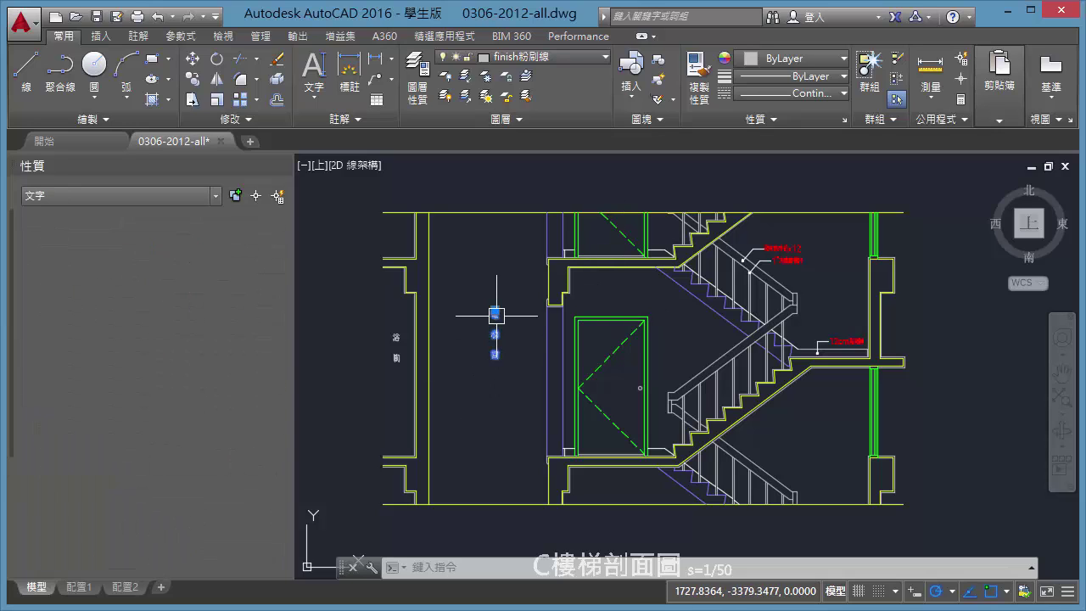
pyautogui.click(398, 338)
pyautogui.click(174, 498)
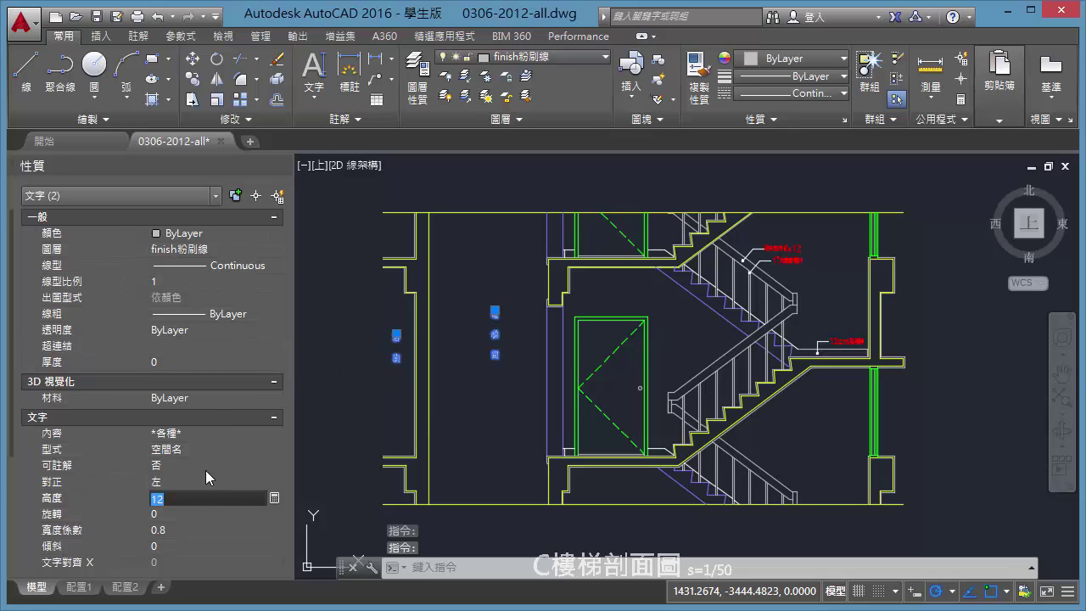
pyautogui.write('20')
pyautogui.press('Tab')
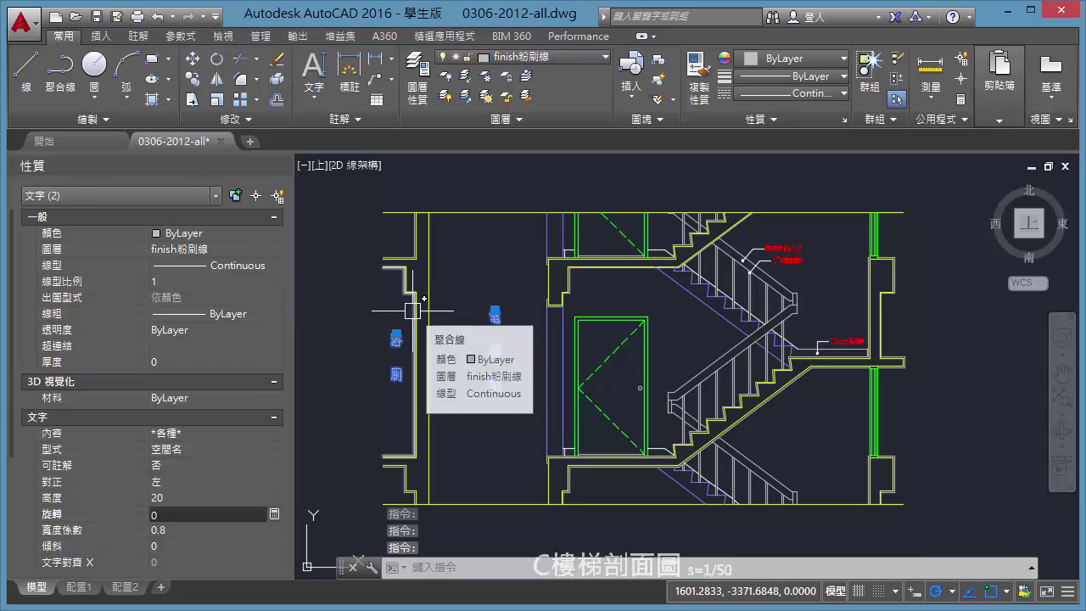
pyautogui.moveTo(413, 311)
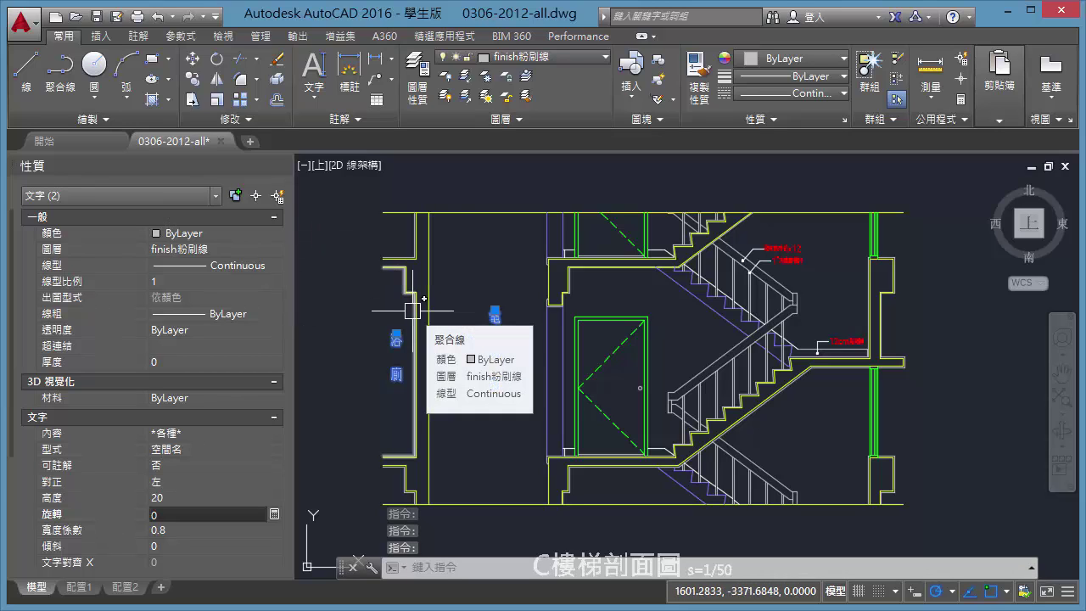
pyautogui.press('Escape')
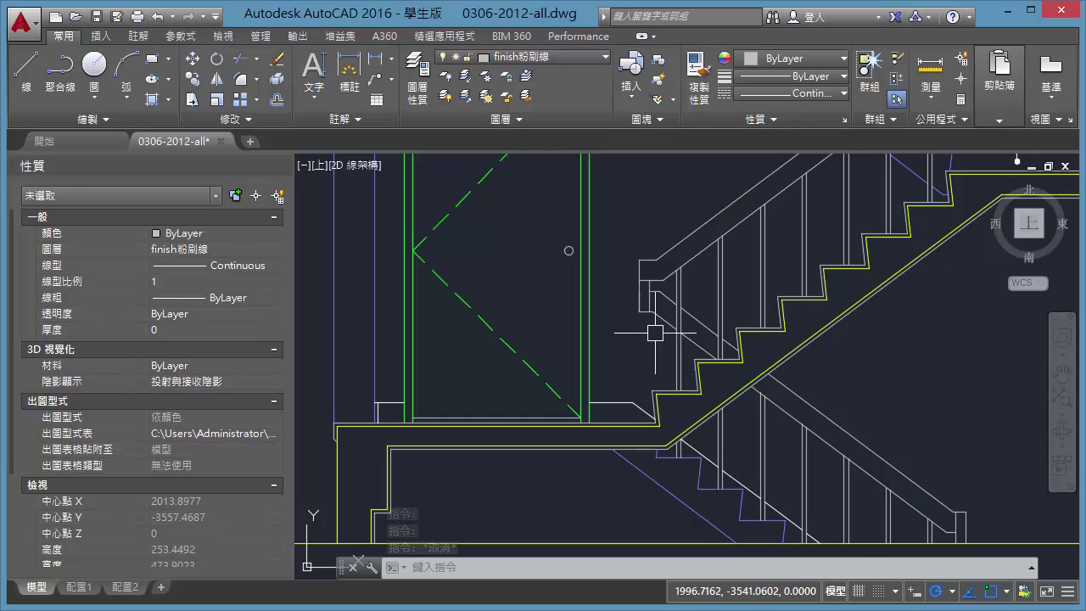
# Review the ss30 dimension style in Dimension Style Manager, then start a linear dimension.
pyautogui.scroll(3, 691, 328)
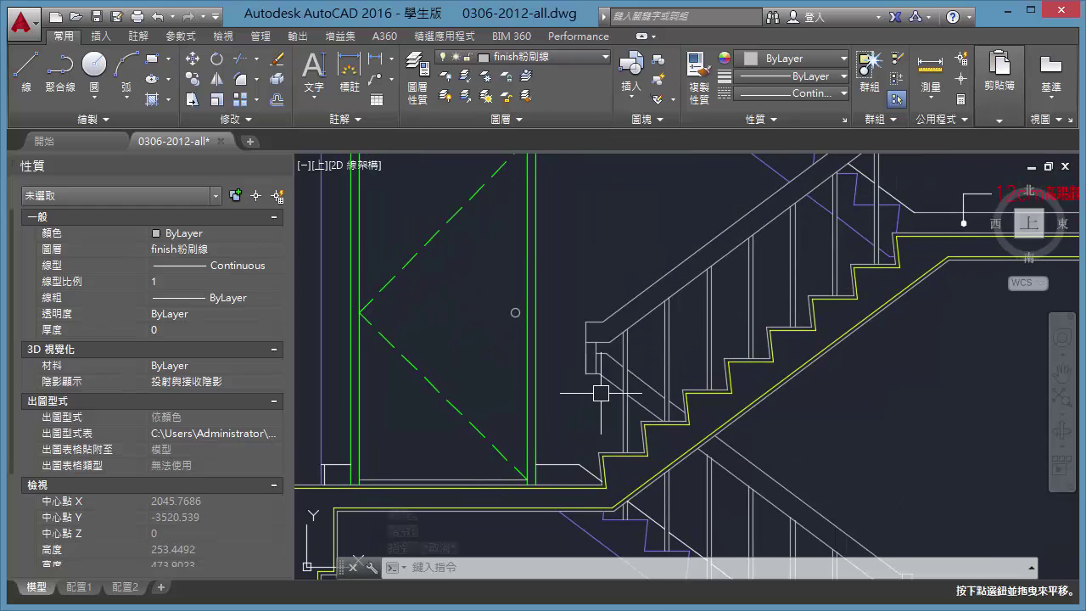
pyautogui.click(357, 119)
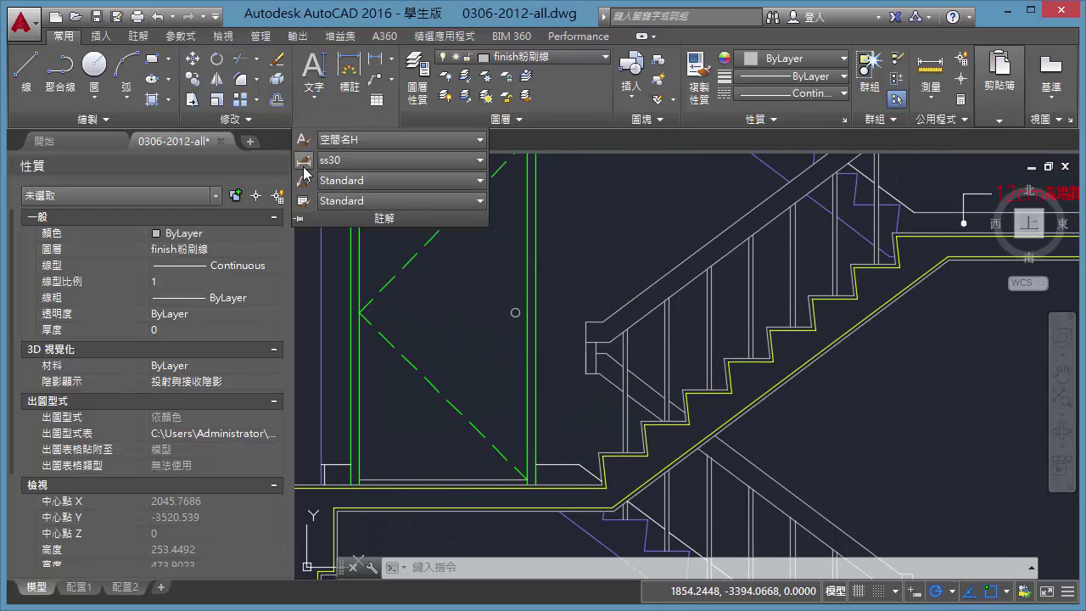
pyautogui.click(303, 163)
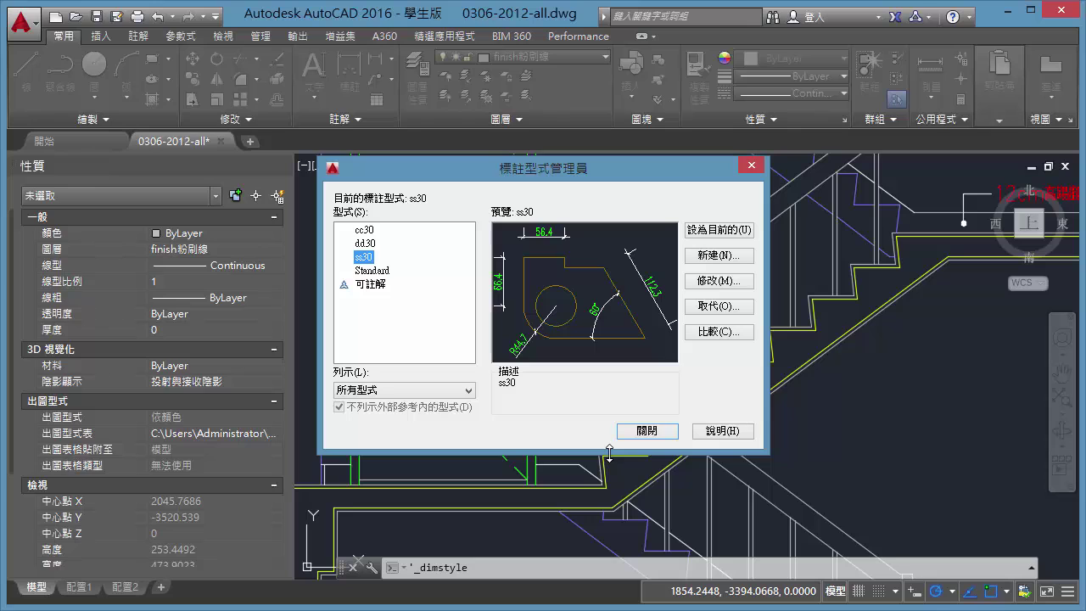
pyautogui.click(647, 431)
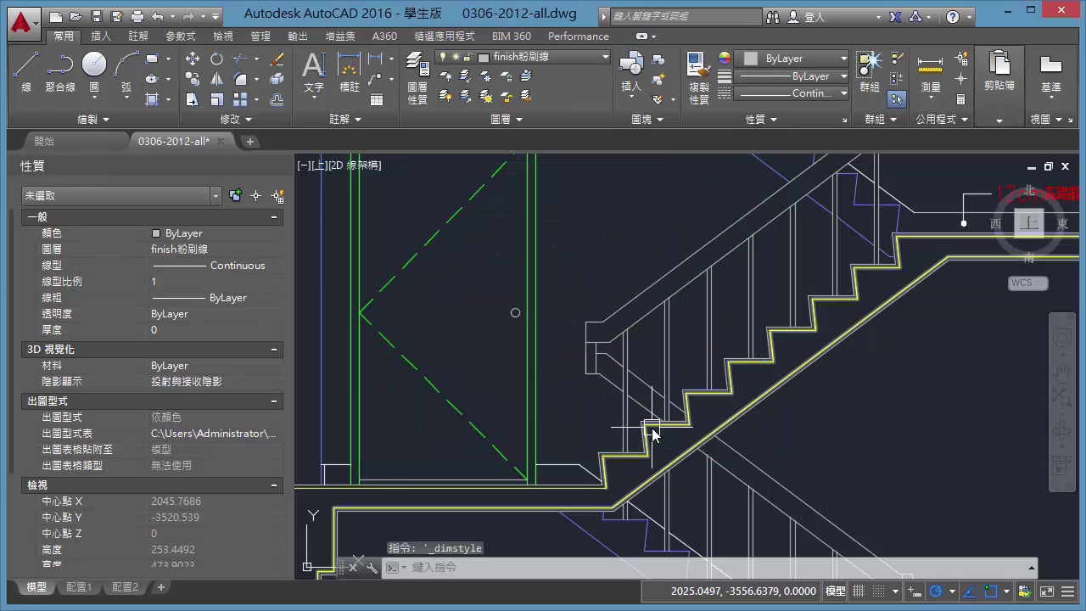
pyautogui.click(391, 57)
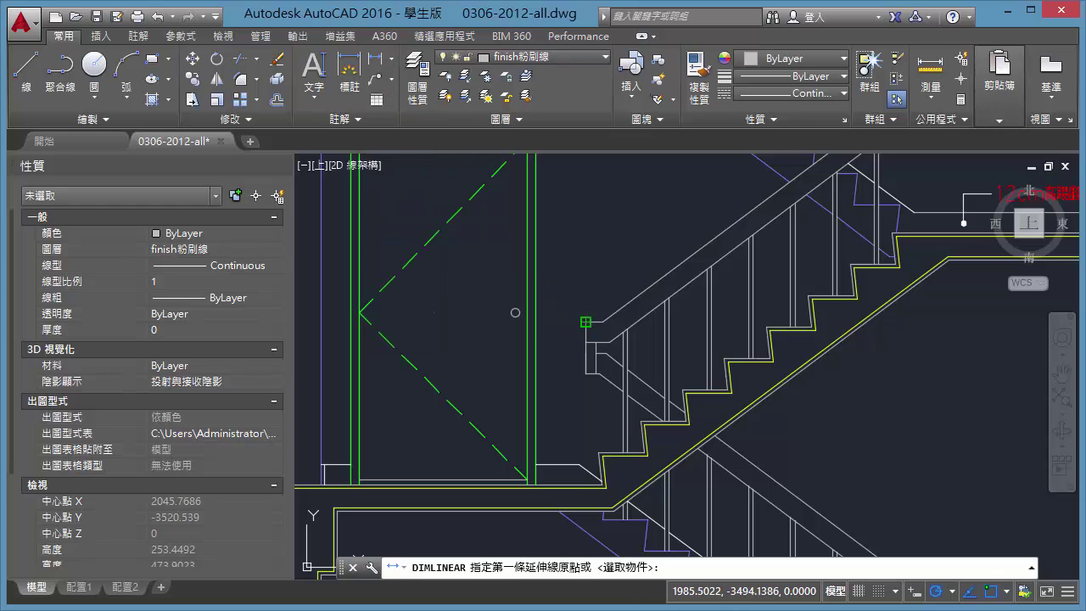
# Place a vertical 80 dimension from the handrail end beside the rail.
pyautogui.click(585, 322)
pyautogui.scroll(4, 604, 464)
pyautogui.click(597, 443)
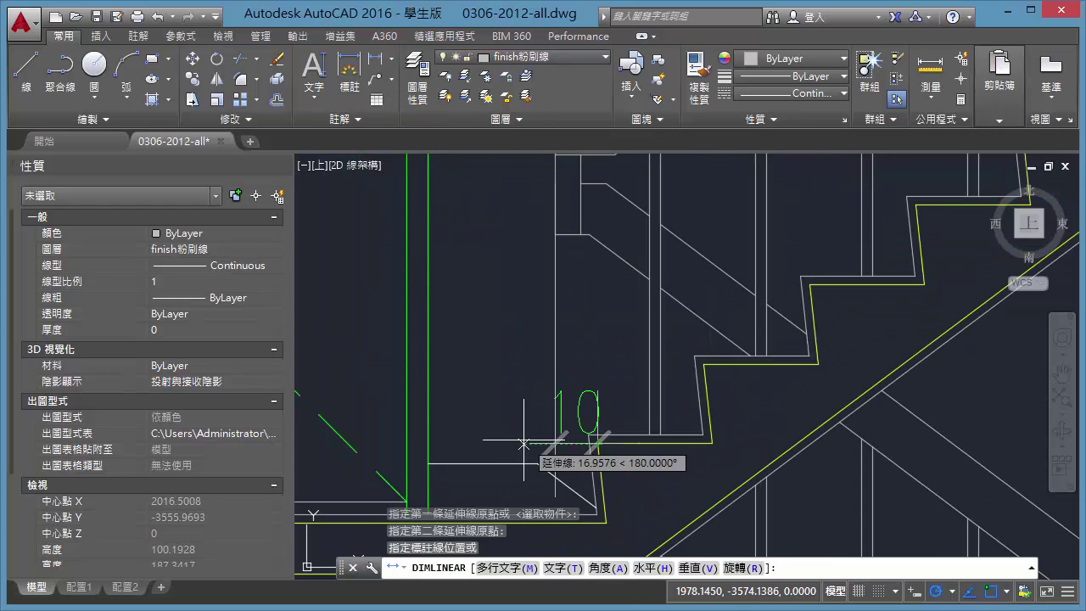
pyautogui.scroll(-4, 490, 404)
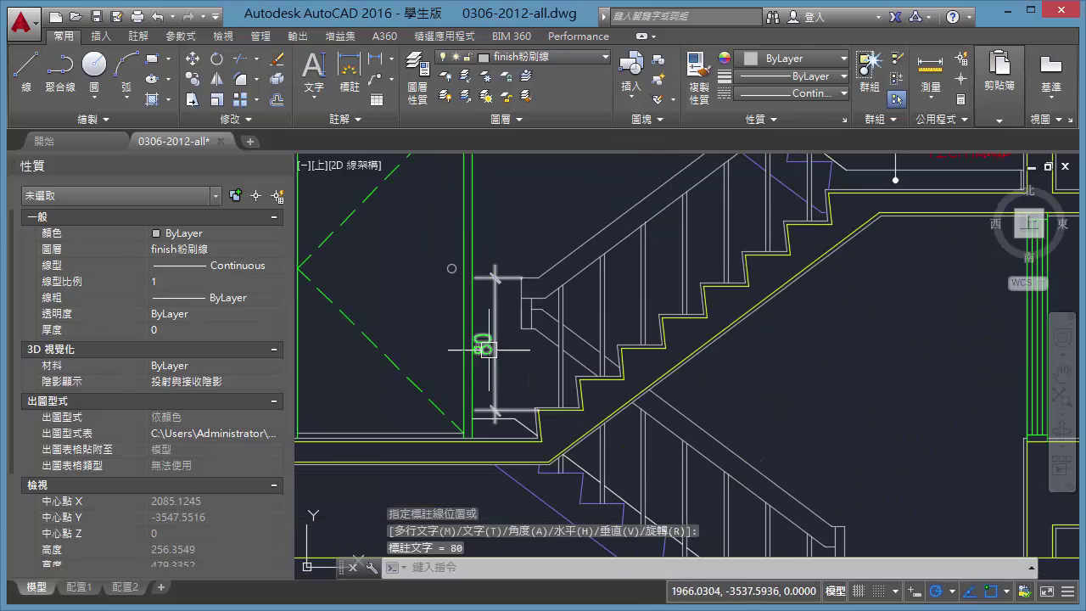
pyautogui.click(495, 338)
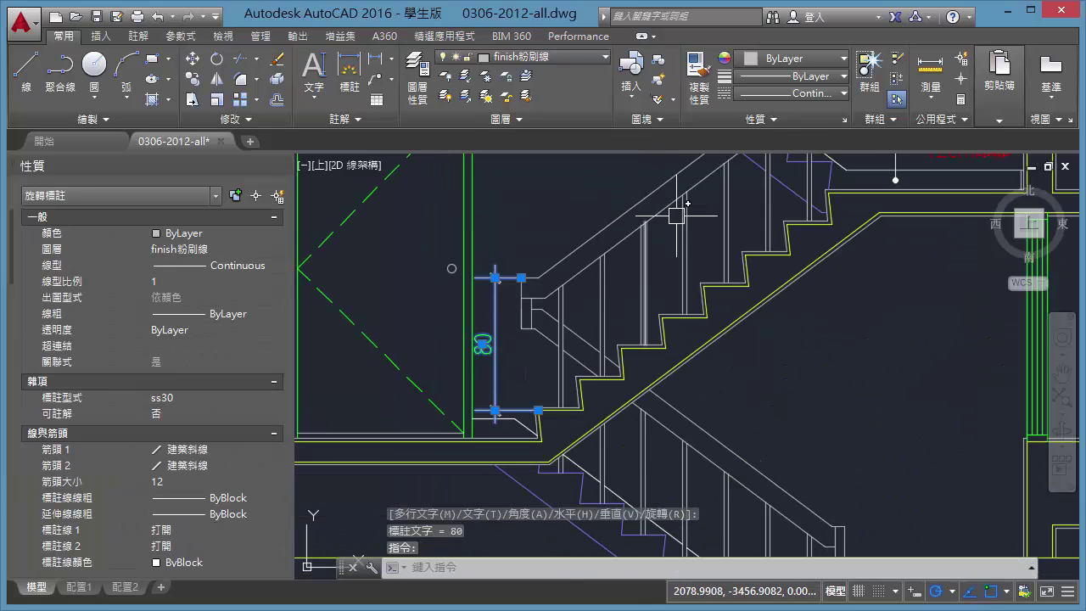
# Move the 80 dimension onto the dim標註 layer and turn that layer on.
pyautogui.click(582, 57)
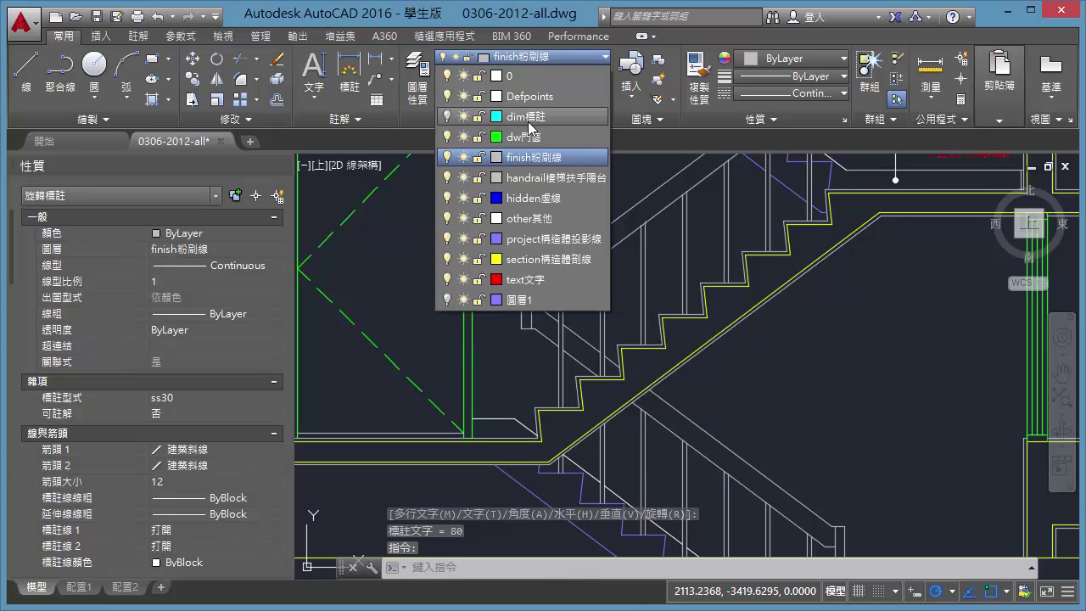
pyautogui.click(533, 111)
pyautogui.click(374, 448)
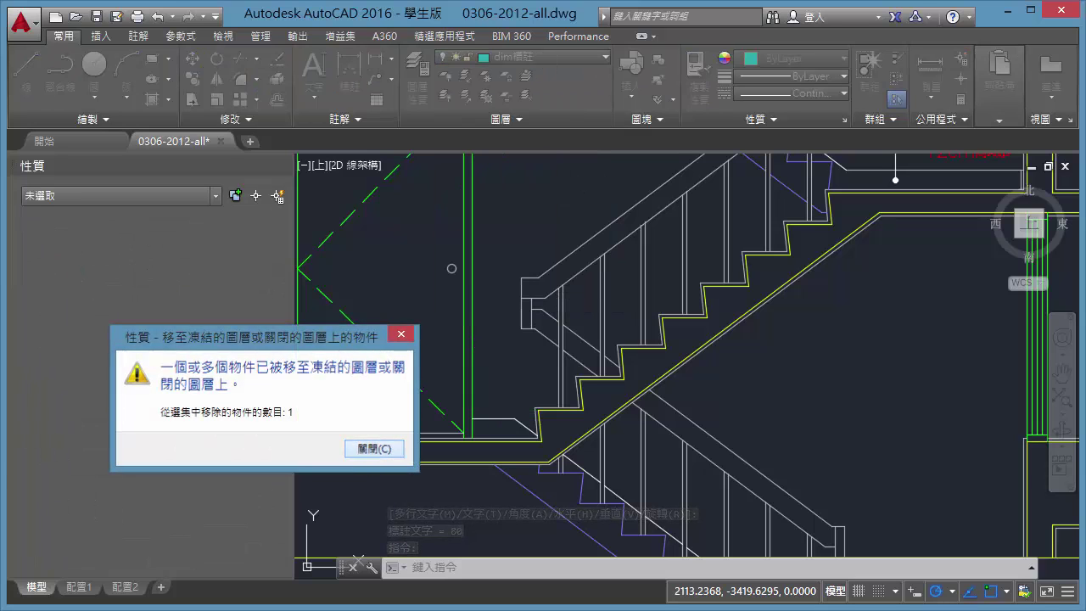
pyautogui.click(534, 59)
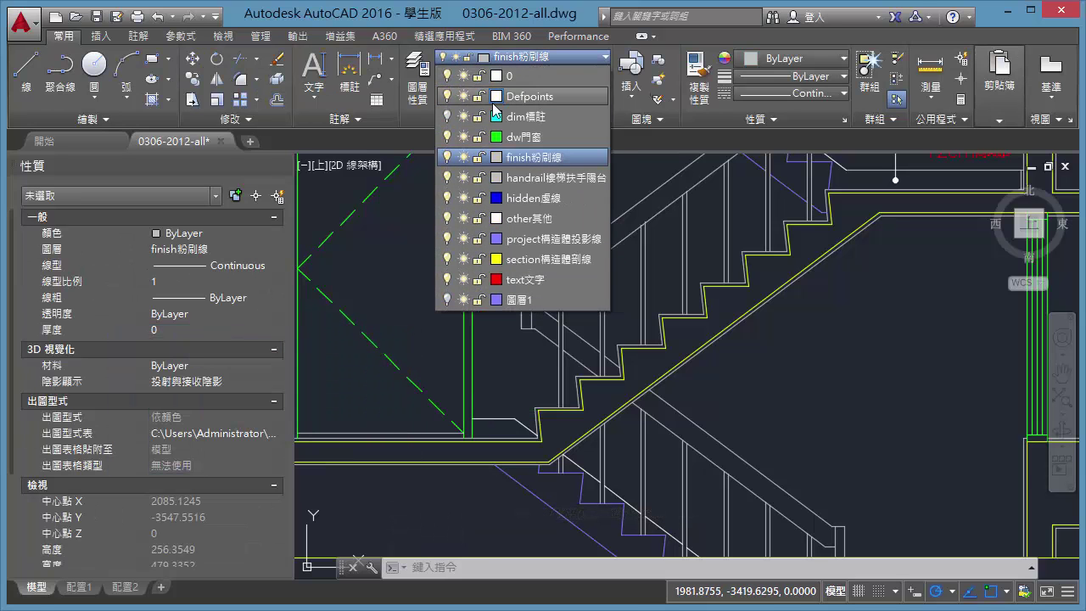
pyautogui.click(447, 117)
pyautogui.click(460, 315)
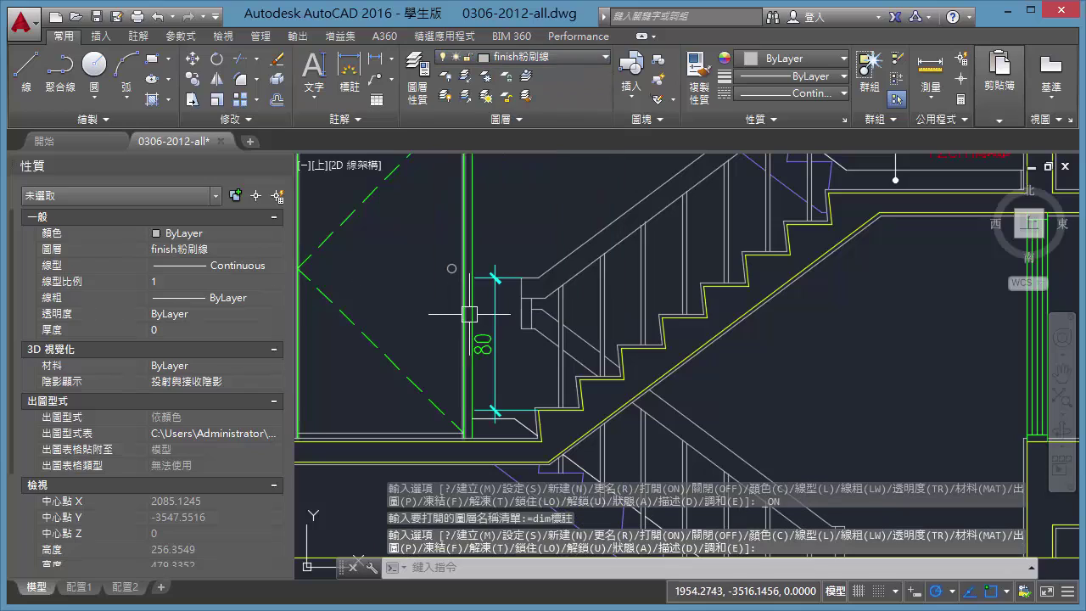
pyautogui.click(493, 307)
pyautogui.press('Return')
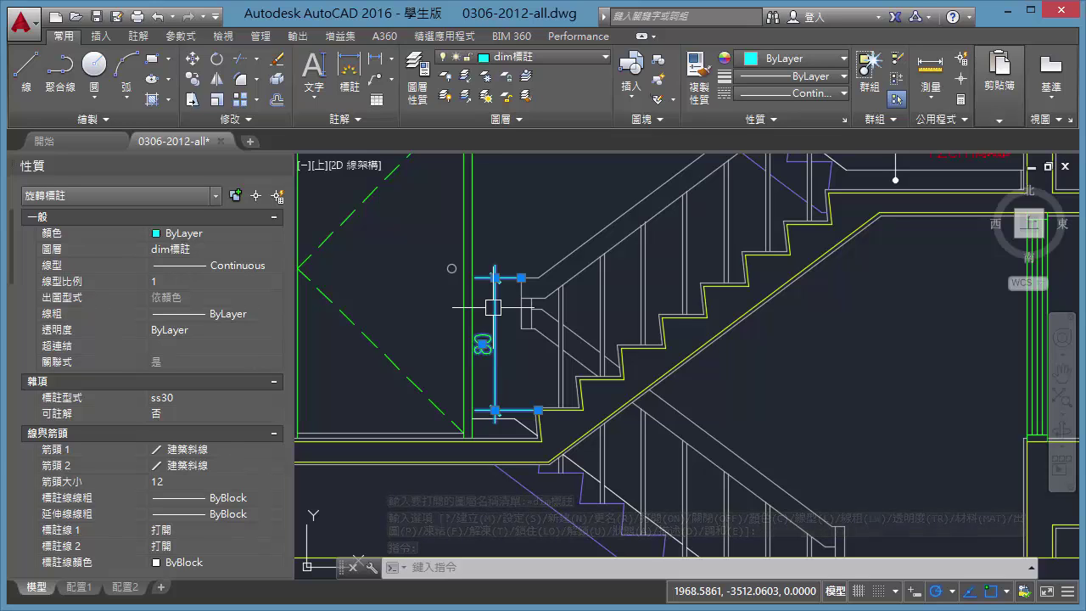
# Change the ss30 style's overall scale on the Fit tab from 0.5 to 0.3.
pyautogui.click(341, 119)
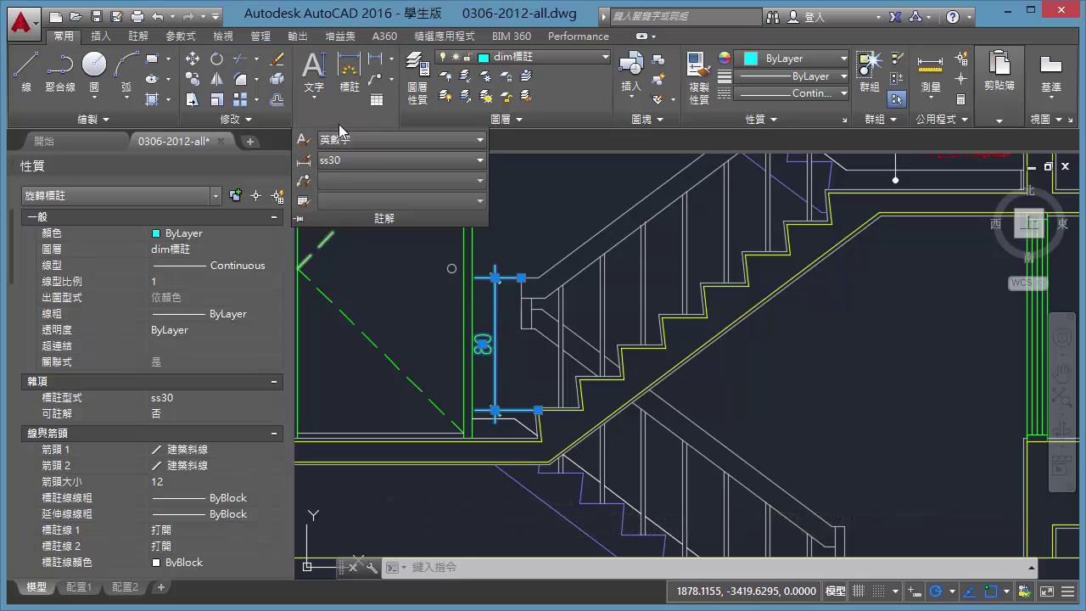
pyautogui.click(307, 161)
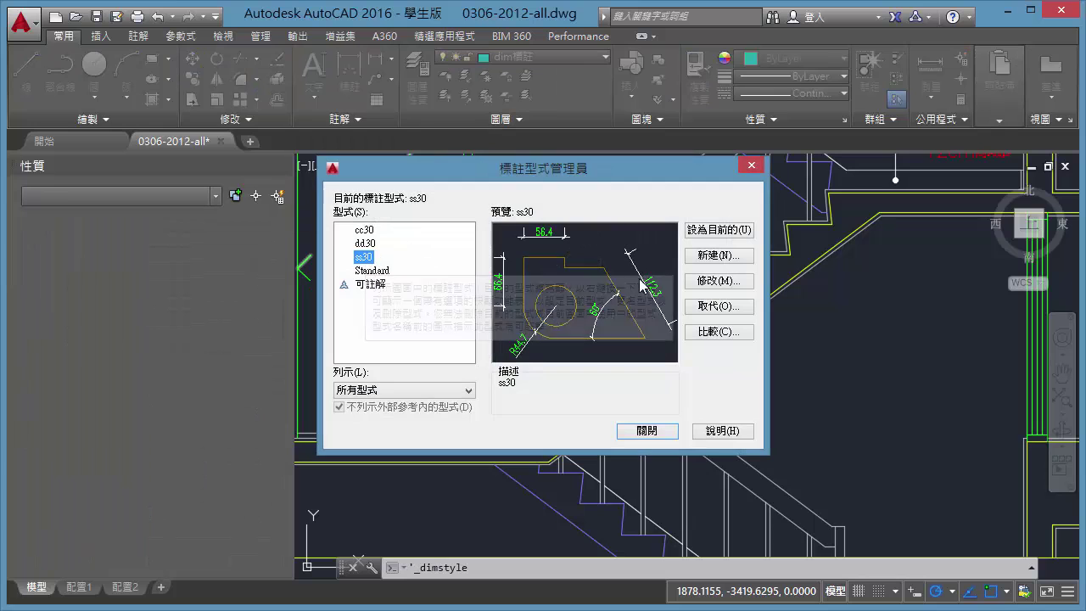
pyautogui.click(716, 282)
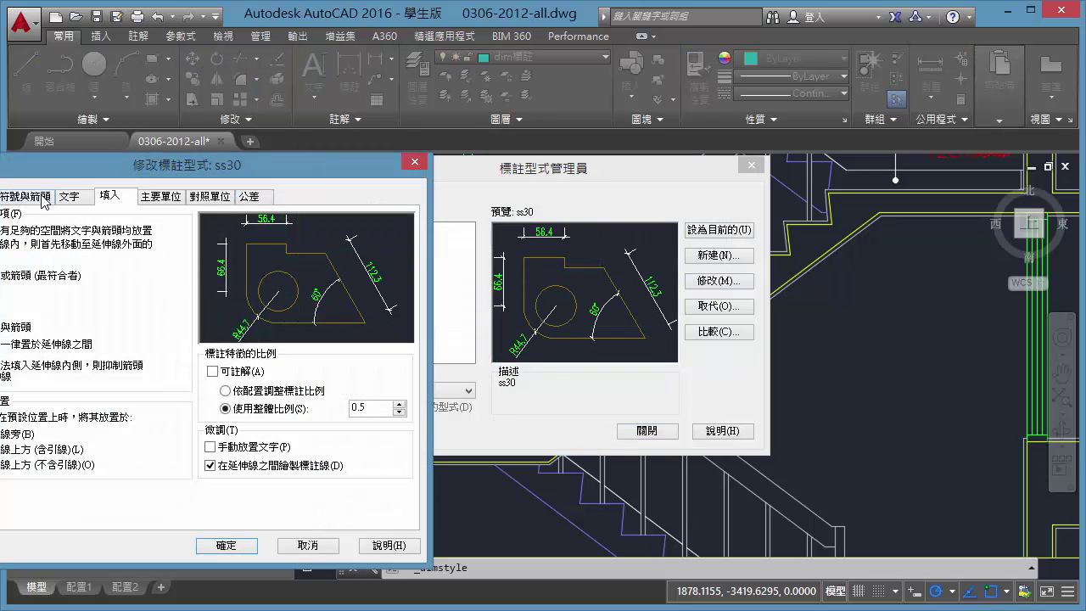
pyautogui.click(13, 196)
pyautogui.click(36, 196)
pyautogui.click(85, 196)
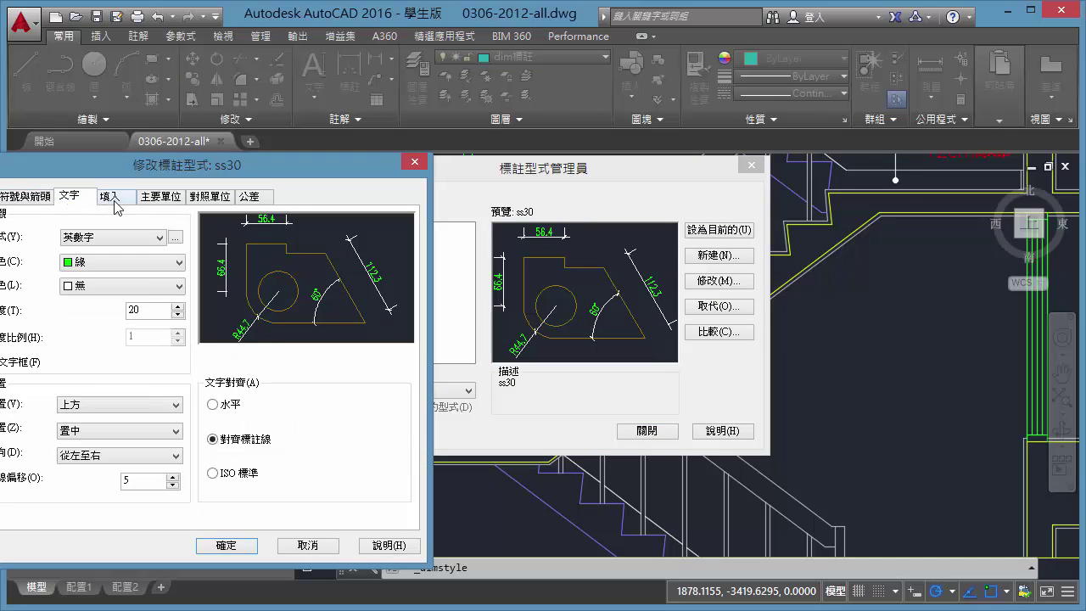
pyautogui.click(118, 196)
pyautogui.moveTo(154, 153); pyautogui.dragTo(264, 151)
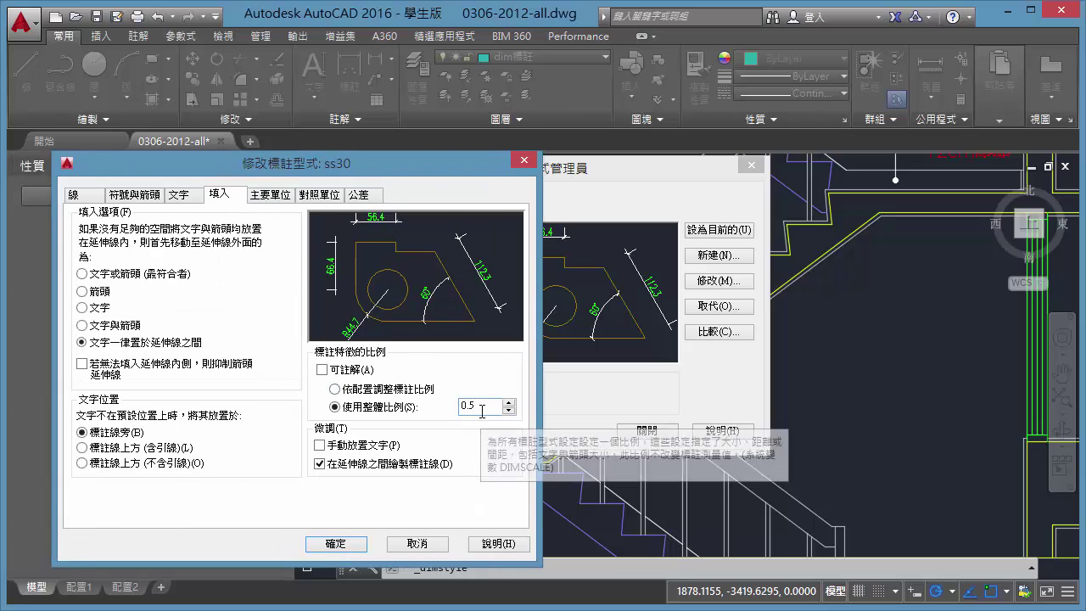
pyautogui.click(481, 407)
pyautogui.press('BackSpace')
pyautogui.write('3')
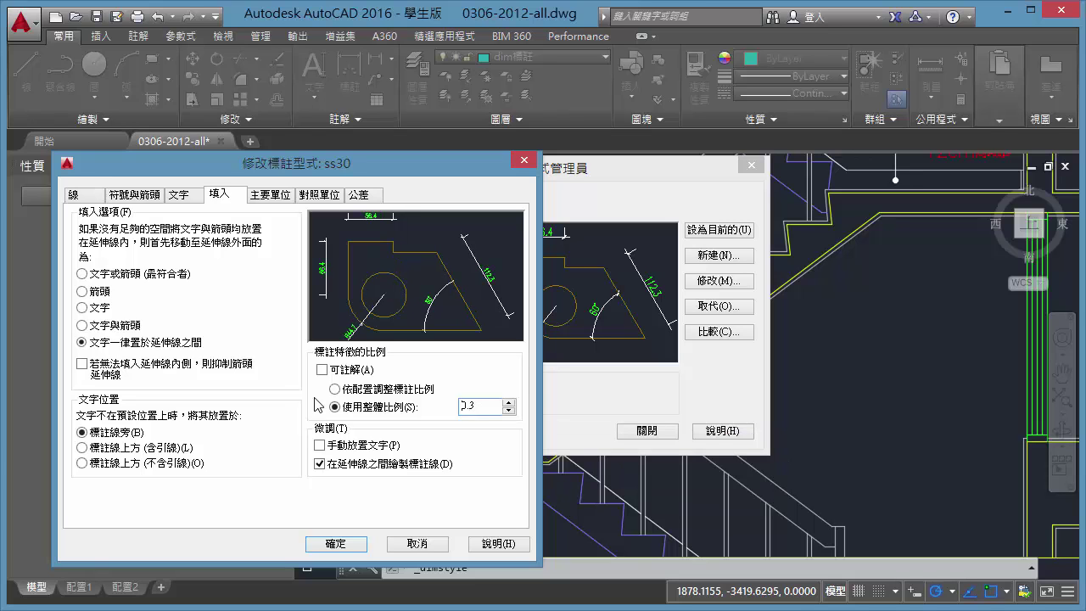
pyautogui.click(344, 545)
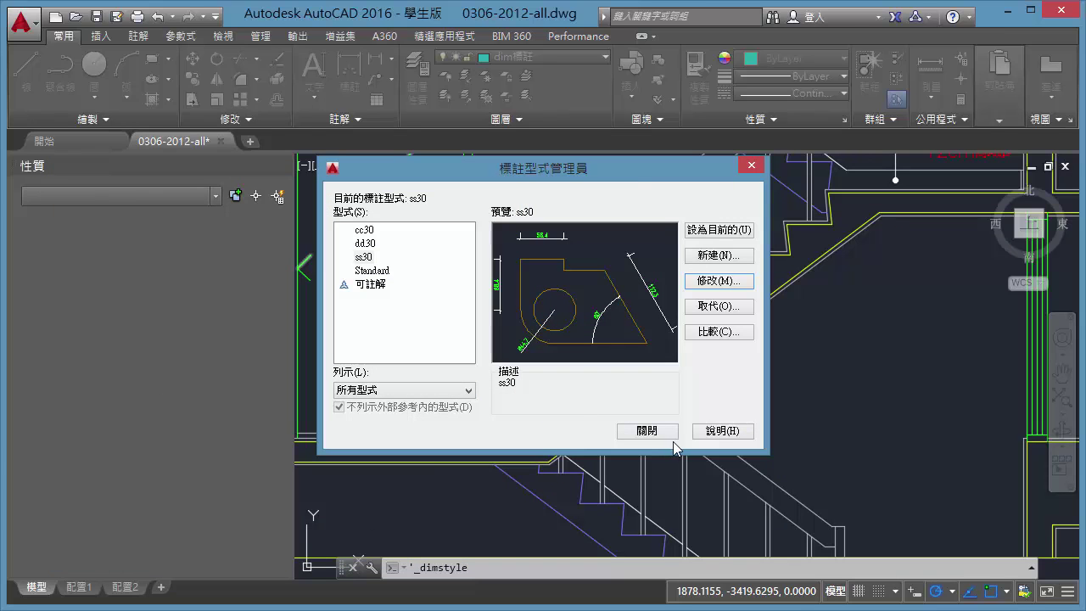
pyautogui.click(651, 431)
pyautogui.scroll(2, 497, 347)
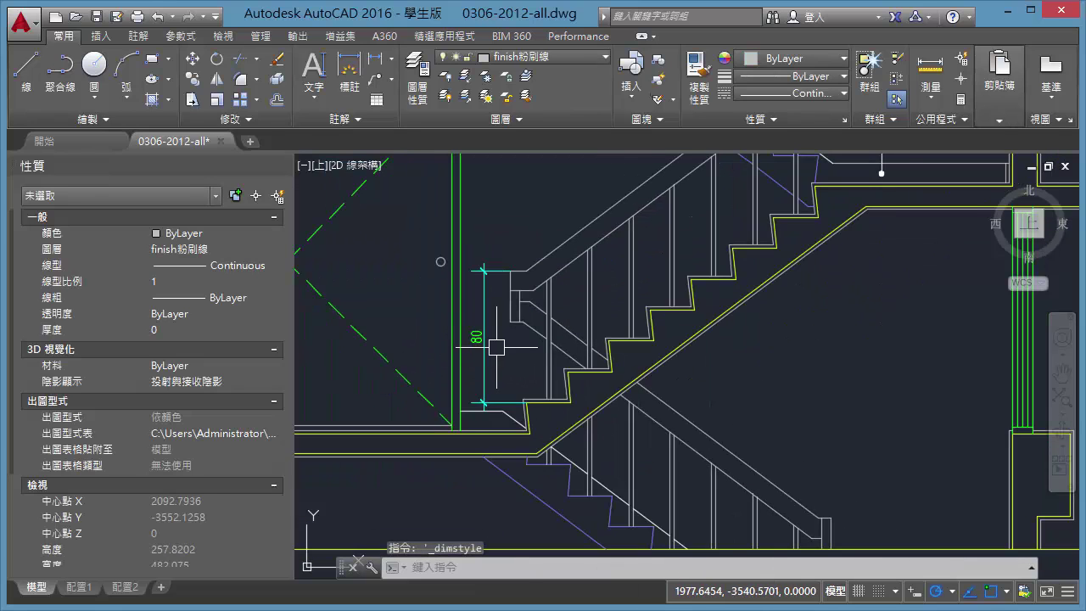
# Check the 80 dimension, then frame the base of the right wall for a new linear dimension.
pyautogui.scroll(2, 482, 343)
pyautogui.scroll(2, 475, 336)
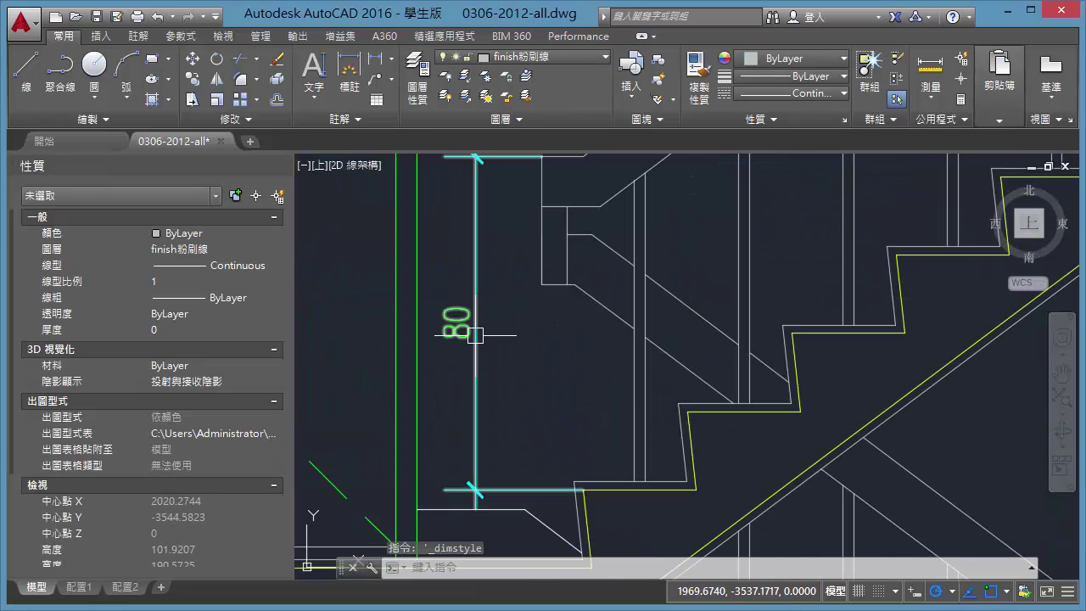
pyautogui.click(475, 336)
pyautogui.scroll(-5, 514, 356)
pyautogui.press('Escape')
pyautogui.scroll(2, 731, 388)
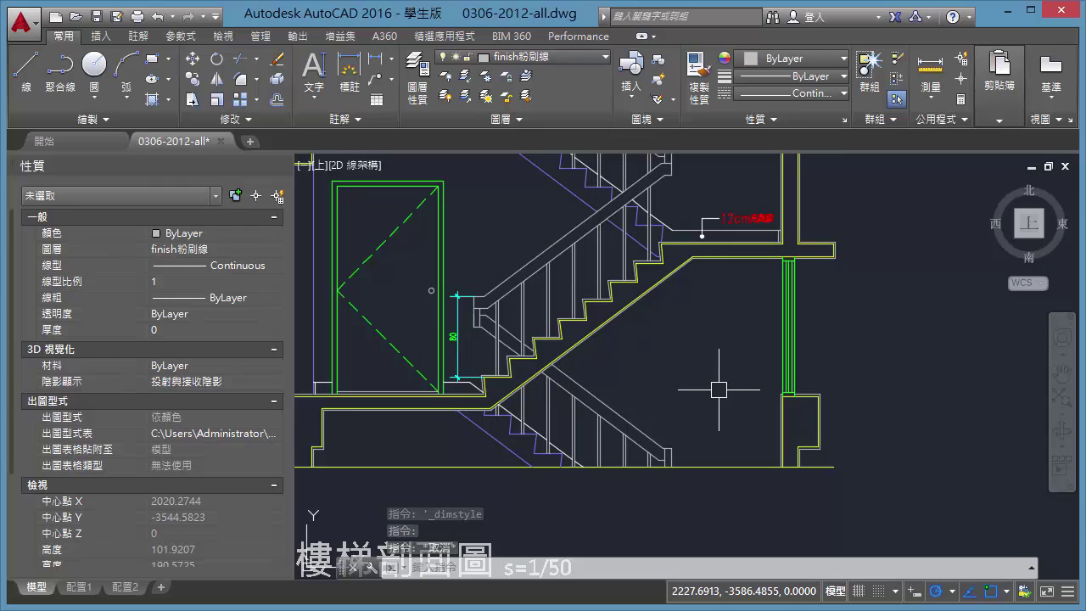
pyautogui.scroll(-7, 719, 390)
pyautogui.scroll(-2, 594, 433)
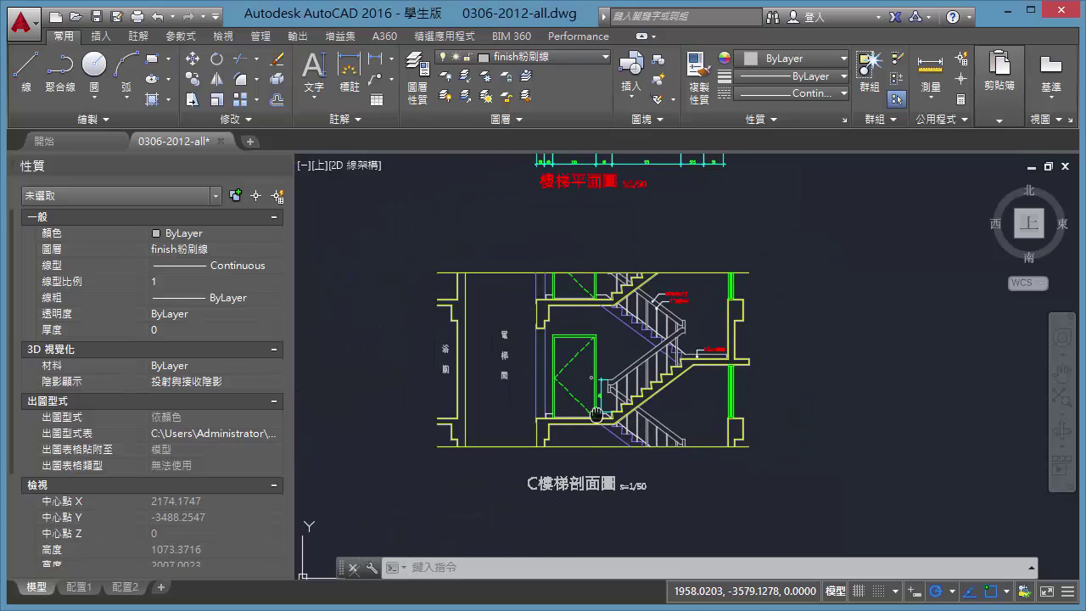
pyautogui.scroll(1, 577, 450)
pyautogui.scroll(1, 594, 399)
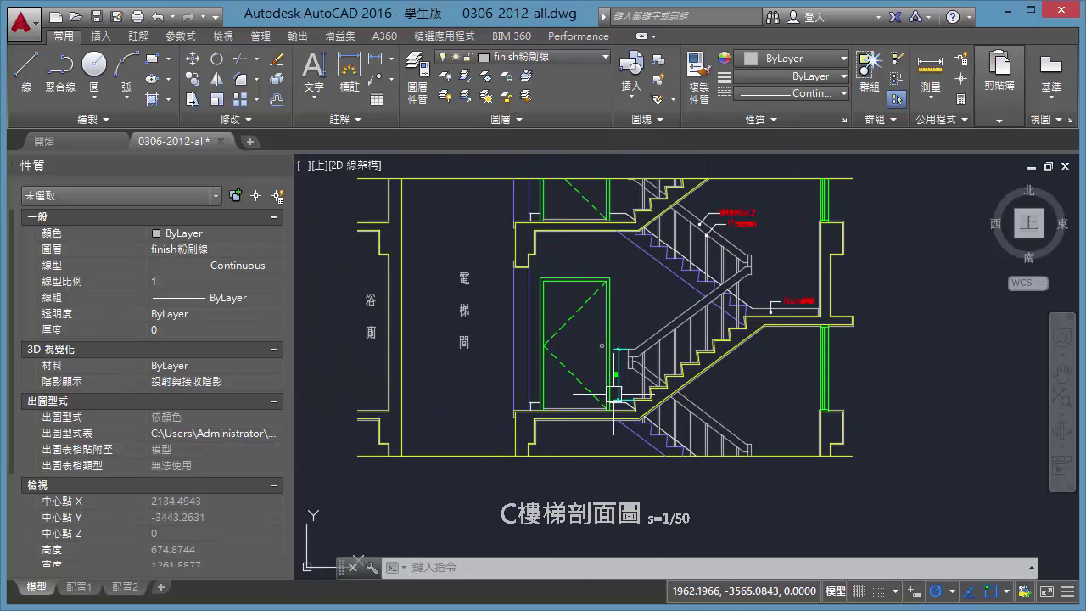
pyautogui.moveTo(601, 381)
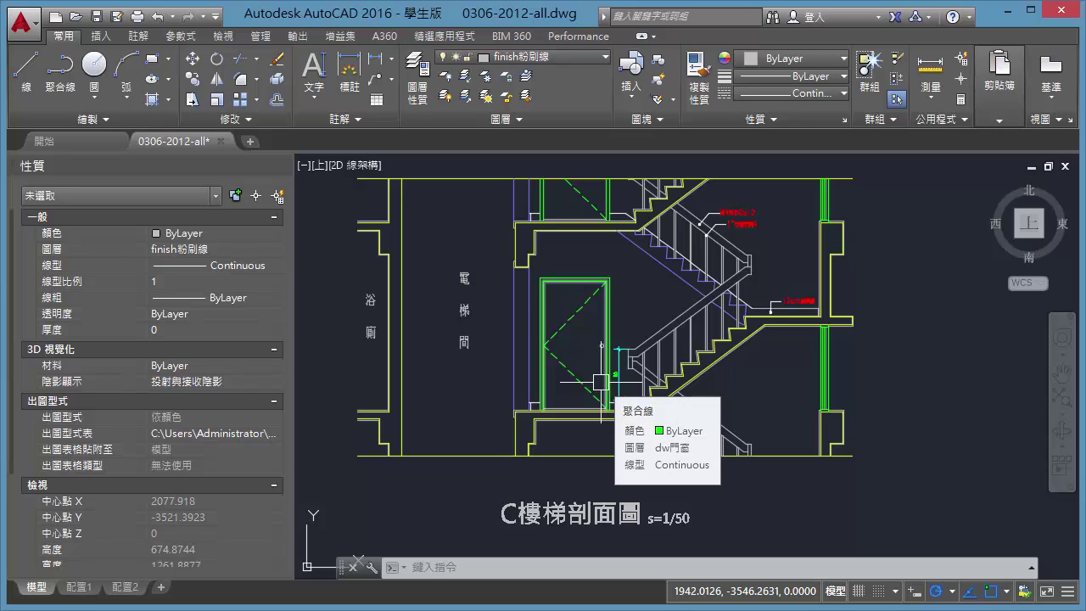
pyautogui.scroll(2, 601, 381)
pyautogui.scroll(4, 610, 373)
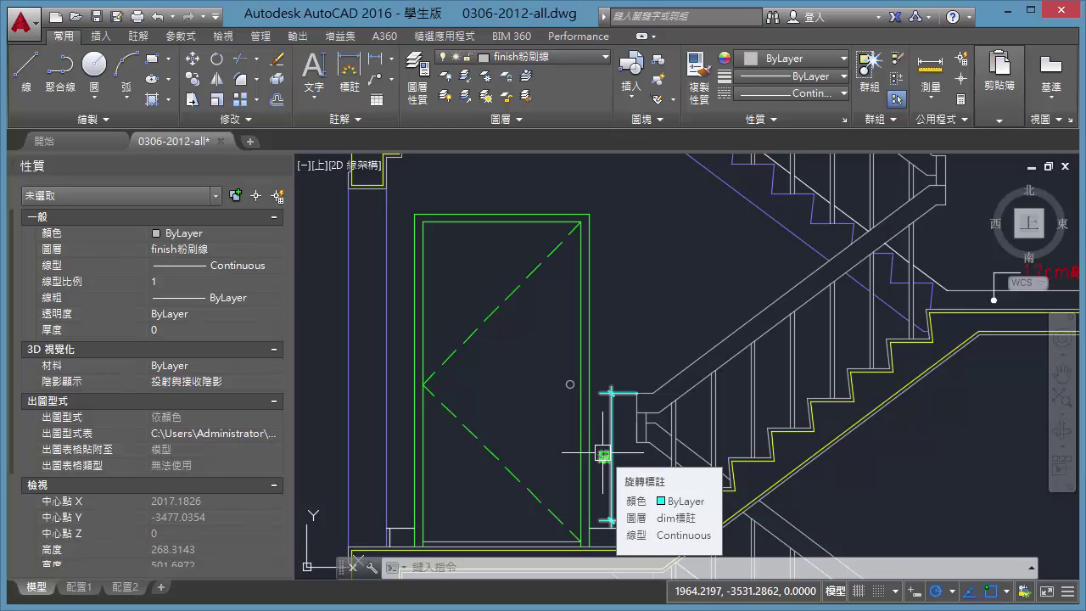
pyautogui.scroll(-2, 600, 351)
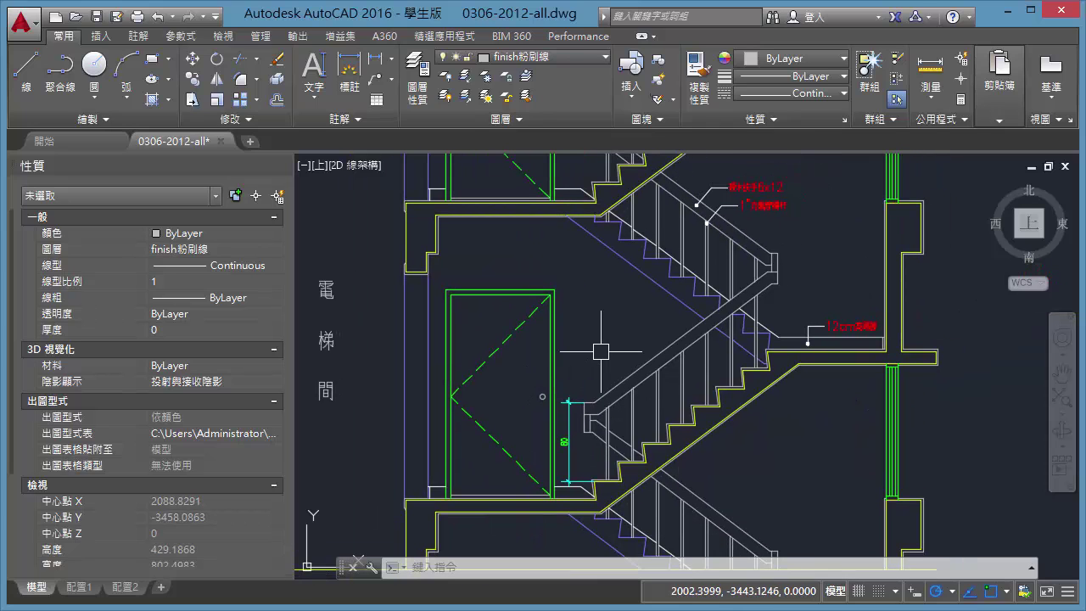
pyautogui.moveTo(677, 416); pyautogui.dragTo(556, 360, button='middle')
pyautogui.scroll(2, 775, 495)
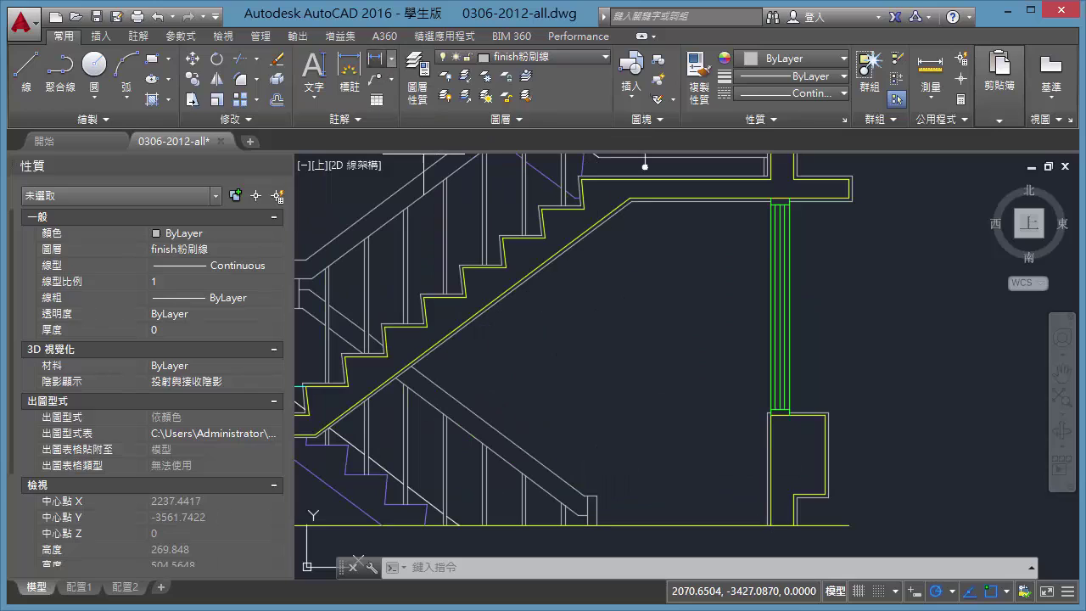
pyautogui.click(376, 60)
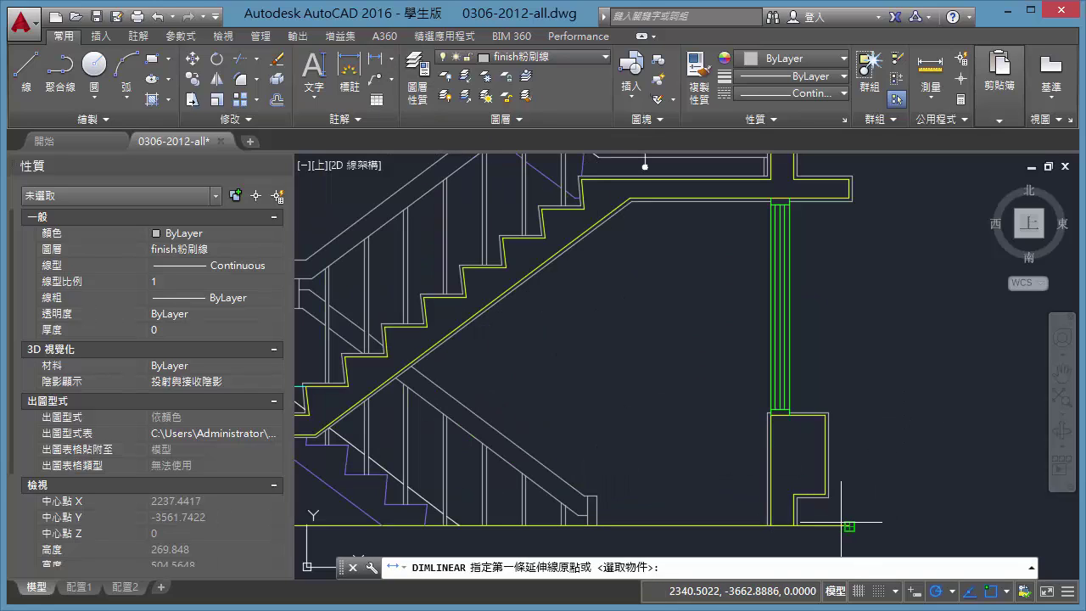
# Place a vertical 20 dimension up from the floor corner on the right wall.
pyautogui.click(850, 526)
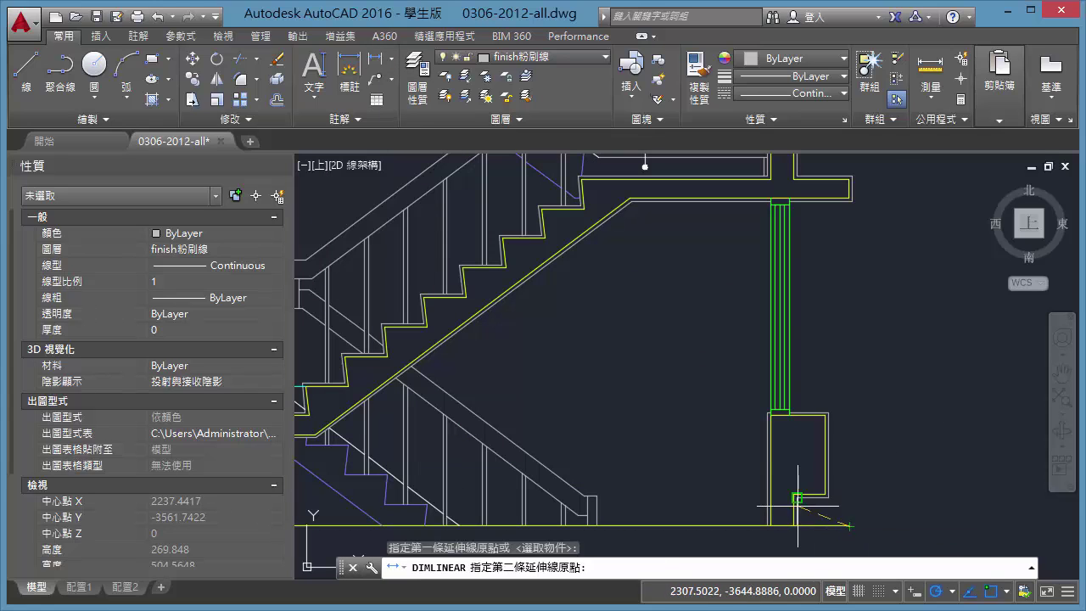
pyautogui.scroll(5, 811, 505)
pyautogui.click(896, 469)
pyautogui.scroll(-2, 882, 475)
pyautogui.scroll(-1, 874, 484)
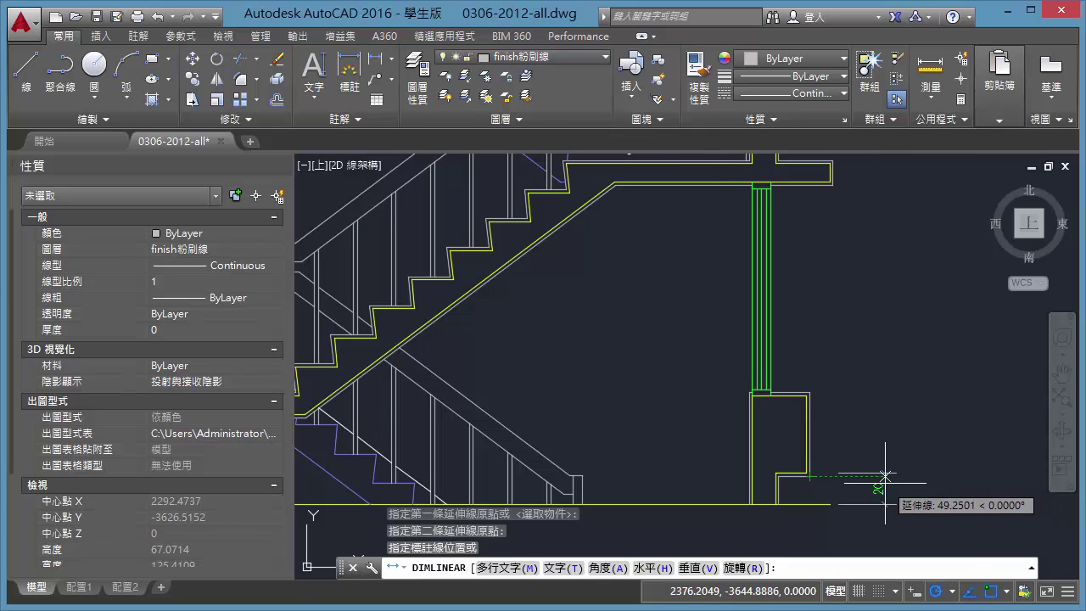
pyautogui.click(896, 475)
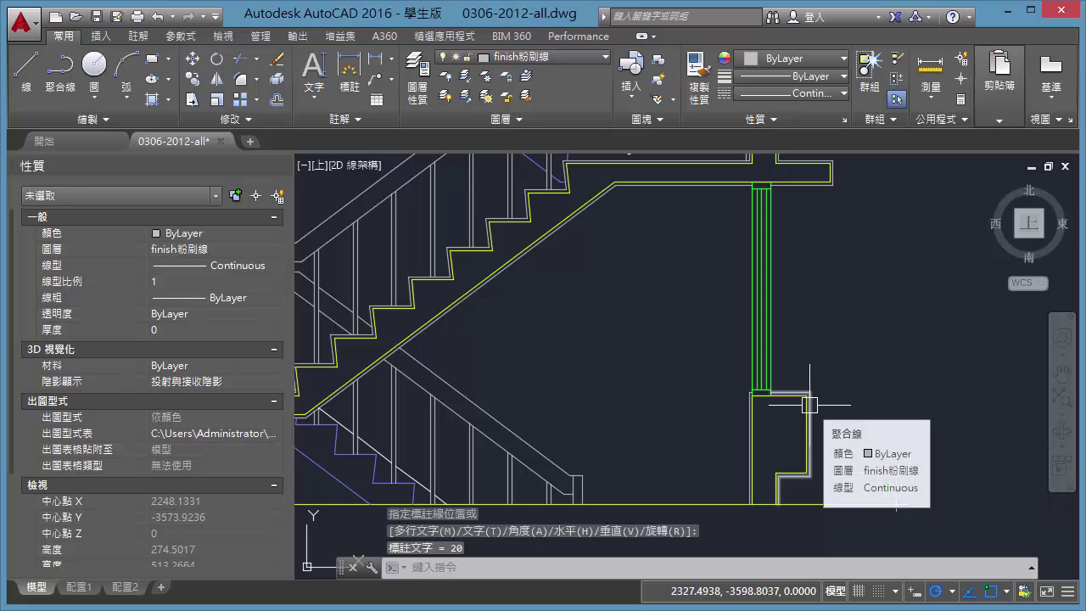
# Add a 50 dimension stacked above the 20, up to the low ledge.
pyautogui.click(392, 59)
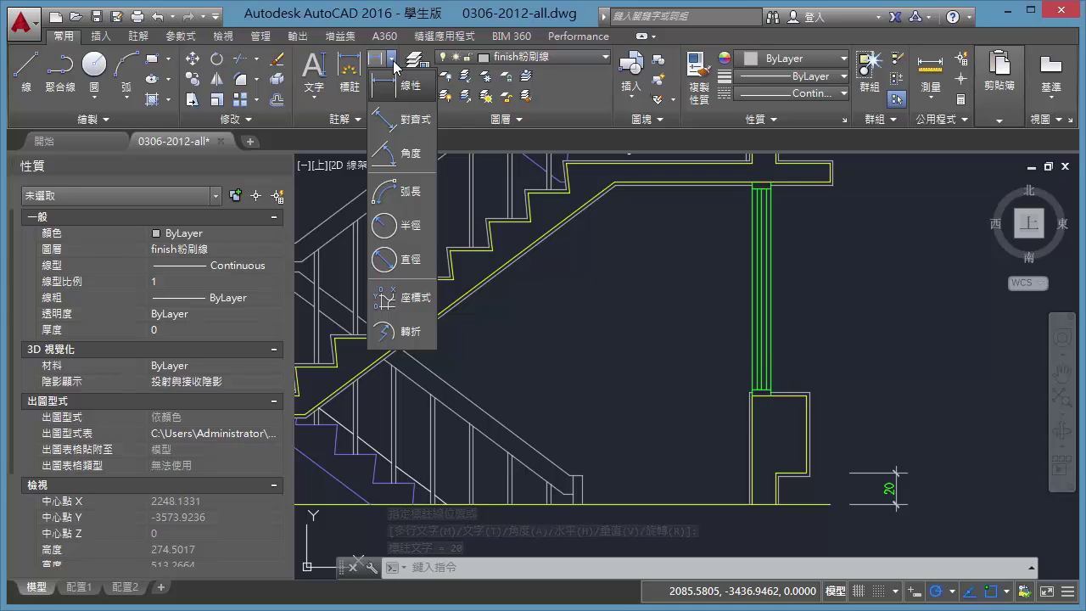
pyautogui.click(395, 66)
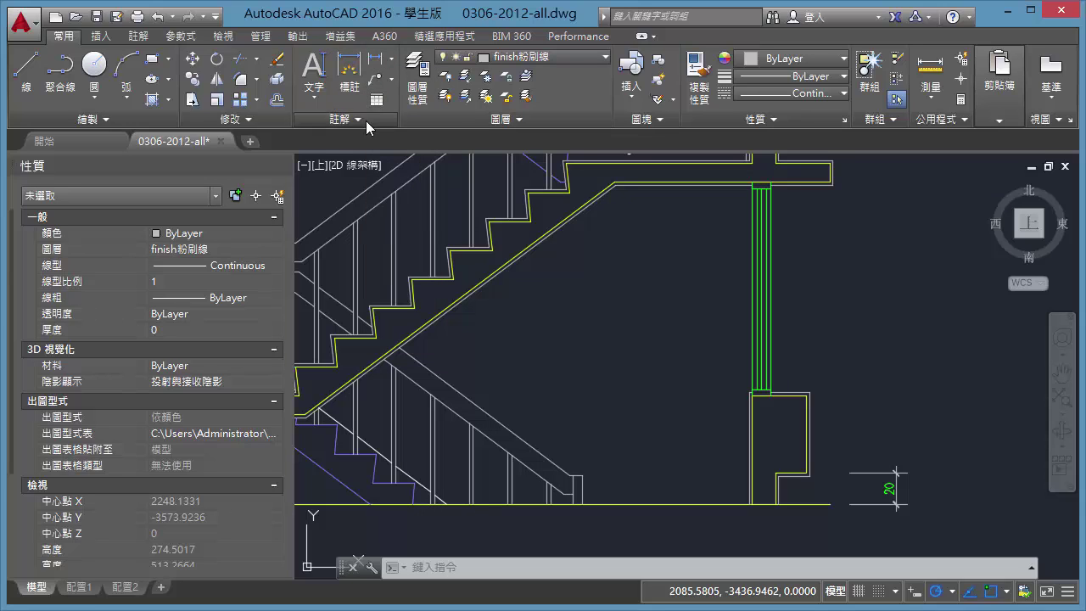
pyautogui.click(366, 121)
pyautogui.click(390, 61)
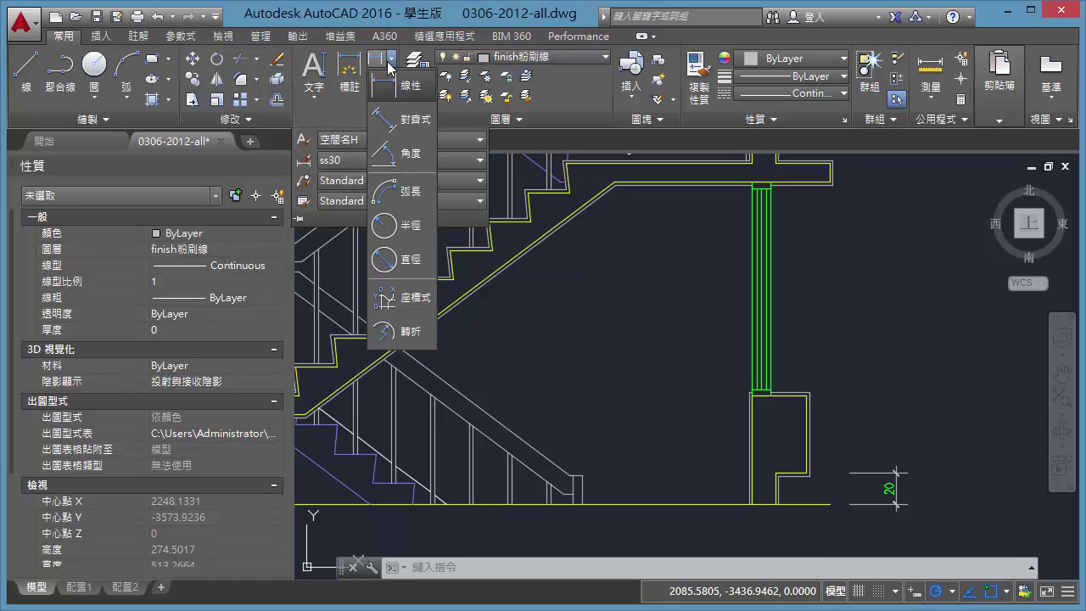
pyautogui.click(392, 63)
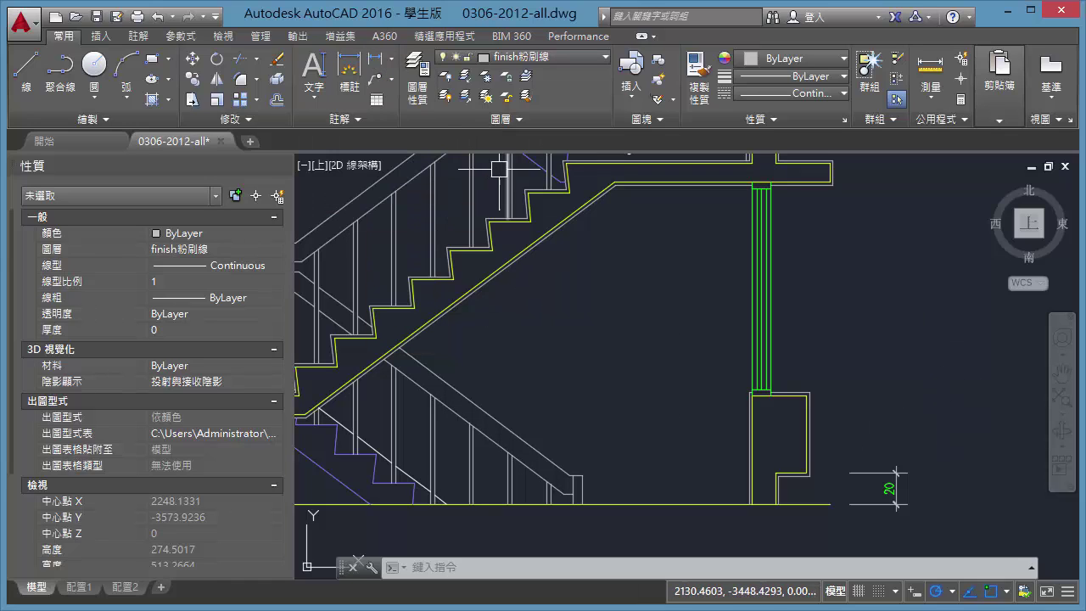
pyautogui.click(374, 62)
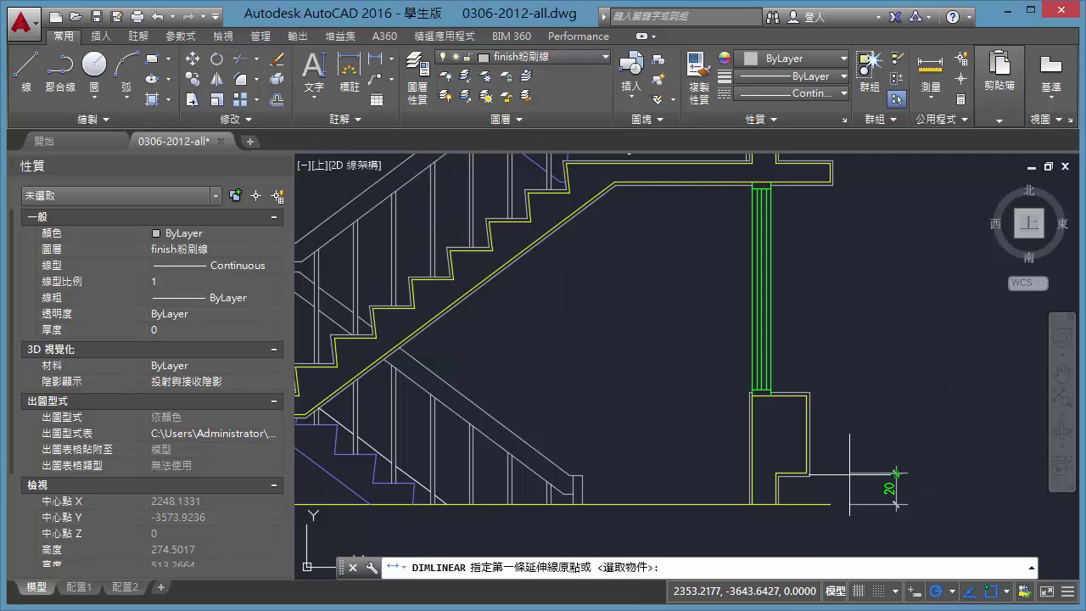
pyautogui.click(806, 473)
pyautogui.click(806, 394)
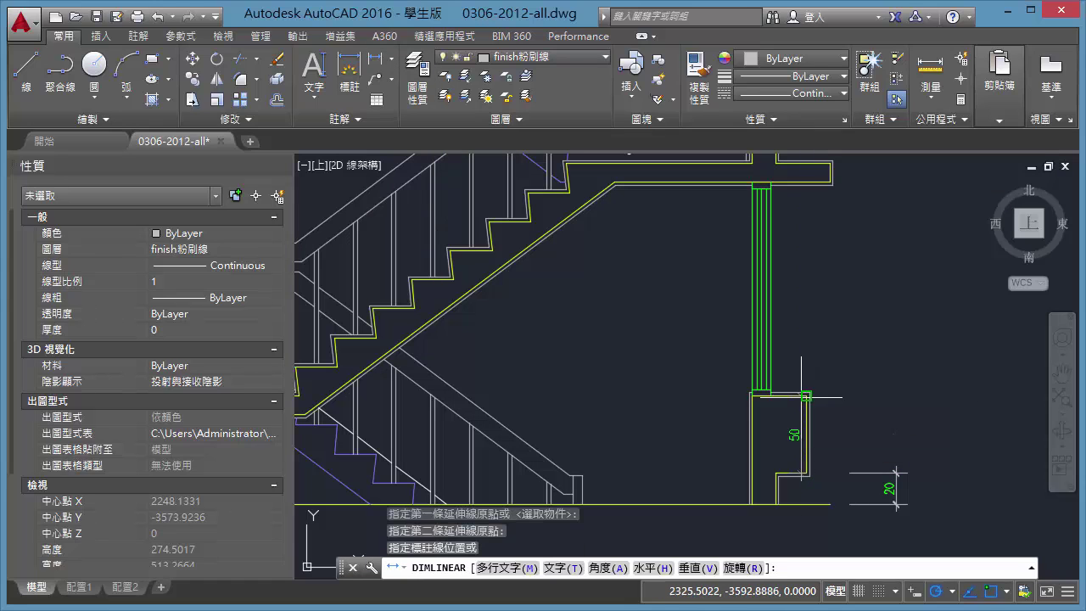
pyautogui.click(896, 455)
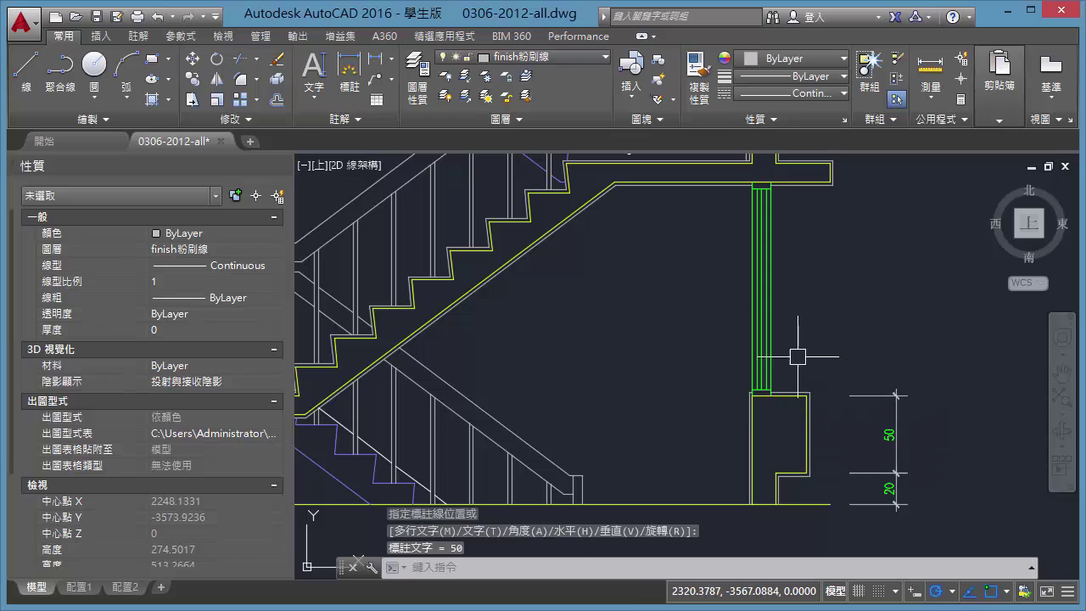
pyautogui.press('Return')
pyautogui.press('Return')
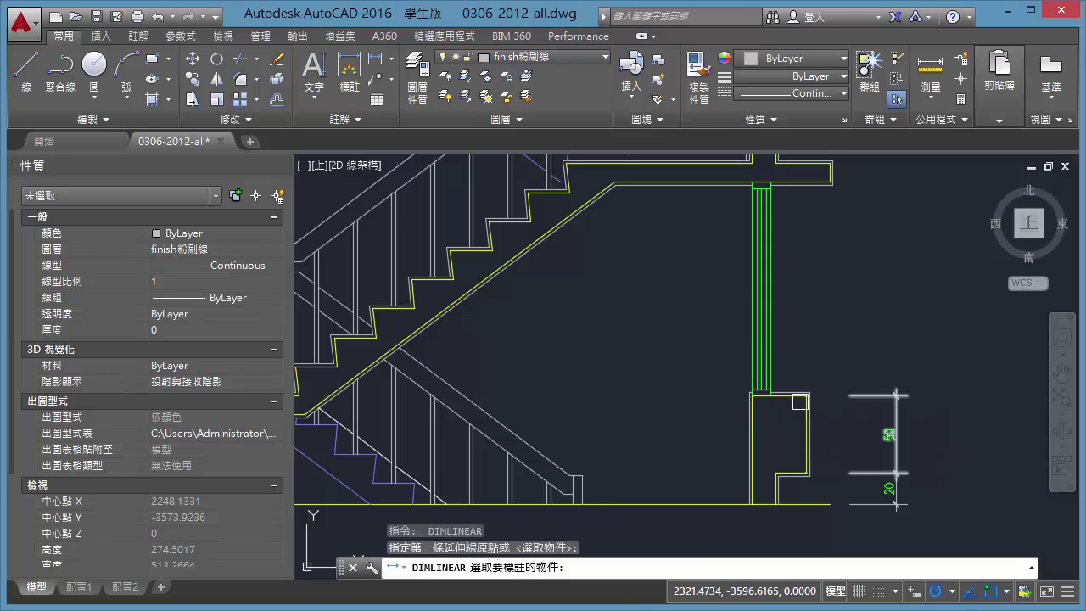
# Add a 138 dimension from the ledge up to the top of the landing slab.
pyautogui.click(348, 68)
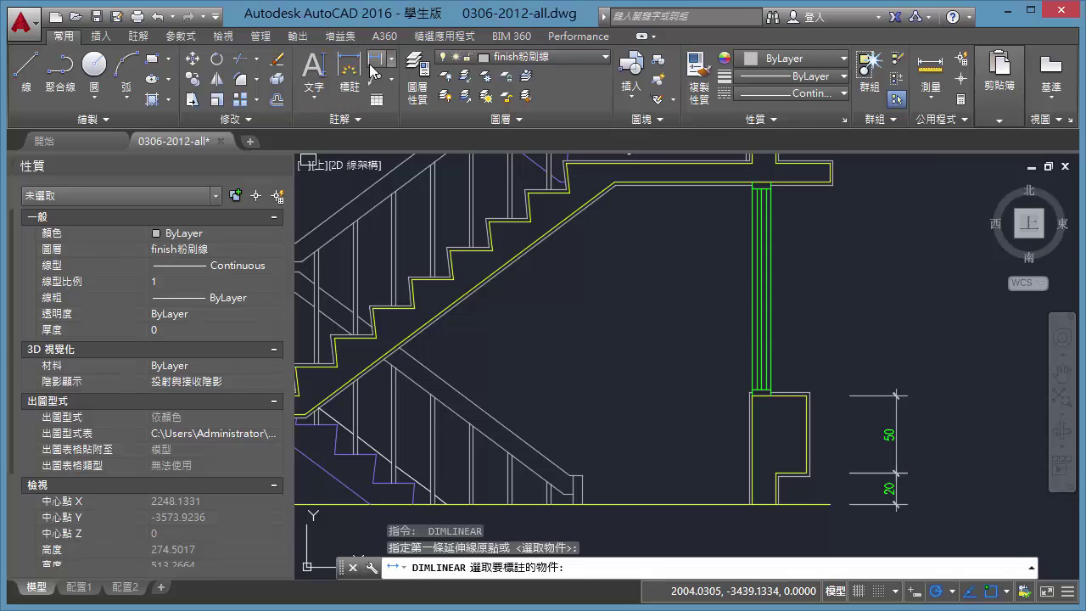
pyautogui.click(807, 397)
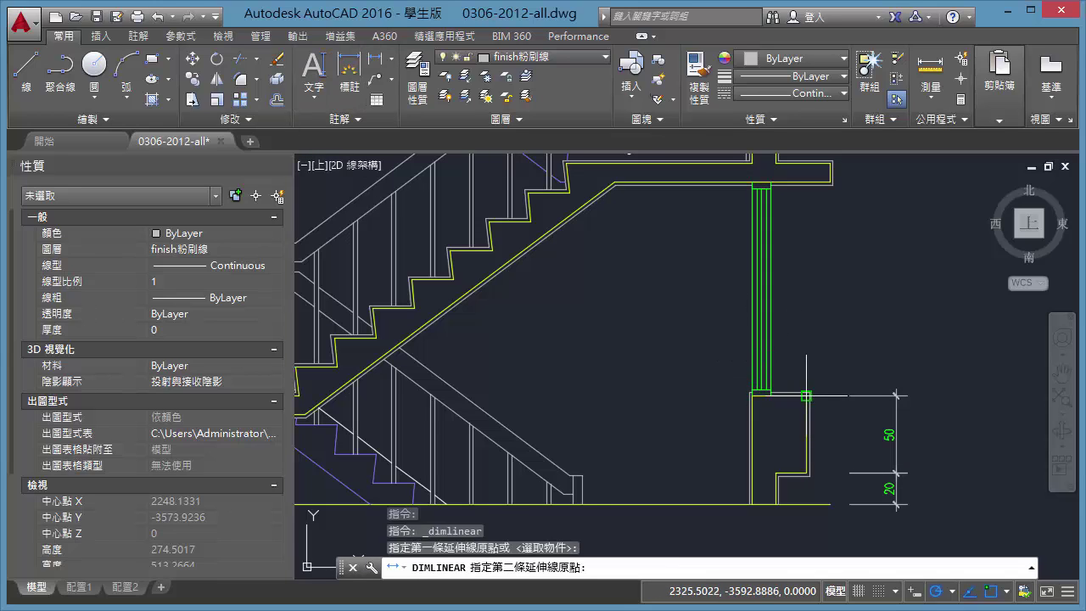
pyautogui.click(823, 181)
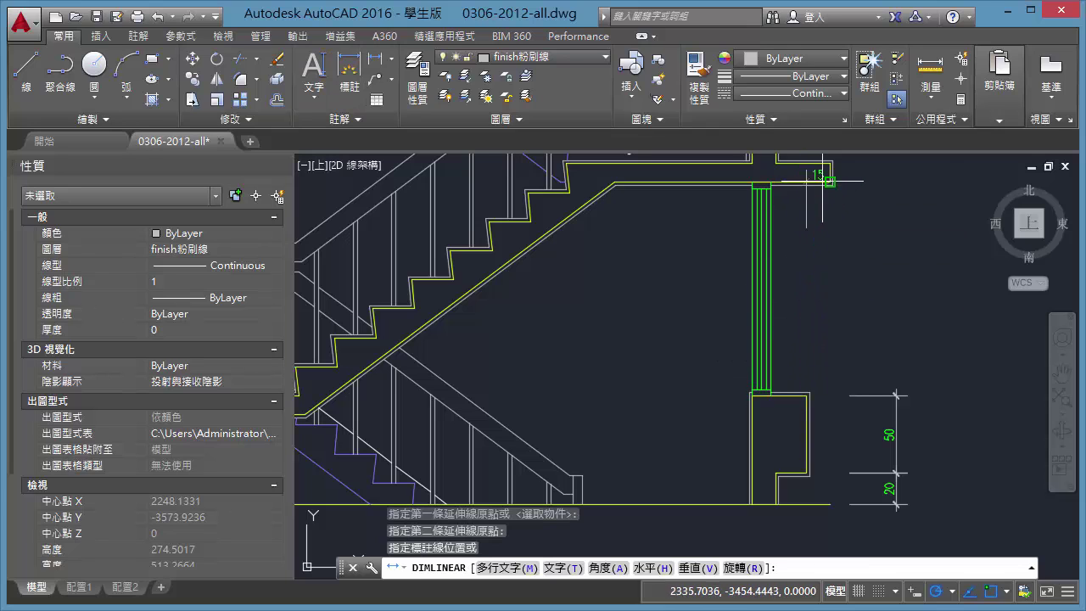
pyautogui.click(897, 389)
pyautogui.scroll(-2, 897, 389)
pyautogui.scroll(-2, 849, 382)
pyautogui.scroll(2, 749, 372)
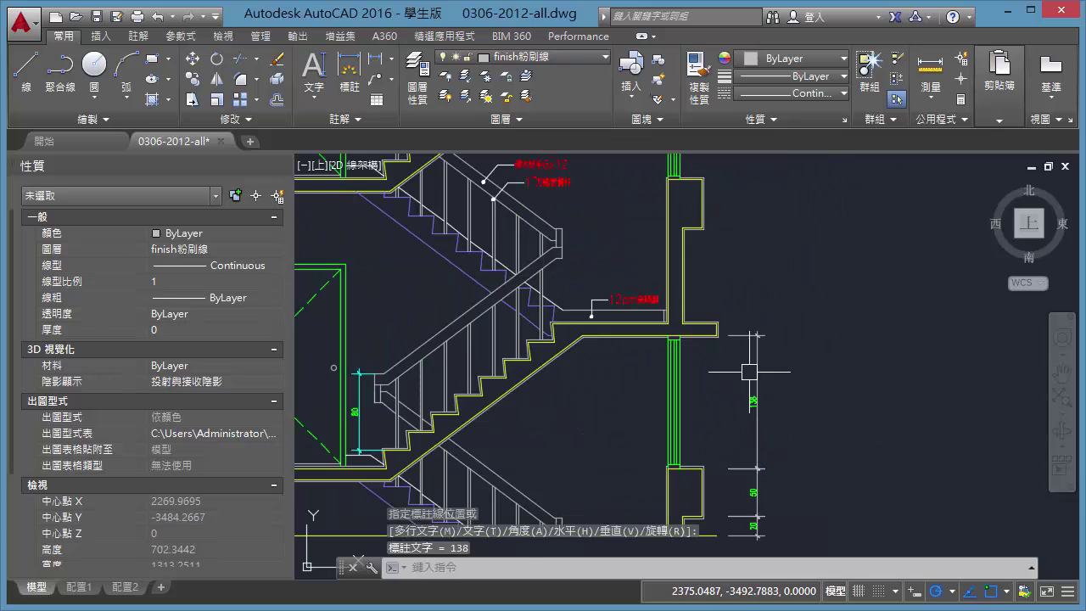
pyautogui.scroll(3, 749, 372)
pyautogui.scroll(3, 631, 225)
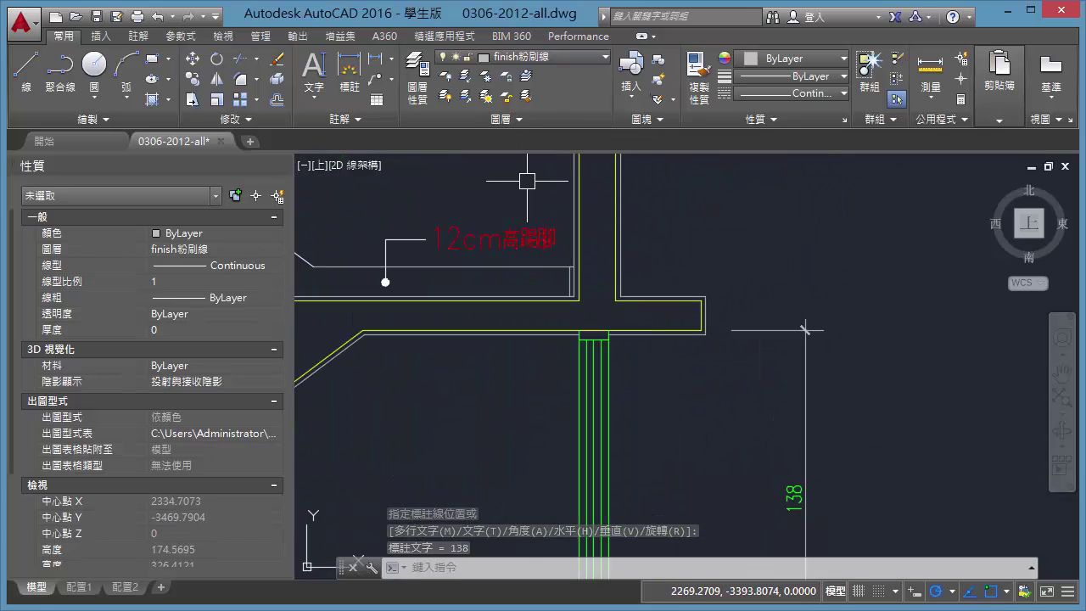
# Turn off the current finish粉刷線 layer, confirming the warning.
pyautogui.click(522, 57)
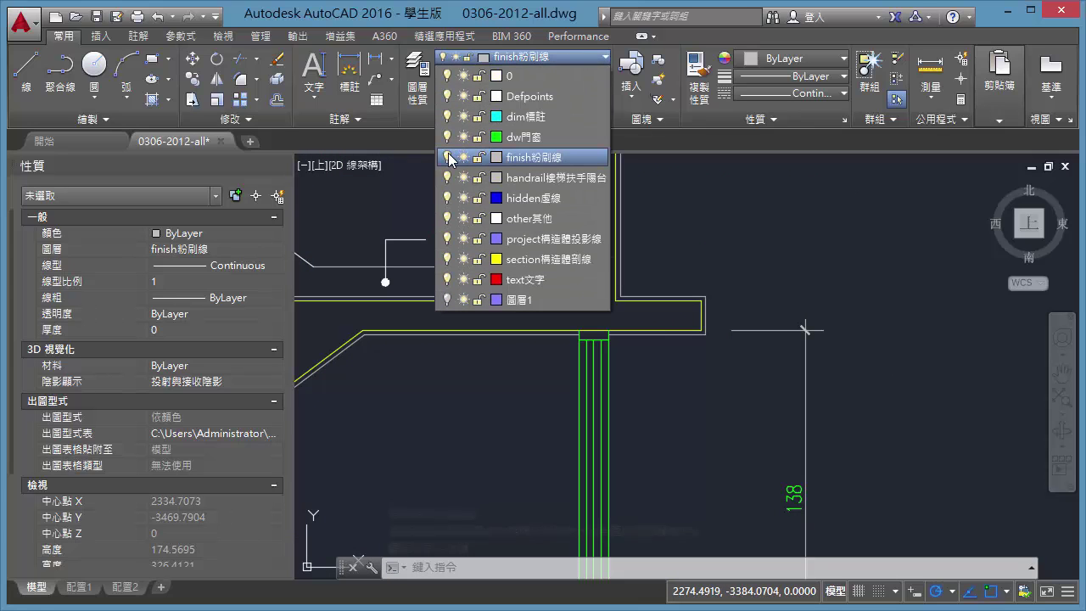
pyautogui.click(449, 157)
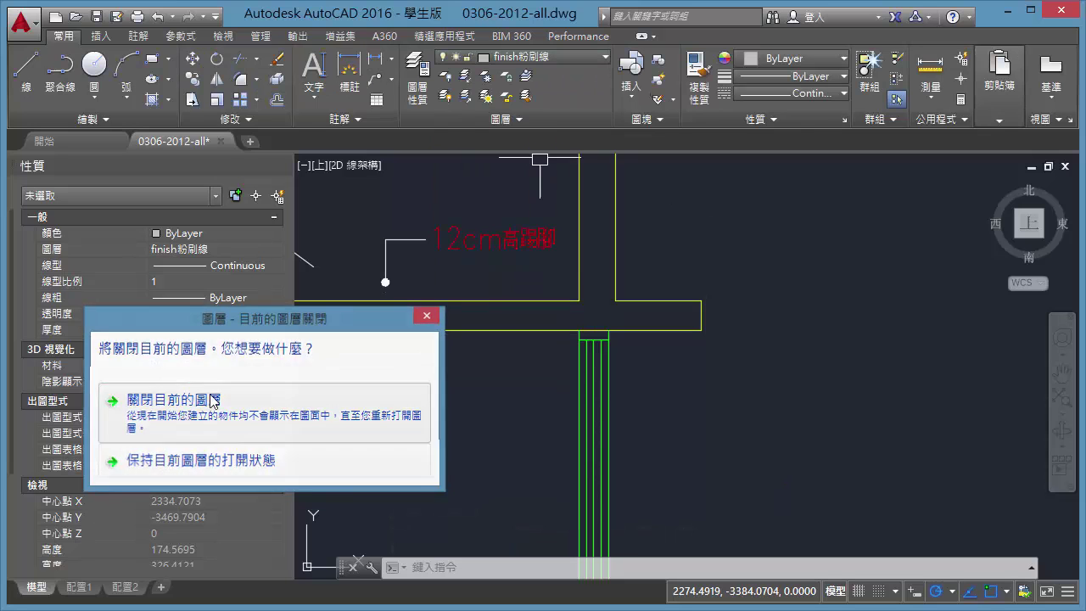
pyautogui.click(214, 400)
# Move the three right-wall dimensions onto the dim標註 layer.
pyautogui.scroll(-2, 322, 352)
pyautogui.scroll(-2, 322, 351)
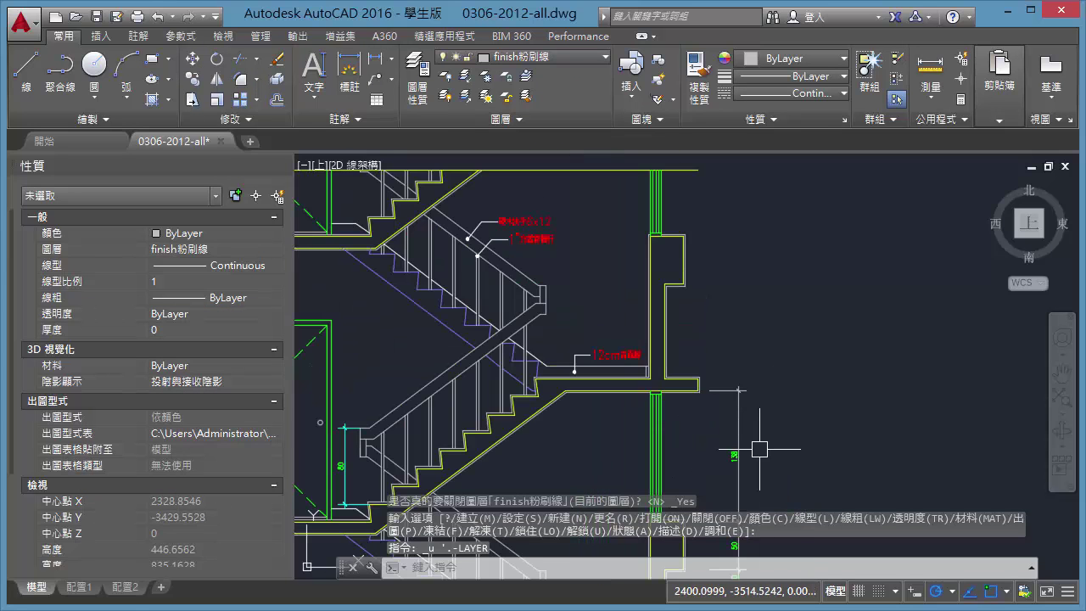
pyautogui.moveTo(773, 388); pyautogui.dragTo(799, 213, button='middle')
pyautogui.click(789, 434)
pyautogui.click(701, 210)
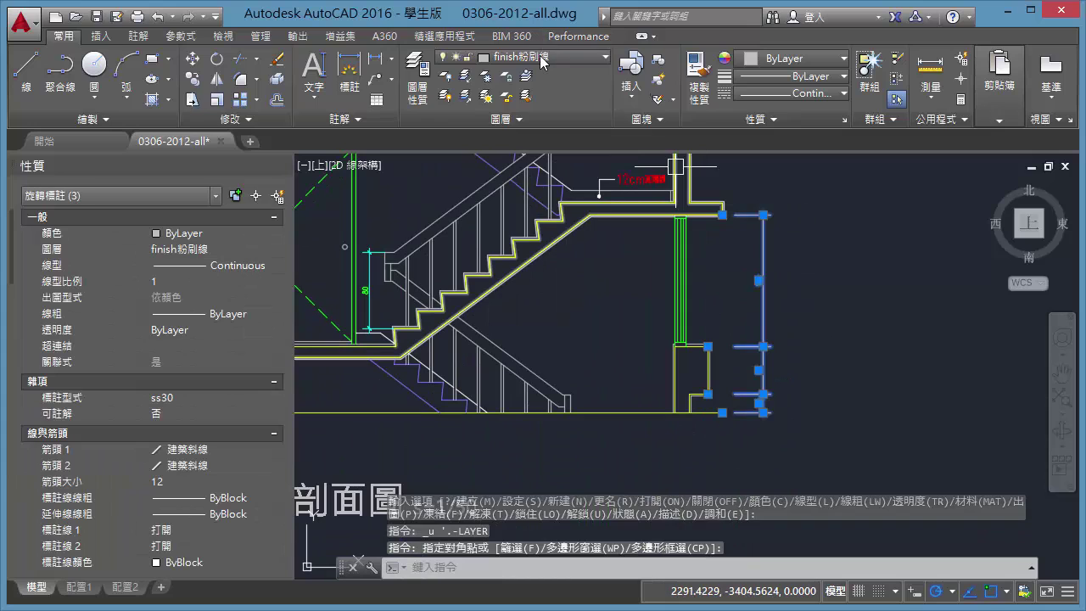
pyautogui.click(522, 56)
pyautogui.click(529, 117)
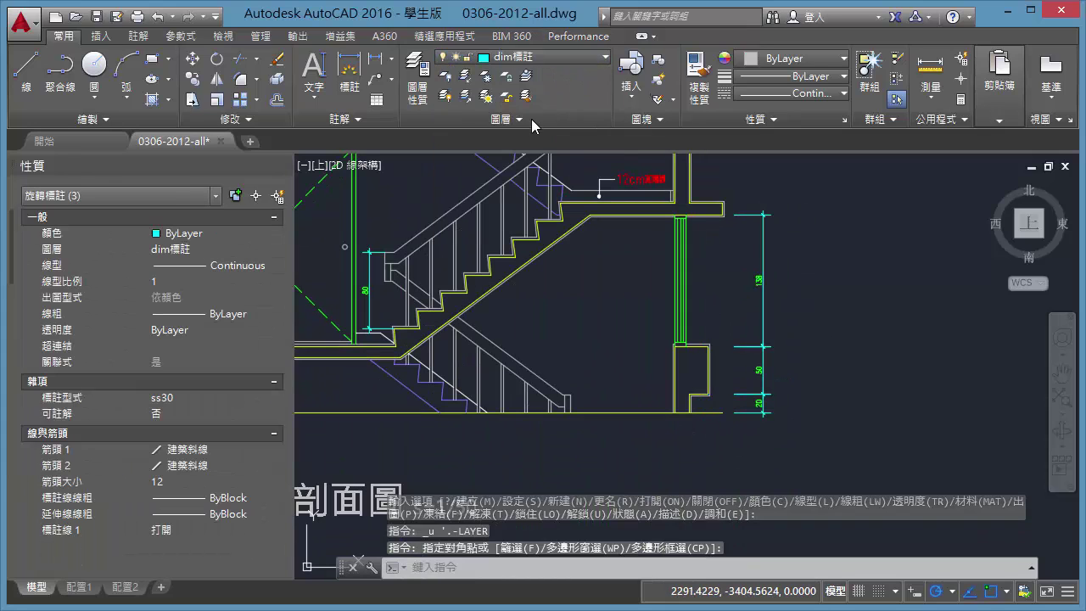
# Keep the current layer visible and make dim標註 the current layer.
pyautogui.click(553, 57)
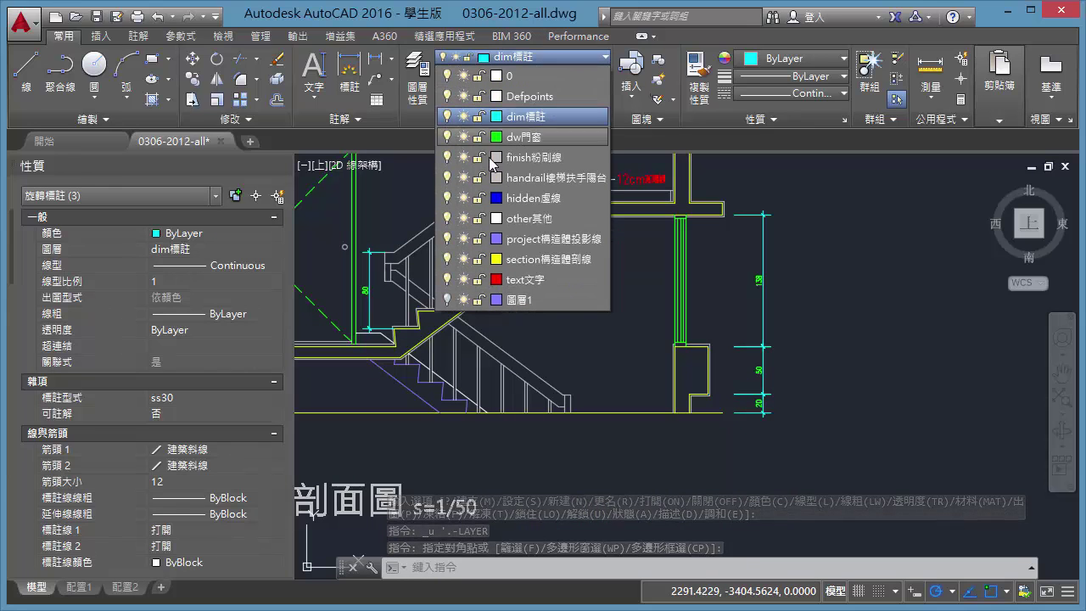
pyautogui.click(446, 117)
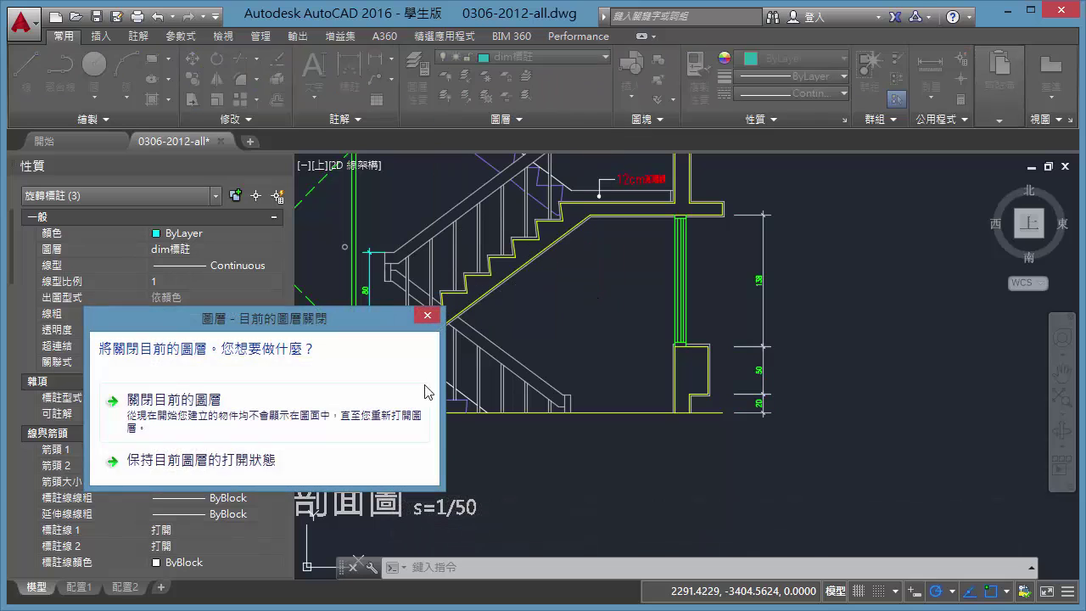
pyautogui.click(206, 459)
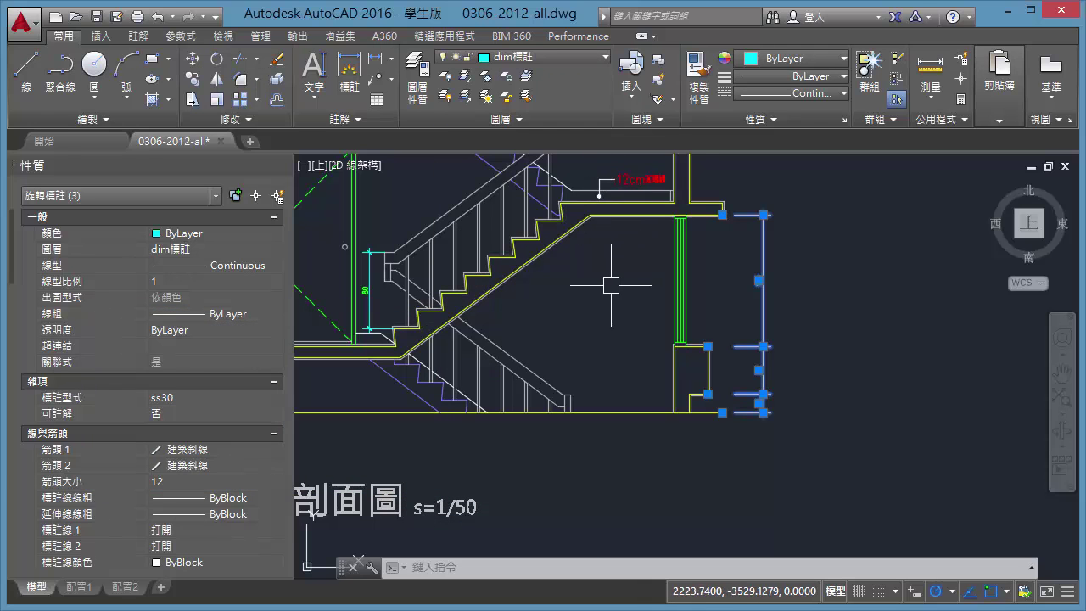
pyautogui.press('Escape')
pyautogui.click(588, 56)
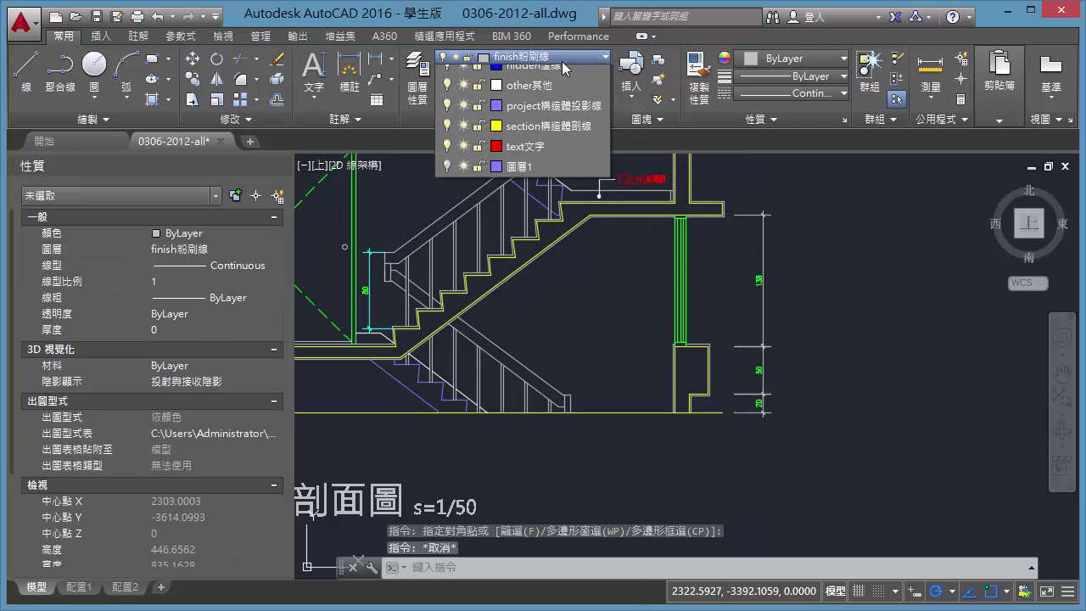
pyautogui.click(509, 151)
# Select the lower right-wall dimensions, then recentre the view on the landing and column.
pyautogui.click(802, 428)
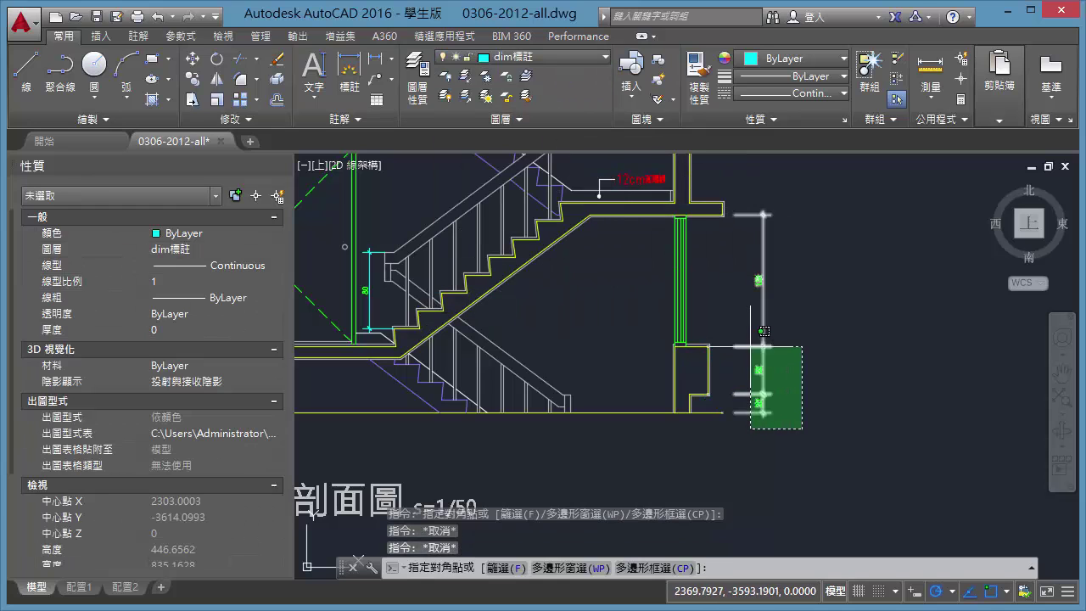
pyautogui.click(751, 346)
pyautogui.press('Escape')
pyautogui.moveTo(617, 252); pyautogui.dragTo(578, 305, button='middle')
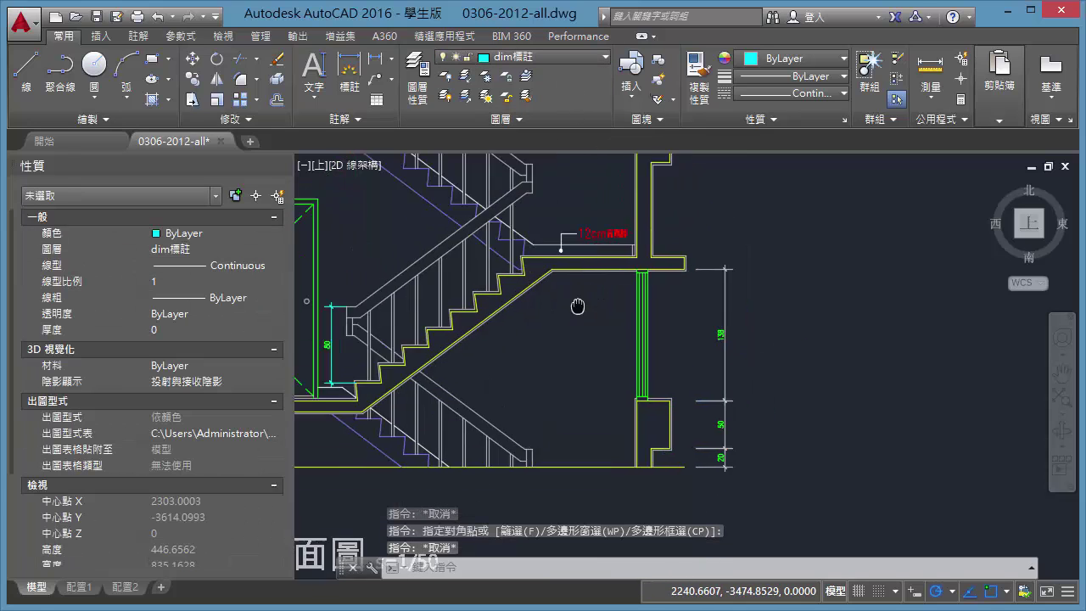
pyautogui.scroll(4, 642, 288)
# Switch off finish粉刷線 during a linear dimension, then cancel the DIMLINEAR command.
pyautogui.click(374, 58)
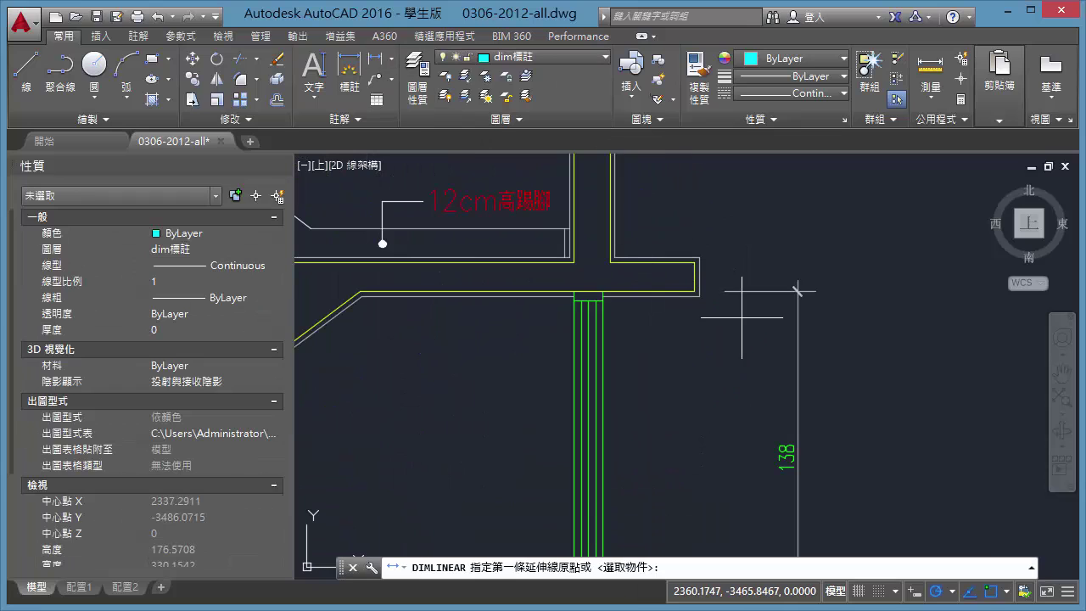
pyautogui.scroll(2, 797, 290)
pyautogui.click(550, 56)
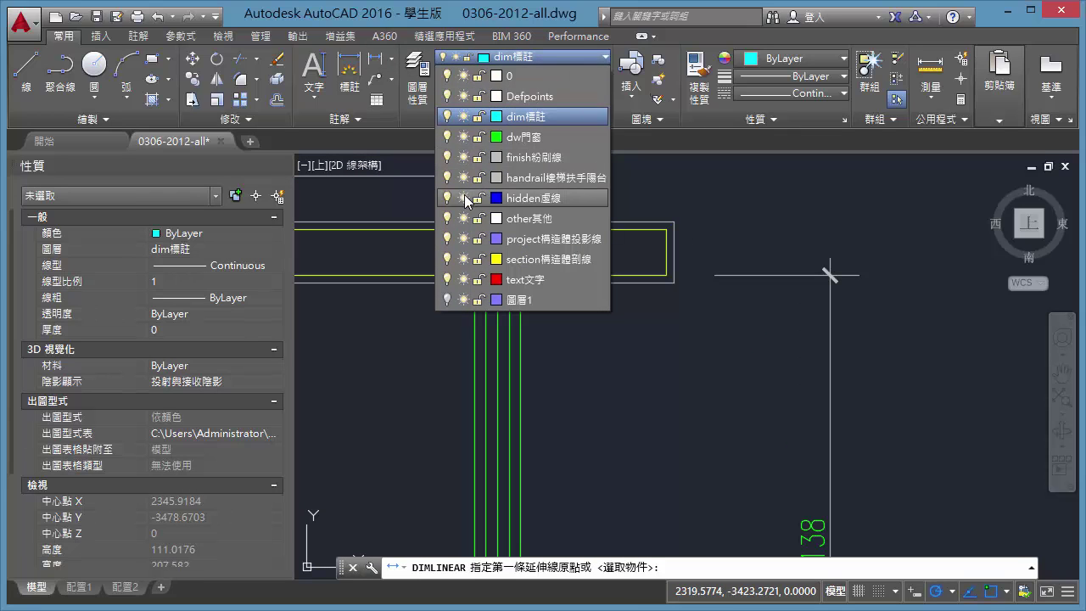
pyautogui.click(448, 157)
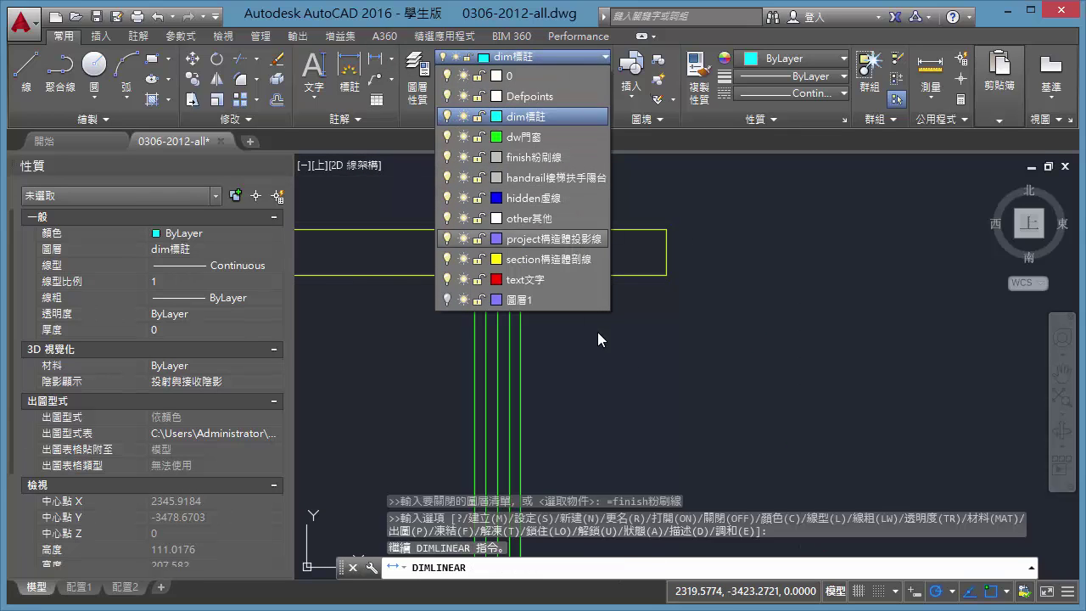
pyautogui.click(641, 366)
pyautogui.press('Escape')
# Turn finish粉刷線 back on and confirm the three right-wall dimensions are on dim標註.
pyautogui.click(562, 53)
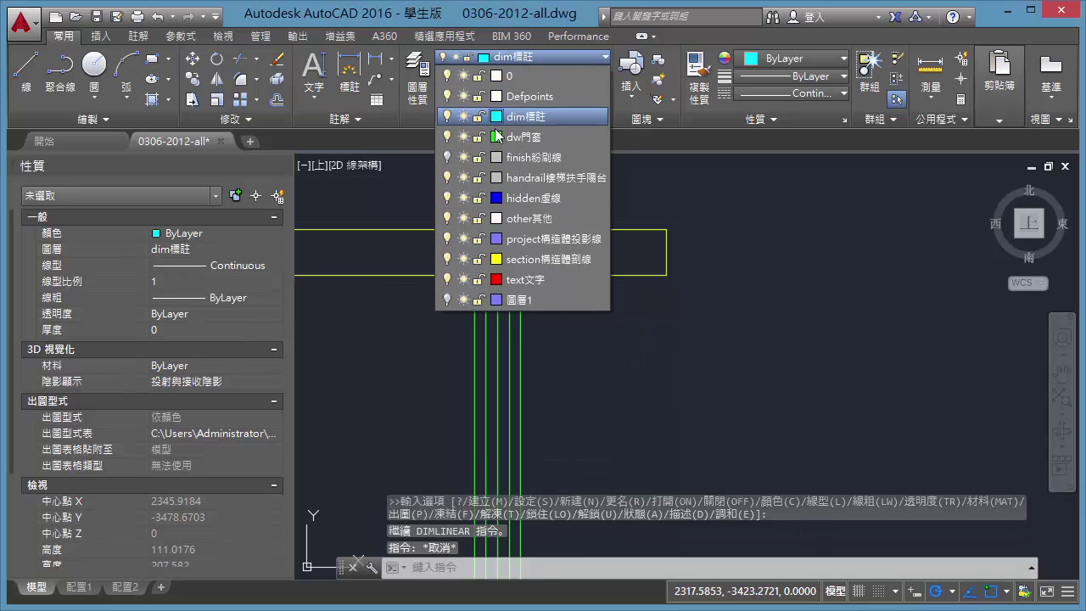
pyautogui.click(447, 157)
pyautogui.scroll(-1, 759, 353)
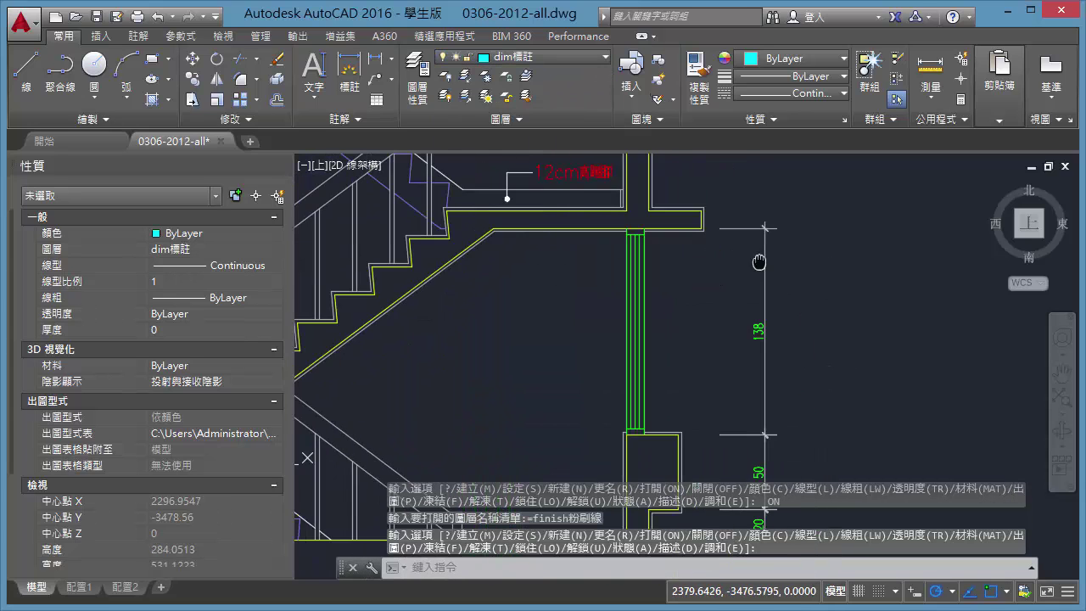
pyautogui.scroll(-2, 759, 261)
pyautogui.click(816, 434)
pyautogui.click(712, 202)
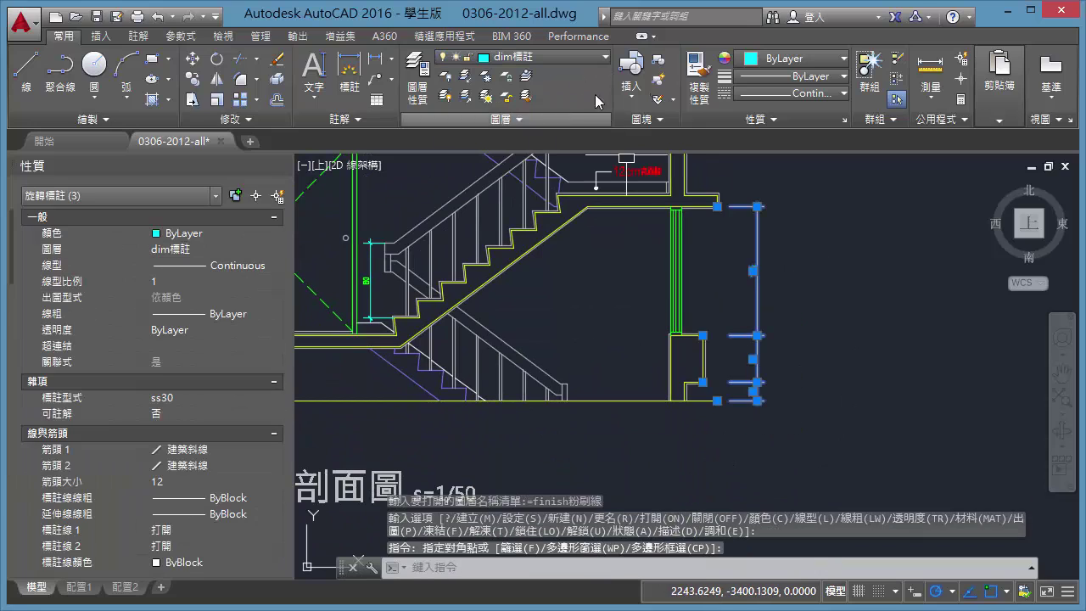
pyautogui.click(561, 52)
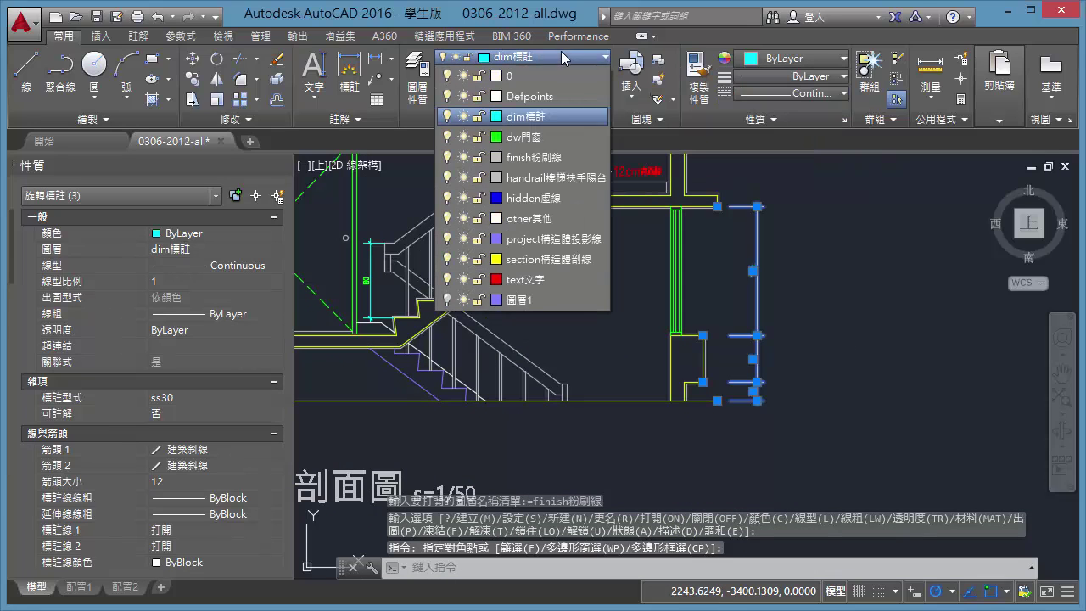
pyautogui.click(528, 116)
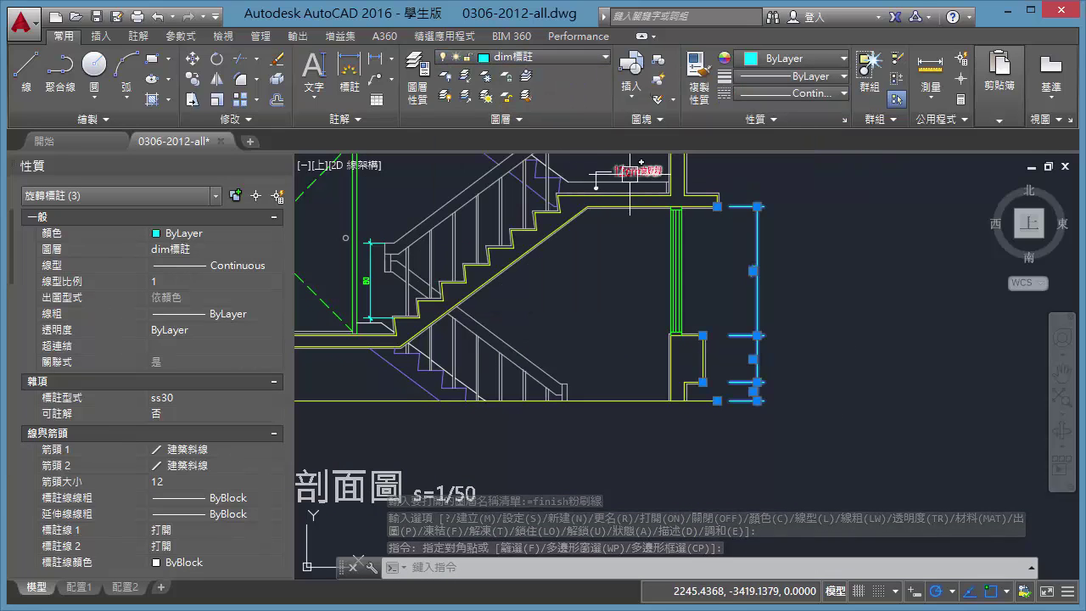
pyautogui.press('Escape')
# Switch the finish粉刷線 layer off again to hide the finish lines.
pyautogui.click(547, 54)
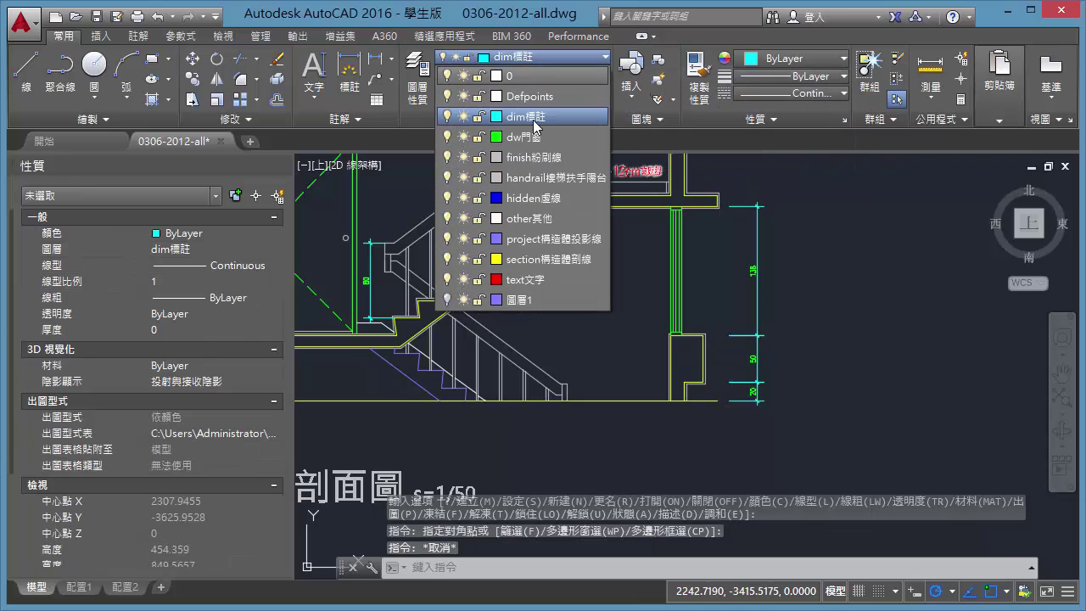
pyautogui.click(448, 159)
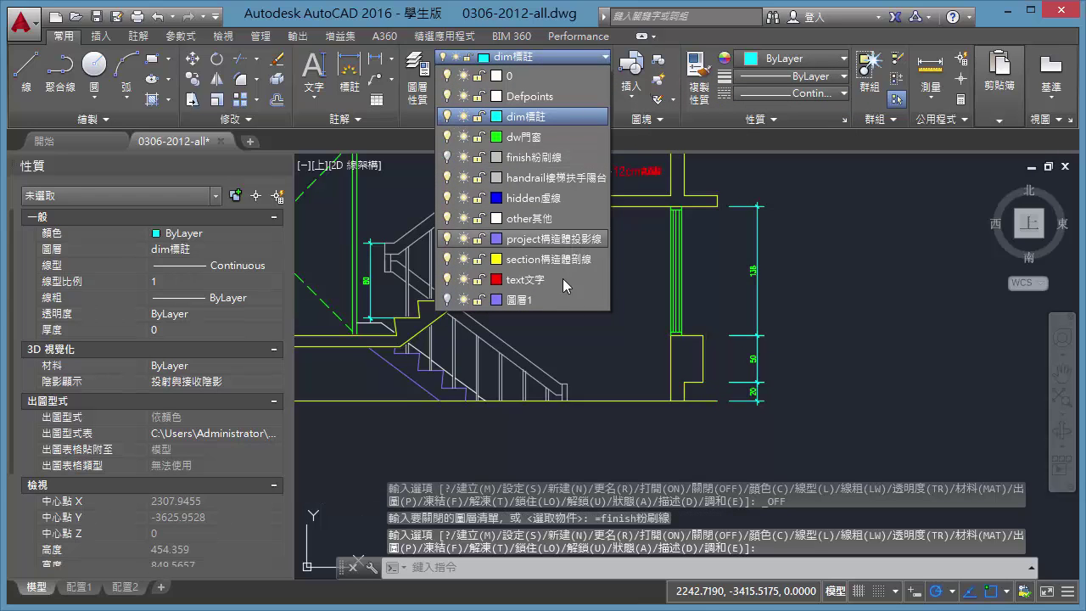
pyautogui.scroll(-3, 452, 402)
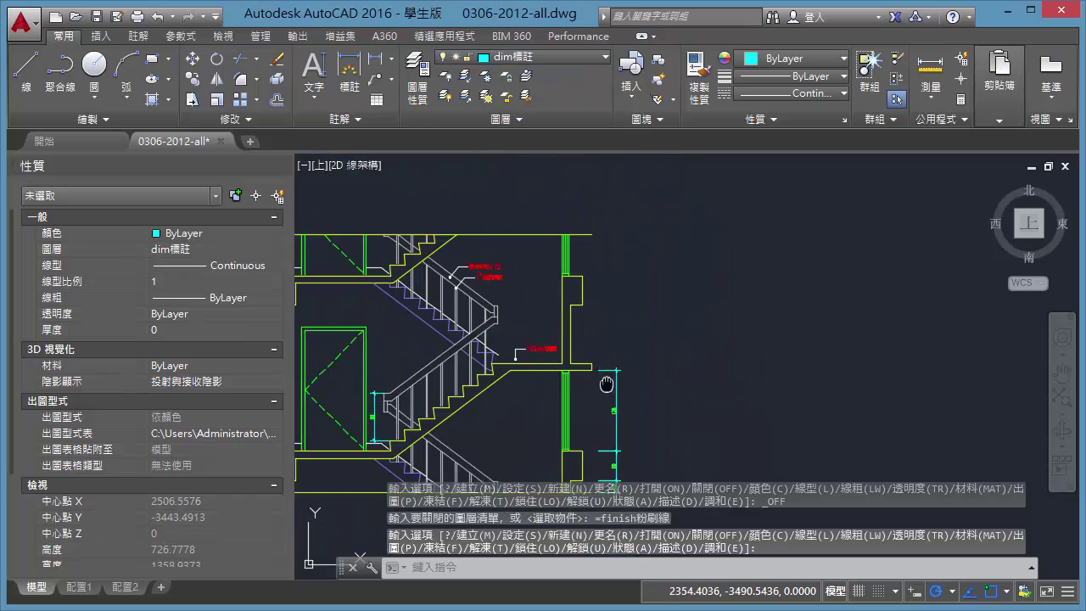
# Add the 12 and 100 vertical dimensions from the slab corners, in line with the chain.
pyautogui.click(379, 68)
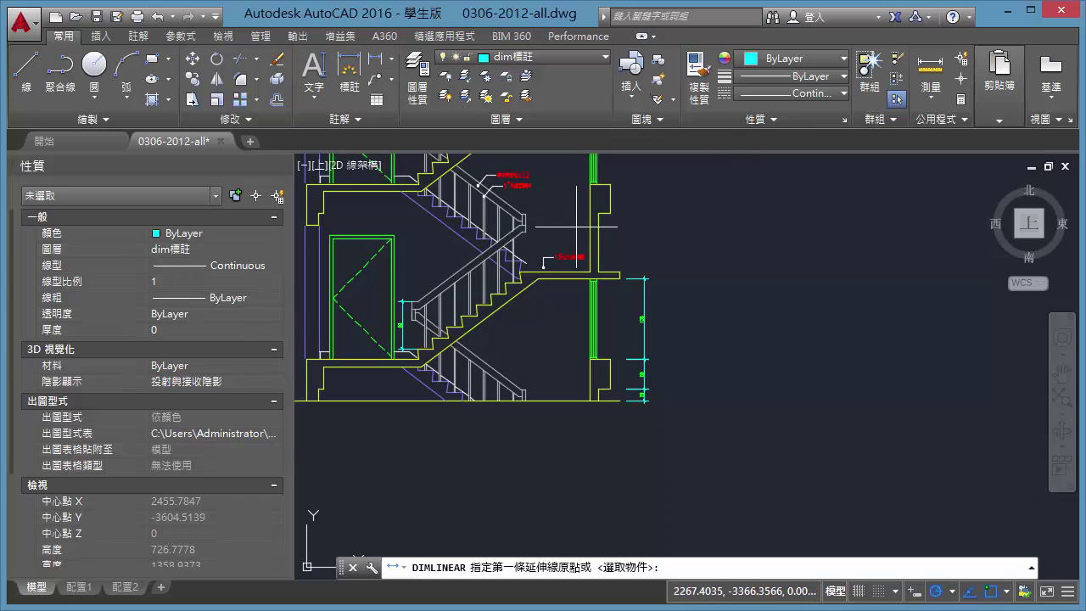
pyautogui.scroll(5, 616, 263)
pyautogui.click(619, 267)
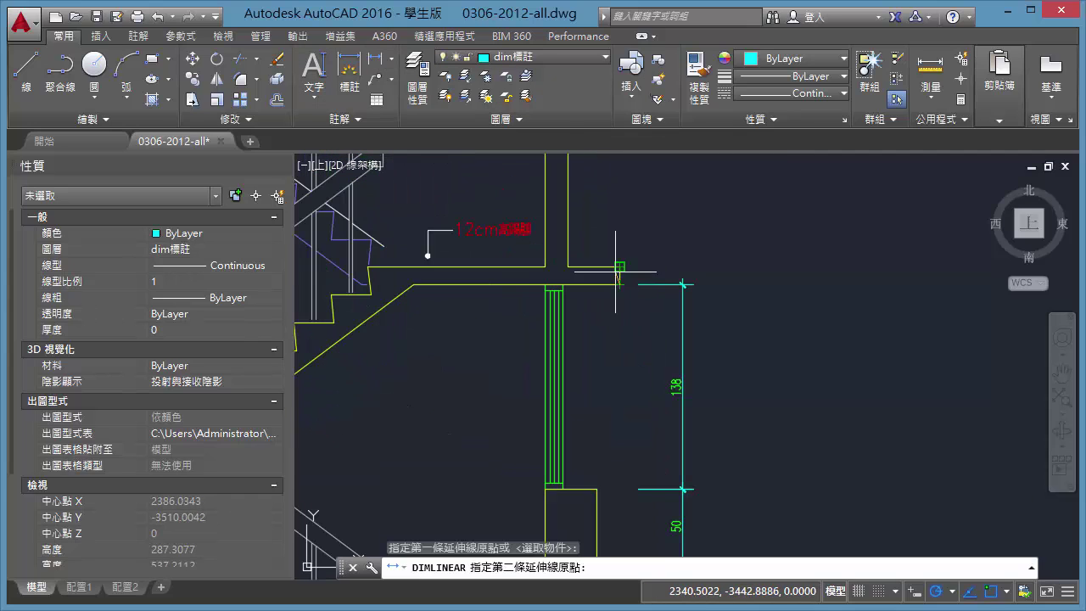
pyautogui.click(620, 284)
pyautogui.click(684, 270)
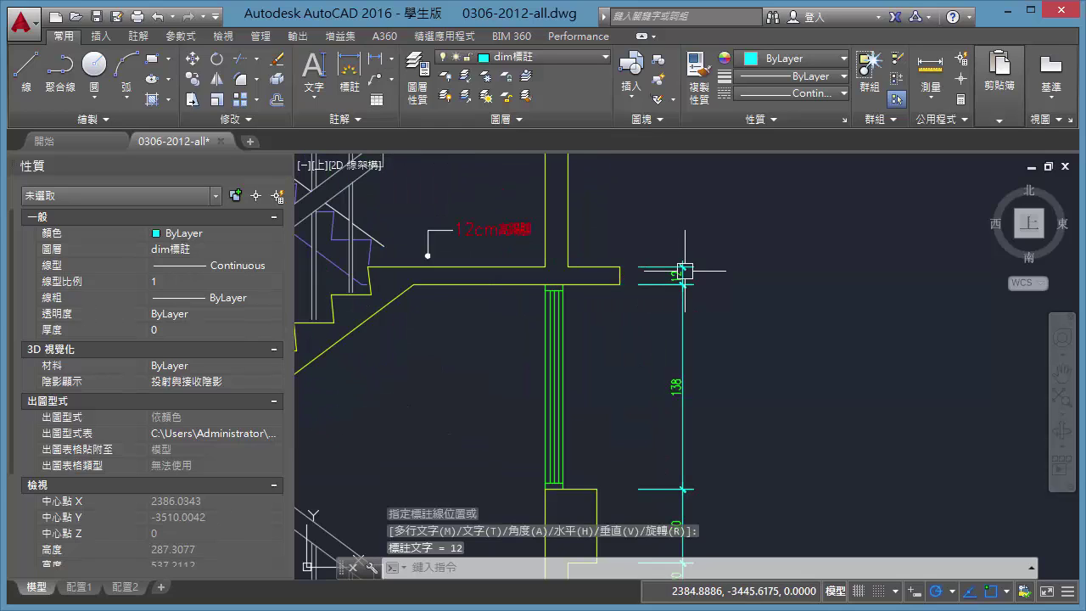
pyautogui.moveTo(615, 201); pyautogui.dragTo(606, 303, button='middle')
pyautogui.press('Return')
pyautogui.press('Return')
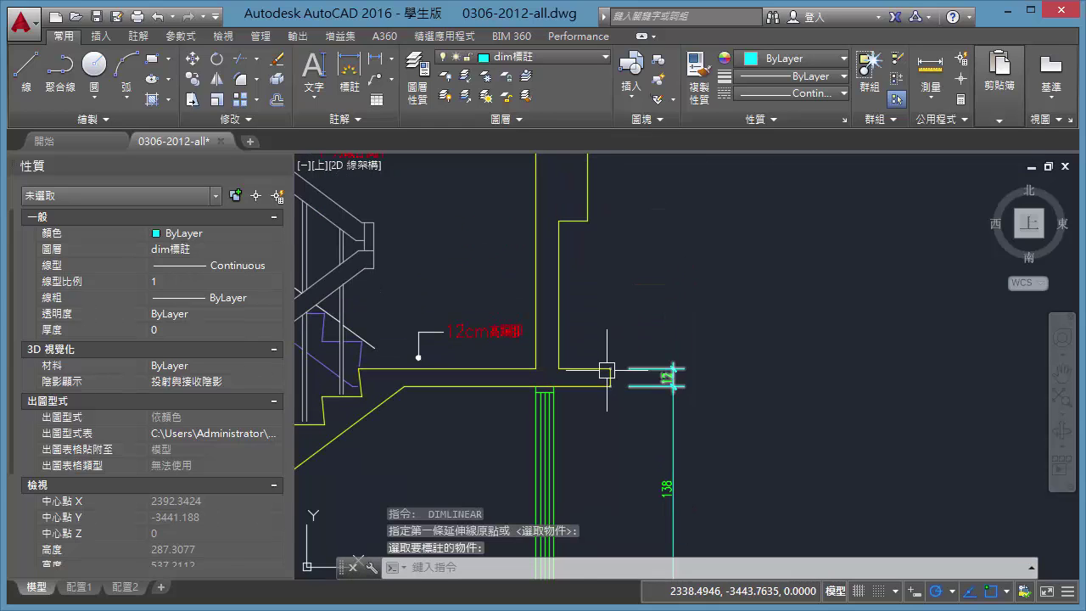
pyautogui.press('Return')
pyautogui.click(611, 368)
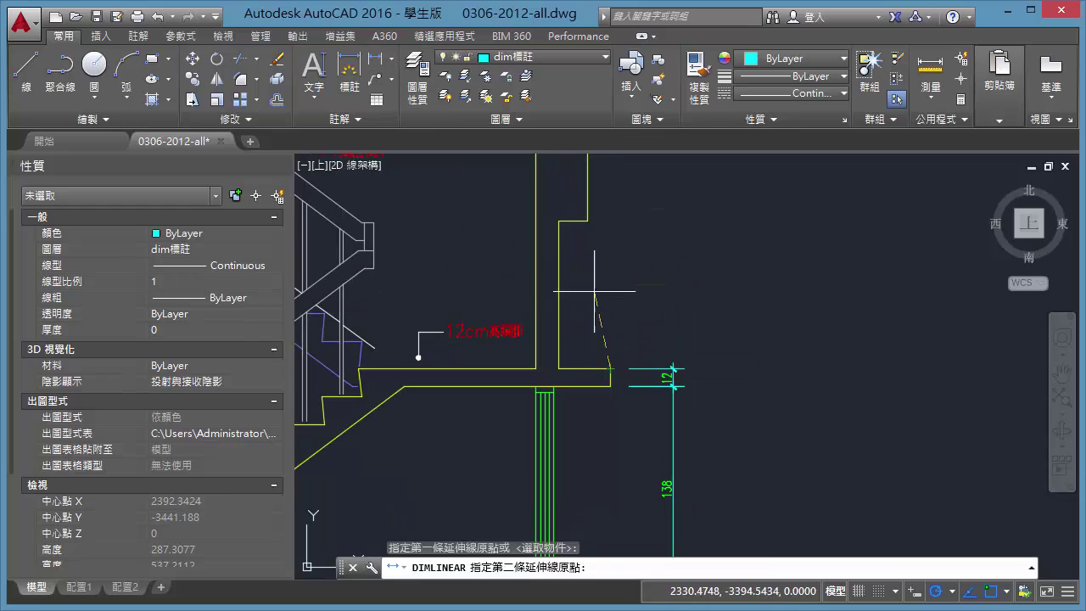
pyautogui.click(591, 220)
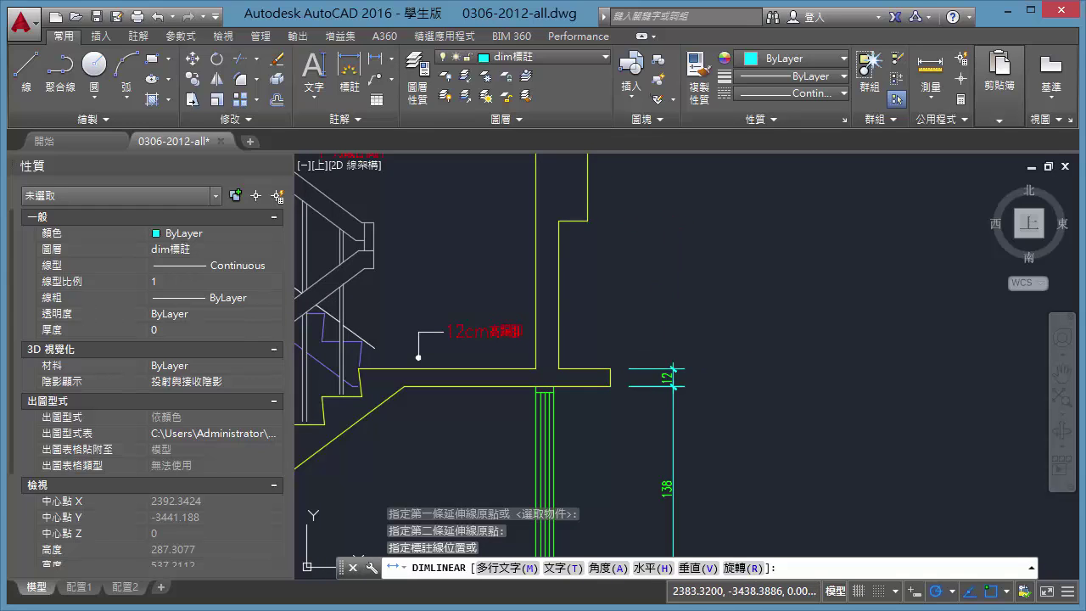
pyautogui.scroll(-1, 654, 315)
pyautogui.scroll(-1, 635, 308)
pyautogui.scroll(-1, 635, 308)
pyautogui.click(636, 308)
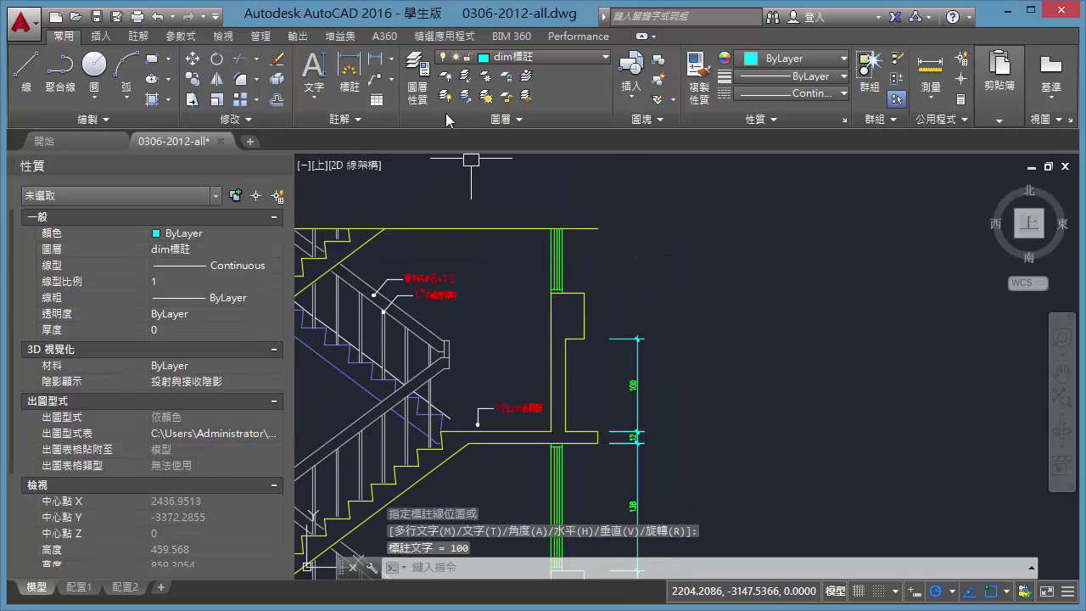
# Add the 50 and 70 vertical dimensions from the wall corners, completing the chain.
pyautogui.click(374, 59)
pyautogui.click(583, 338)
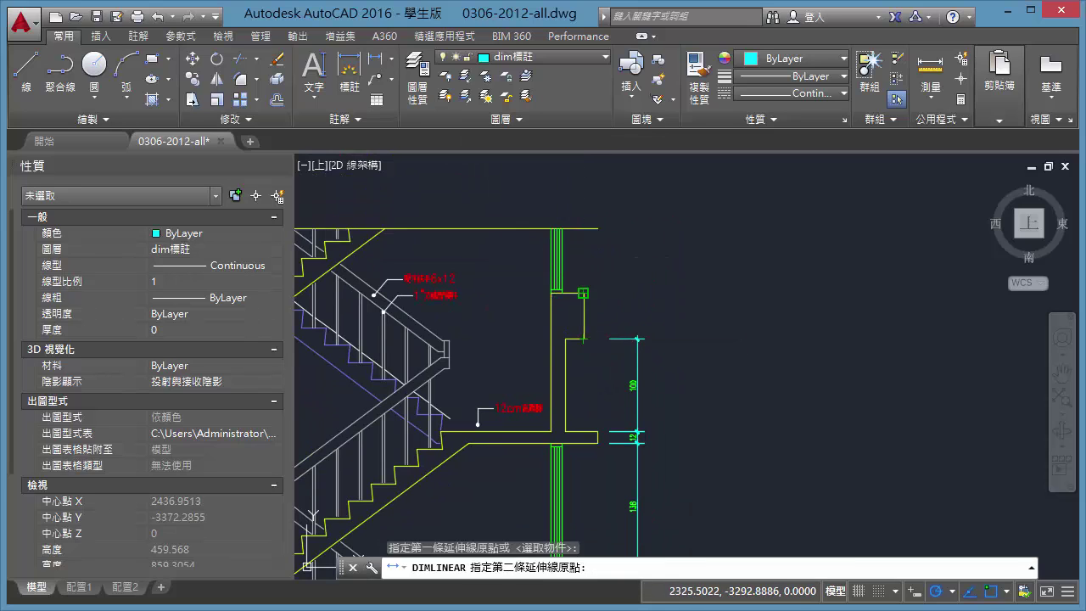
pyautogui.click(583, 293)
pyautogui.scroll(3, 586, 315)
pyautogui.click(633, 359)
pyautogui.scroll(-2, 628, 331)
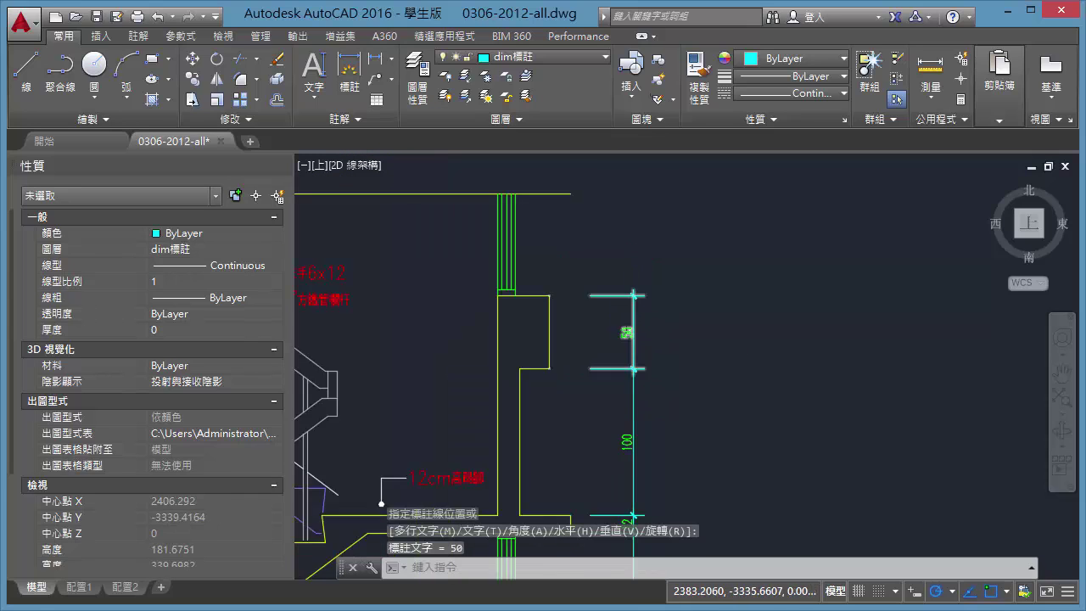
pyautogui.scroll(-2, 626, 328)
pyautogui.press('Return')
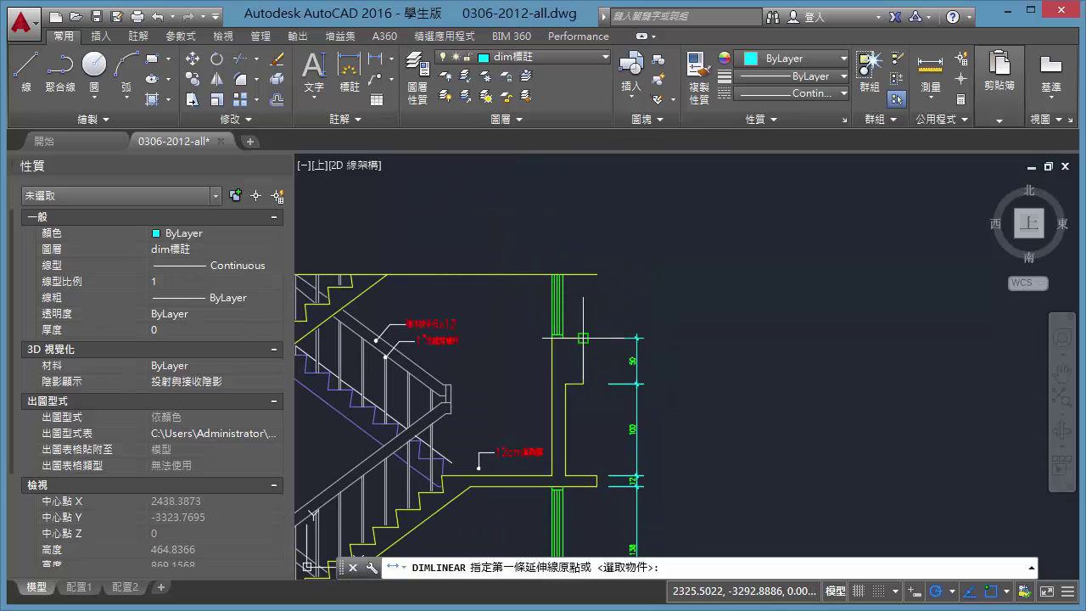
pyautogui.click(583, 339)
pyautogui.scroll(2, 654, 340)
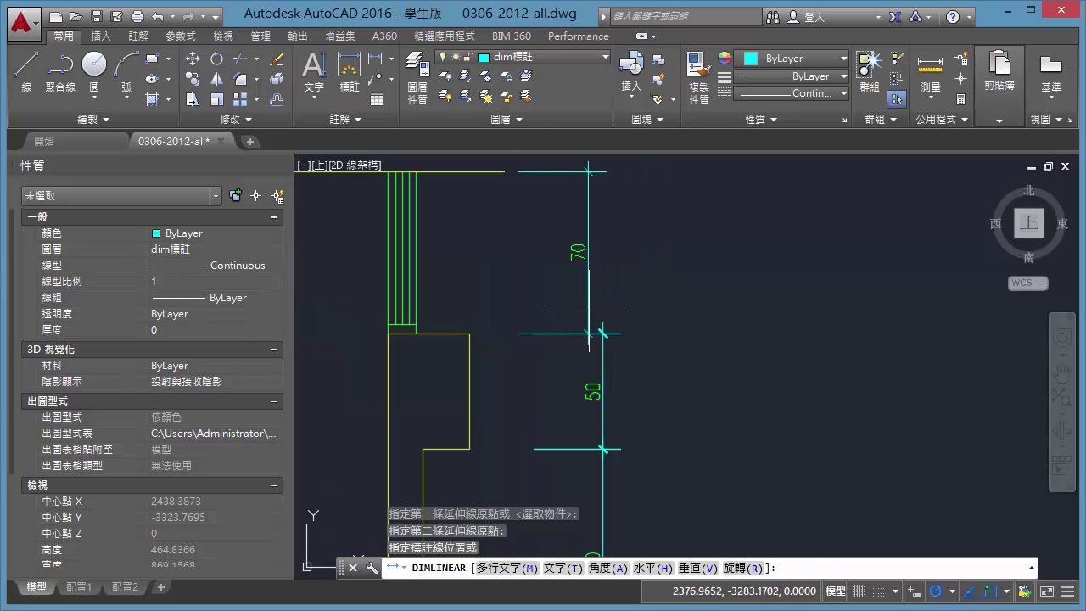
pyautogui.click(618, 332)
pyautogui.scroll(-3, 700, 423)
pyautogui.scroll(-2, 735, 399)
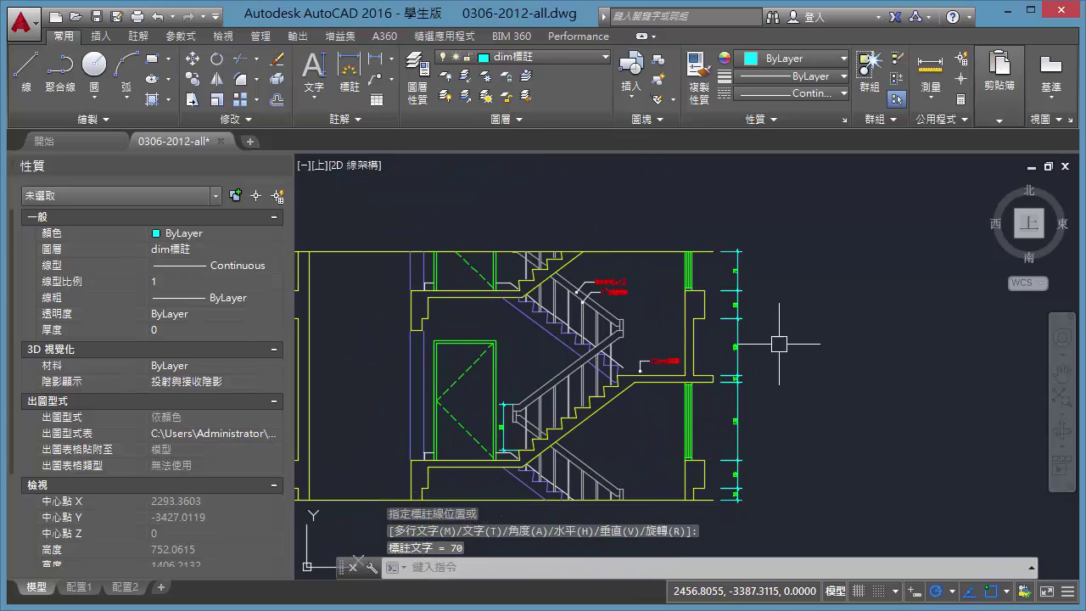
pyautogui.scroll(-1, 815, 364)
pyautogui.scroll(-1, 836, 337)
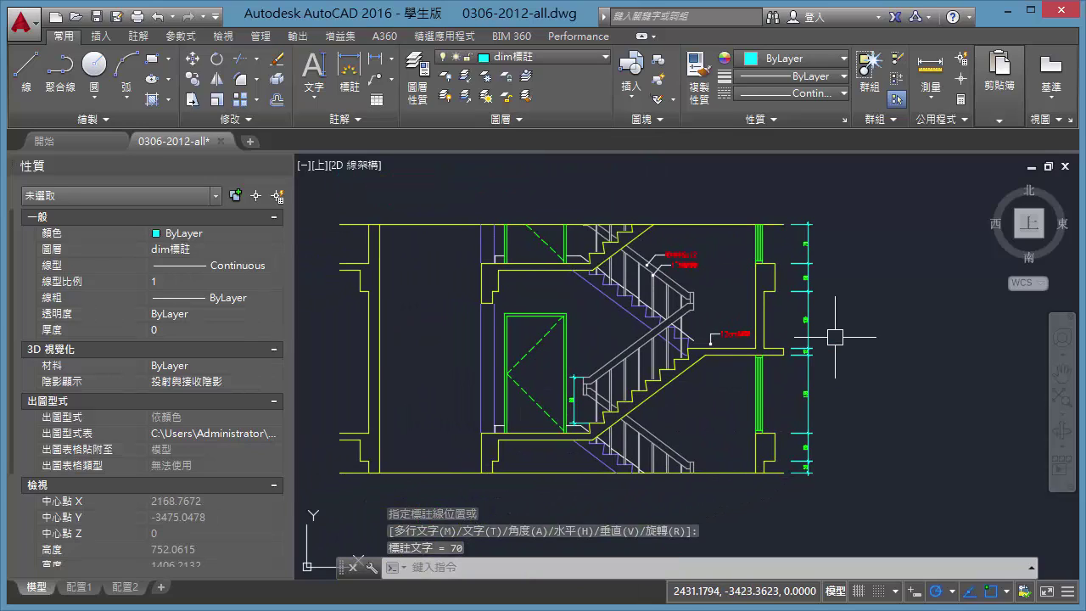
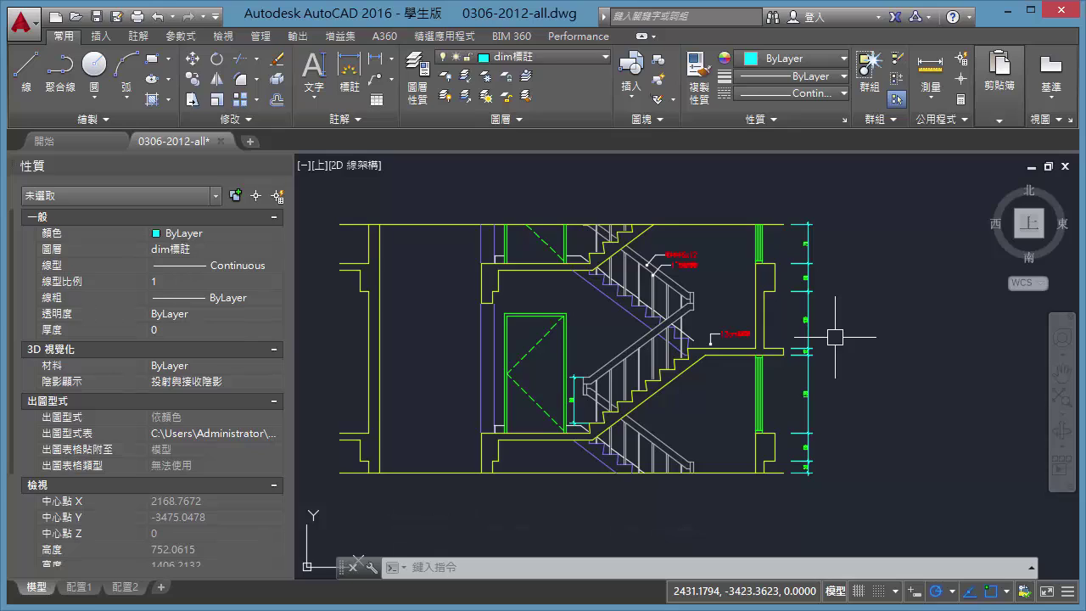
# Start a hatch and pick the upper slab, stair, remaining slabs and wall regions.
pyautogui.click(169, 102)
pyautogui.click(168, 107)
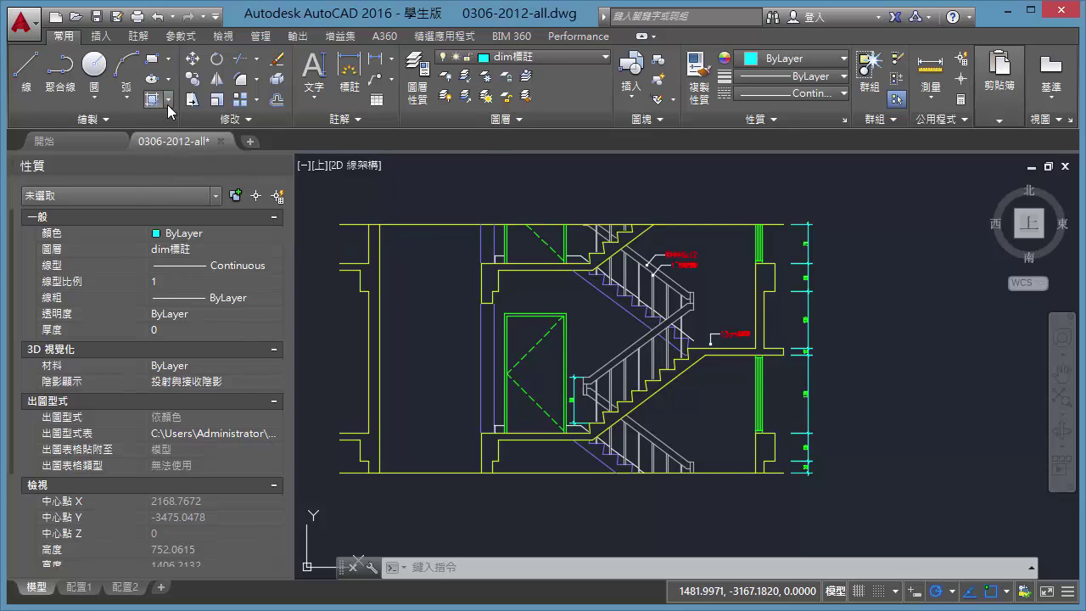
pyautogui.click(154, 102)
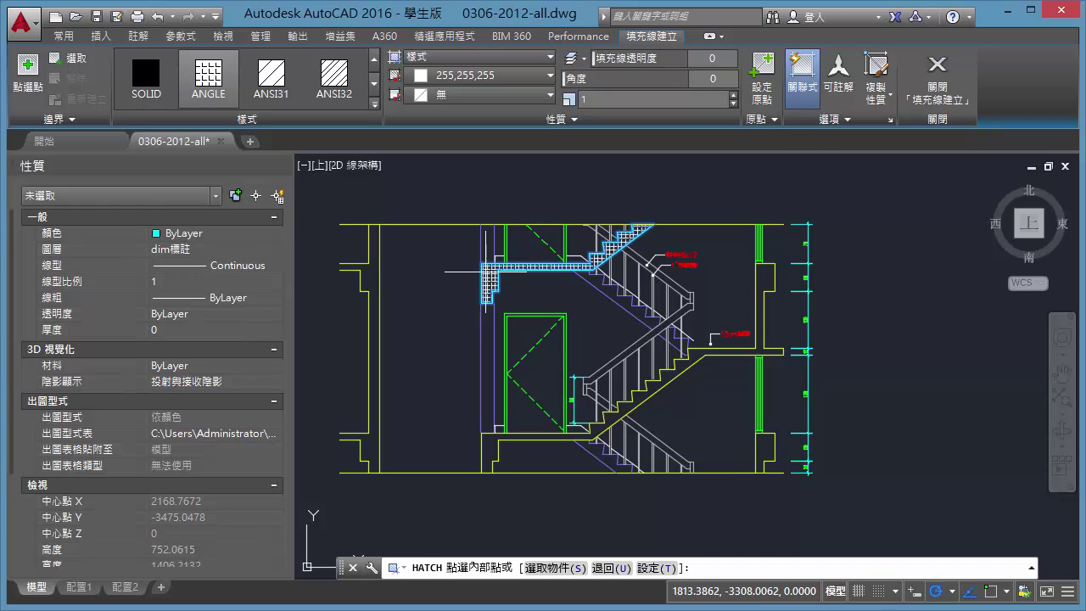
pyautogui.click(489, 273)
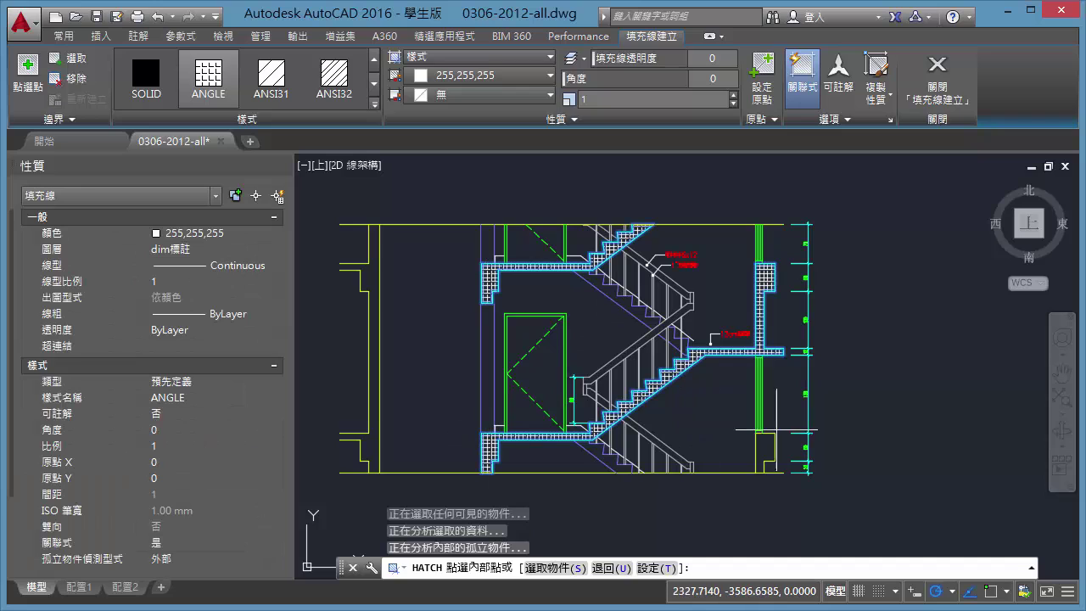
pyautogui.click(773, 445)
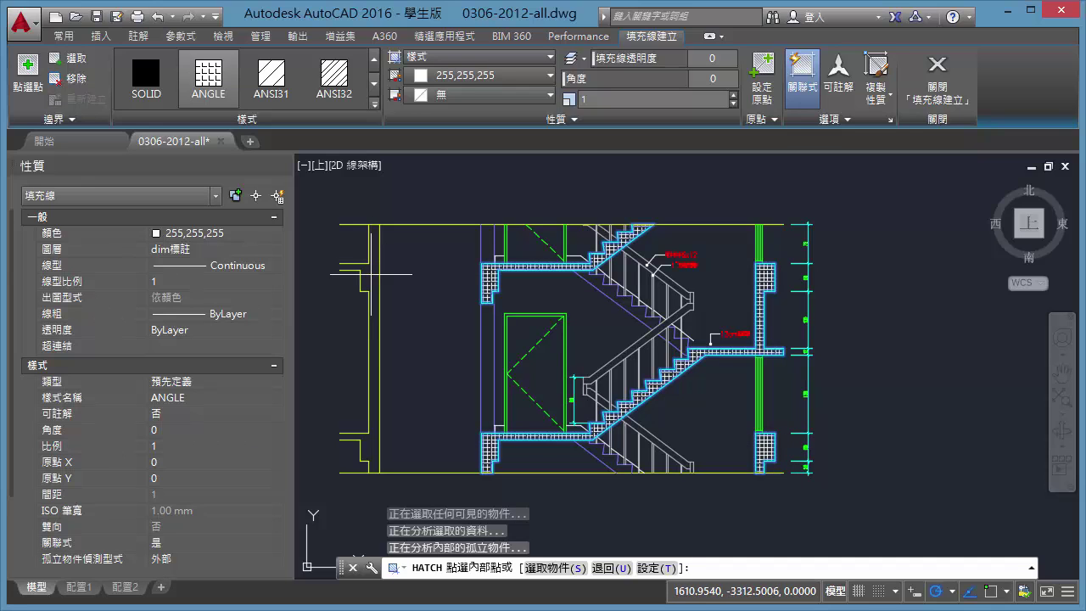
# Expand the full hatch pattern gallery and scroll through the available patterns.
pyautogui.click(374, 104)
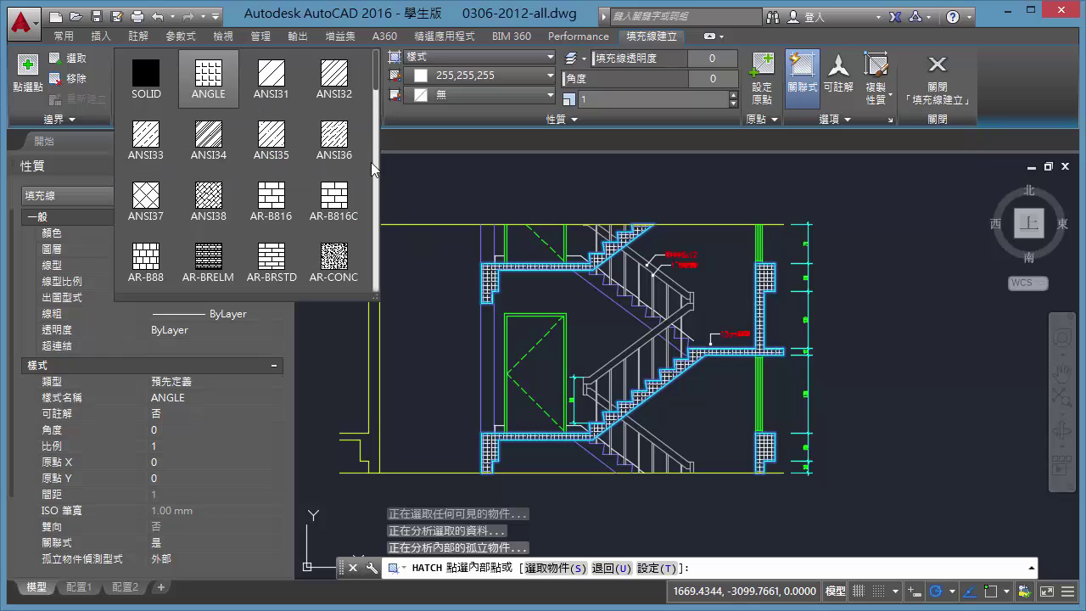
pyautogui.scroll(-4, 377, 105)
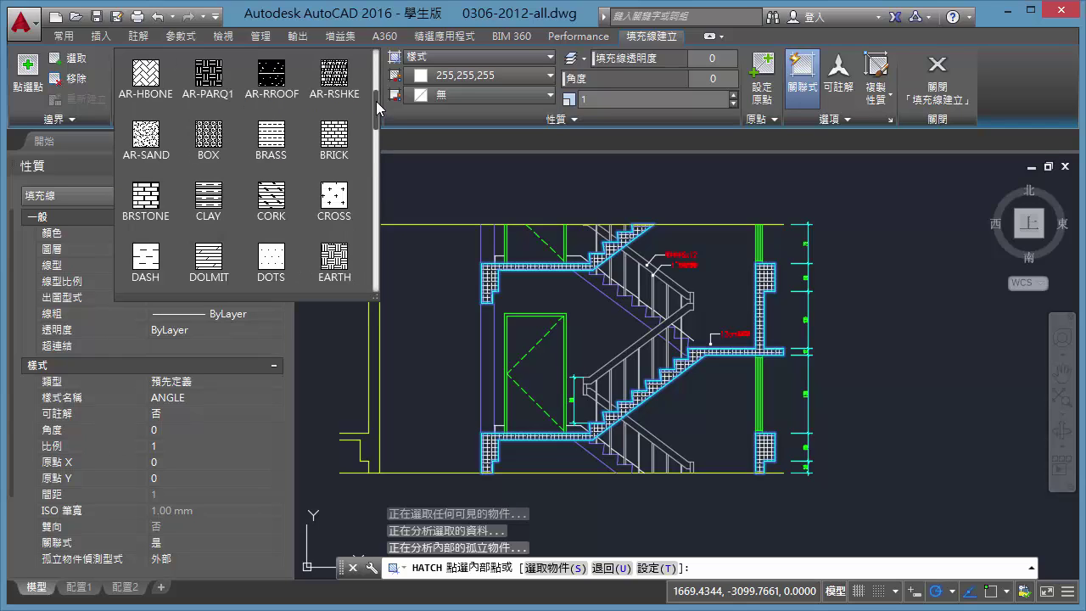
pyautogui.scroll(1, 377, 106)
pyautogui.scroll(1, 376, 105)
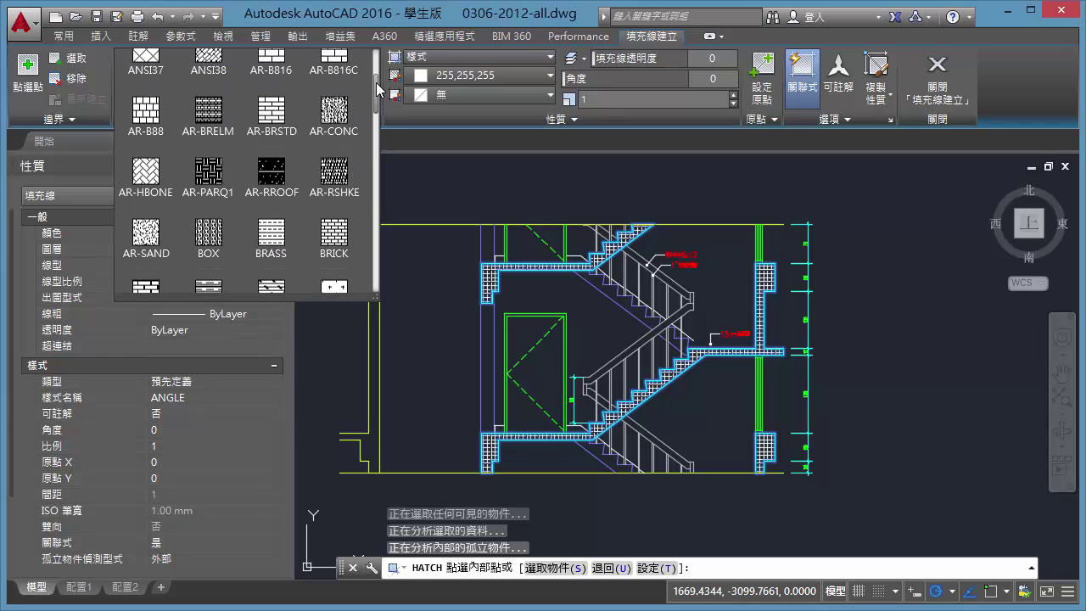
pyautogui.scroll(-2, 377, 105)
pyautogui.scroll(-1, 377, 105)
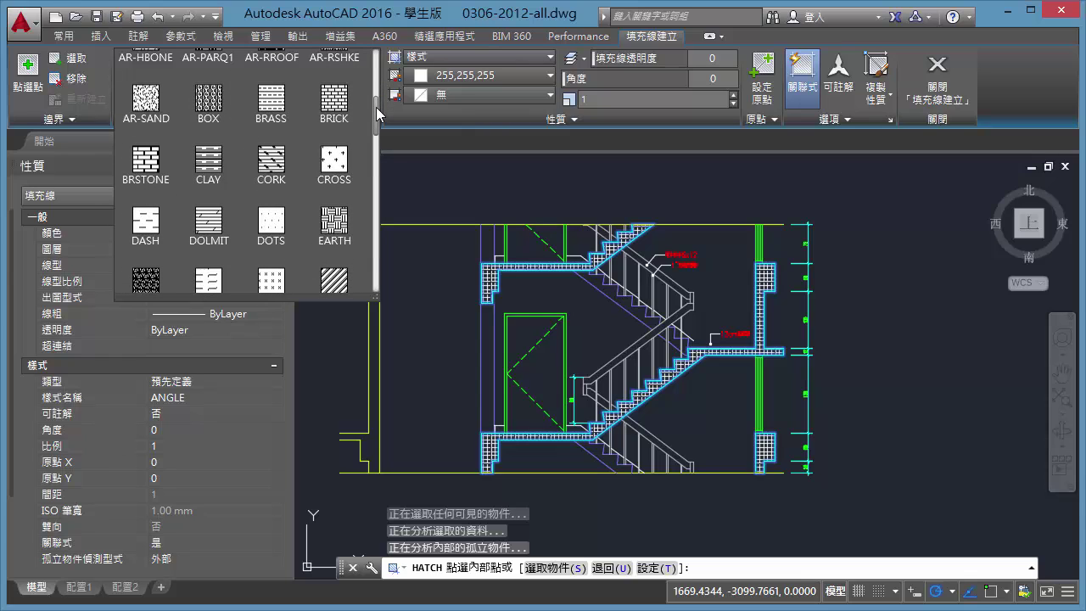
# Switch the hatch to AR-SAND at scale 0.2, check it, and end the command.
pyautogui.click(146, 100)
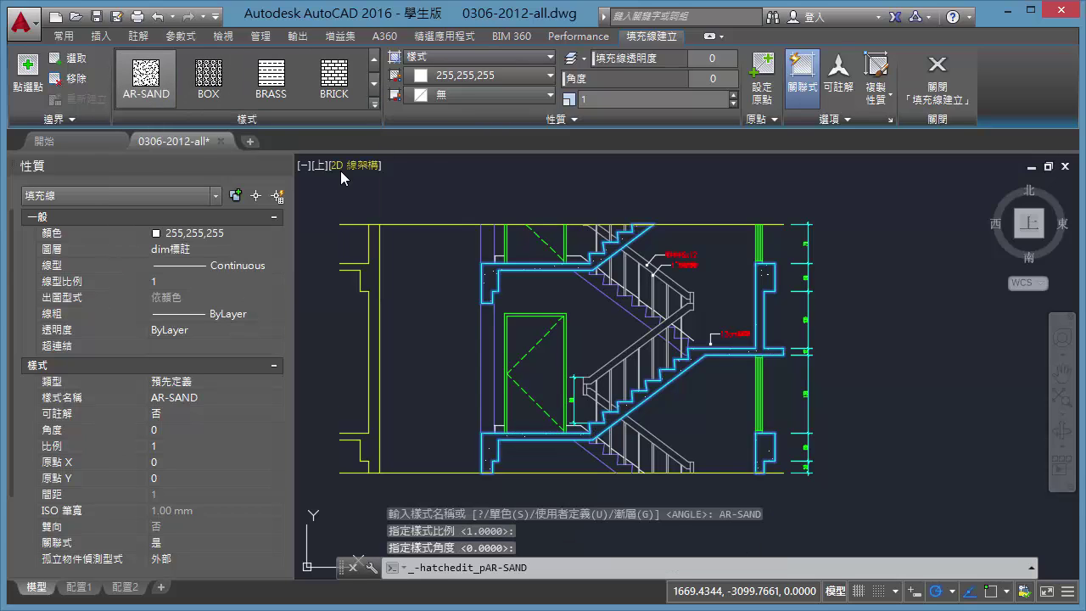
pyautogui.click(603, 100)
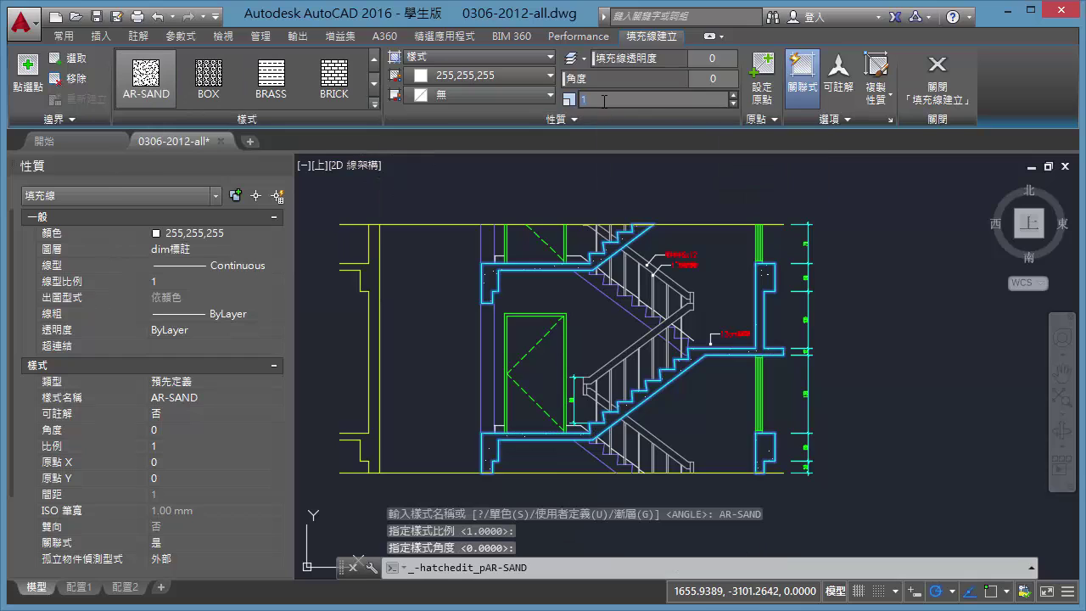
pyautogui.write('0.2')
pyautogui.press('Return')
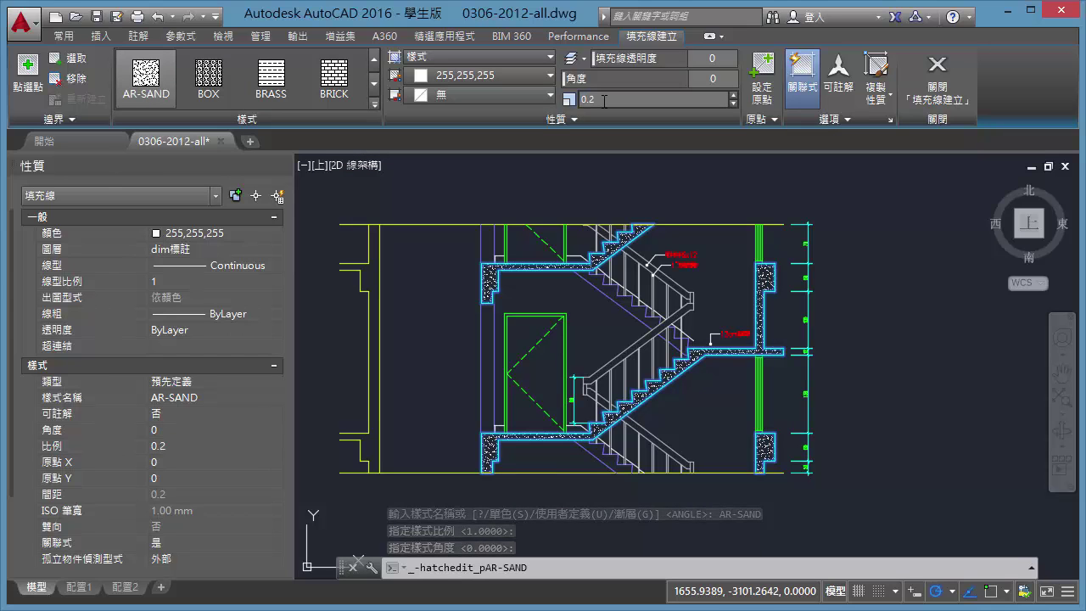
pyautogui.scroll(3, 475, 270)
pyautogui.scroll(3, 475, 270)
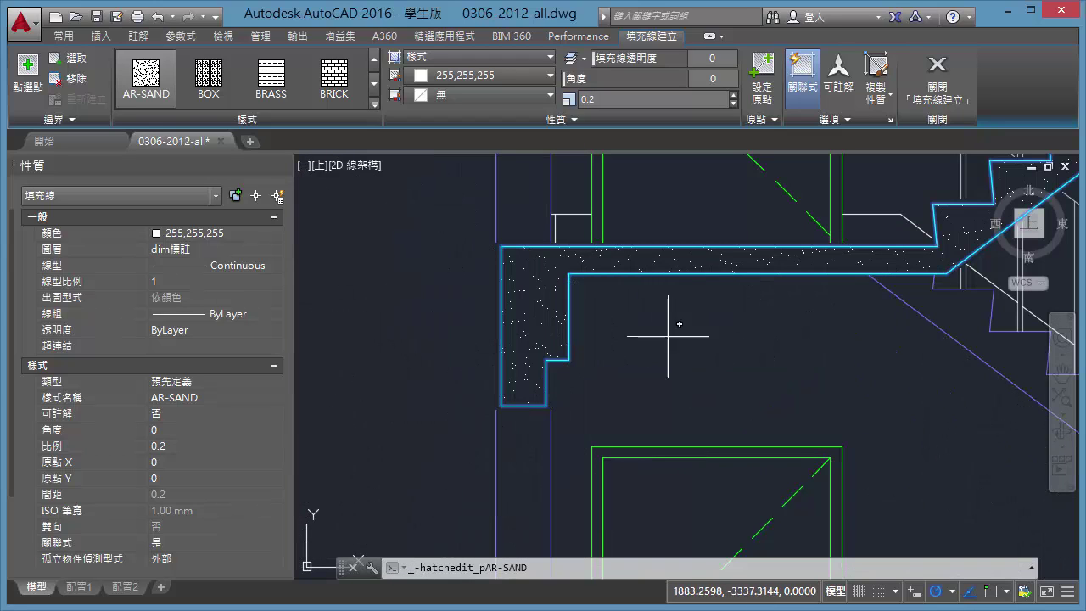
pyautogui.scroll(-3, 581, 263)
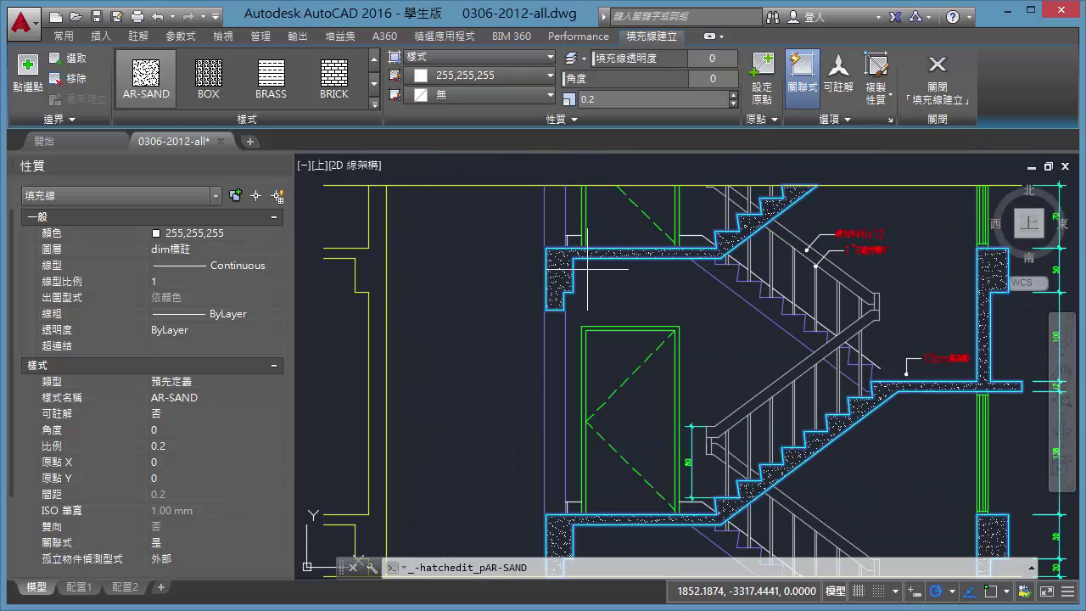
pyautogui.press('Escape')
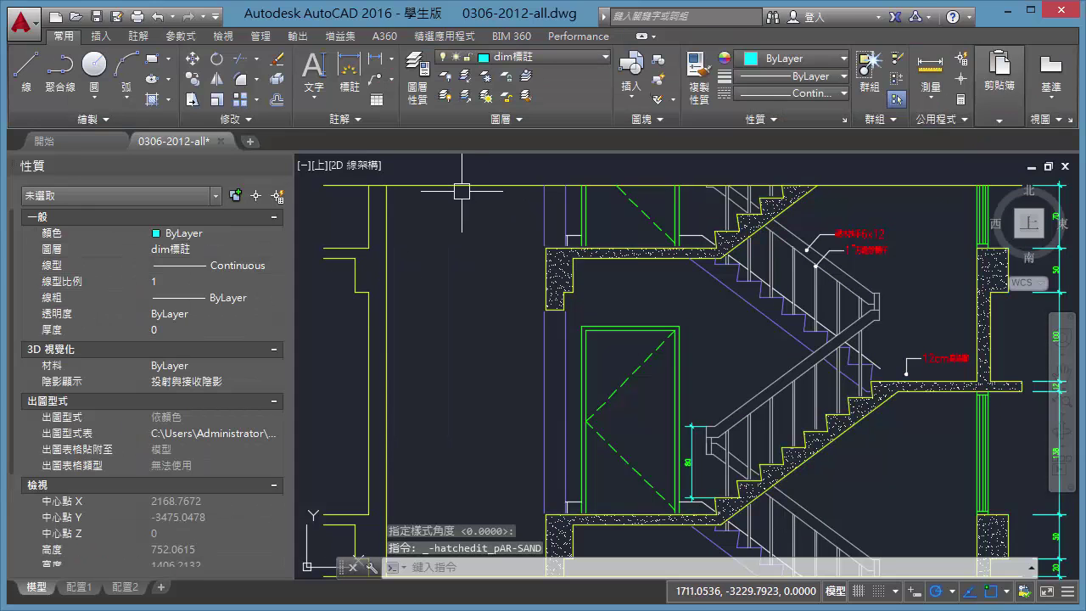
# Hatch the right wall, lower stair and bottom slab, and browse the pattern gallery.
pyautogui.click(153, 101)
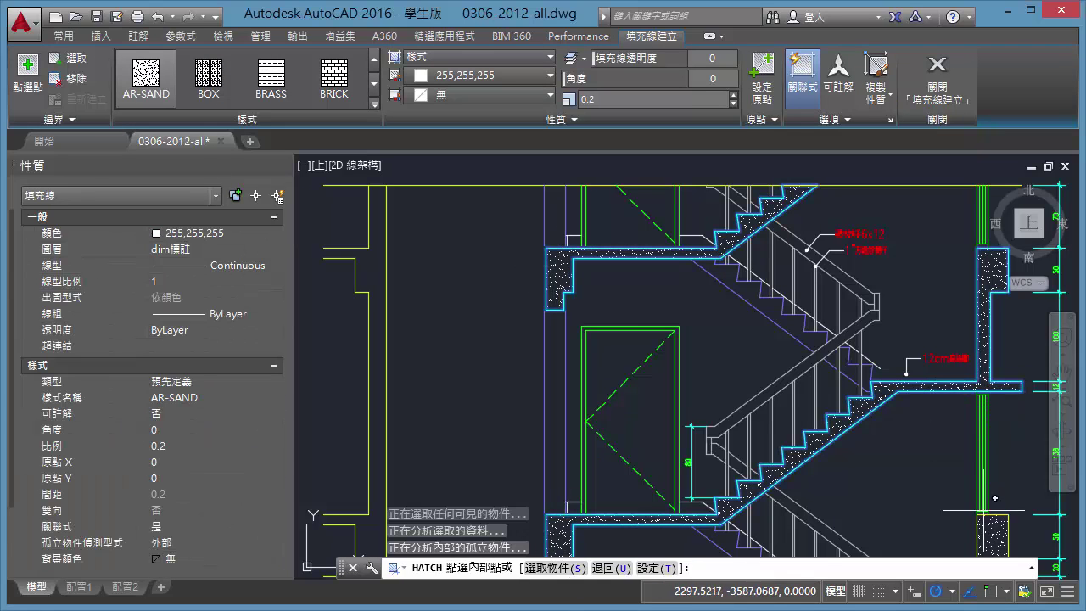
pyautogui.click(984, 526)
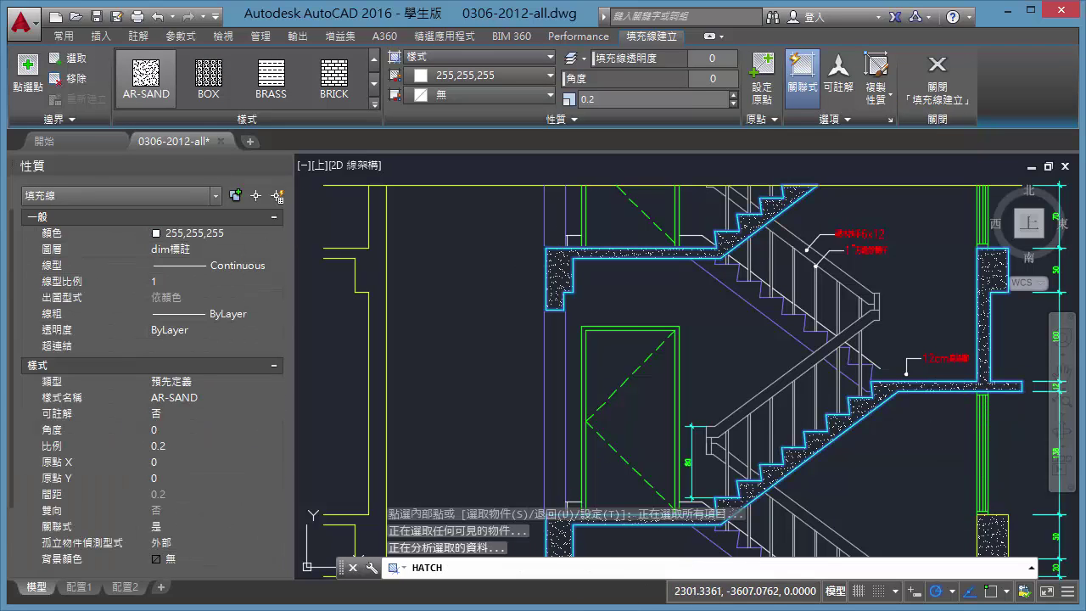
pyautogui.click(374, 102)
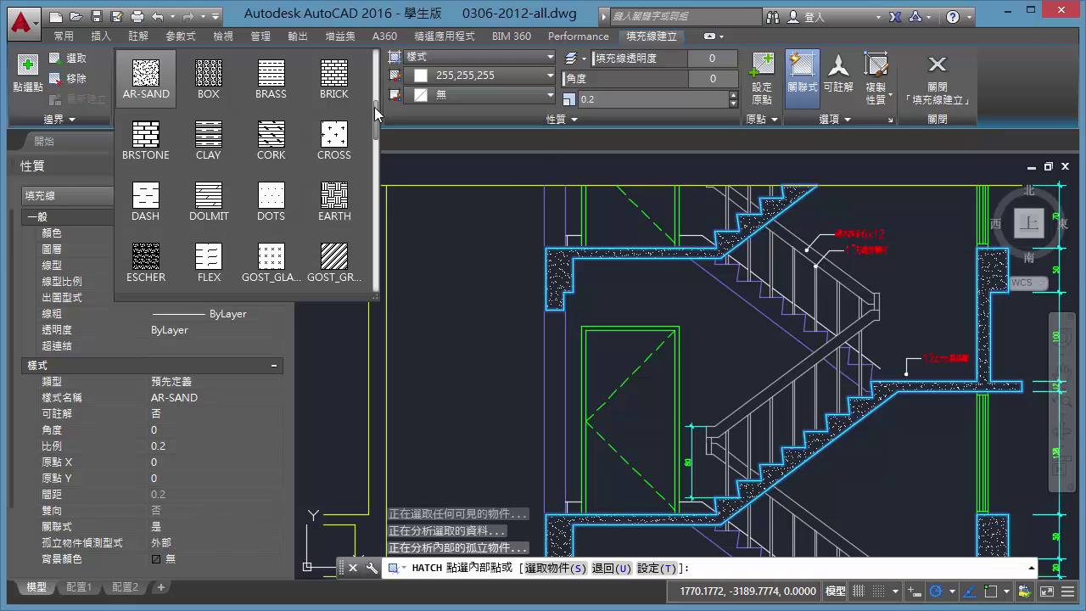
pyautogui.moveTo(379, 111); pyautogui.dragTo(366, 182)
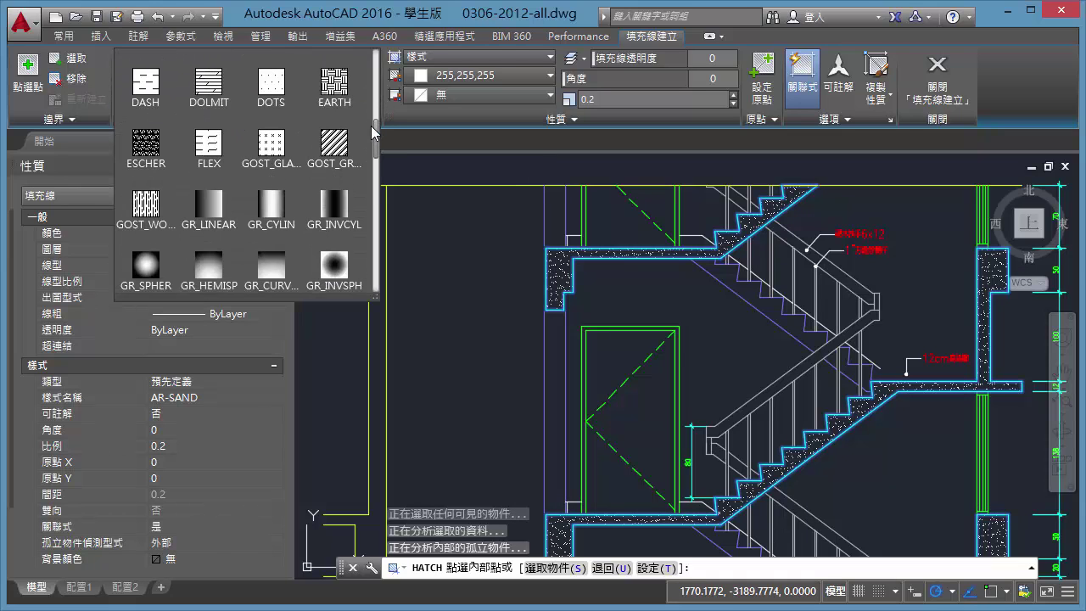
pyautogui.scroll(-2, 366, 182)
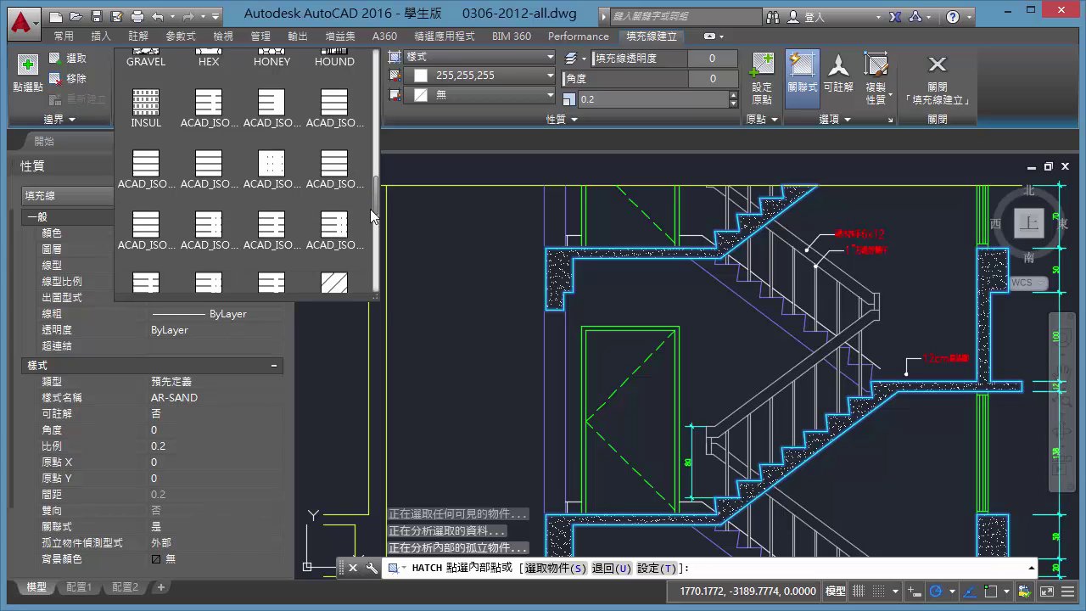
pyautogui.moveTo(362, 179); pyautogui.dragTo(362, 253)
pyautogui.scroll(10, 353, 194)
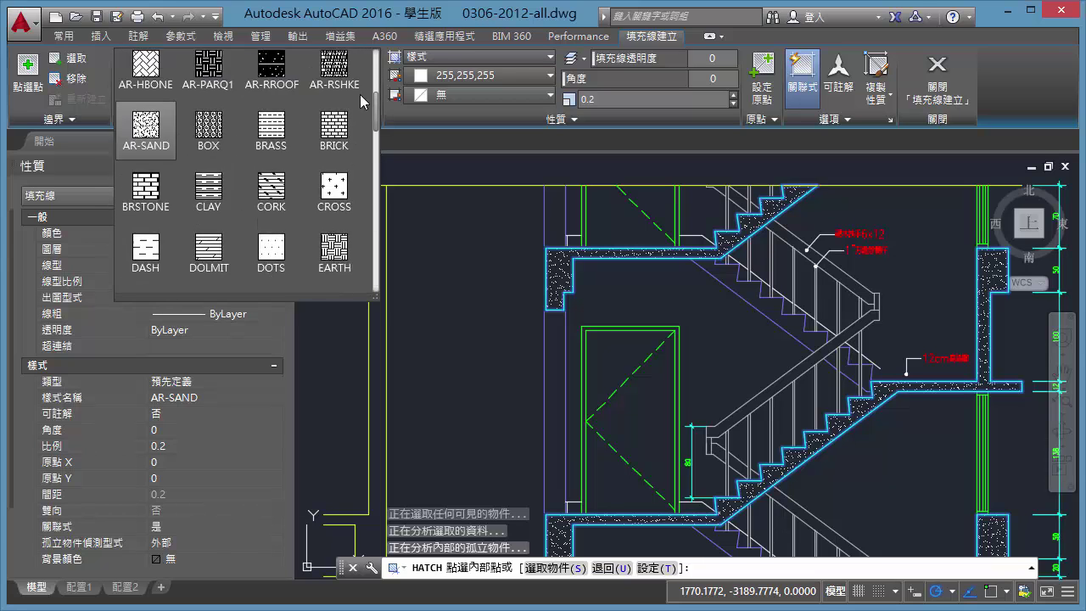
pyautogui.scroll(5, 360, 94)
pyautogui.scroll(3, 363, 56)
pyautogui.scroll(-1, 366, 61)
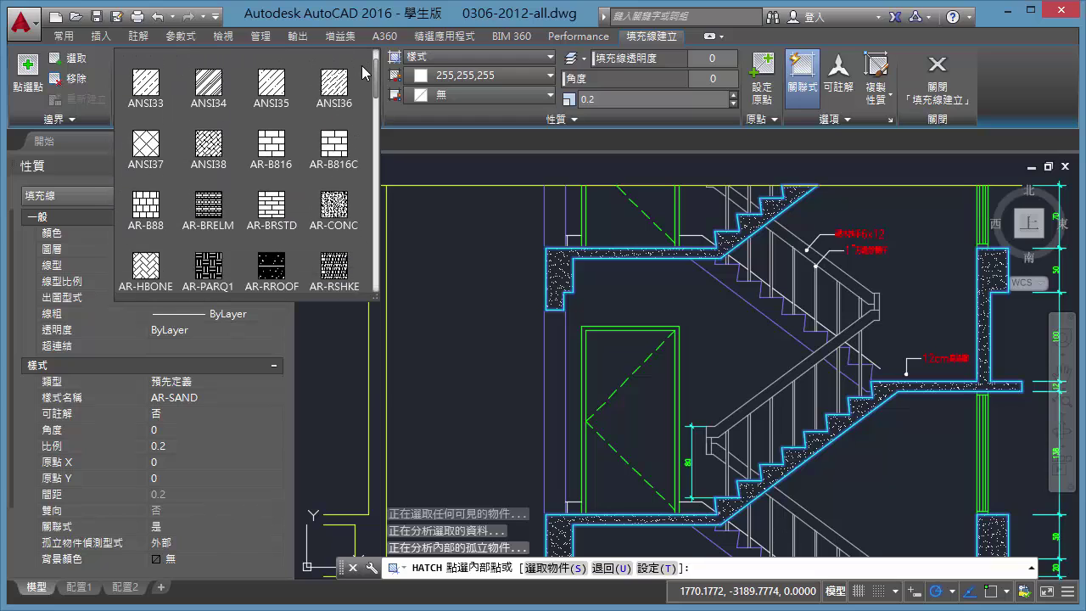
pyautogui.scroll(-1, 366, 73)
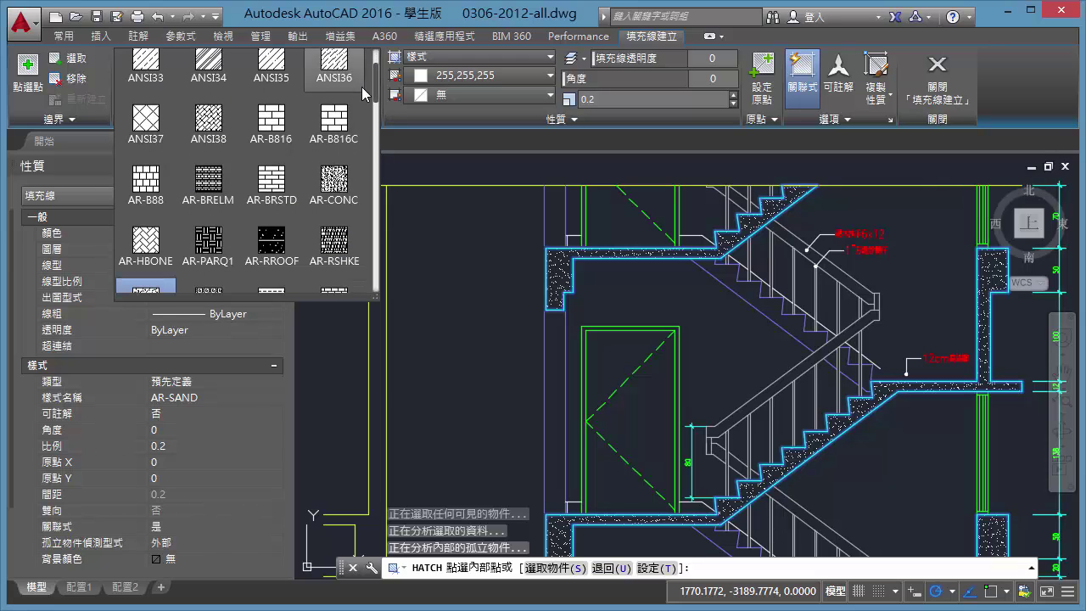
# Apply the AR-CONC concrete pattern to the hatch, keeping scale 0.2.
pyautogui.click(333, 190)
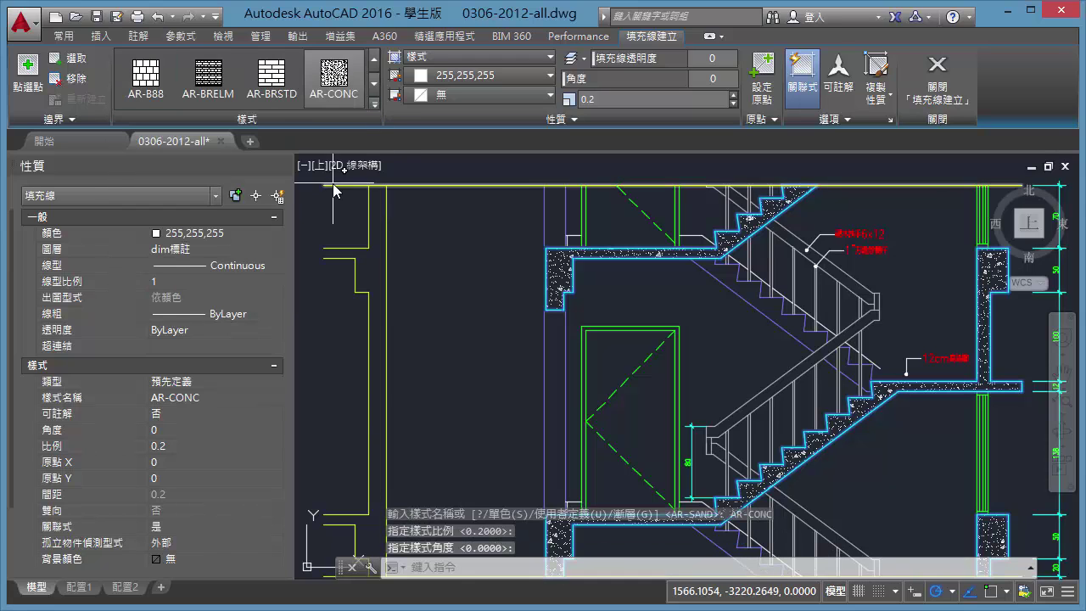
pyautogui.scroll(3, 632, 331)
pyautogui.scroll(-3, 460, 237)
pyautogui.scroll(2, 680, 273)
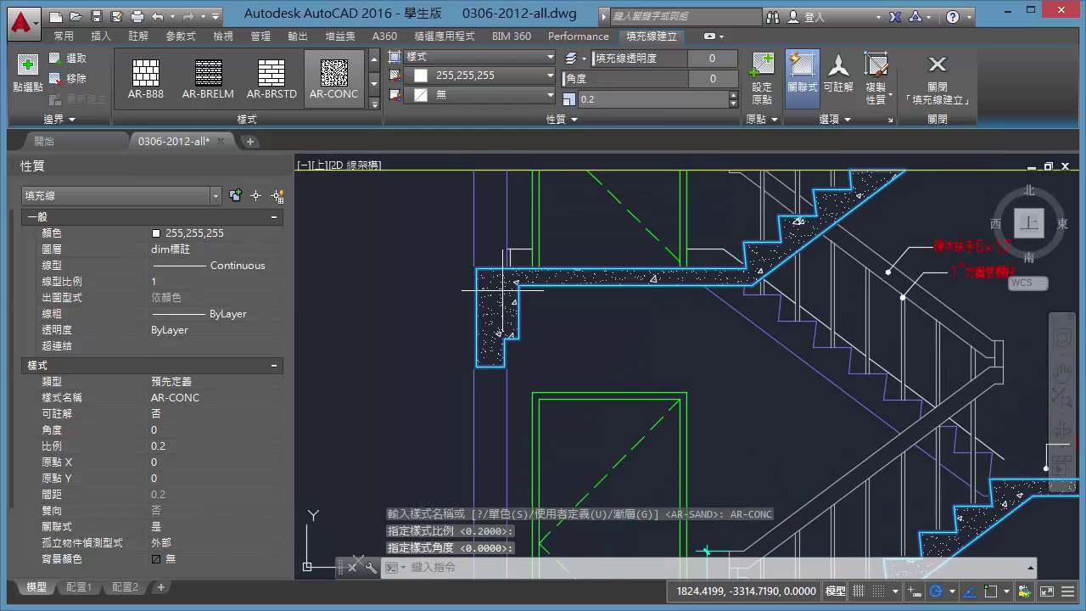
pyautogui.scroll(1, 681, 274)
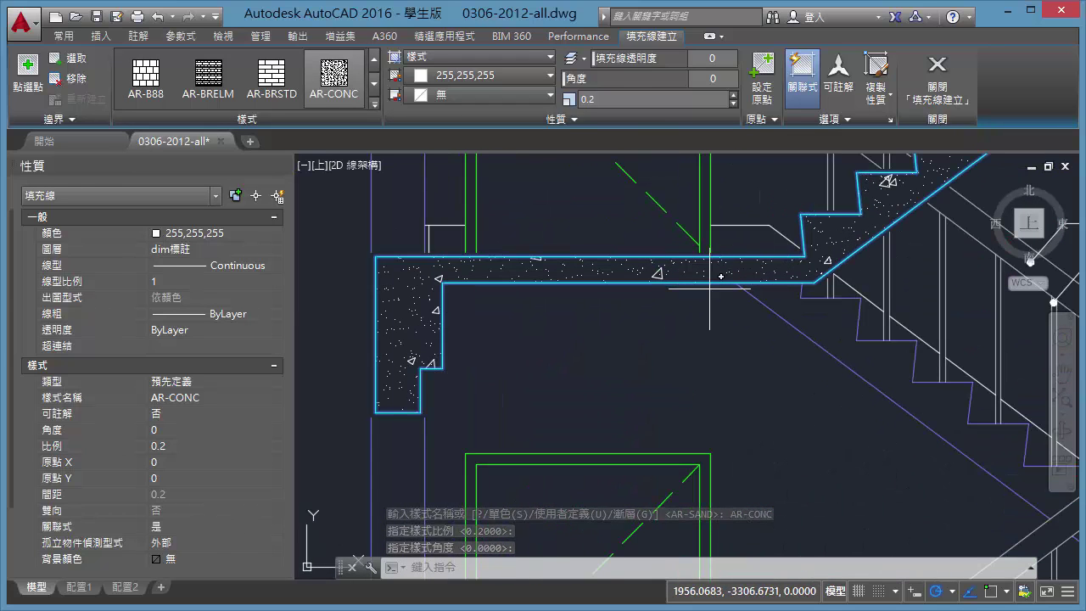
pyautogui.scroll(-2, 658, 313)
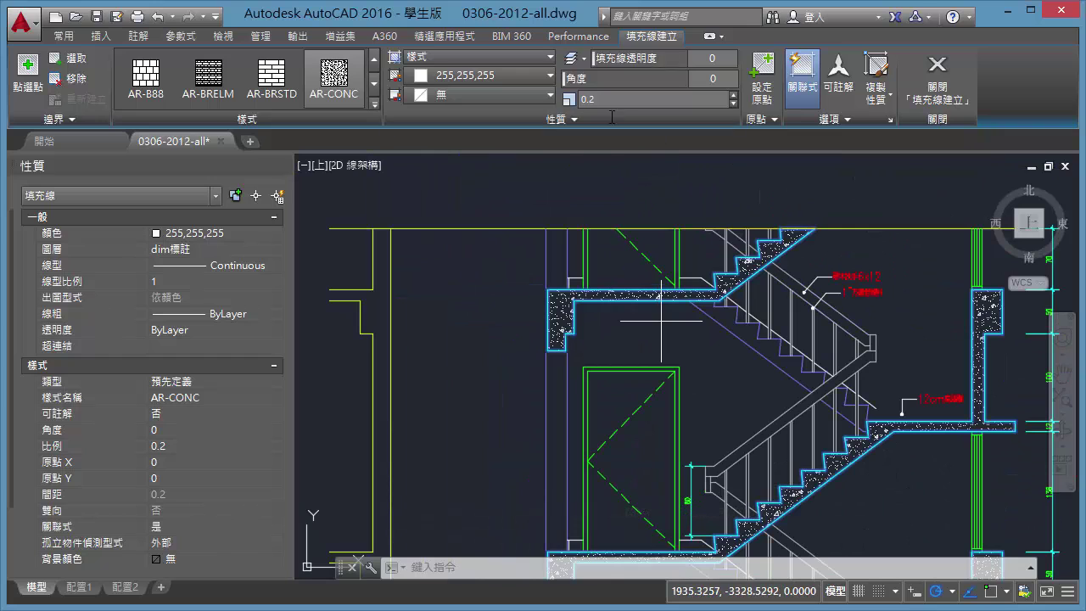
# Finish editing the hatch and bring the left wall into view.
pyautogui.press('Return')
pyautogui.scroll(-1, 510, 250)
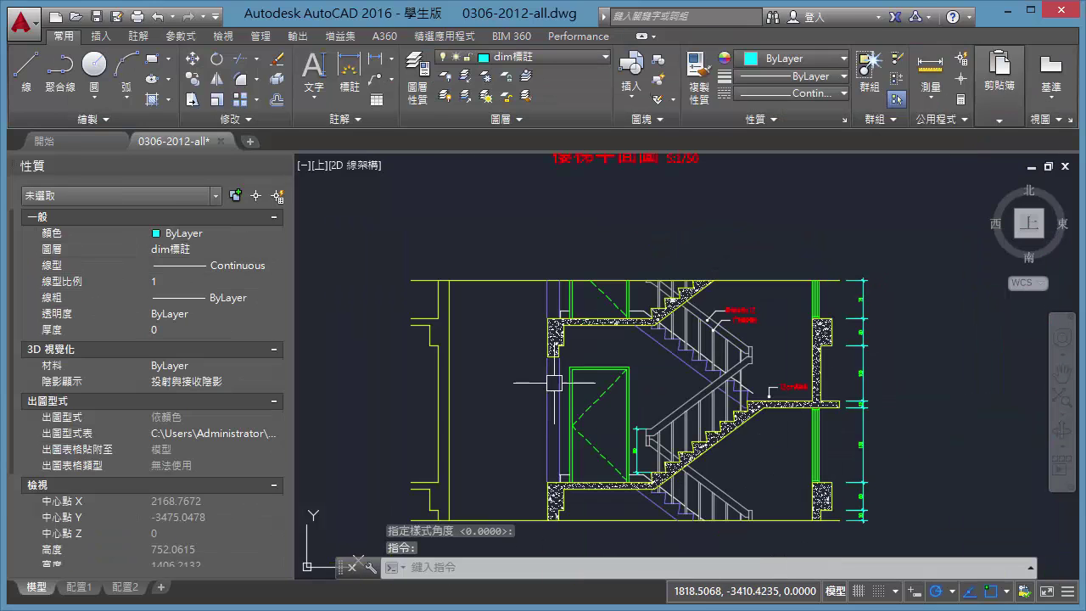
pyautogui.scroll(-1, 523, 347)
pyautogui.moveTo(522, 346)
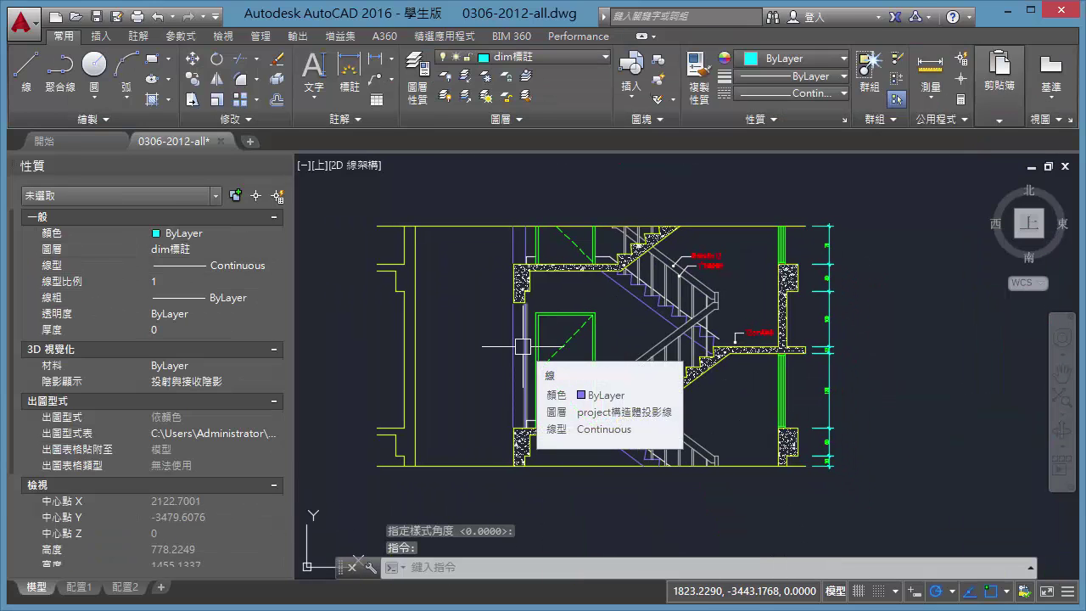
pyautogui.scroll(1, 730, 386)
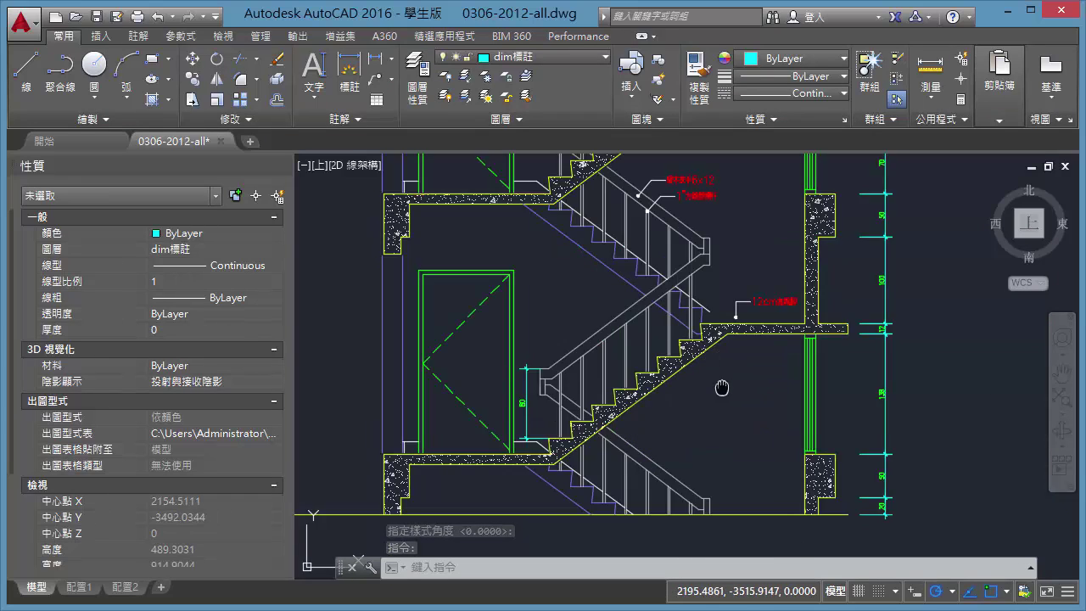
pyautogui.scroll(1, 720, 387)
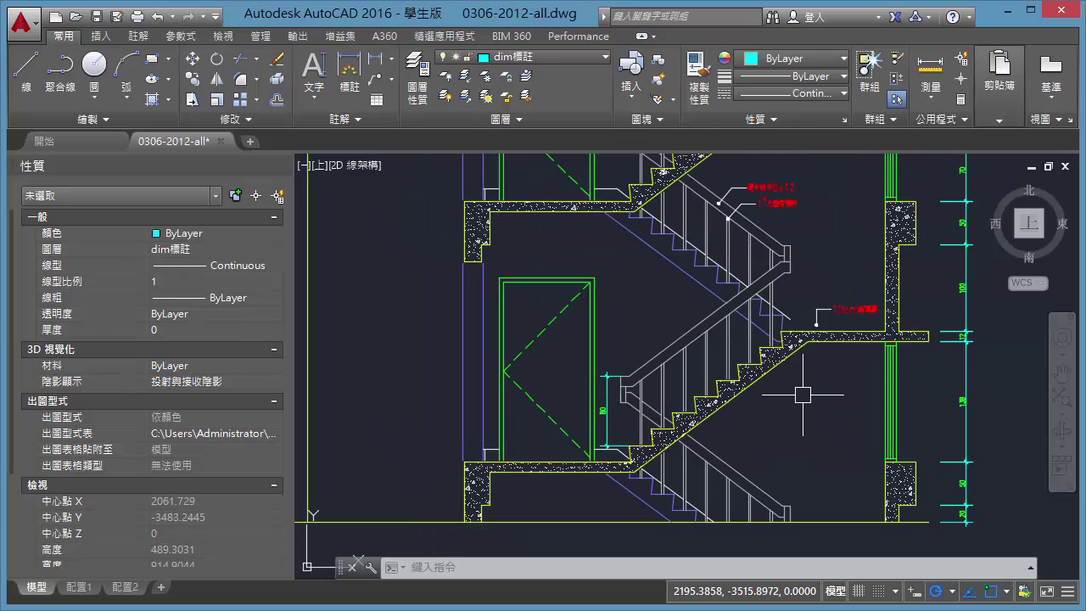
pyautogui.moveTo(429, 386); pyautogui.dragTo(485, 388, button='middle')
pyautogui.moveTo(396, 388); pyautogui.dragTo(459, 342, button='middle')
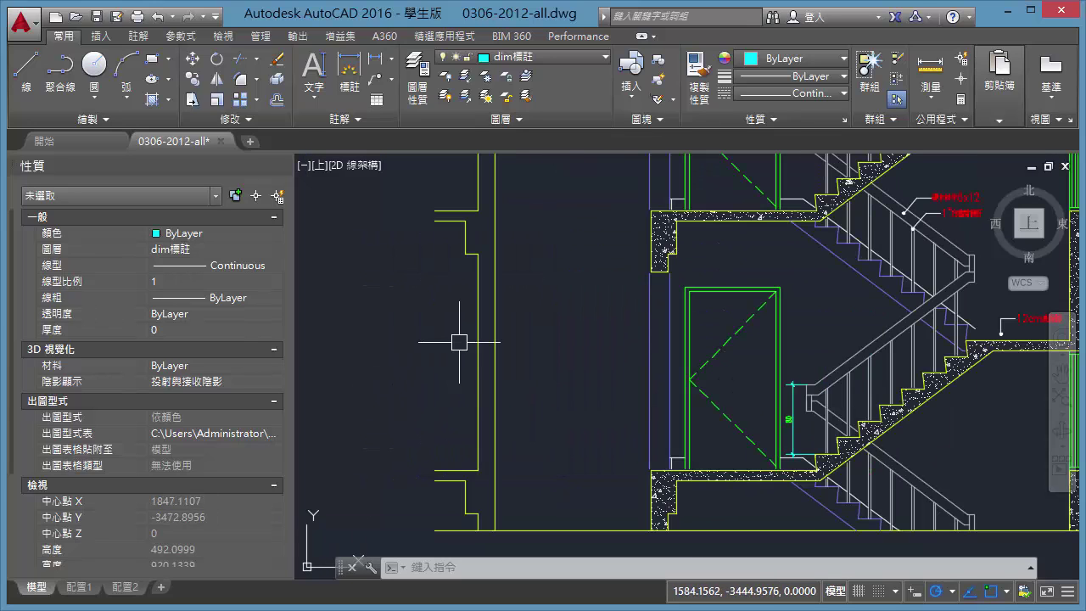
# Start a linear dimension from the bottom to the top of the left wall.
pyautogui.click(373, 66)
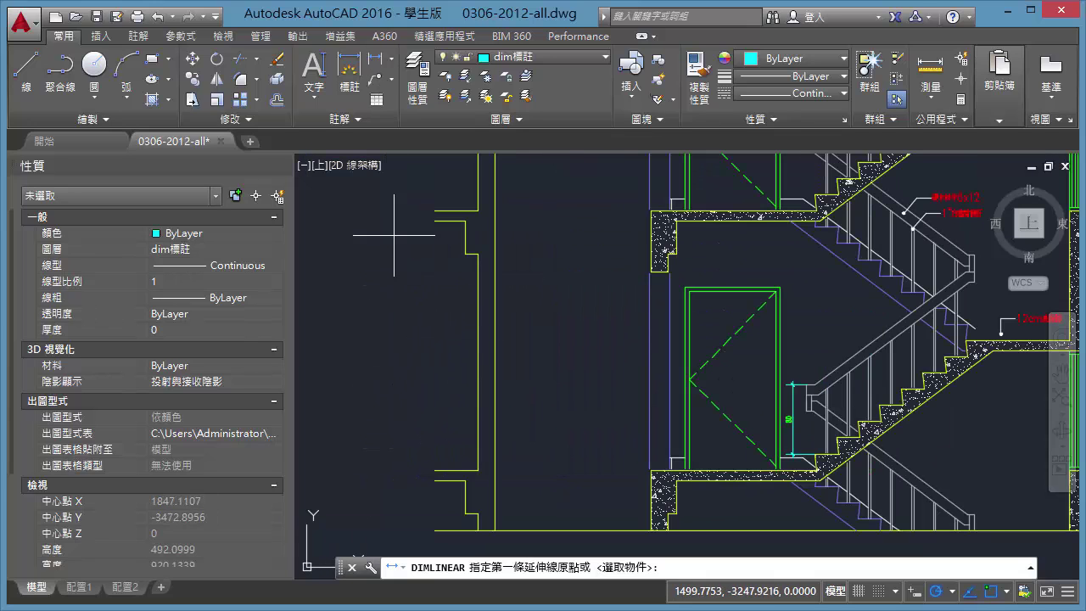
pyautogui.click(435, 470)
pyautogui.click(435, 220)
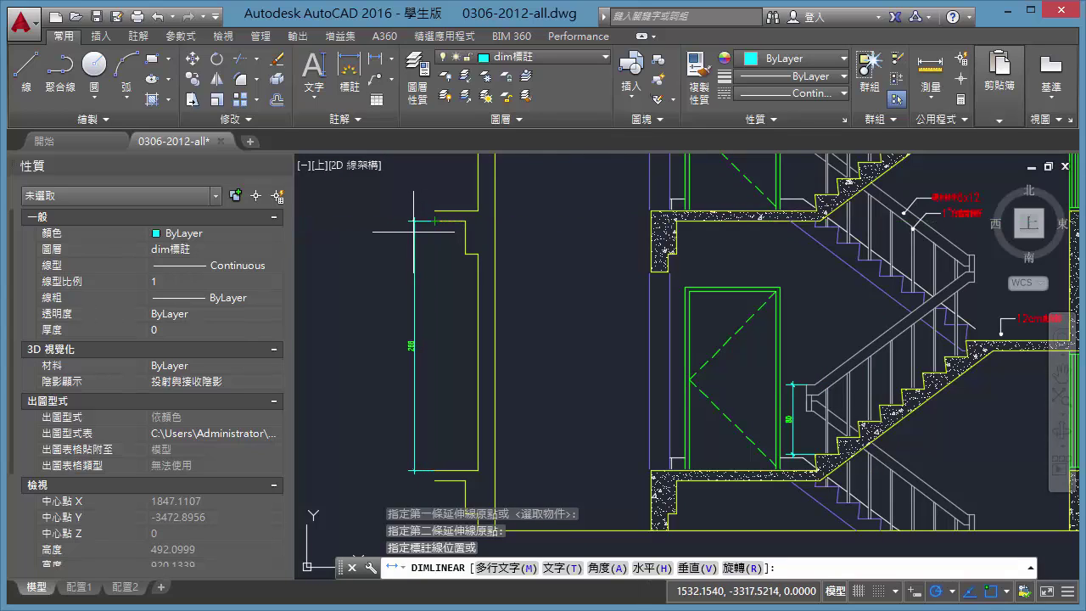
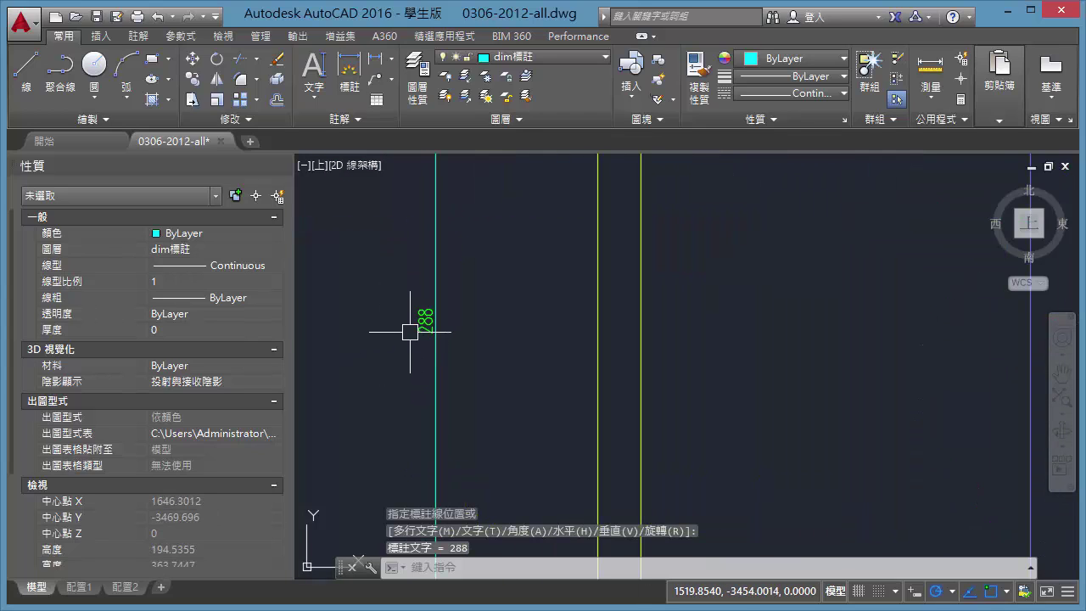
# Place the vertical 300 dimension along the stair section's left wall, then select it.
pyautogui.scroll(-3, 424, 331)
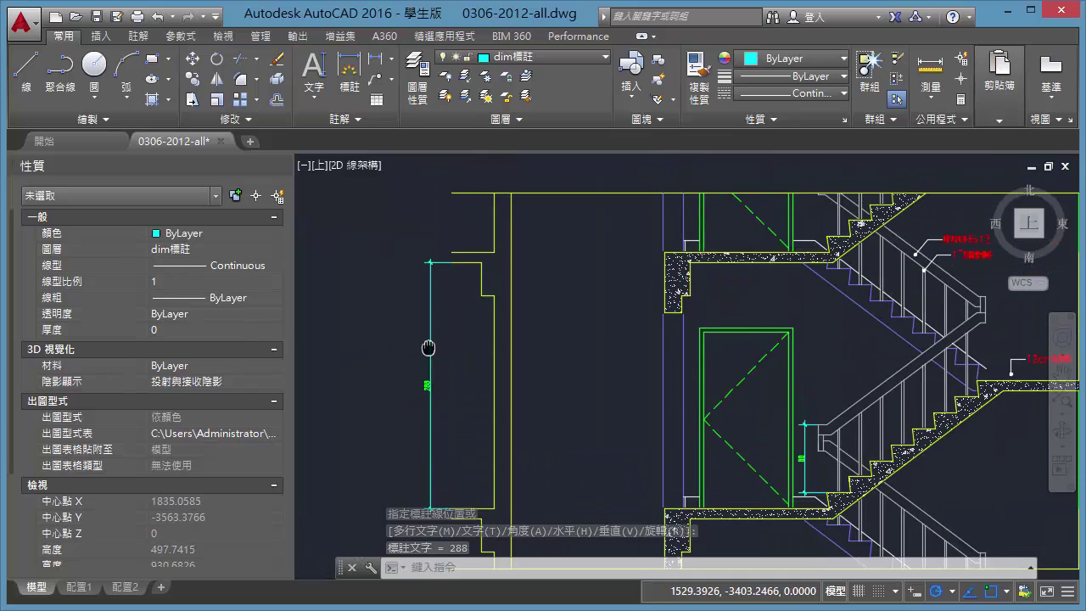
pyautogui.scroll(5, 433, 280)
pyautogui.click(413, 254)
pyautogui.click(472, 255)
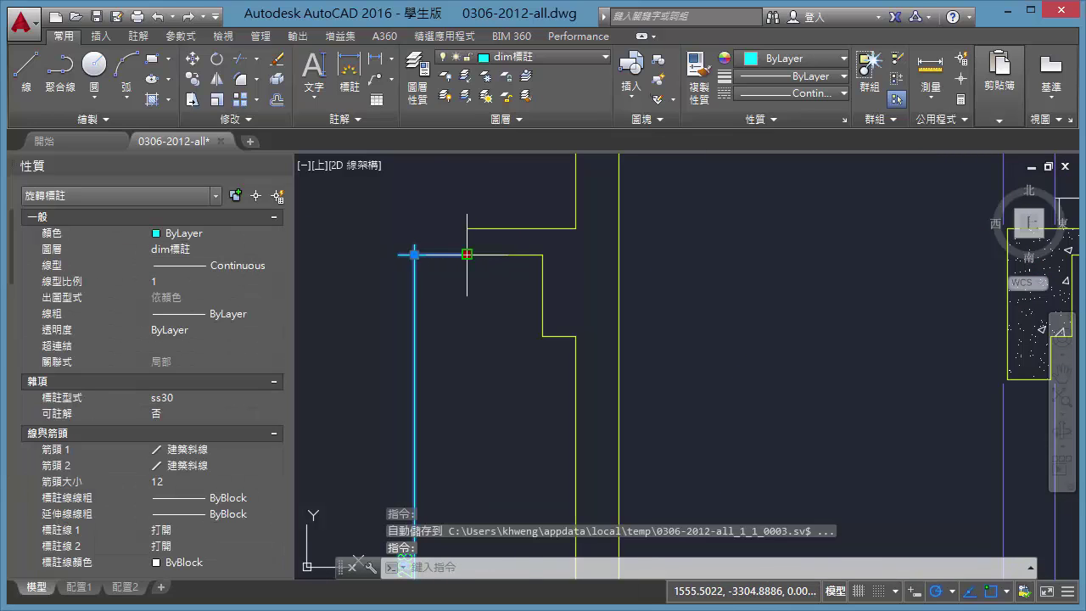
pyautogui.click(466, 254)
pyautogui.scroll(-5, 463, 301)
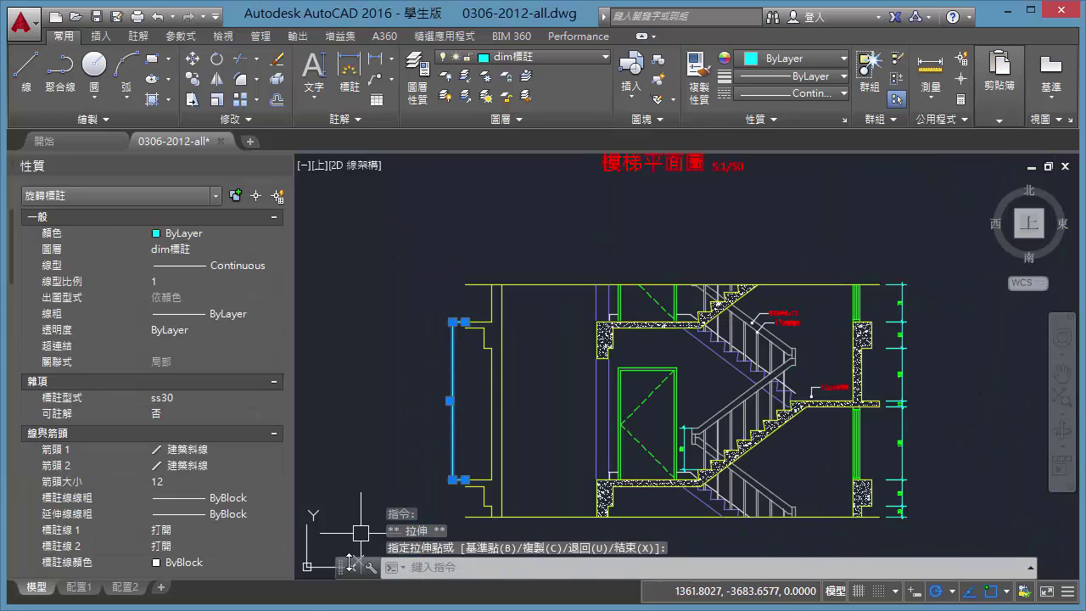
pyautogui.press('Escape')
pyautogui.press('Escape')
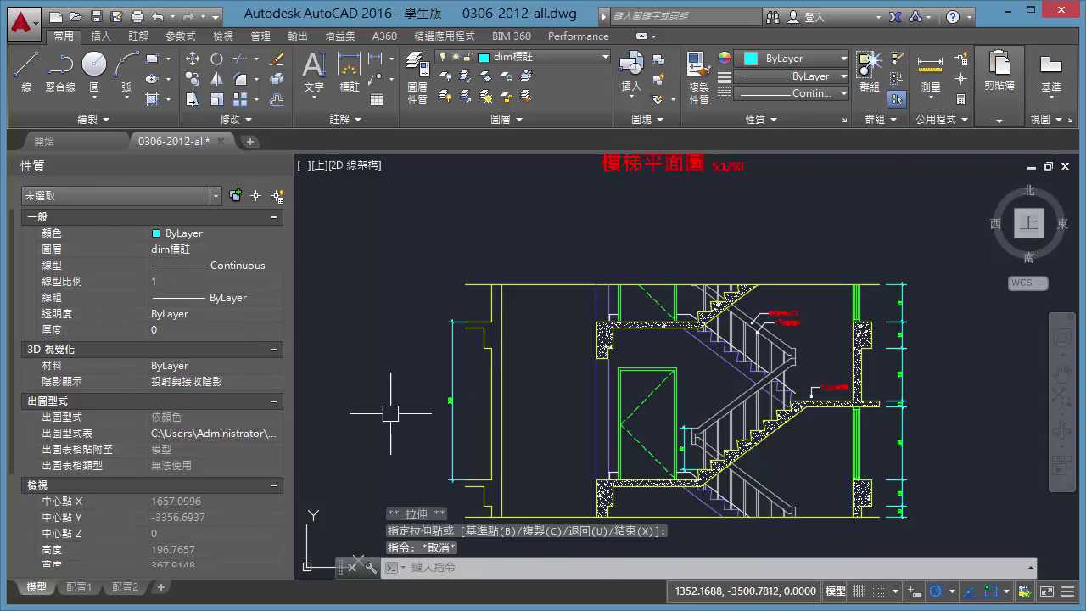
pyautogui.scroll(5, 408, 390)
pyautogui.scroll(3, 462, 365)
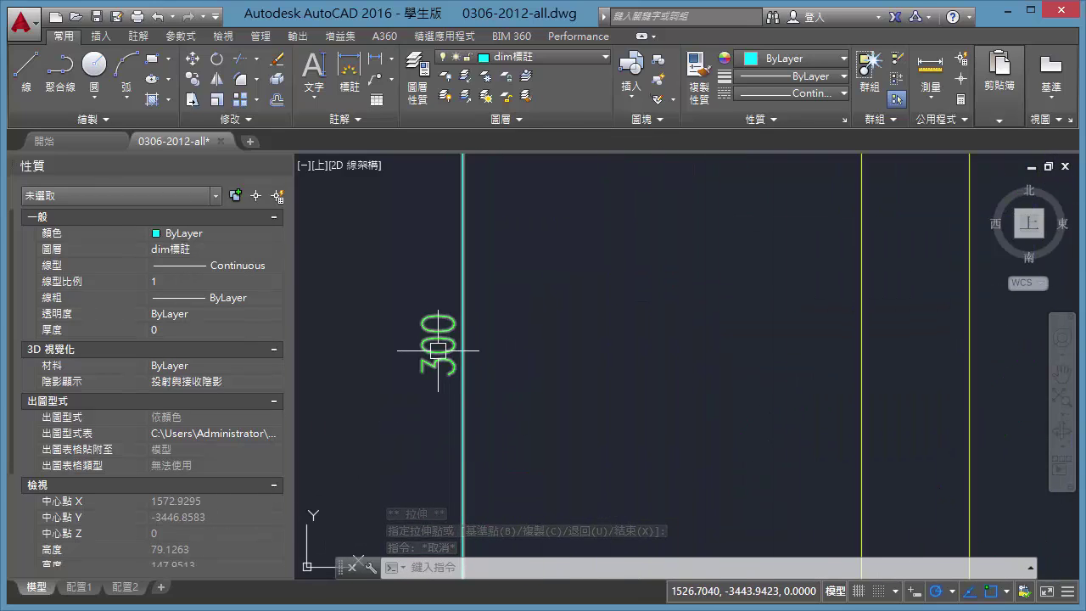
pyautogui.click(438, 345)
pyautogui.doubleClick(438, 344)
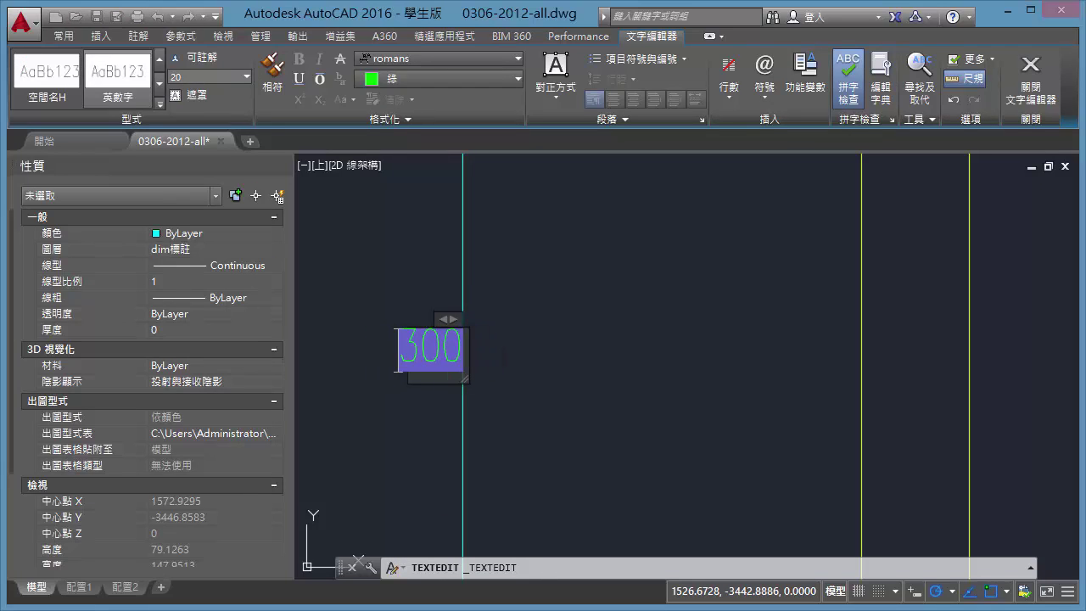
pyautogui.write('16')
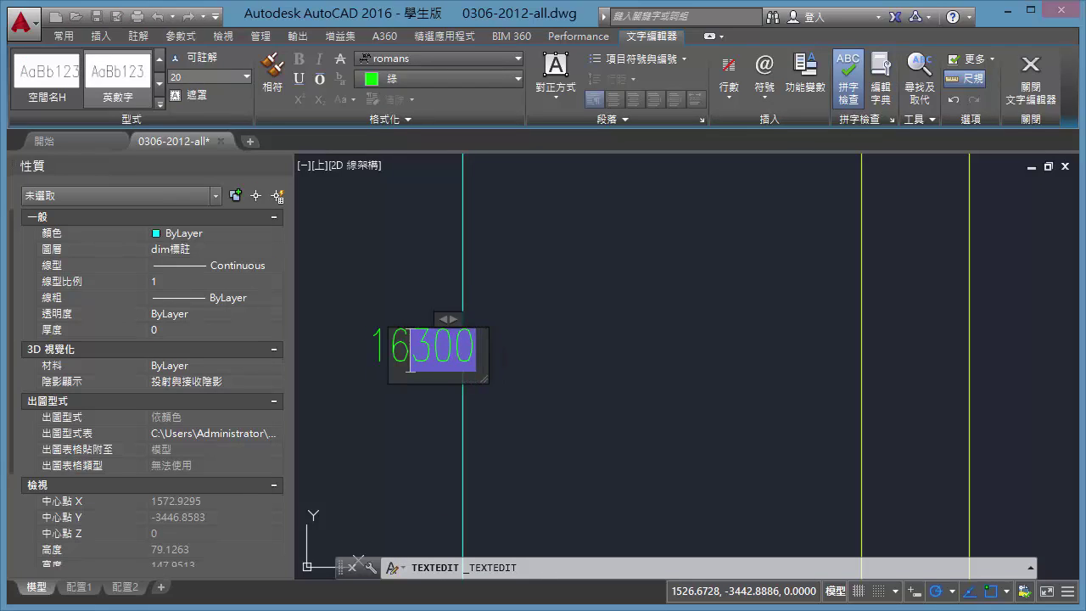
pyautogui.write('@1')
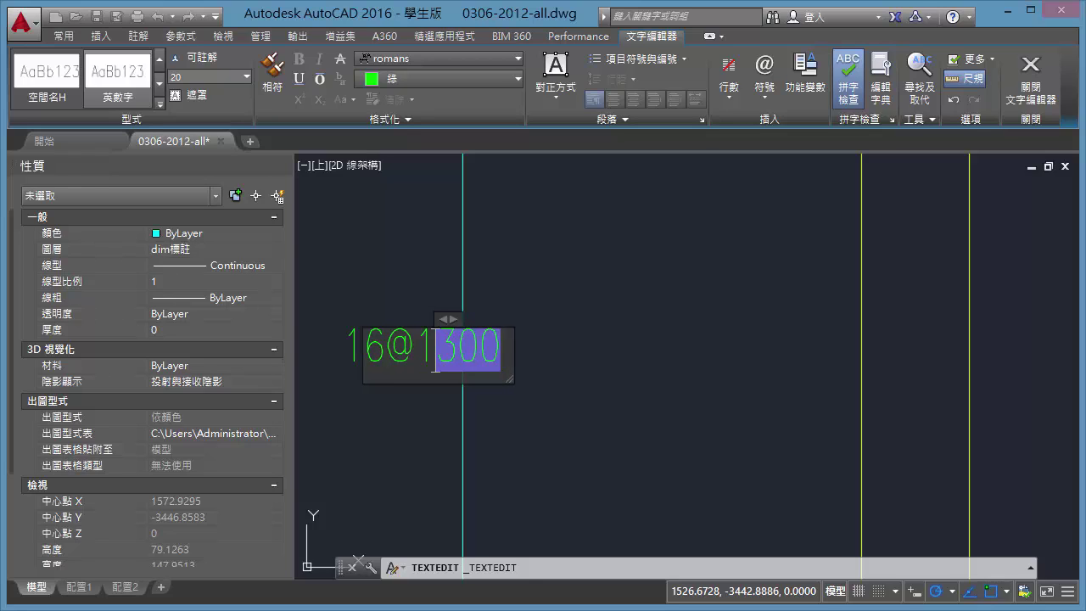
pyautogui.write('8.75')
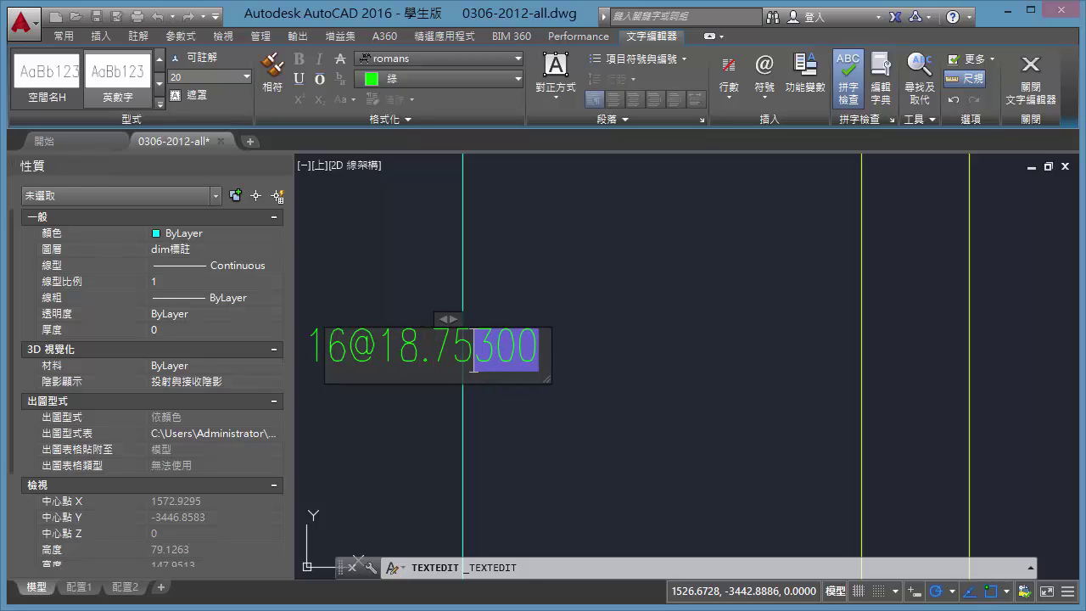
pyautogui.write('=')
pyautogui.press('Return')
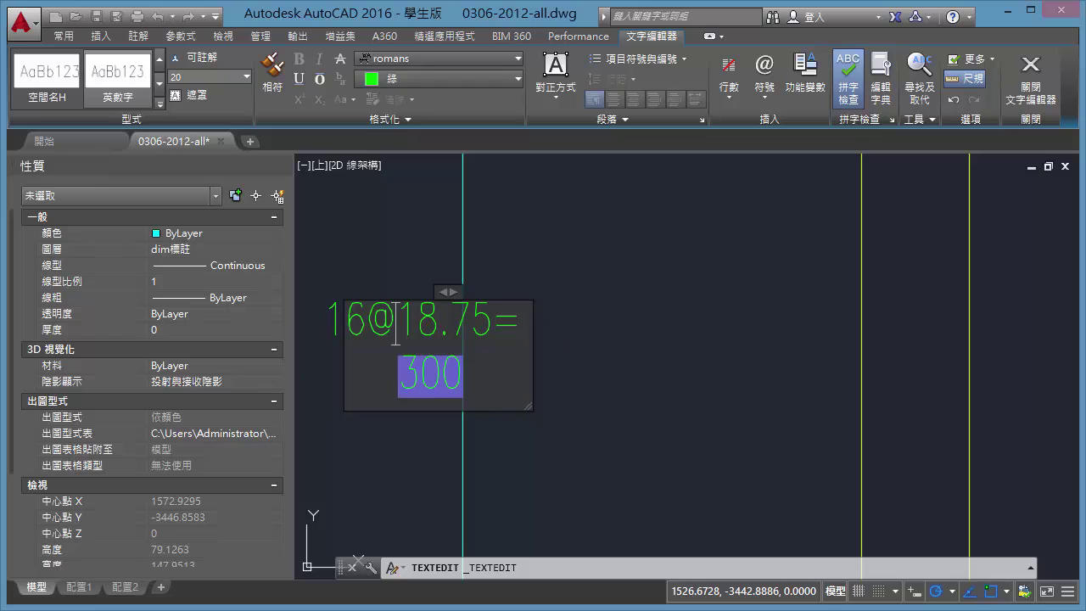
pyautogui.press('BackSpace')
pyautogui.press('Return')
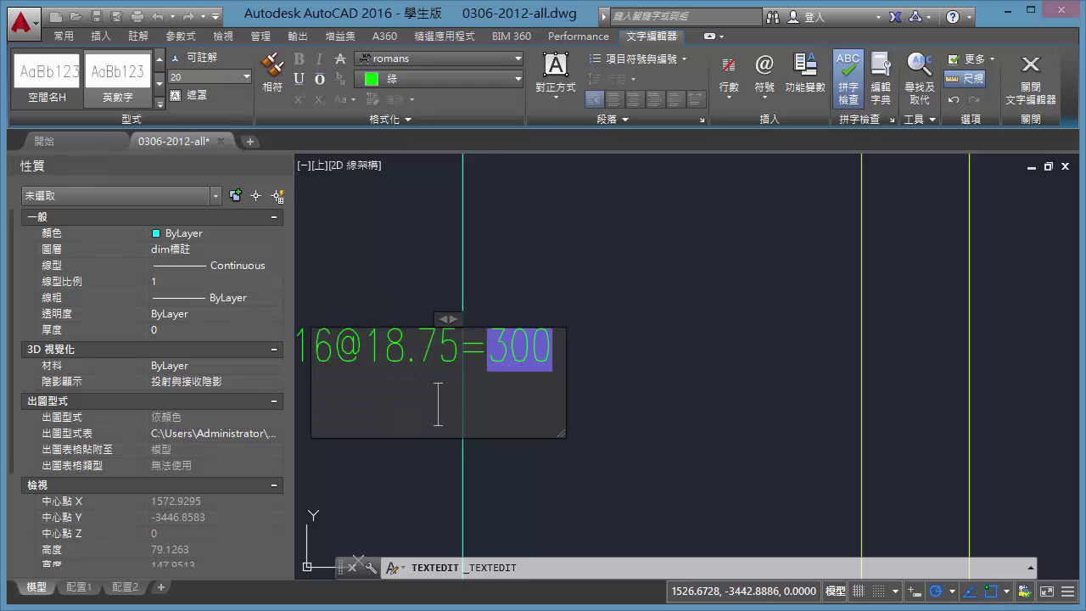
pyautogui.press('BackSpace')
pyautogui.click(538, 436)
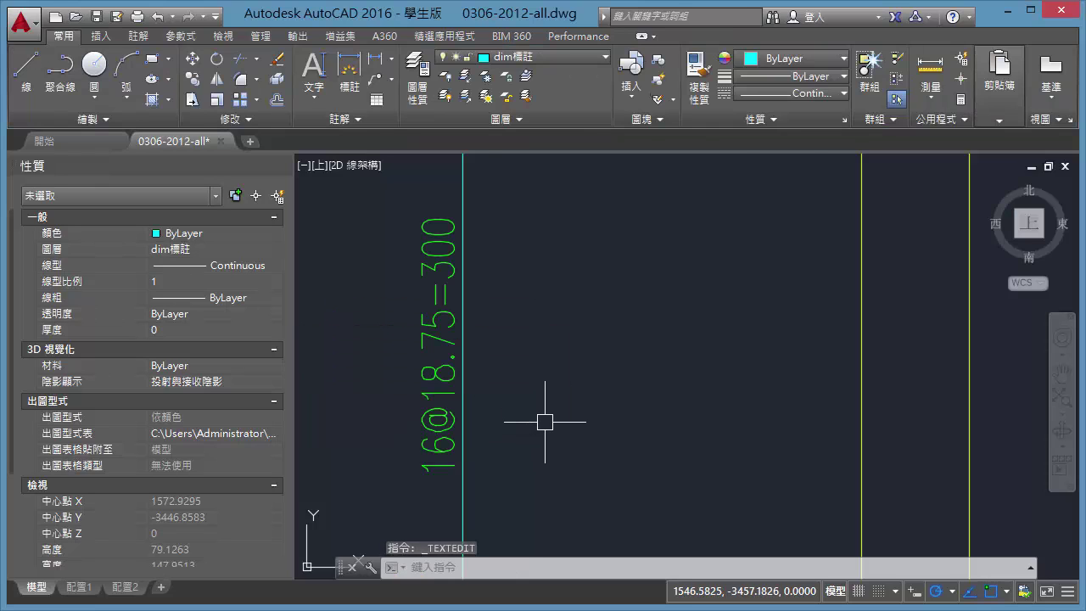
# Turn on the finish粉刷線 and 圖層1 layers.
pyautogui.scroll(-2, 549, 425)
pyautogui.scroll(-3, 551, 425)
pyautogui.scroll(-2, 620, 391)
pyautogui.scroll(-2, 543, 399)
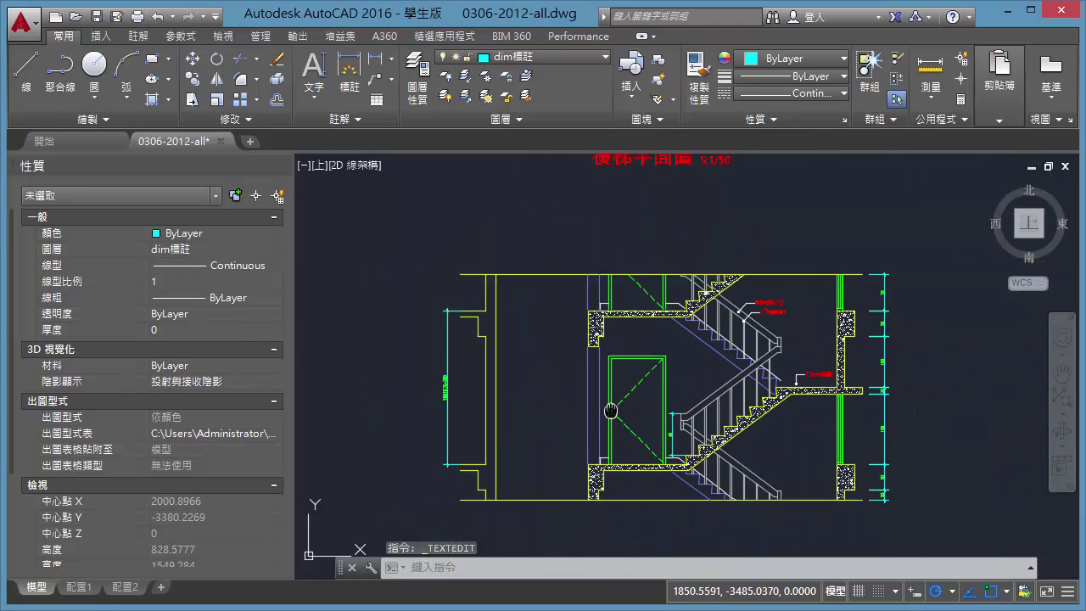
pyautogui.scroll(1, 582, 392)
pyautogui.scroll(-1, 577, 381)
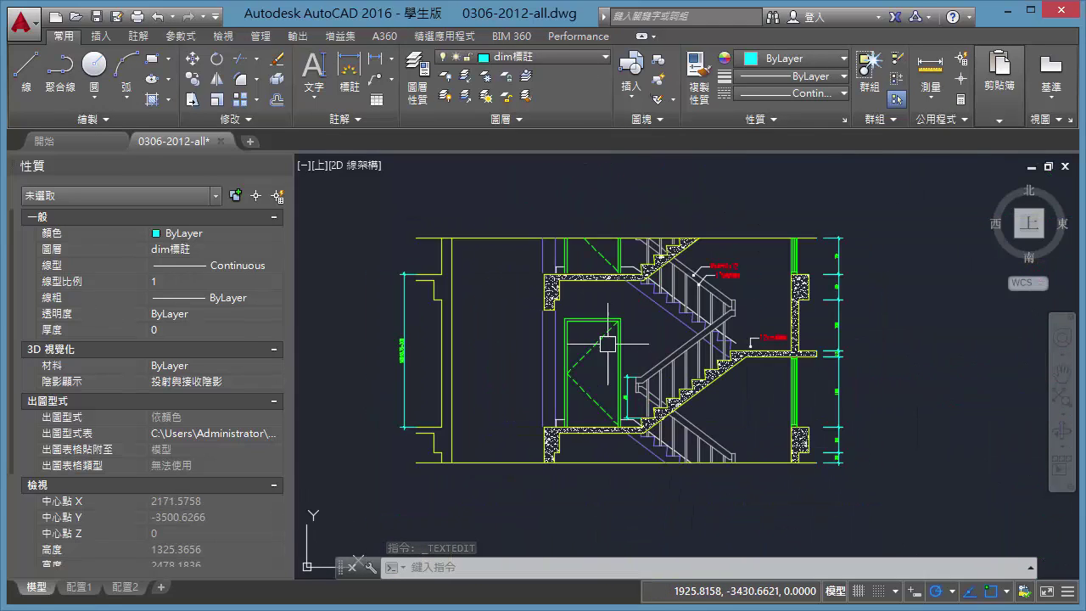
pyautogui.click(598, 59)
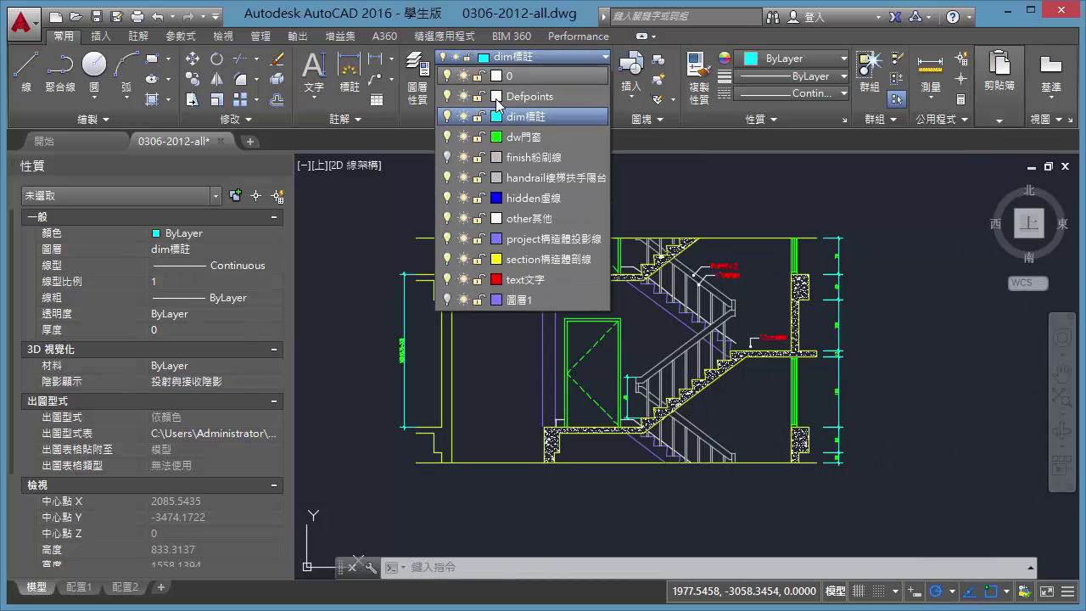
pyautogui.click(448, 158)
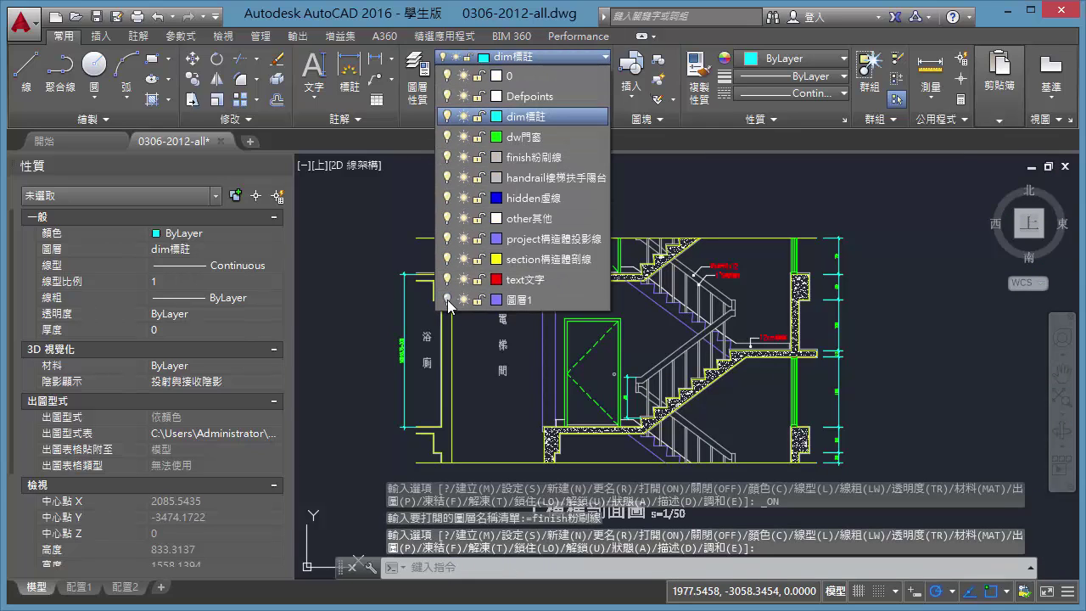
pyautogui.click(856, 370)
# Move the C樓梯剖面圖 title and its scale text onto the text文字 layer.
pyautogui.scroll(-1, 855, 370)
pyautogui.scroll(-1, 696, 357)
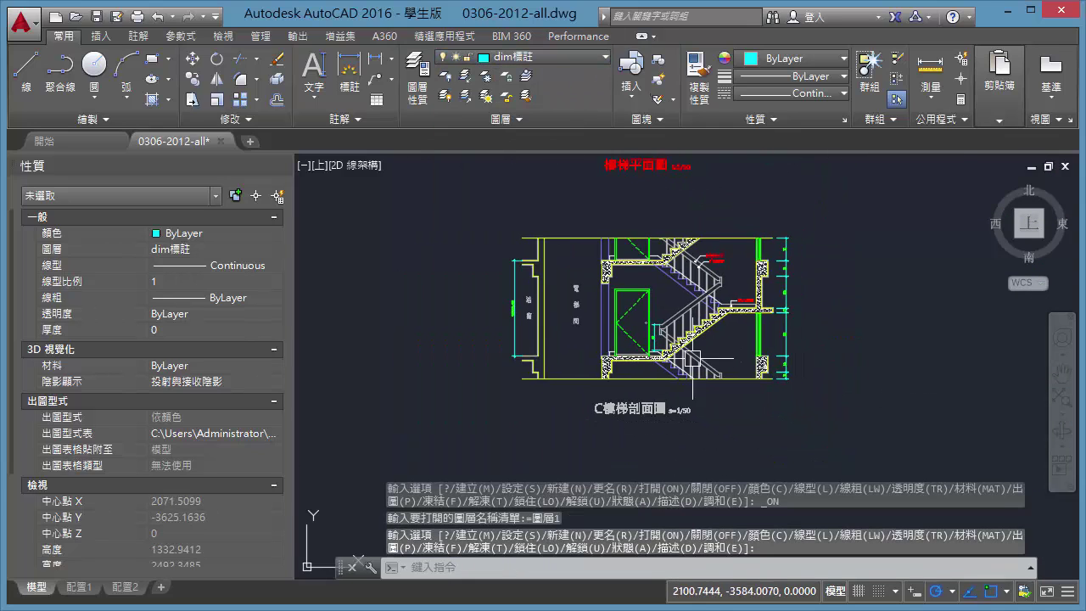
pyautogui.moveTo(673, 391); pyautogui.dragTo(590, 420)
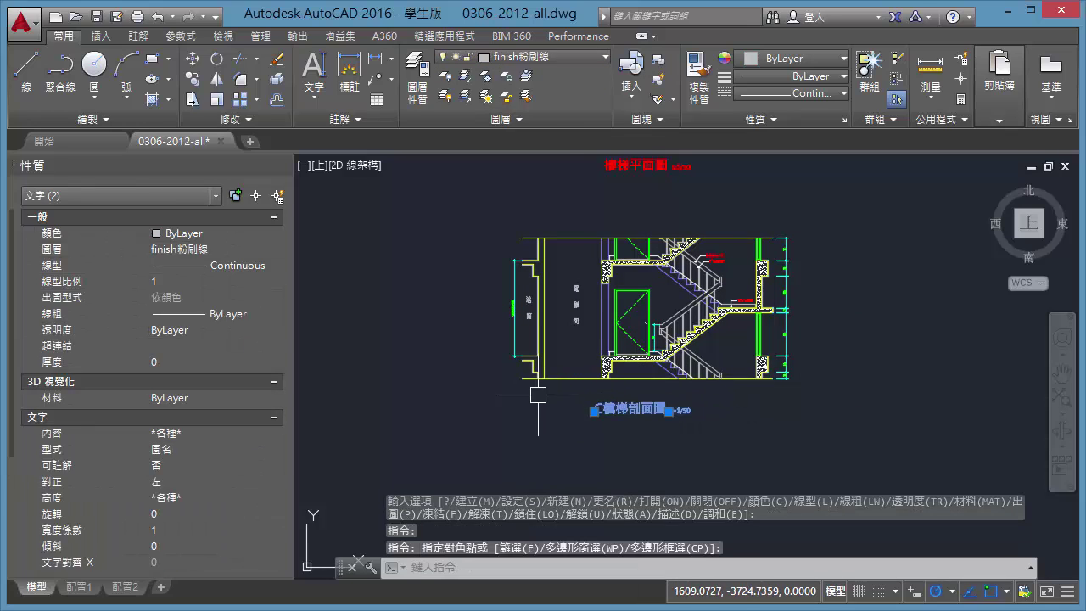
pyautogui.click(565, 55)
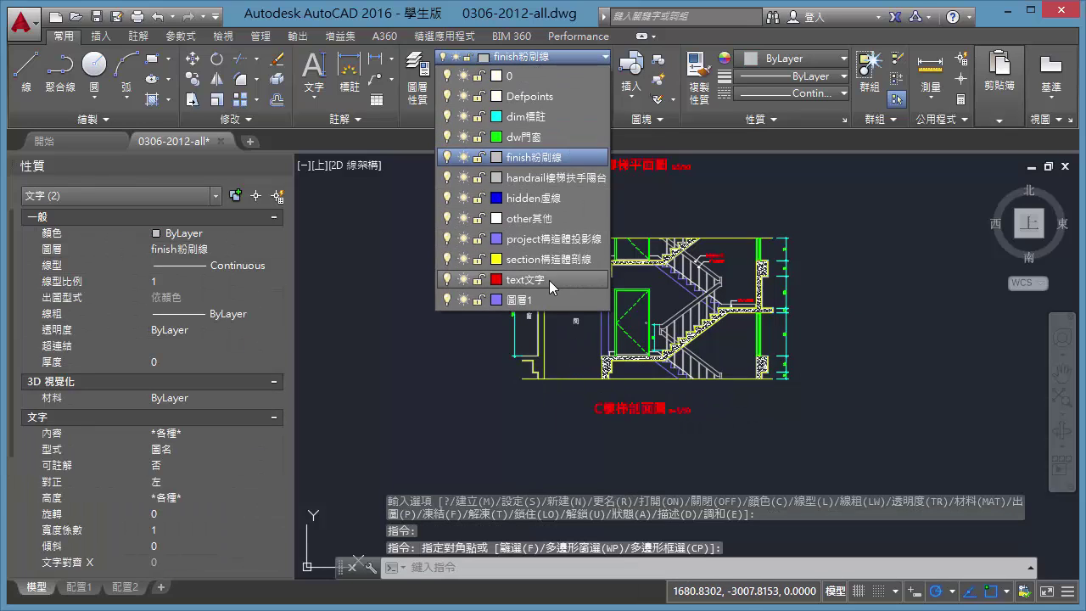
pyautogui.click(549, 281)
pyautogui.press('Escape')
pyautogui.scroll(2, 662, 314)
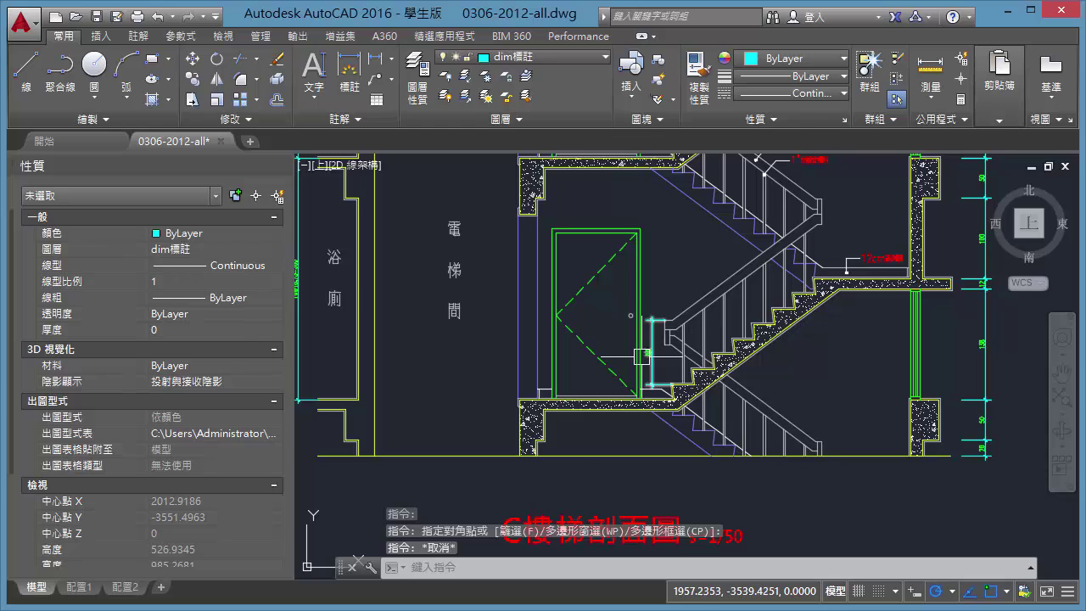
pyautogui.moveTo(650, 357); pyautogui.dragTo(631, 364, button='middle')
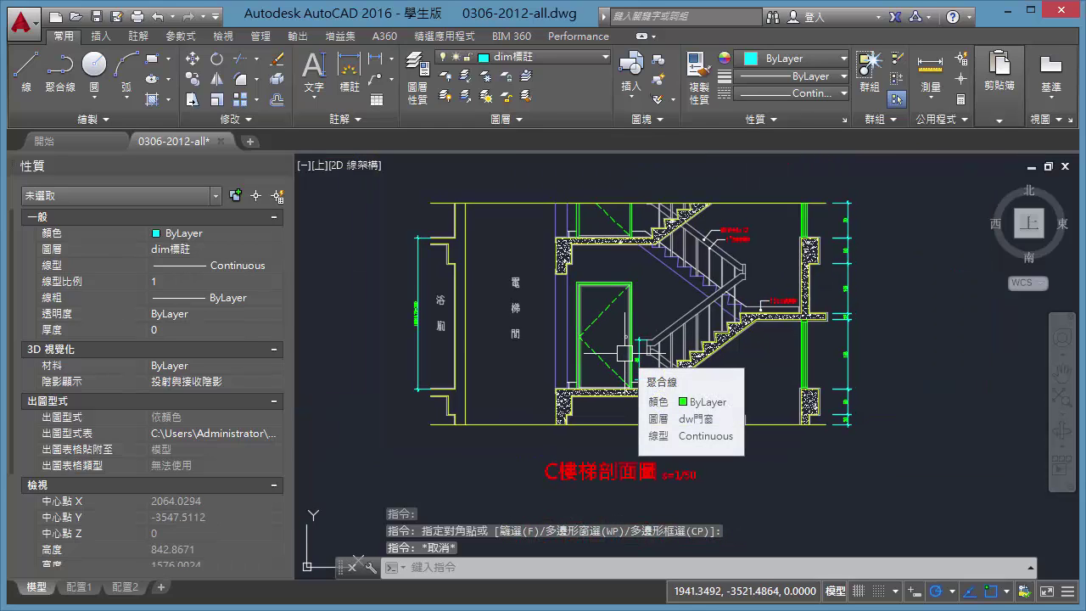